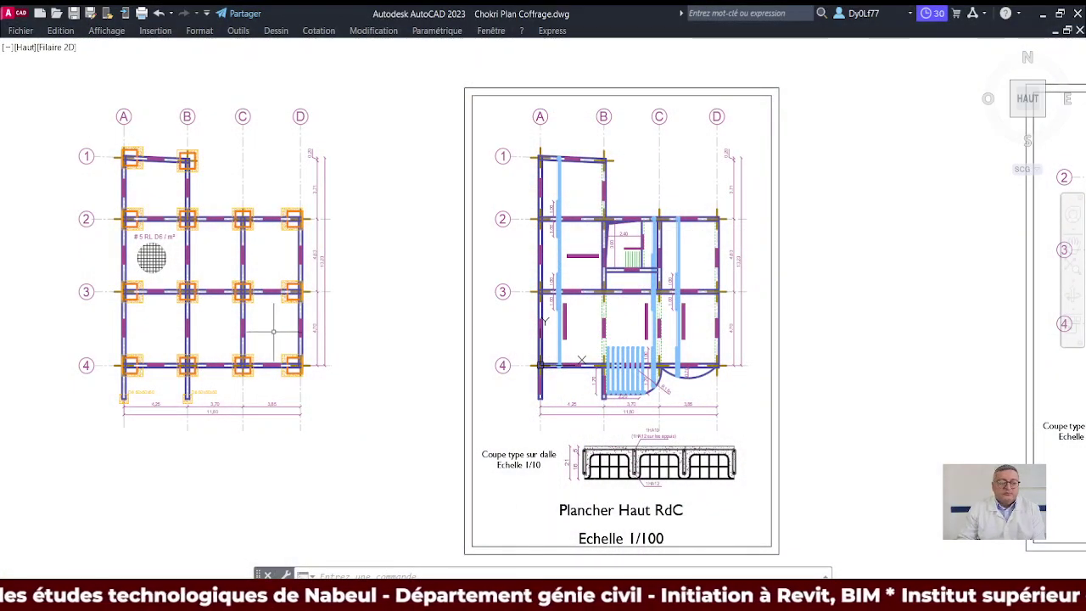
Step: Pan and zoom across the foundation and RdC slab plans to inspect the beams between grids 2 and 3
scroll(376, 322, "down", 4)
mouse_move(508, 322)
middle_mouse_down()
mouse_move(468, 320)
mouse_move(513, 322)
middle_mouse_up()
scroll(497, 314, "up", 5)
scroll(594, 286, "up", 1)
scroll(598, 289, "down", 4)
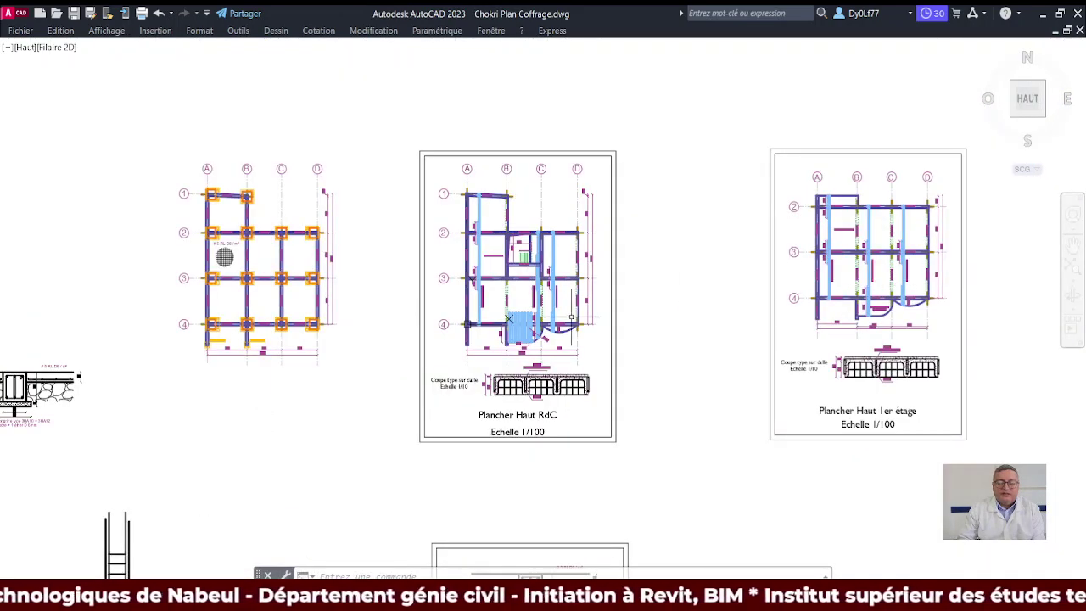
scroll(258, 292, "up", 5)
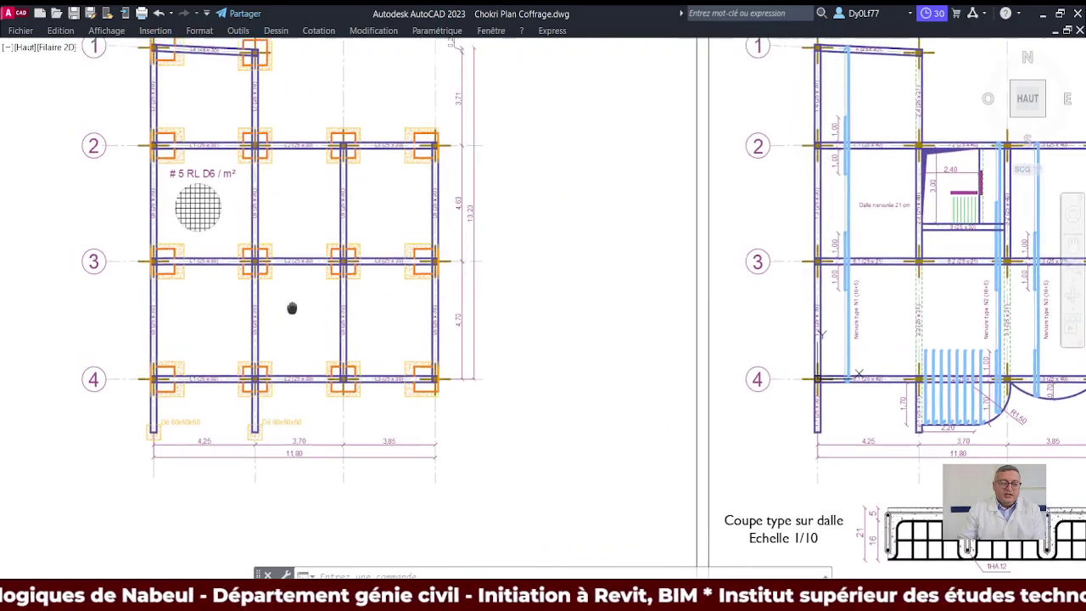
mouse_move(258, 293)
middle_mouse_down()
mouse_move(360, 367)
mouse_move(355, 355)
middle_mouse_up()
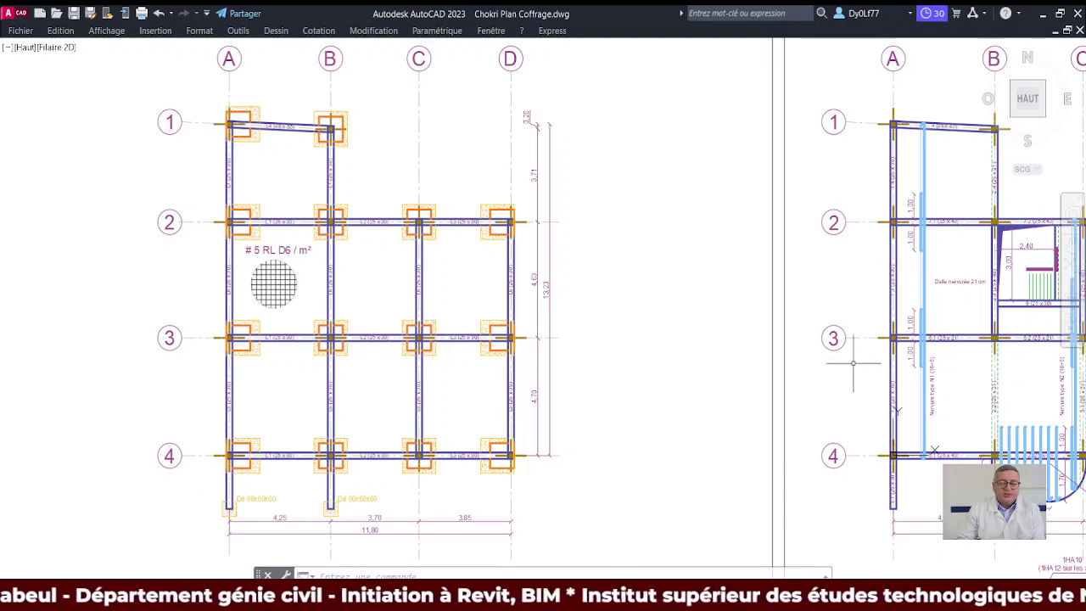
middle_click_drag(832, 360, 255, 288)
scroll(553, 282, "down", 3)
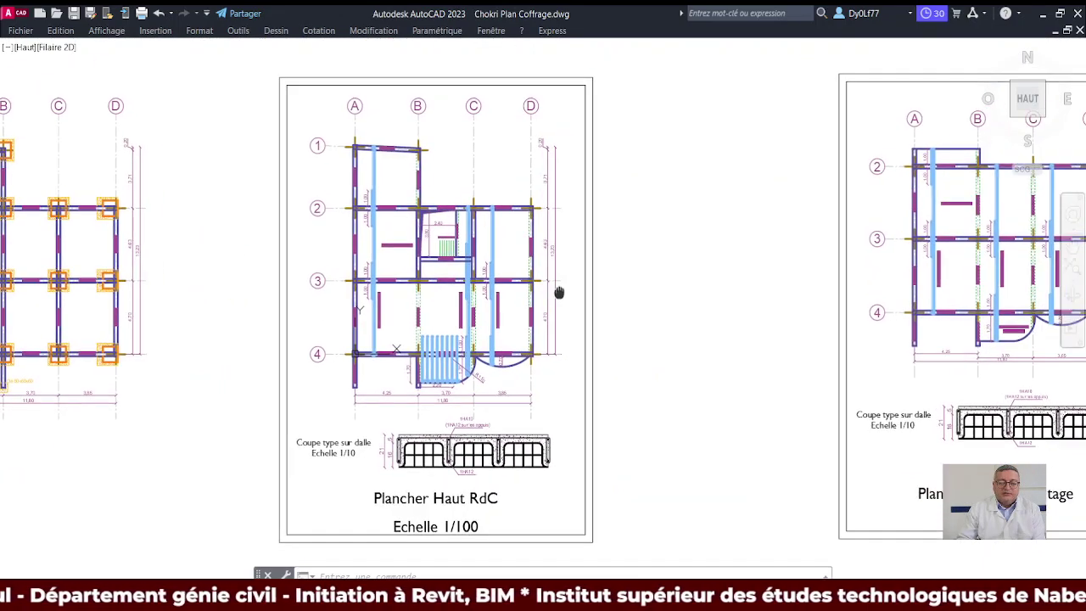
middle_click_drag(562, 296, 283, 356)
middle_click_drag(229, 308, 839, 302)
scroll(181, 315, "up", 5)
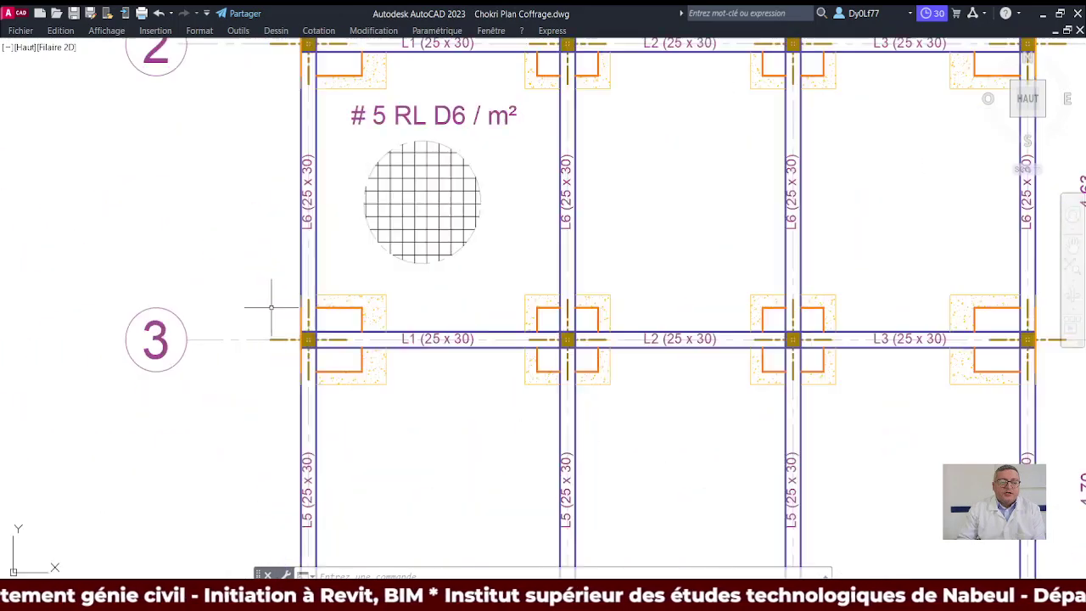
scroll(333, 276, "down", 2)
middle_click_drag(432, 268, 299, 293)
scroll(300, 293, "down", 2)
scroll(283, 296, "down", 2)
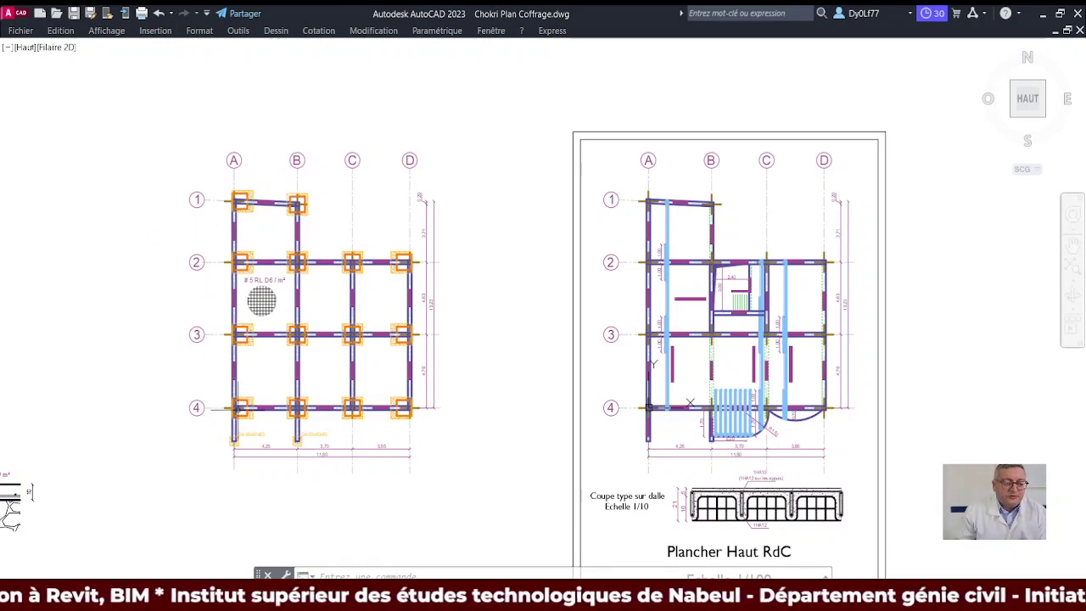
scroll(239, 406, "up", 3)
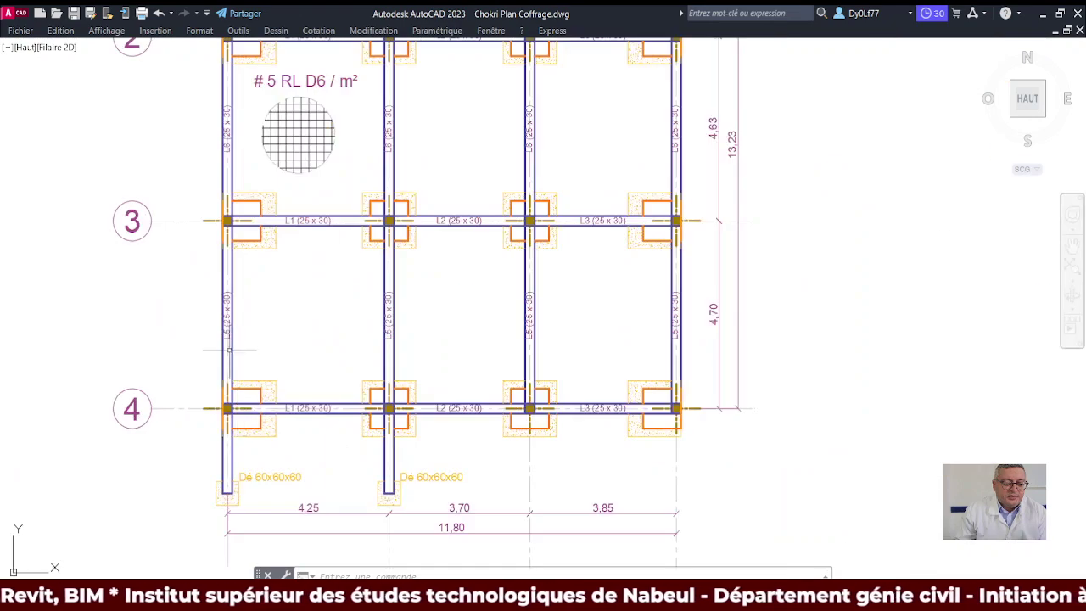
scroll(266, 323, "down", 3)
Step: Pan along the RdC slab plan's grids 2–4 to review the whole Plancher Haut RdC sheet
middle_click_drag(500, 280, 348, 305)
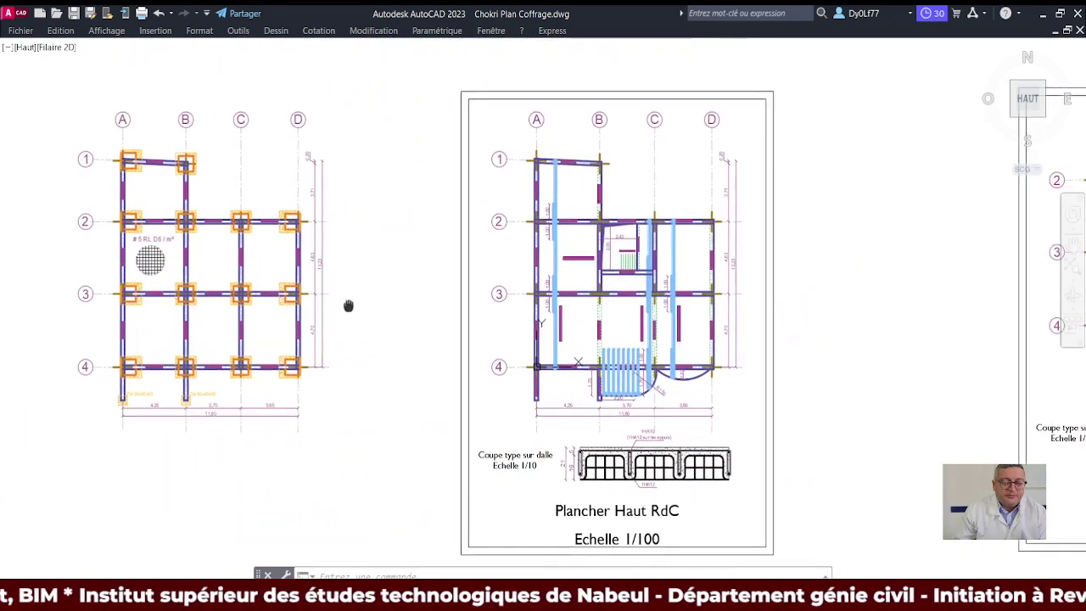
scroll(390, 305, "up", 3)
middle_click_drag(85, 310, 498, 328)
middle_click_drag(874, 335, 513, 336)
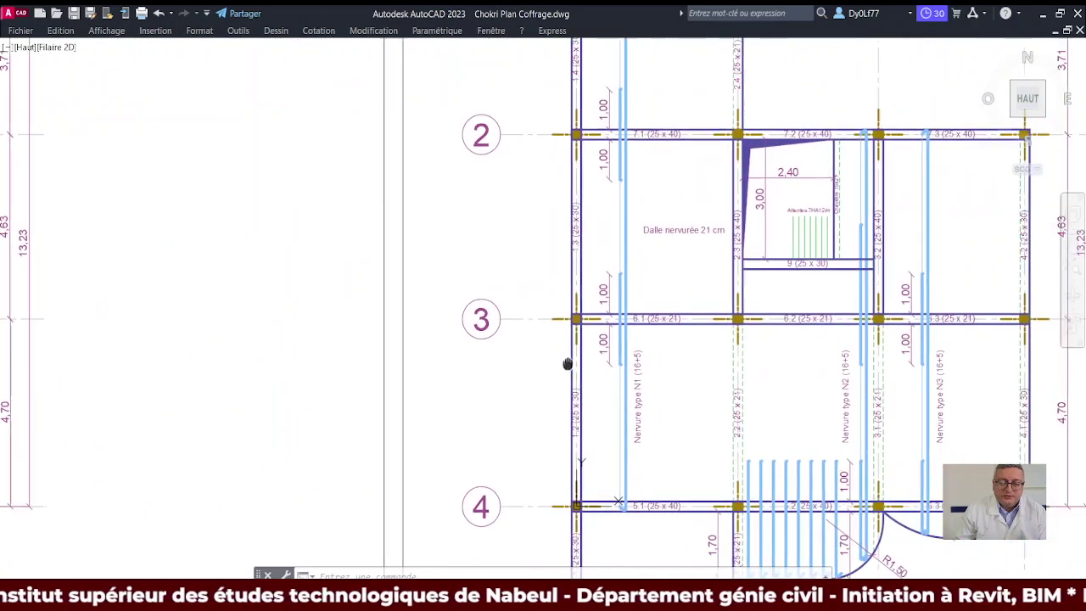
middle_click_drag(709, 346, 352, 323)
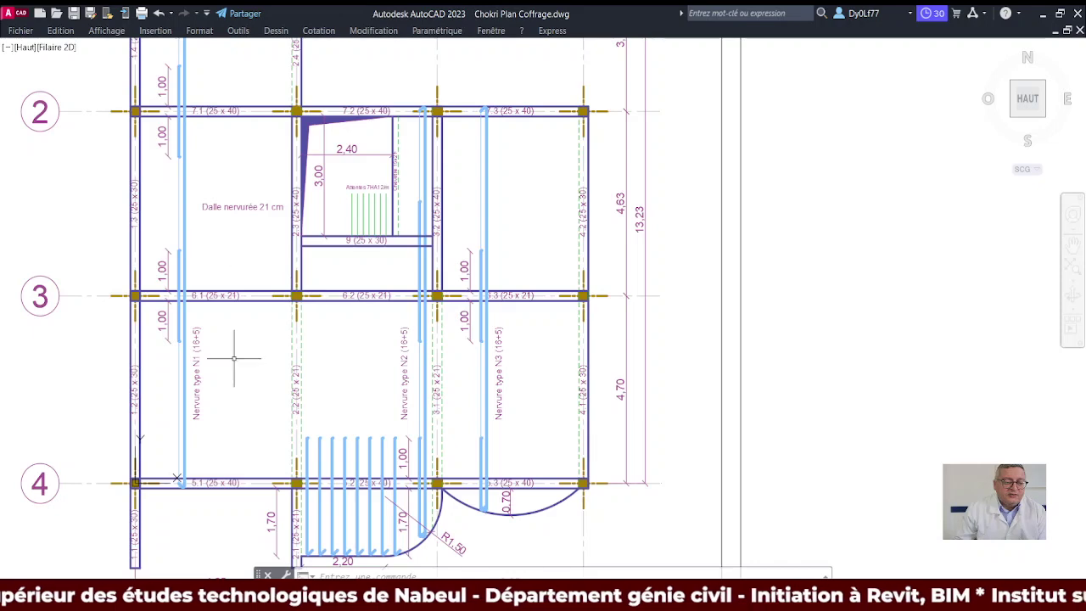
scroll(290, 421, "down", 4)
middle_click_drag(313, 399, 361, 295)
scroll(381, 412, "up", 4)
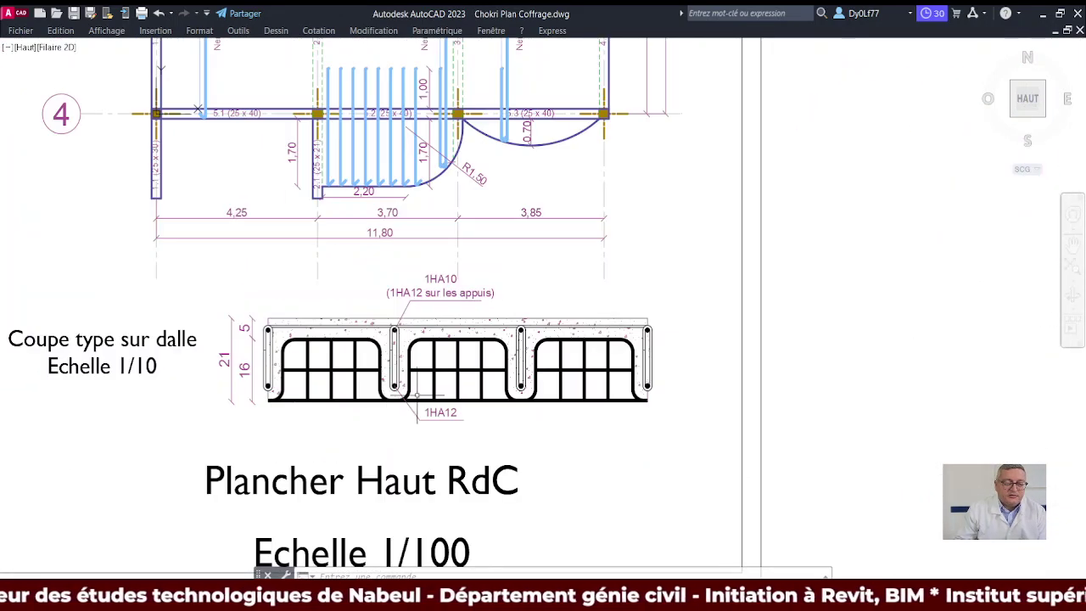
scroll(433, 363, "up", 2)
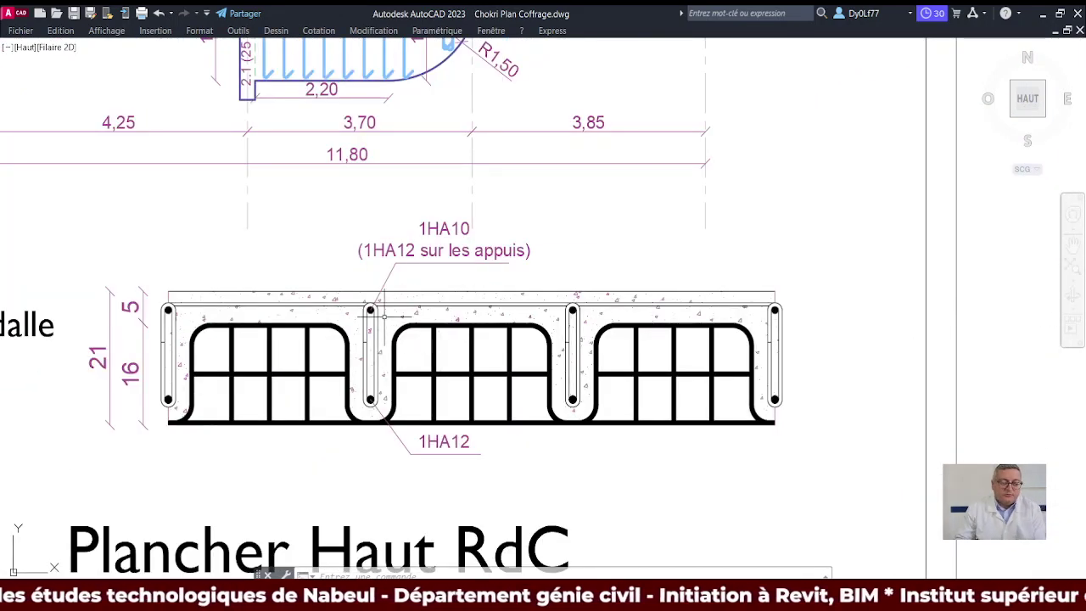
scroll(377, 325, "up", 2)
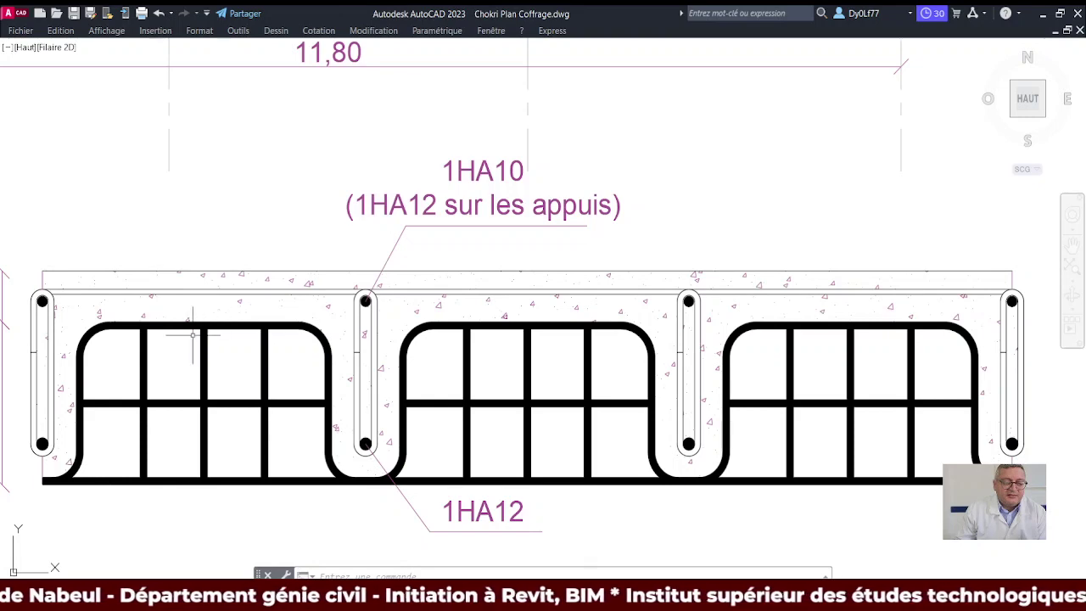
scroll(205, 309, "down", 2)
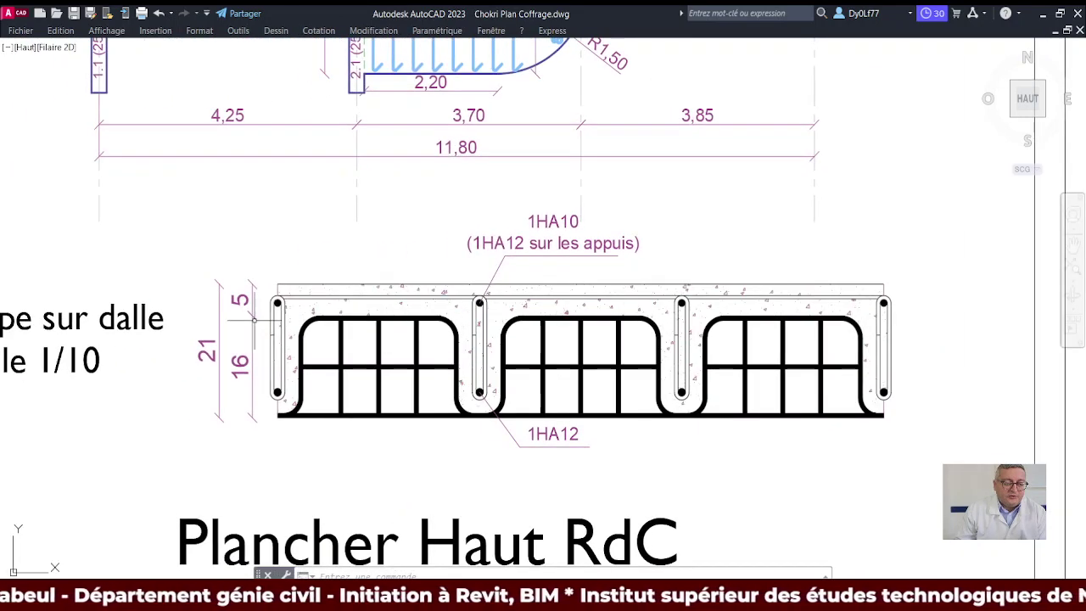
scroll(253, 399, "down", 2)
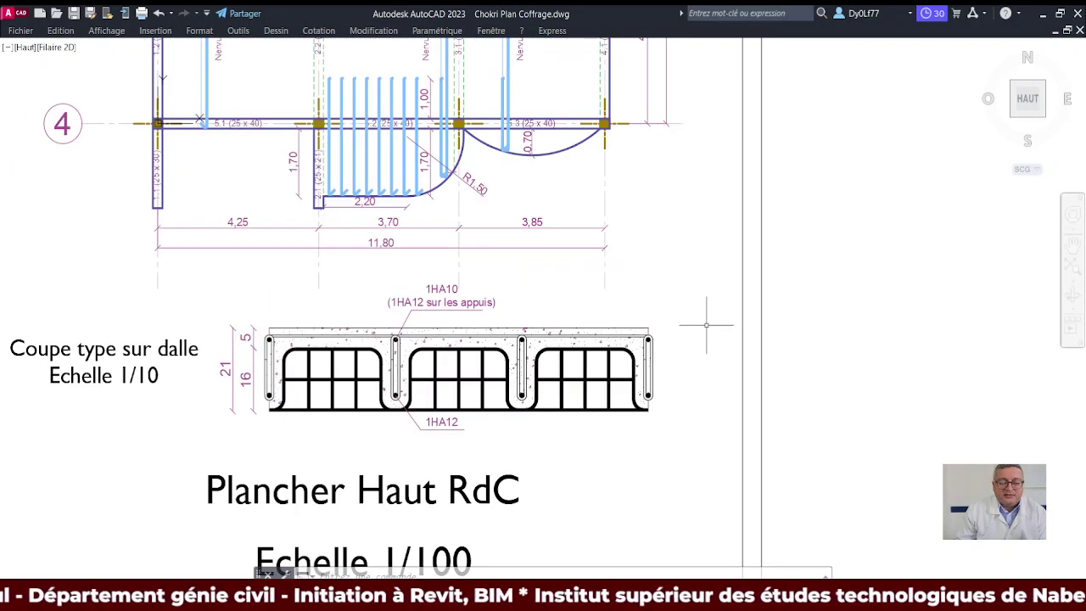
scroll(637, 347, "down", 3)
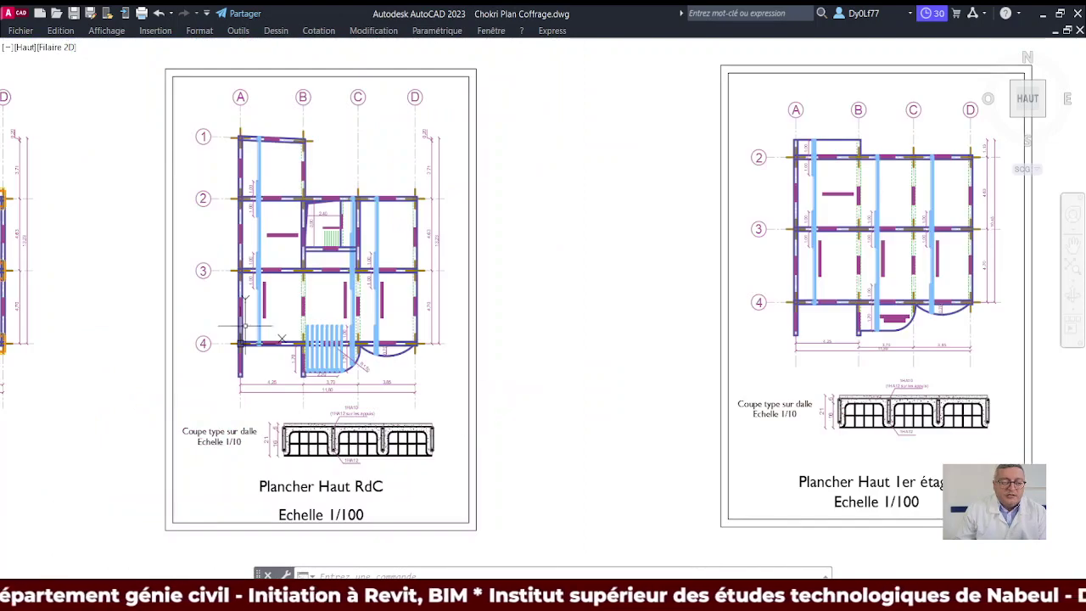
Step: Review the foundation, RdC and Plancher Haut 1er étage plans, ending with all three in view
middle_click_drag(245, 329, 715, 374)
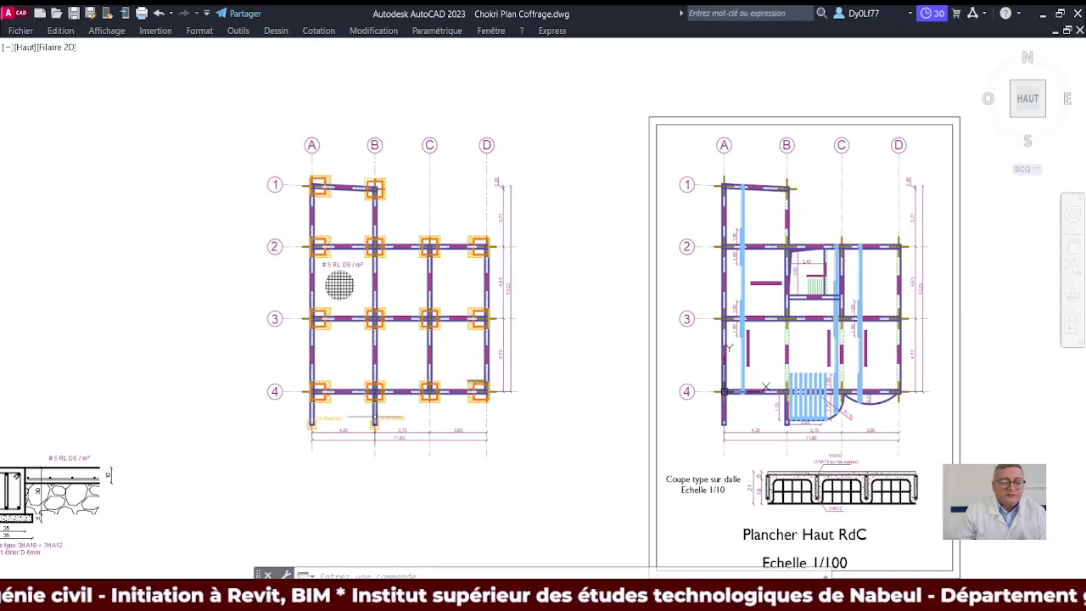
scroll(329, 363, "up", 4)
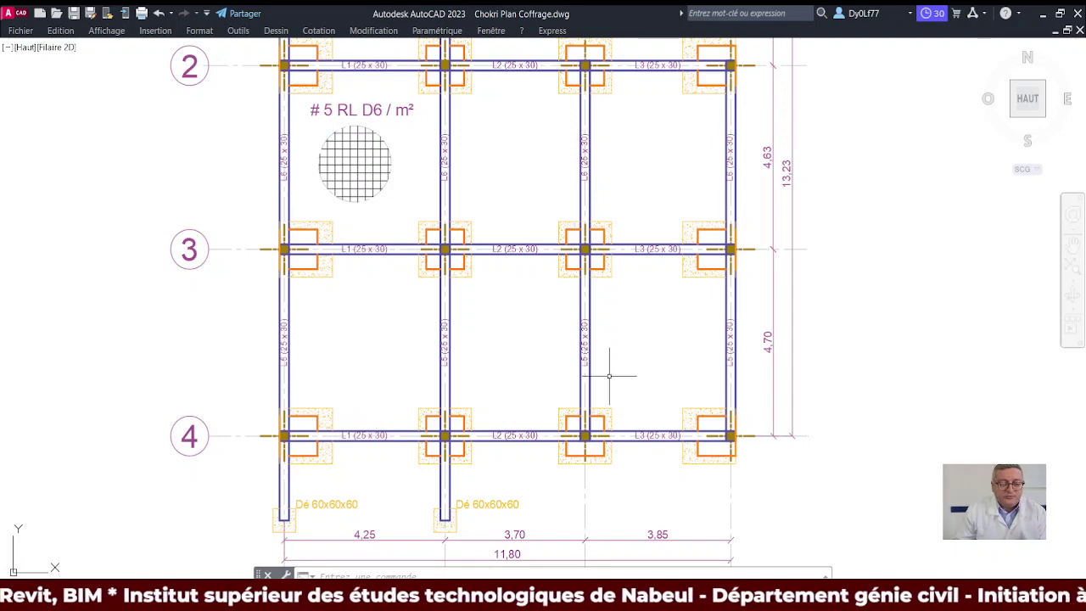
middle_click_drag(748, 373, 315, 369)
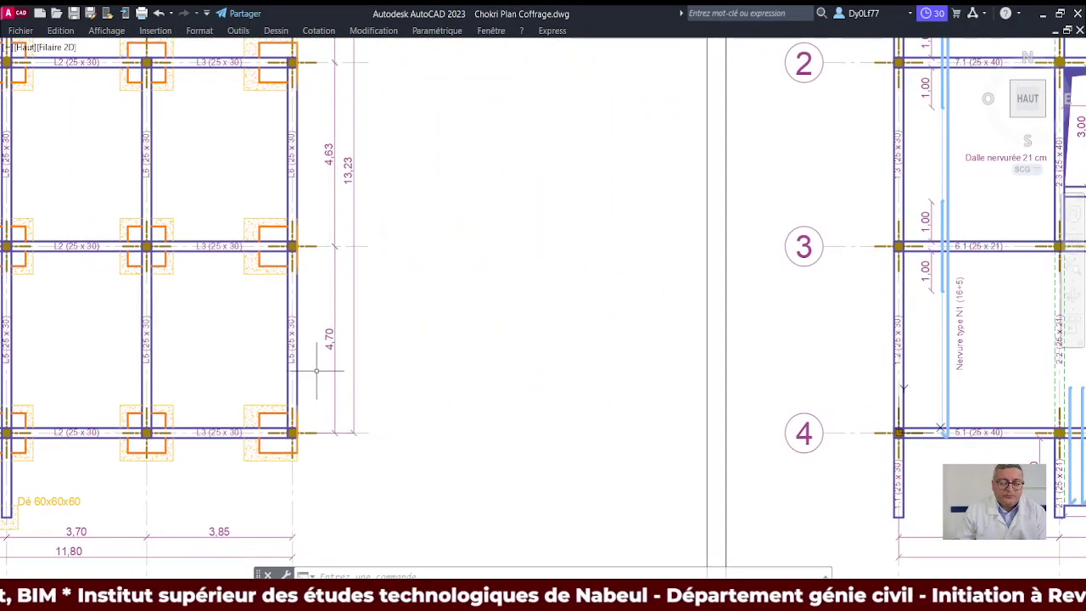
scroll(428, 370, "down", 2)
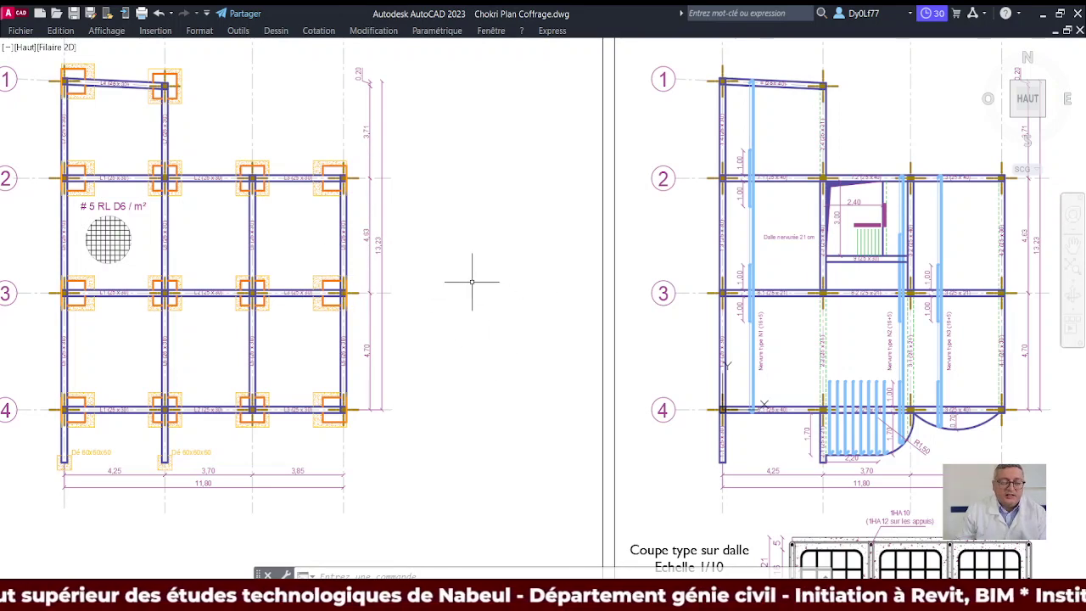
middle_click_drag(665, 324, 418, 364)
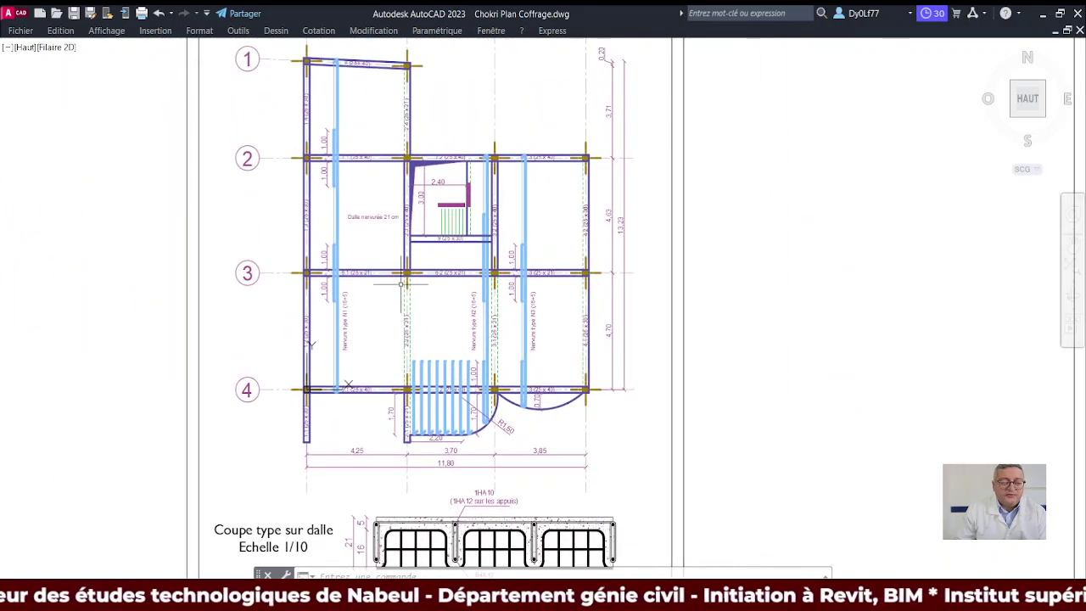
scroll(412, 291, "down", 2)
middle_click_drag(742, 317, 212, 301)
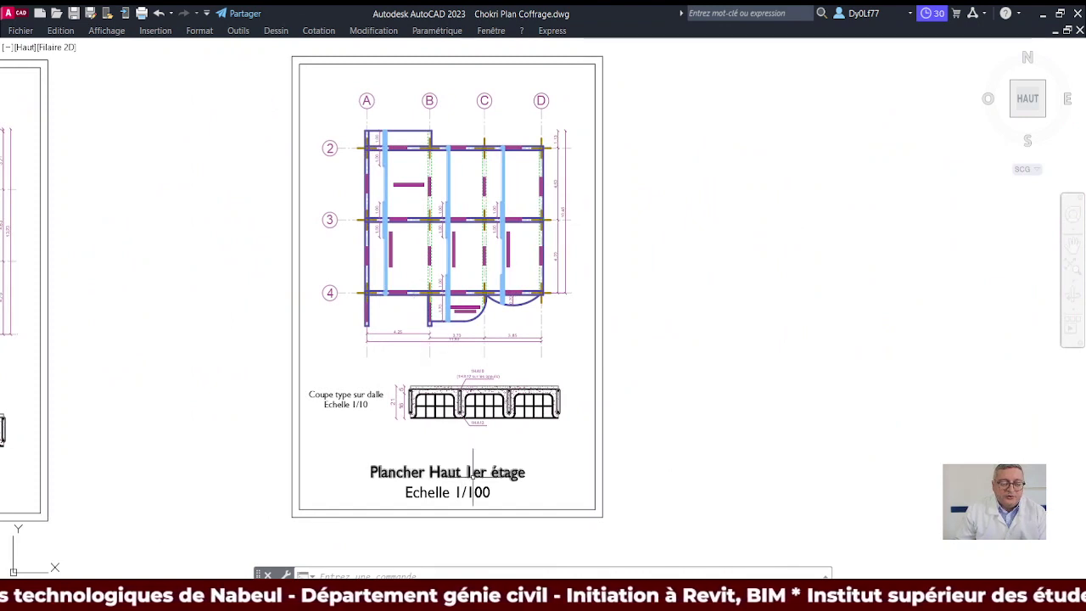
scroll(411, 299, "up", 2)
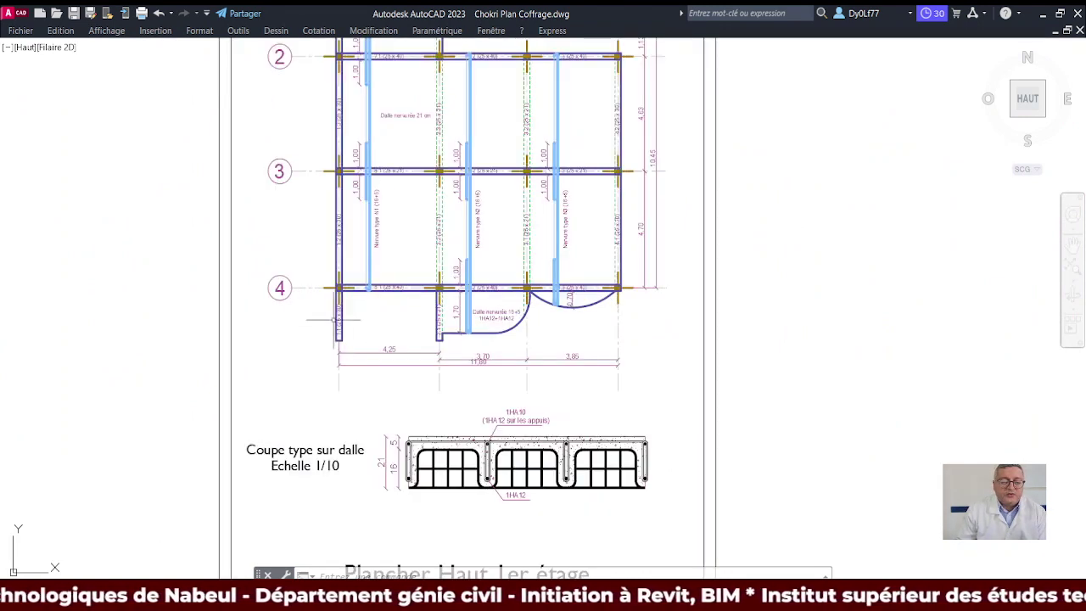
mouse_move(73, 384)
middle_mouse_down()
mouse_move(292, 367)
mouse_move(509, 331)
middle_mouse_up()
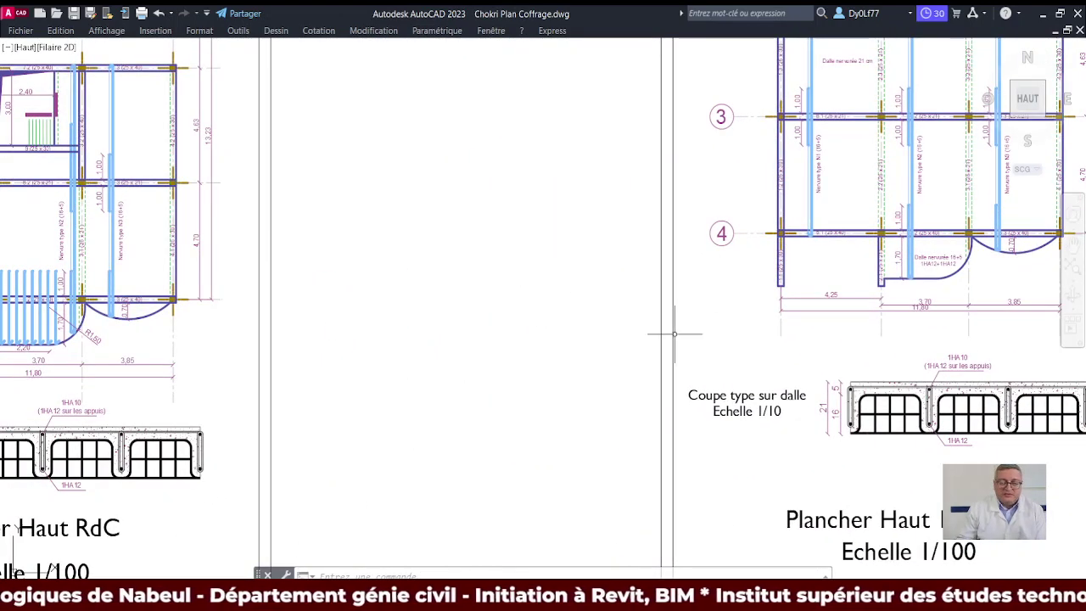
scroll(822, 314, "down", 2)
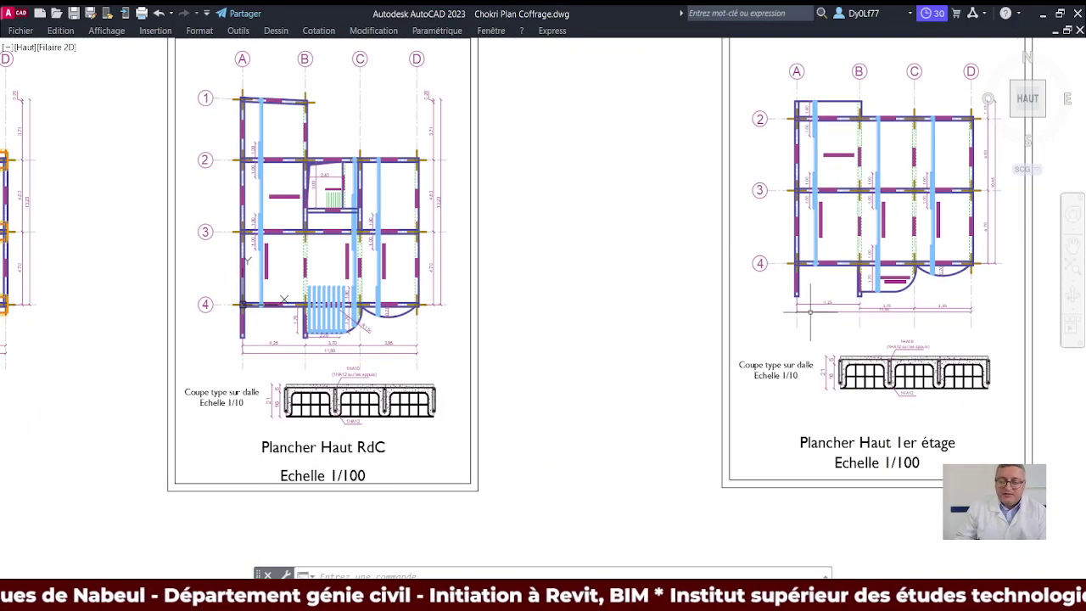
scroll(596, 307, "down", 2)
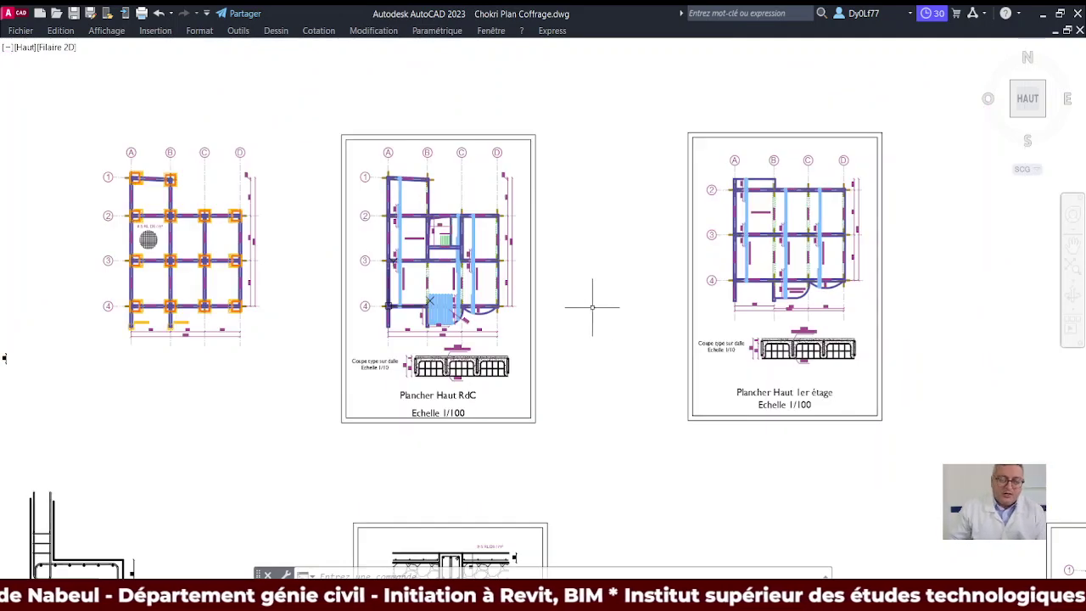
mouse_move(597, 308)
middle_mouse_down()
mouse_move(654, 310)
mouse_move(630, 363)
middle_mouse_up()
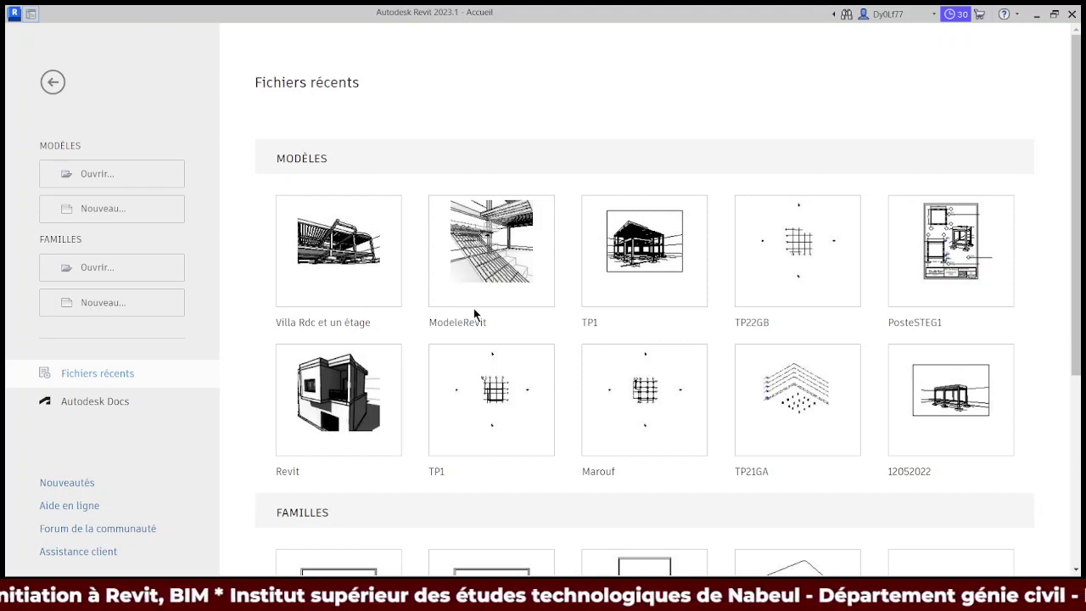
Step: Start a new model from the home page and close the properties palette
left_click(515, 350)
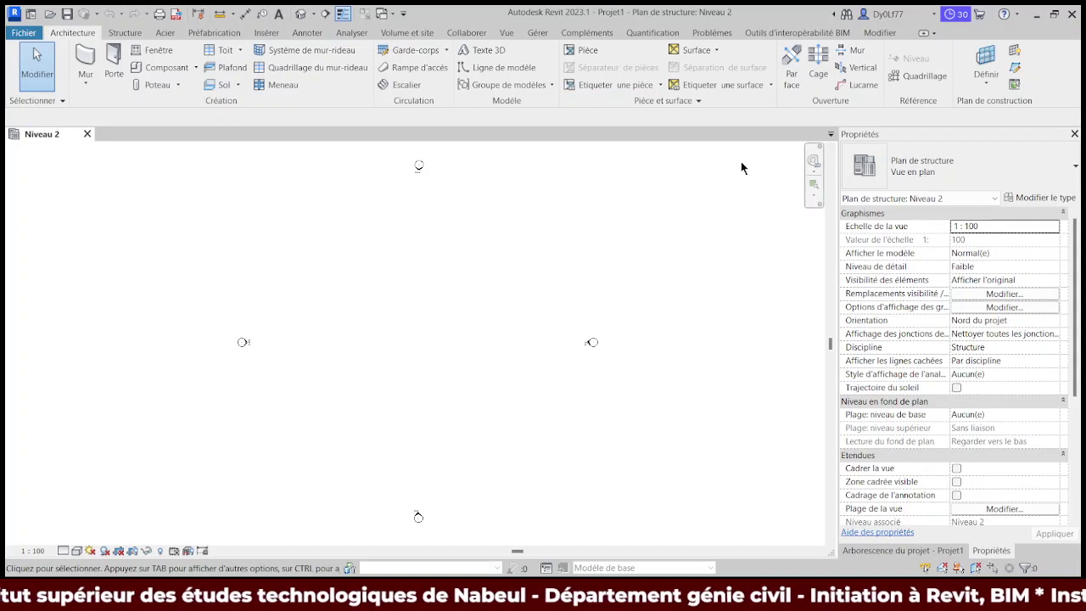
left_click(1074, 134)
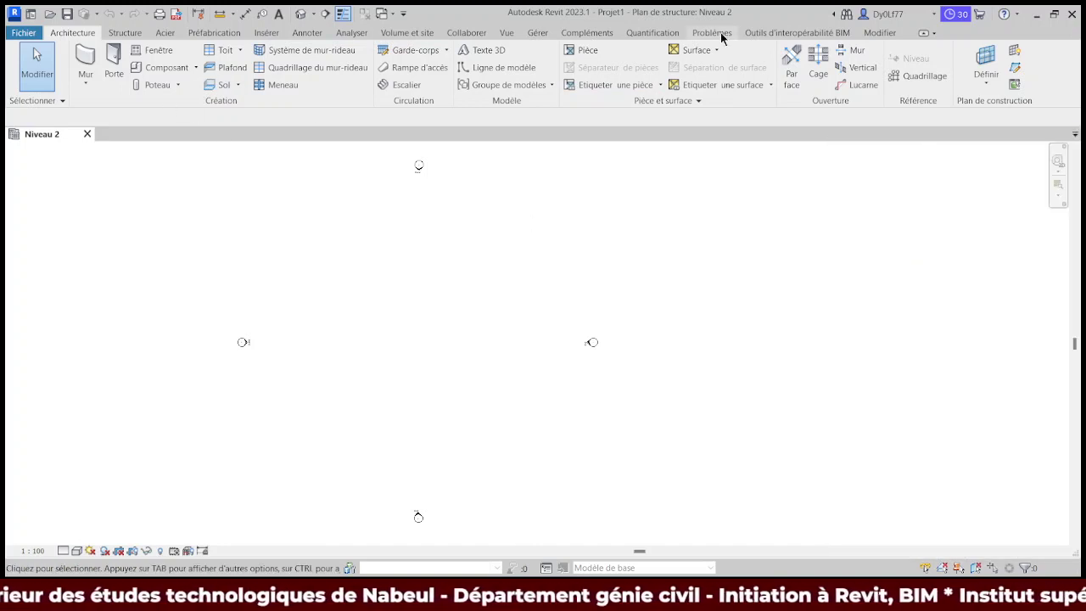
Step: Cycle the Minimize Ribbon toggle until the ribbon shows only tab names
left_click(923, 33)
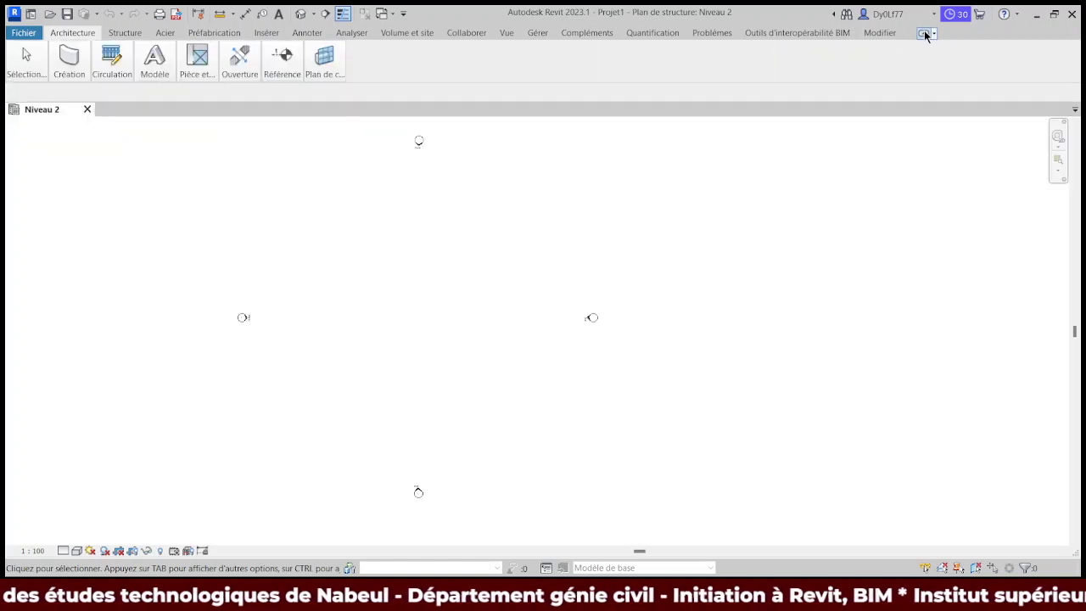
left_click(923, 33)
left_click(923, 33)
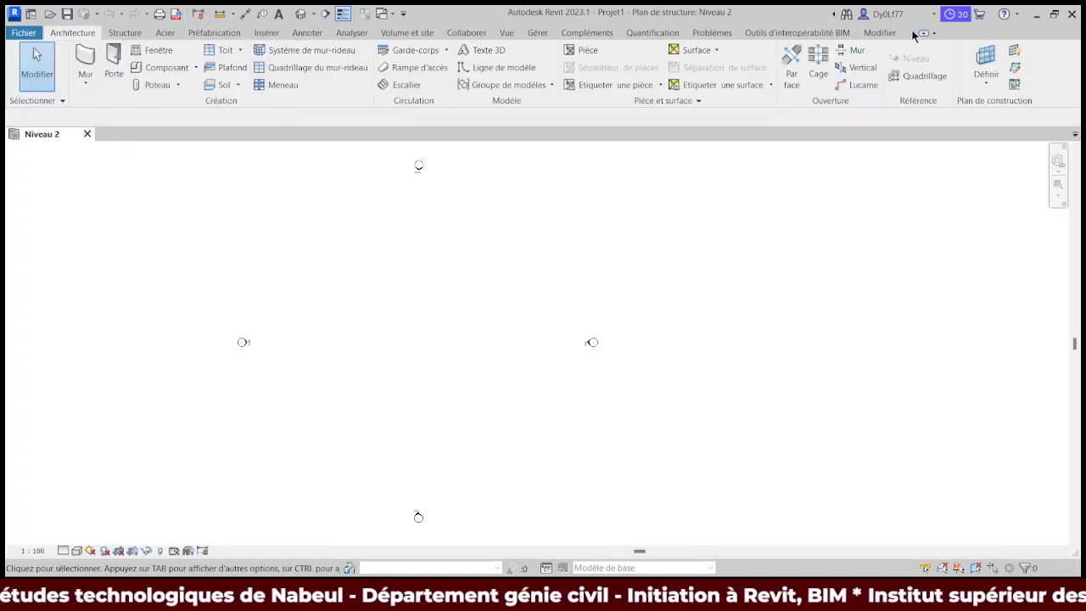
left_click(923, 33)
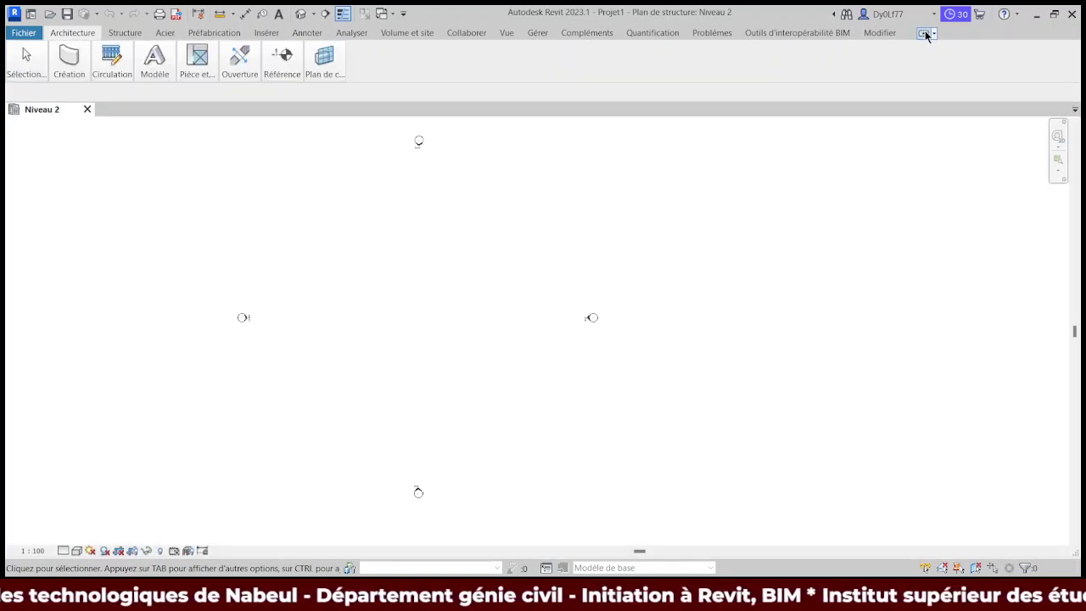
left_click(923, 33)
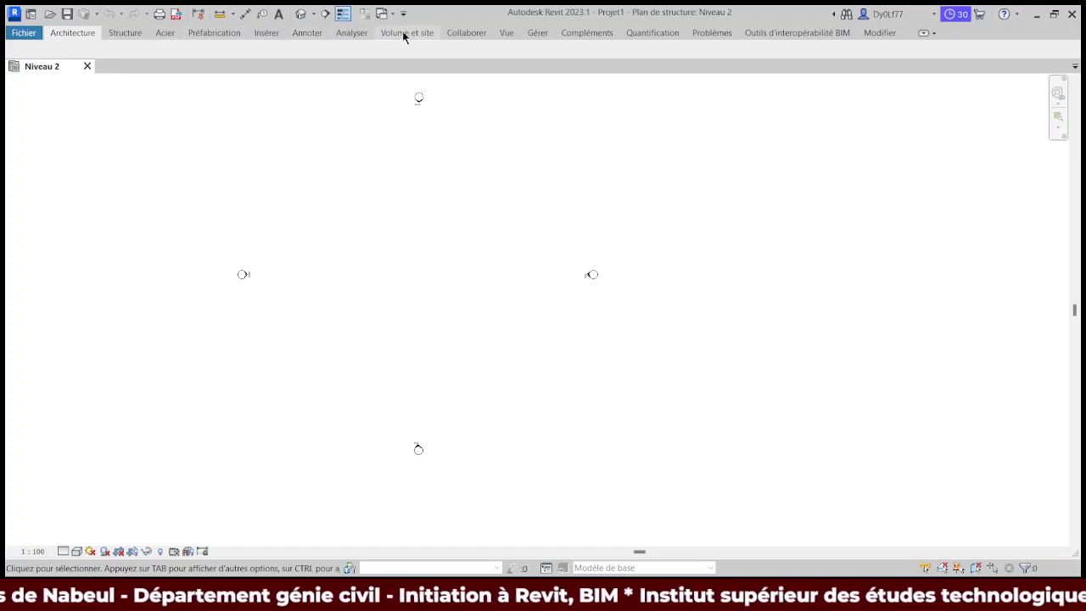
Step: Recenter and slightly enlarge the Niveau 2 plan around its elevation markers
middle_click_drag(401, 234, 527, 280)
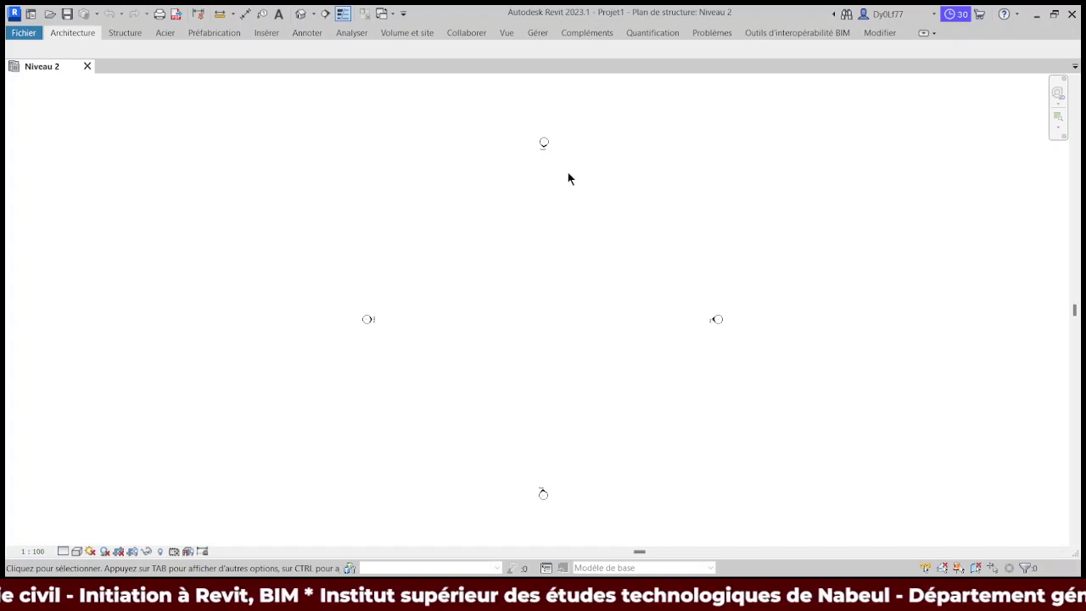
scroll(567, 227, "up", 1)
mouse_move(567, 227)
middle_mouse_down()
mouse_move(497, 253)
mouse_move(537, 223)
mouse_move(552, 259)
middle_mouse_up()
scroll(543, 223, "down", 1)
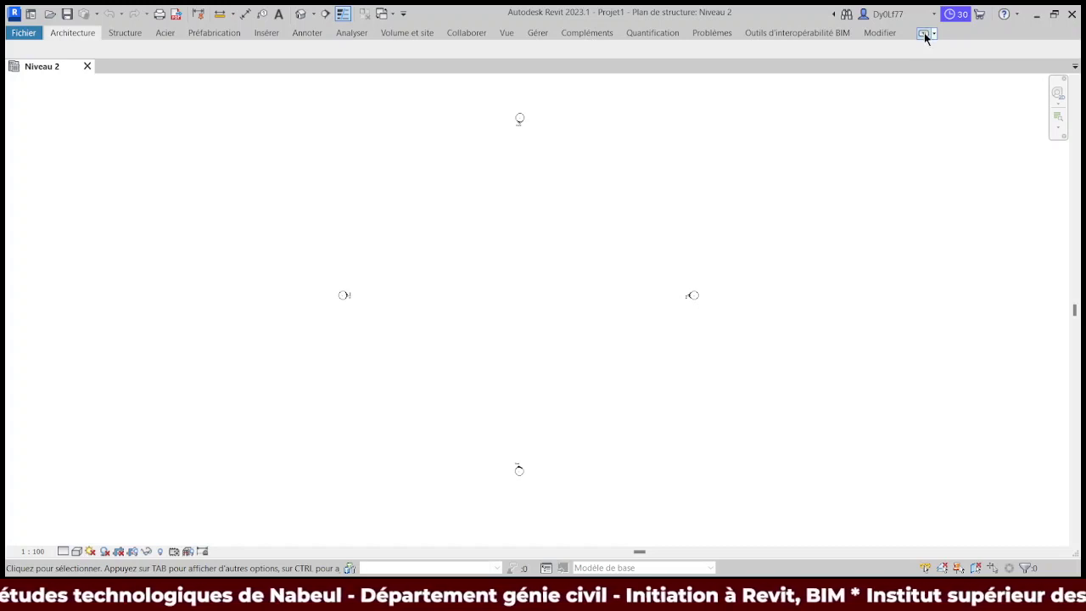
Step: Cycle the ribbon through panel buttons, panel titles and tab names, then restore it fully expanded
left_click(924, 34)
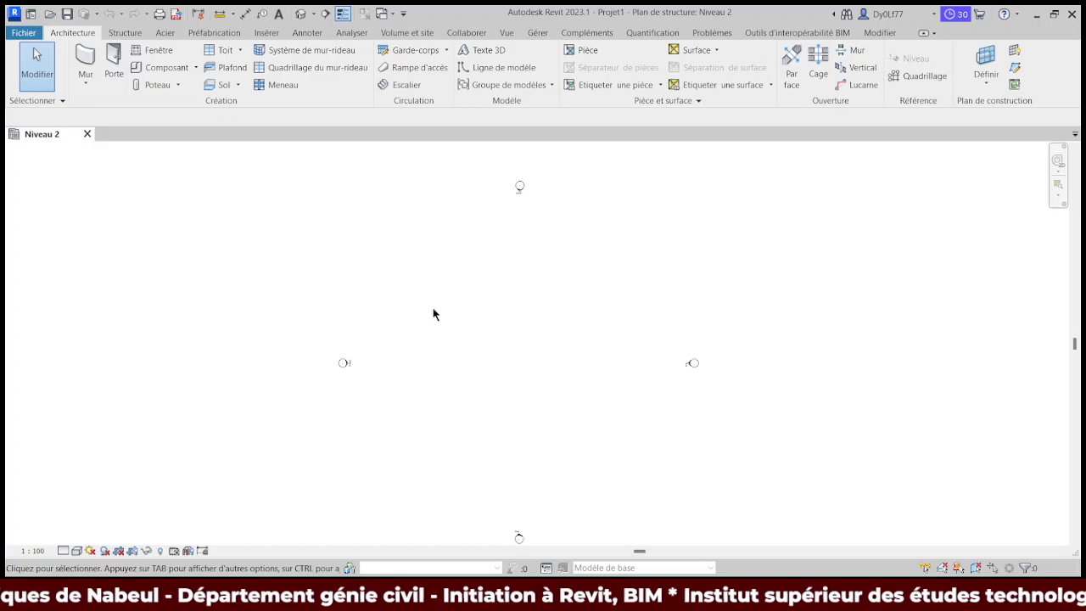
left_click(922, 34)
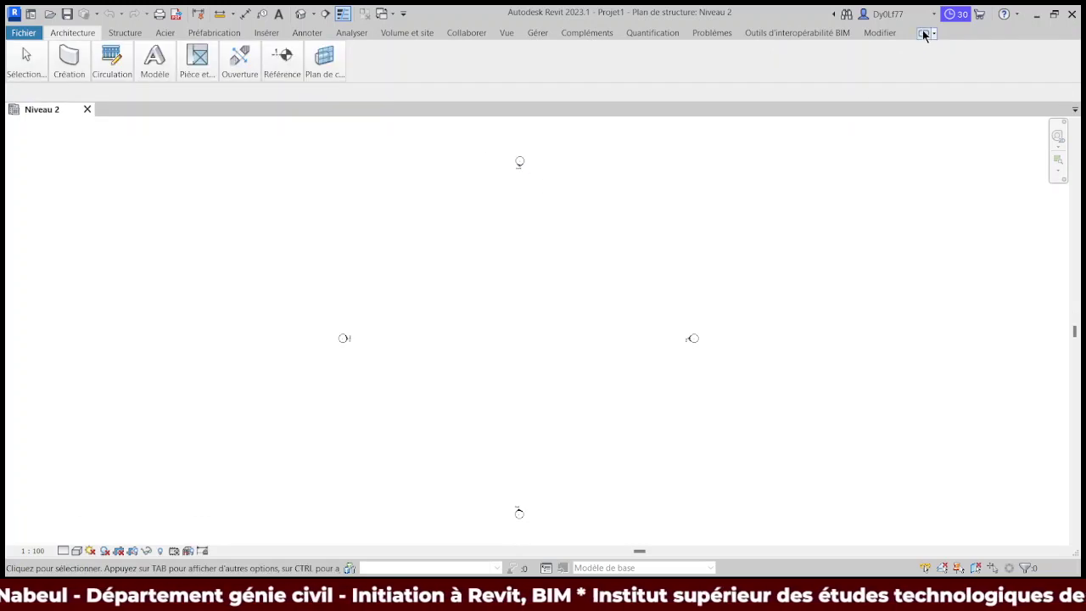
left_click(923, 34)
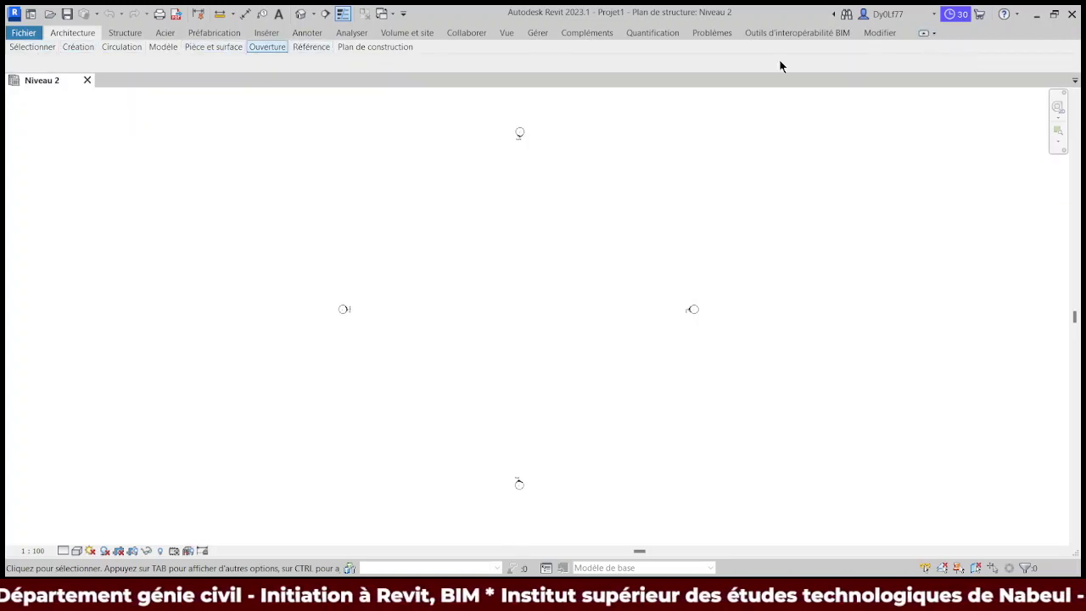
left_click(923, 34)
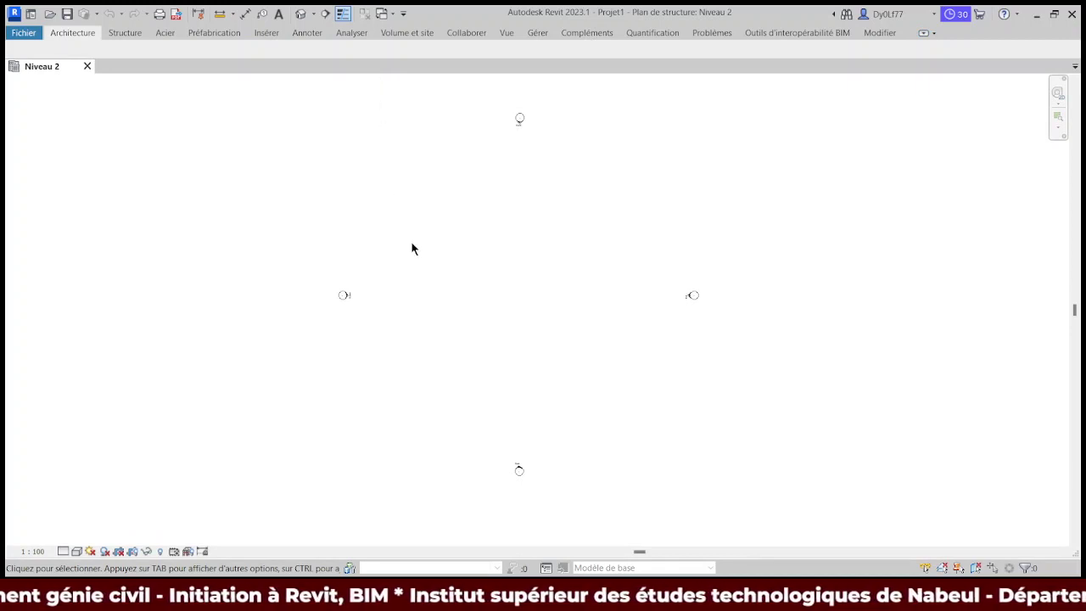
left_click(923, 35)
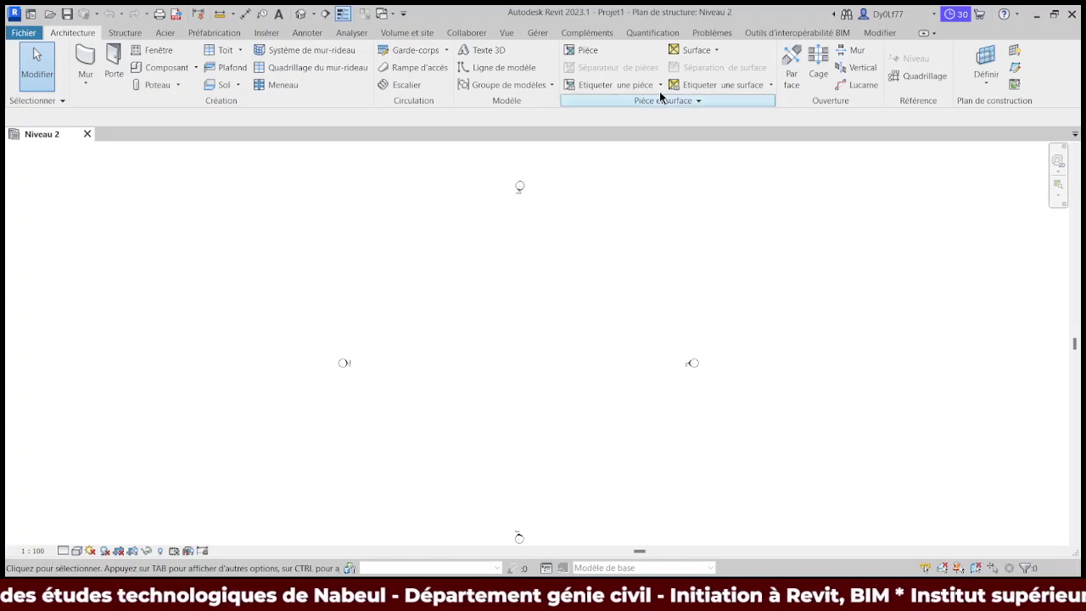
Step: Show the project browser from the View tab's User Interface list and dock it on the right
left_click(506, 34)
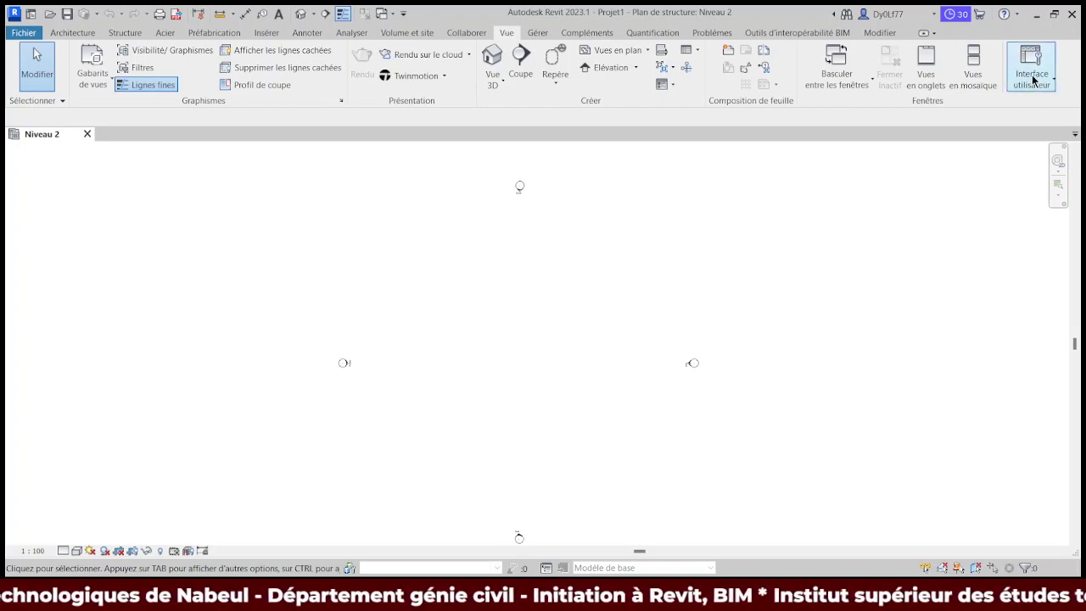
left_click(1033, 81)
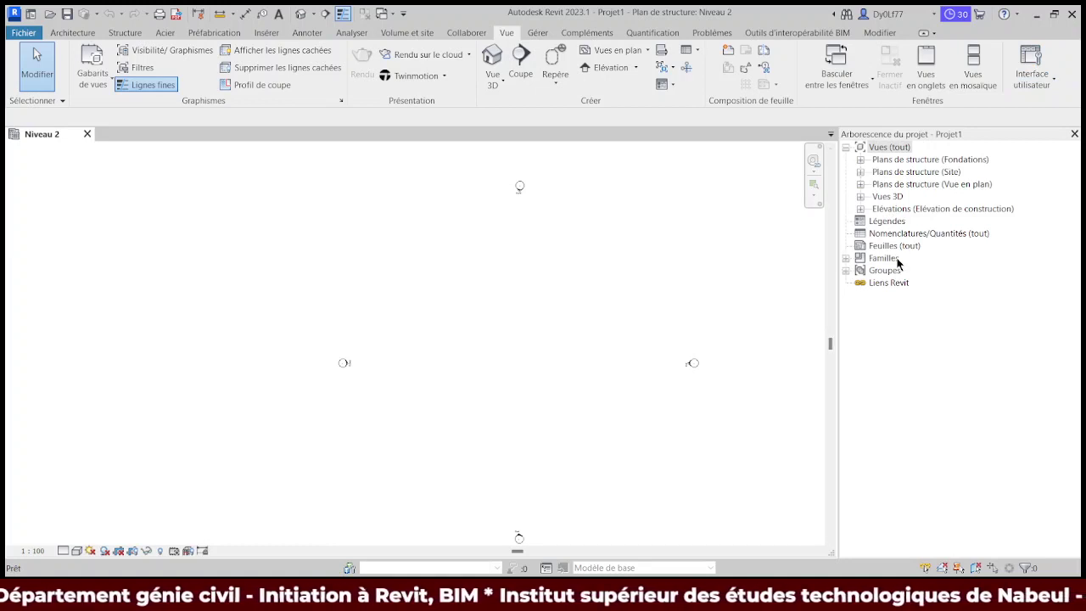
left_click_drag(838, 263, 898, 263)
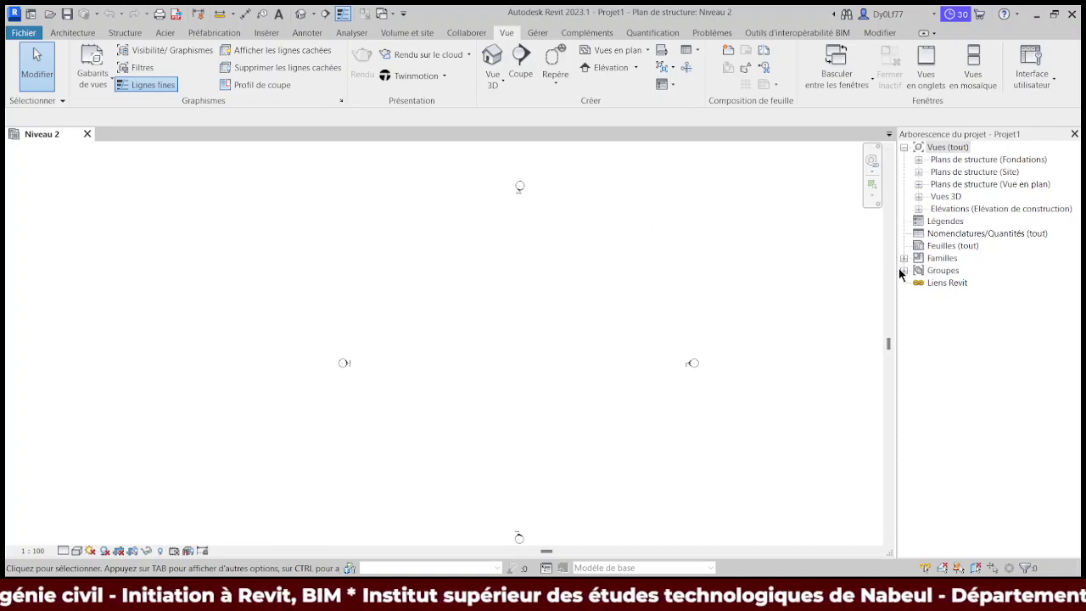
mouse_move(896, 284)
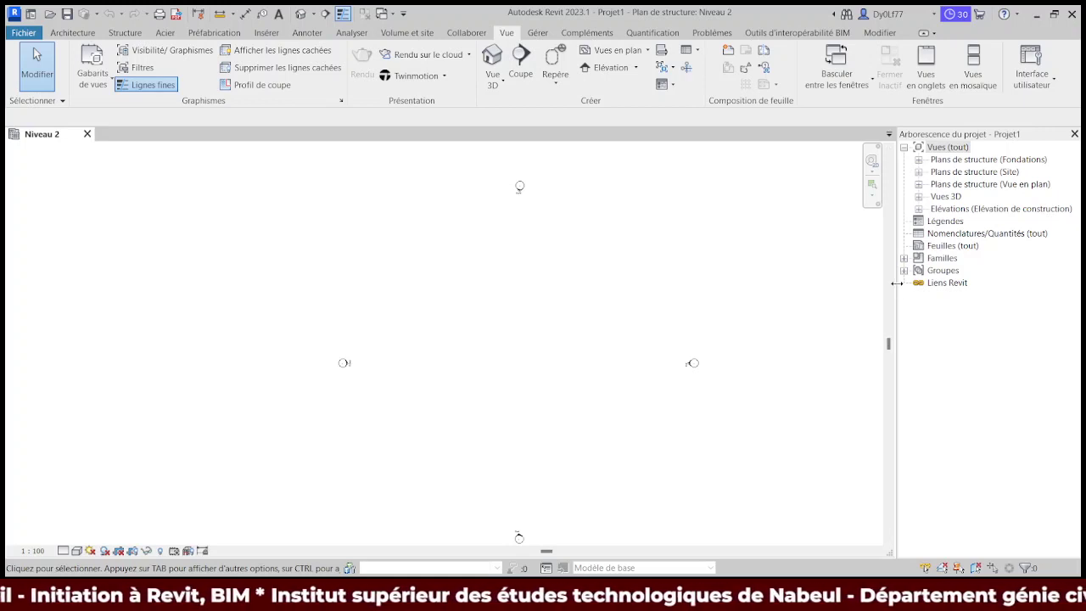
left_click(1074, 134)
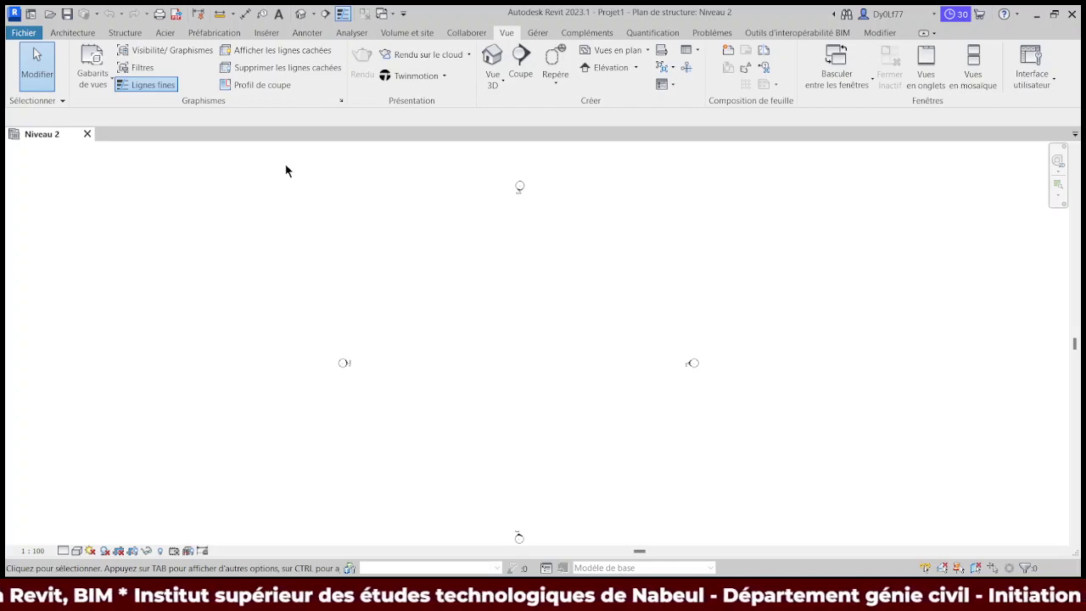
left_click(6, 146)
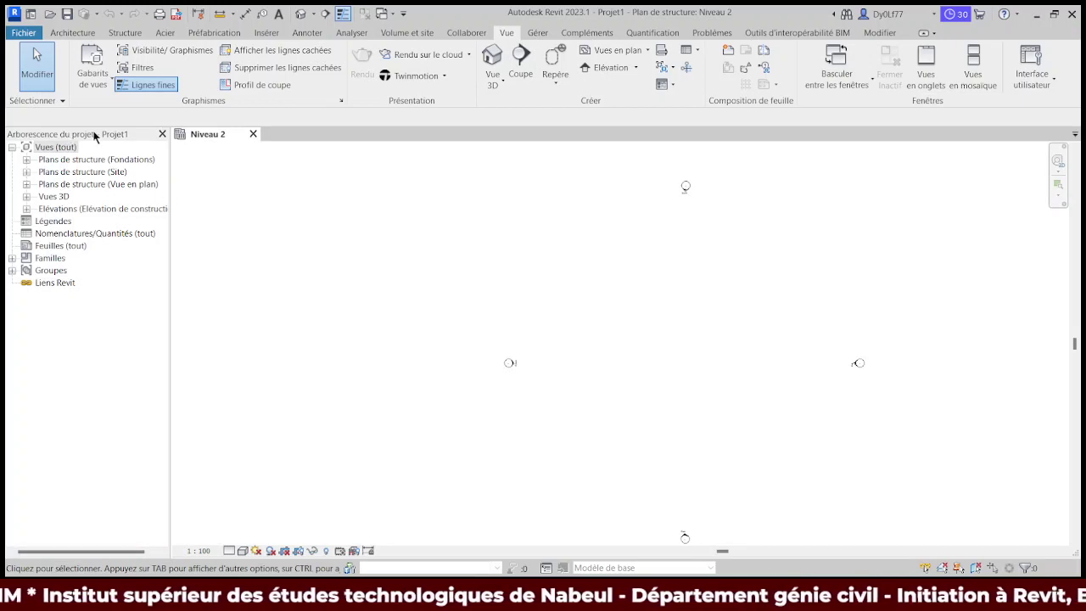
left_click(162, 133)
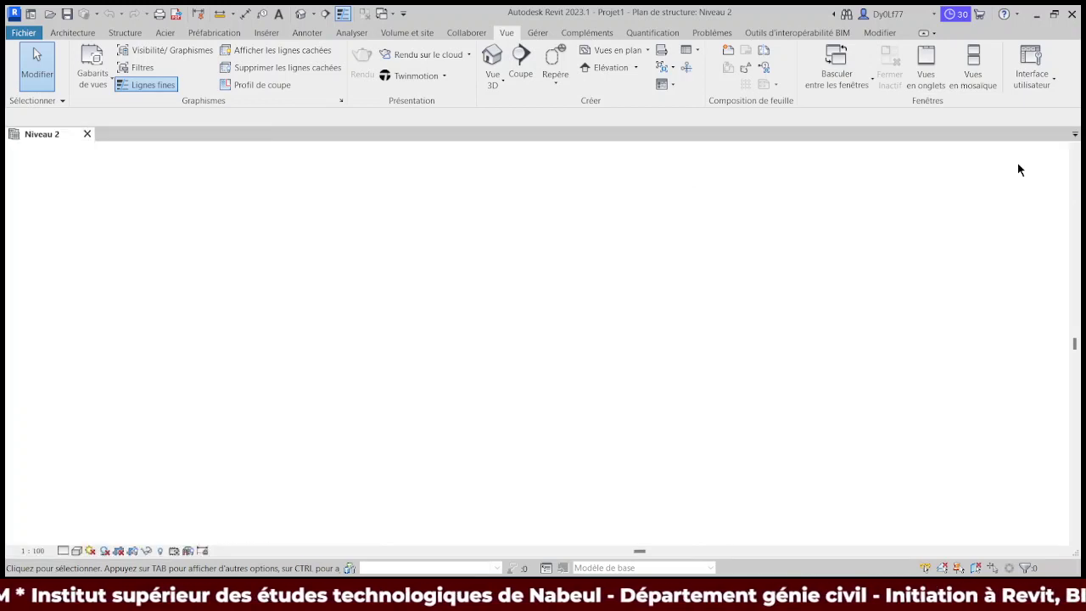
left_click(1082, 161)
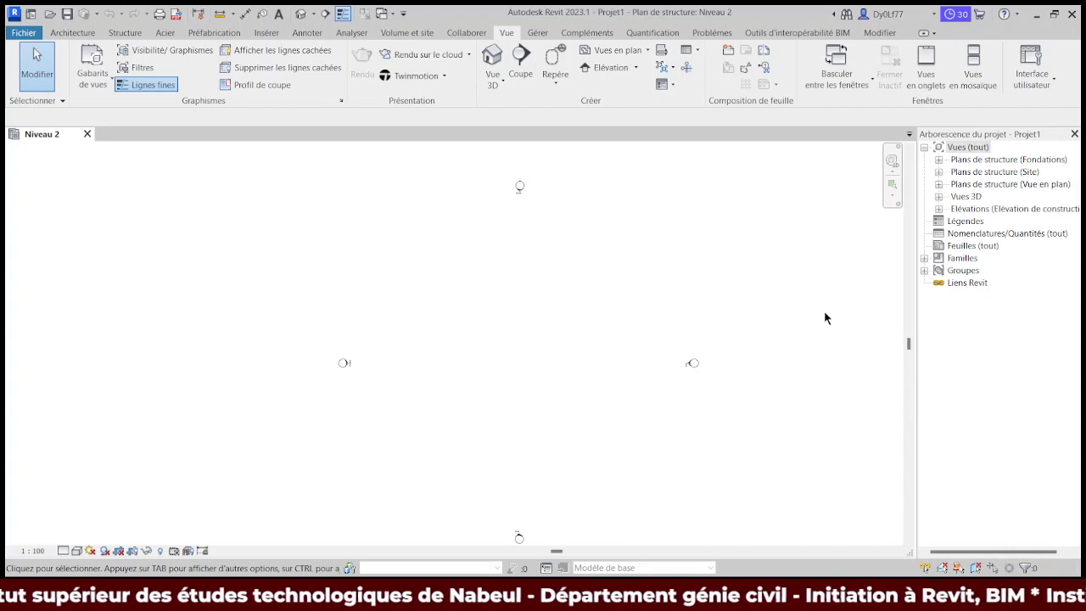
middle_click_drag(562, 354, 555, 339)
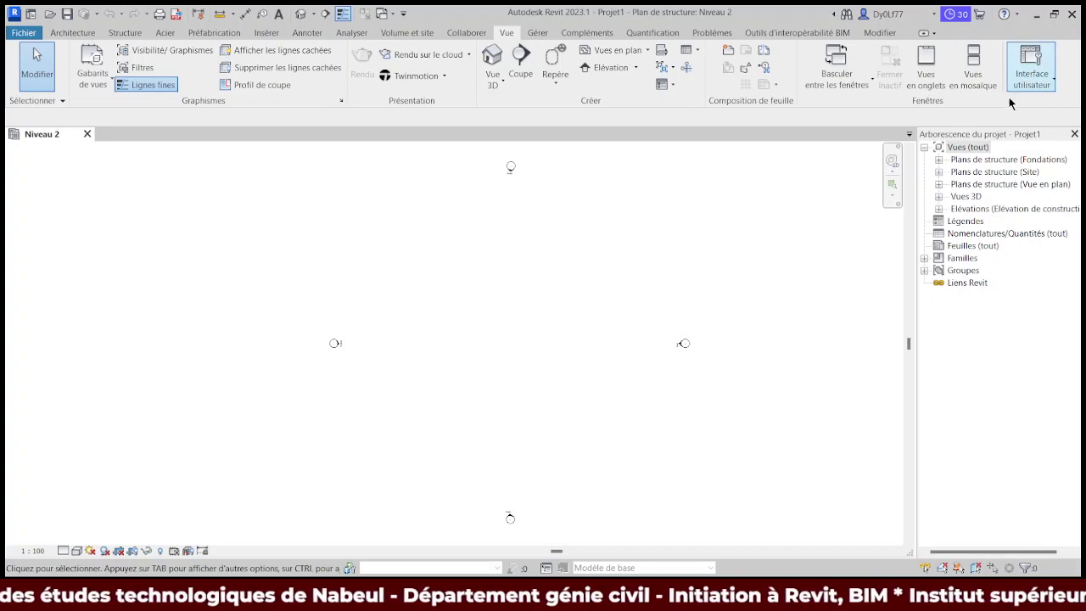
Step: Open the properties palette with Ctrl+1 in the right dock and narrow it
left_click(1039, 71)
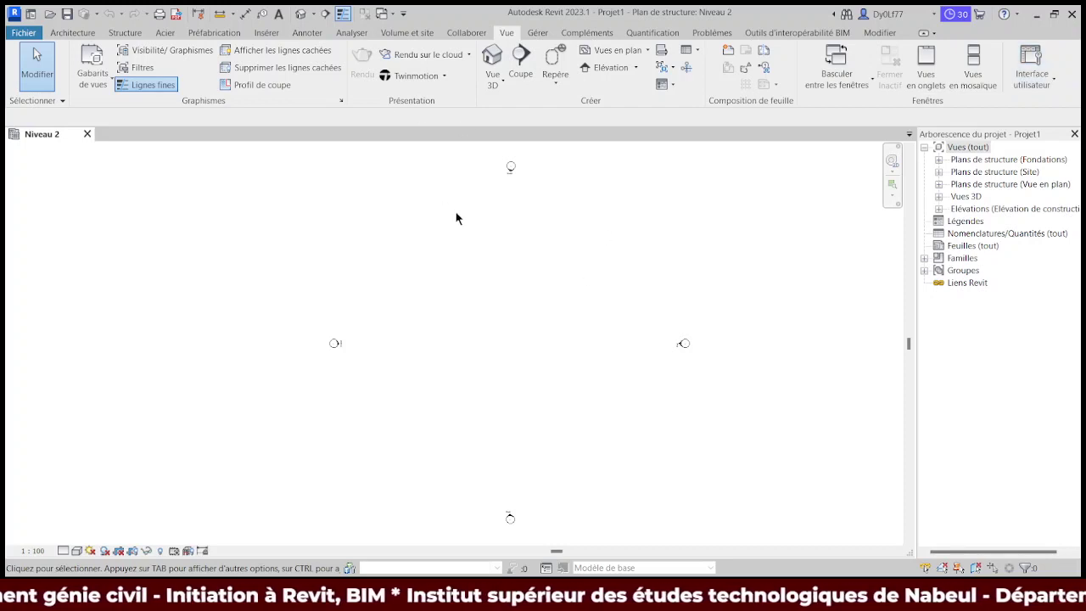
key("ctrl+1")
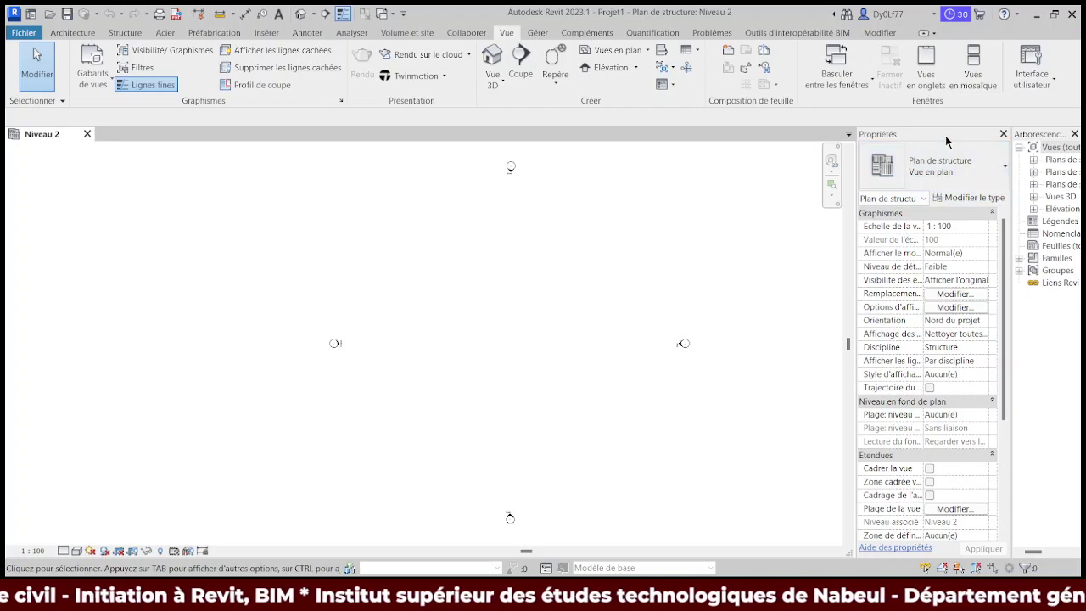
left_click(1003, 133)
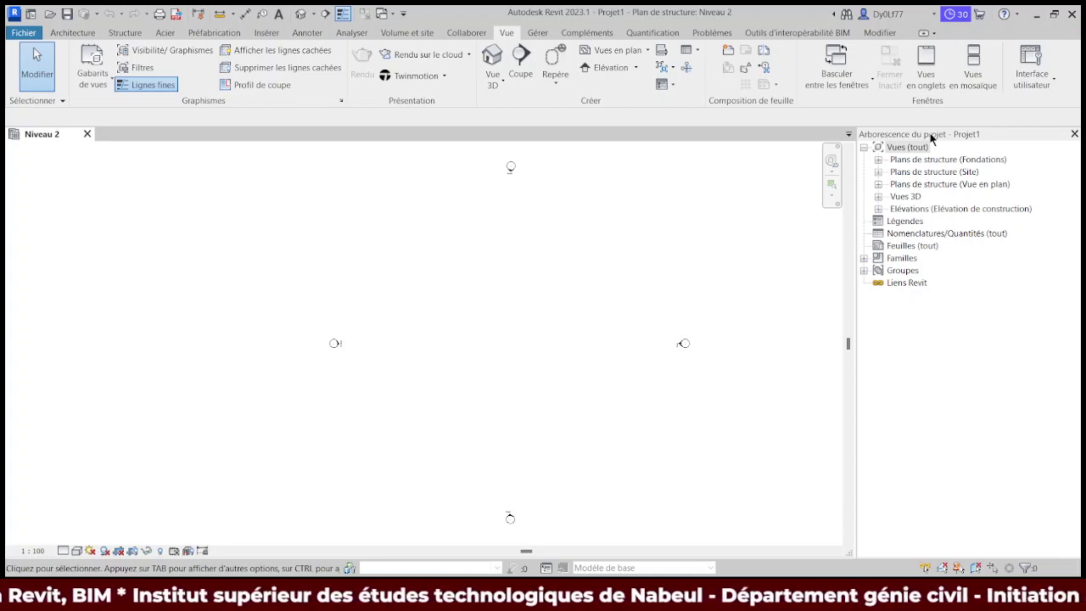
key("ctrl+1")
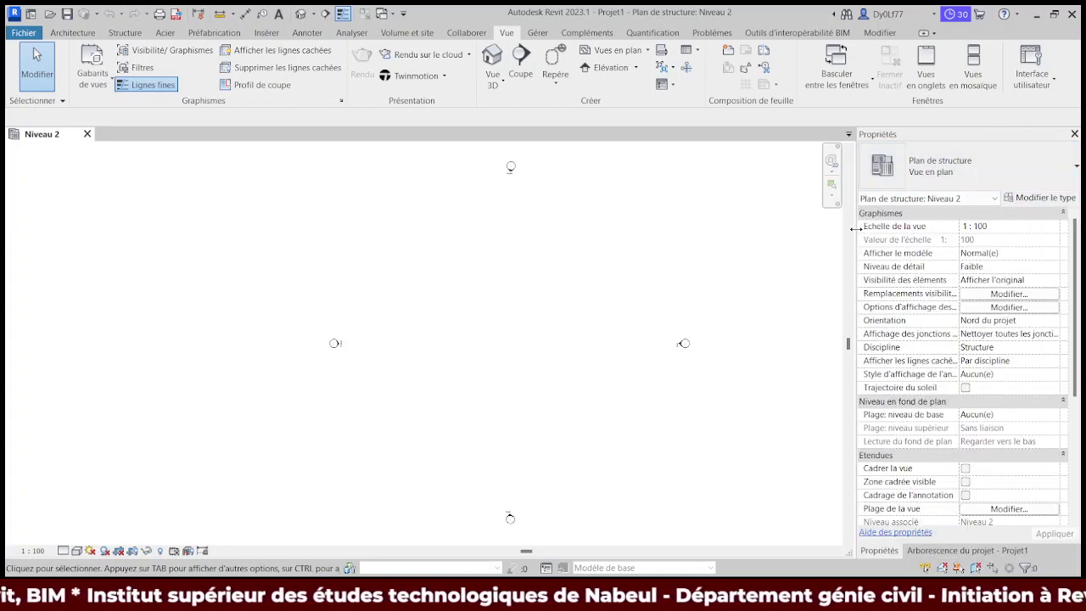
left_click_drag(916, 227, 925, 227)
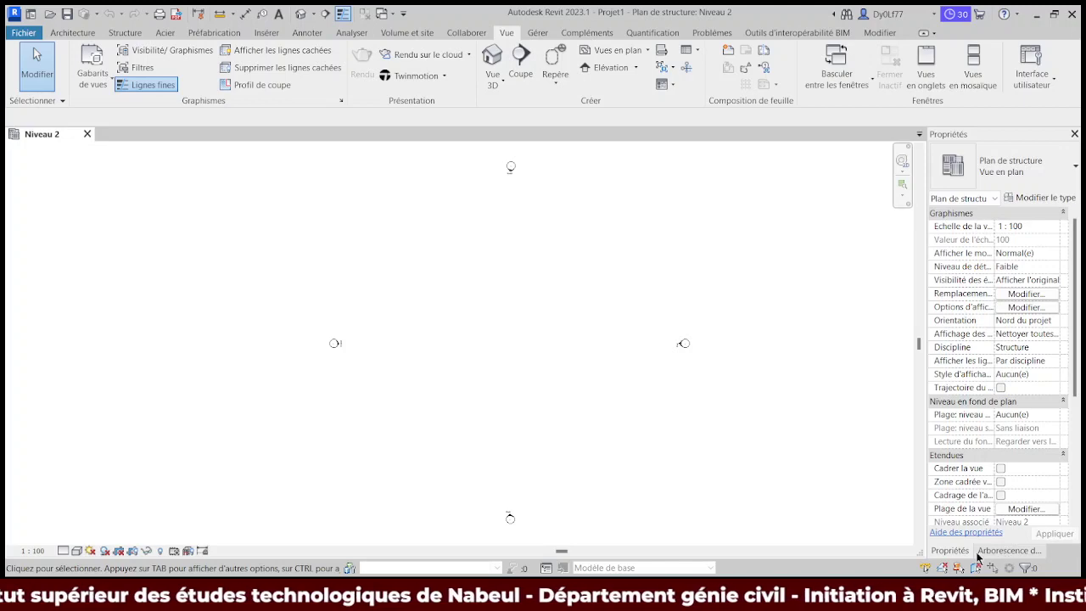
Step: Switch the right dock between Properties and Project Browser tabs, leaving the project browser showing
left_click(1001, 553)
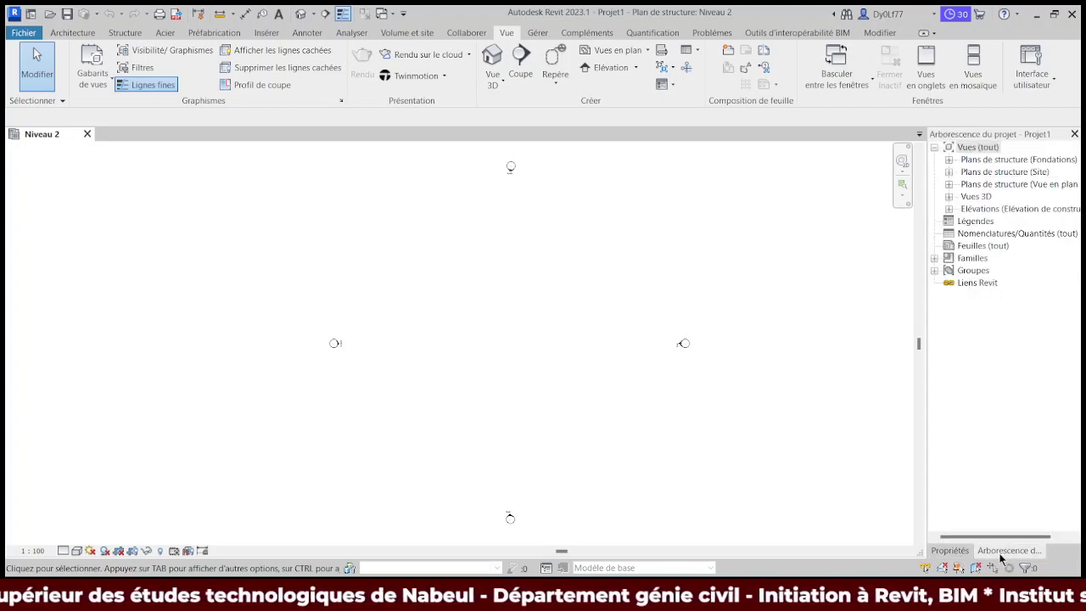
left_click(950, 551)
left_click(1009, 553)
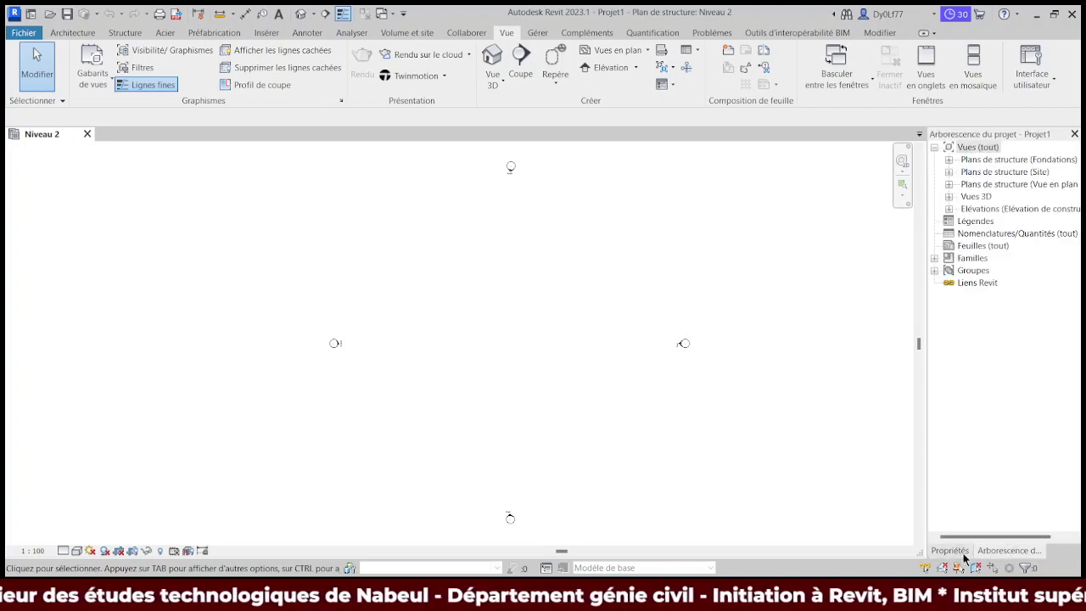
left_click(963, 553)
left_click(1007, 553)
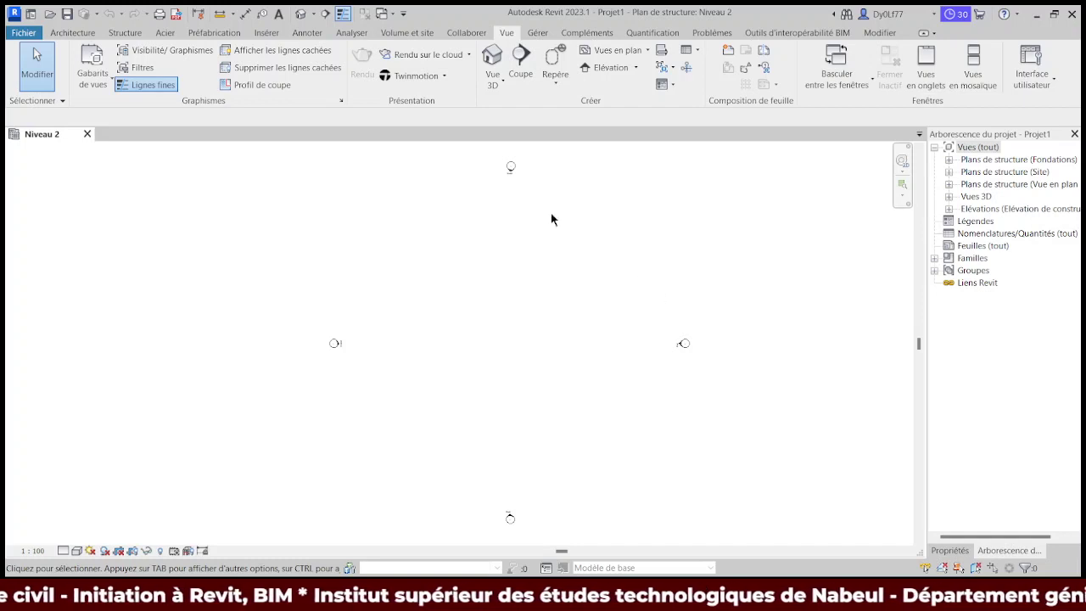
Step: Reposition the Niveau 2 plan and expand Élévations to list Est, Nord, Ouest and Sud
middle_click_drag(546, 287, 529, 279)
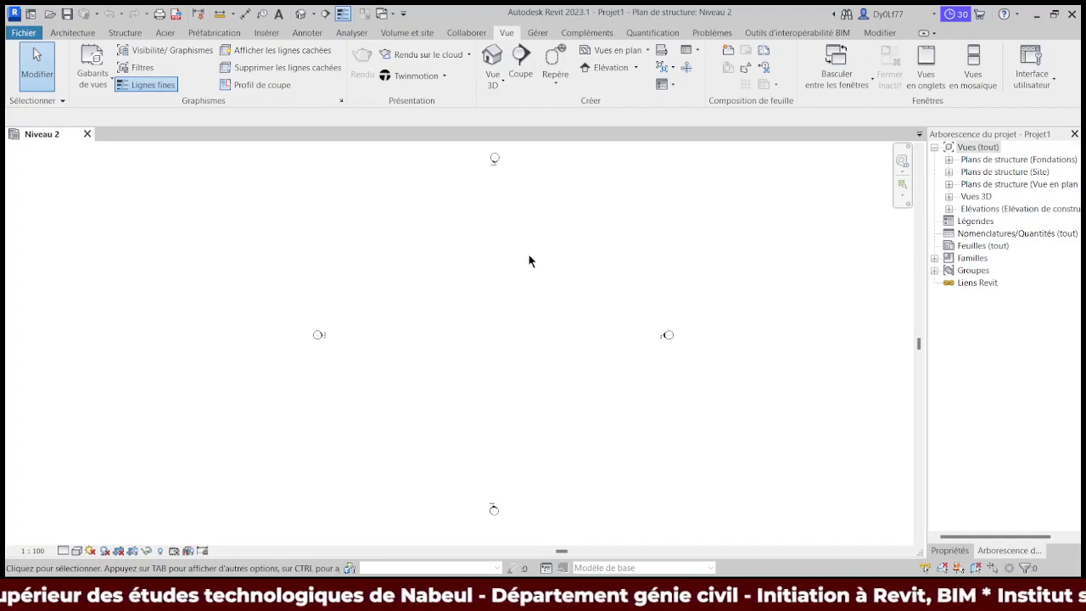
middle_click_drag(516, 249, 515, 303)
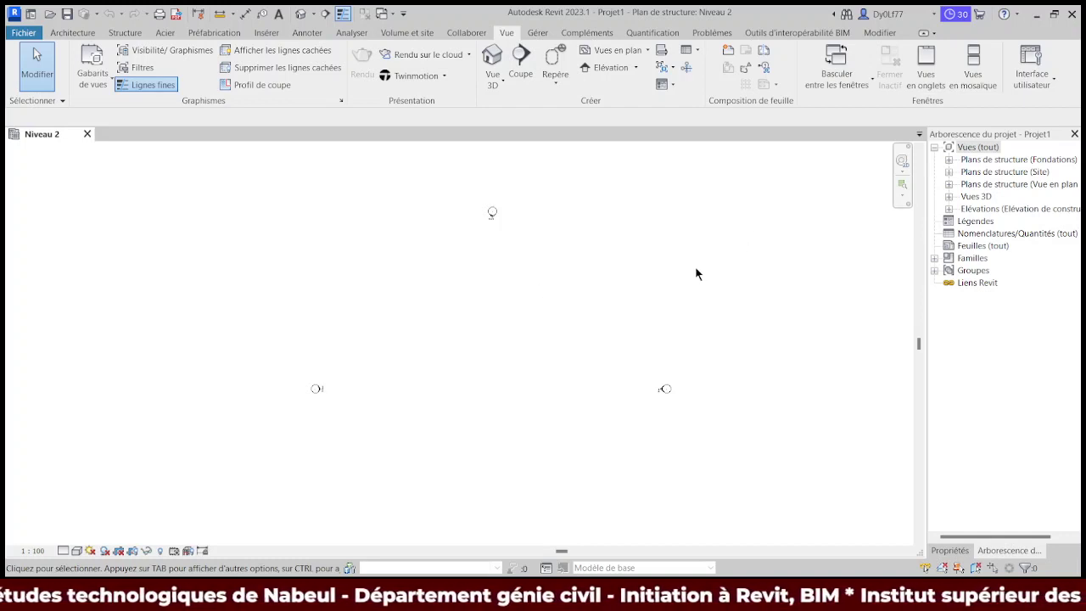
middle_click_drag(663, 321, 623, 259)
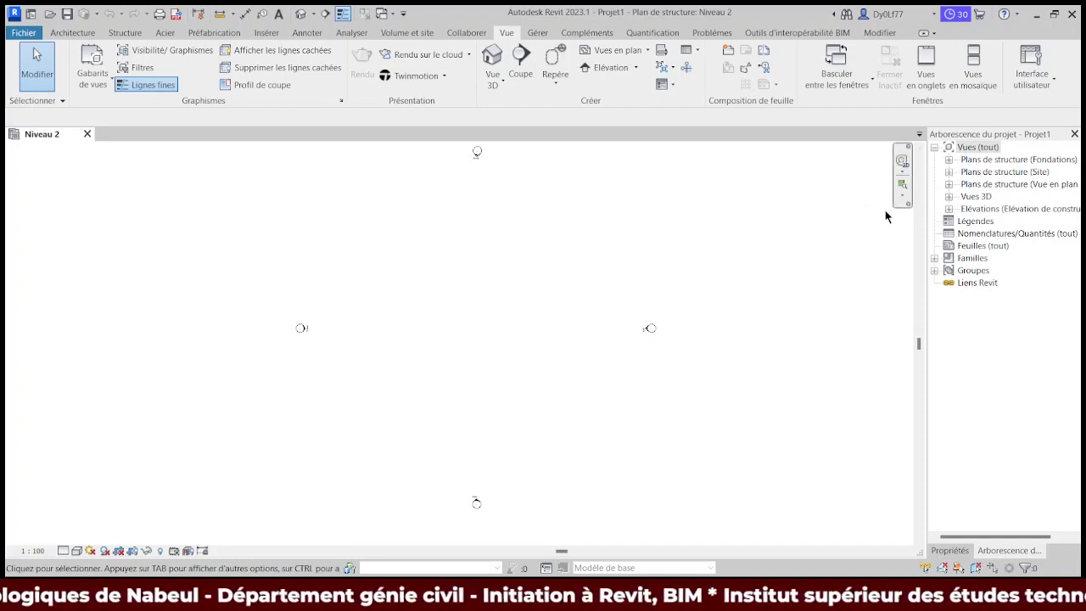
left_click(948, 210)
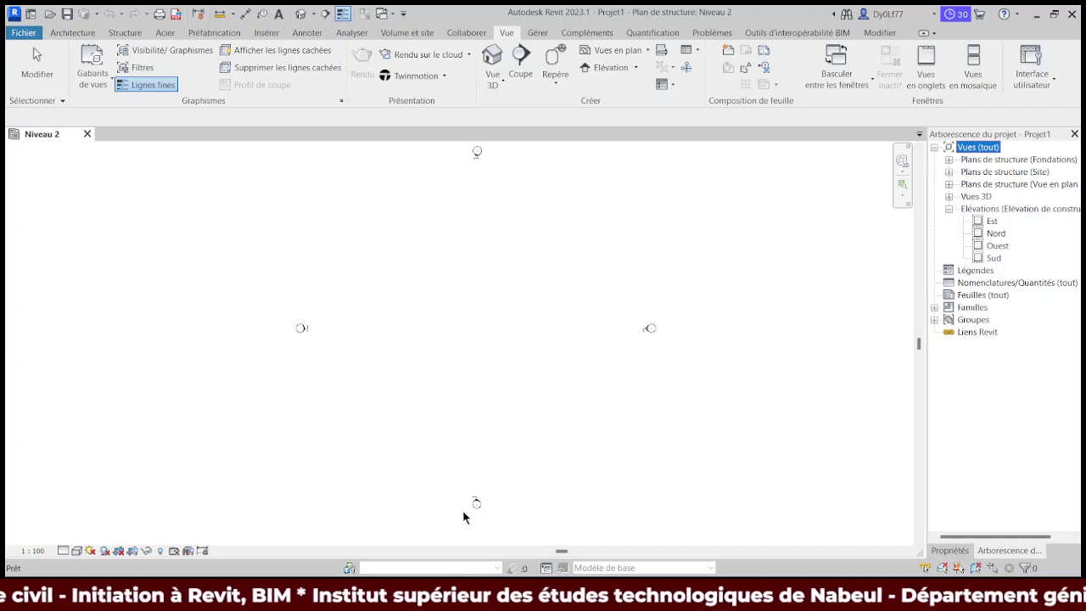
Step: Zoom in and out around the elevation markers, then zoom to fit all four
scroll(476, 507, "up", 1)
scroll(476, 504, "up", 2)
scroll(474, 475, "up", 2)
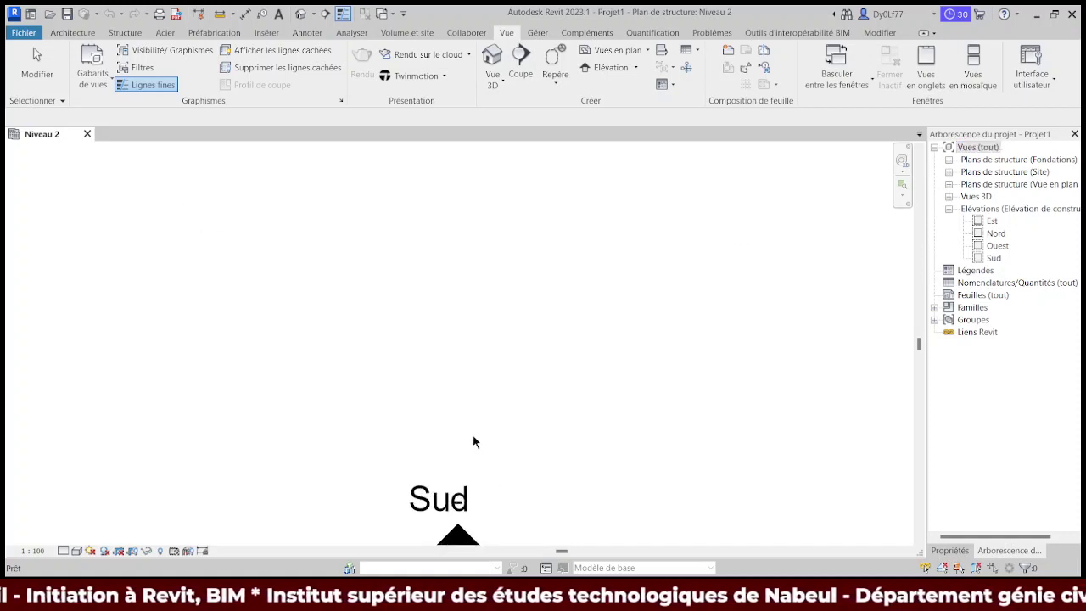
scroll(500, 314, "down", 1)
scroll(513, 331, "down", 2)
scroll(543, 365, "down", 2)
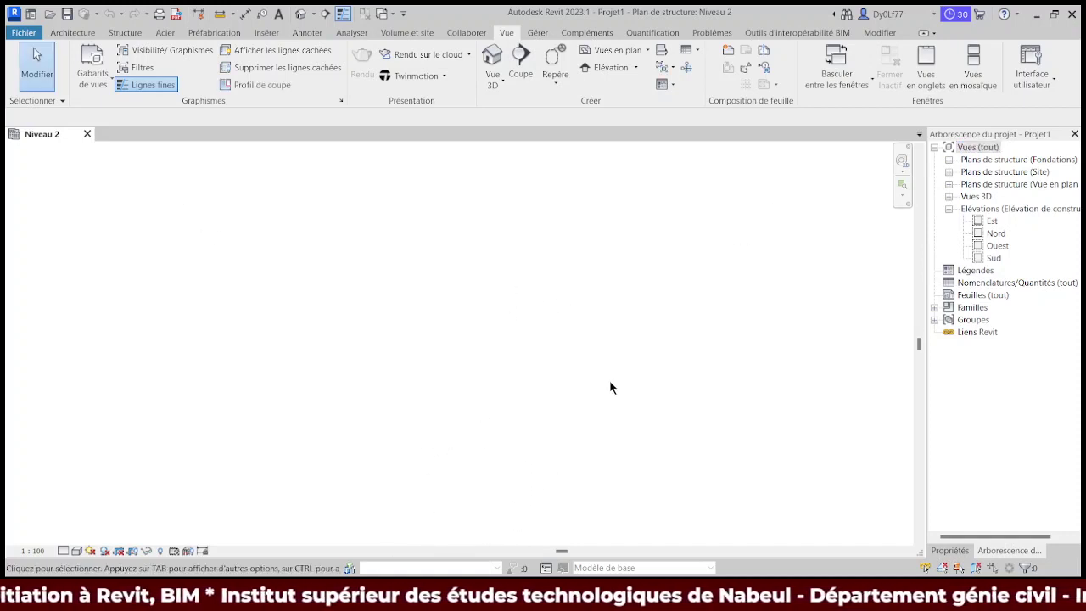
scroll(645, 334, "down", 2)
scroll(665, 319, "up", 2)
scroll(665, 319, "up", 2)
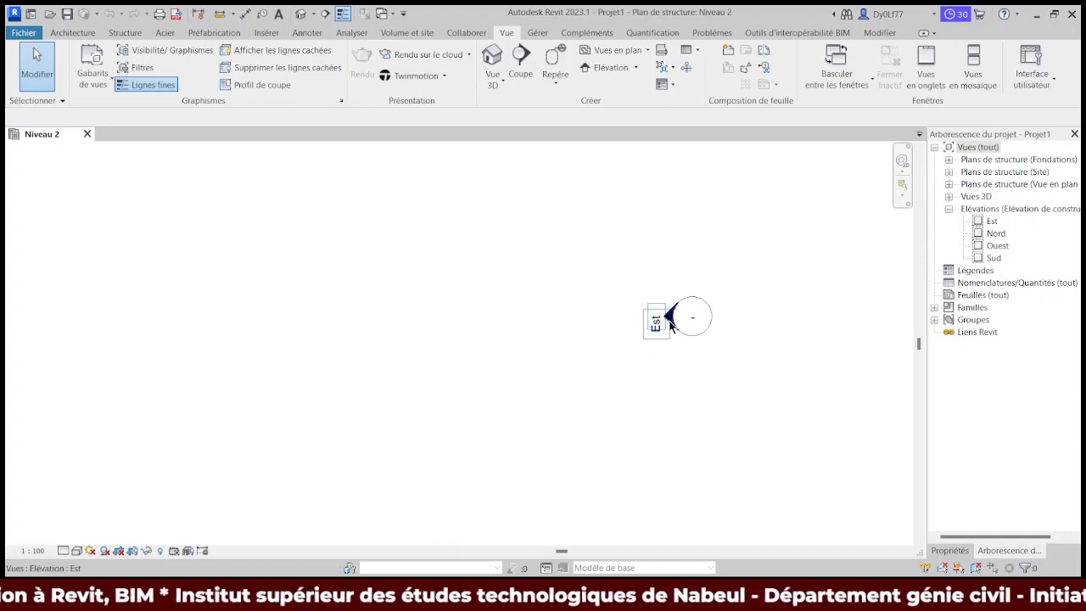
scroll(687, 317, "up", 2)
scroll(381, 305, "down", 3)
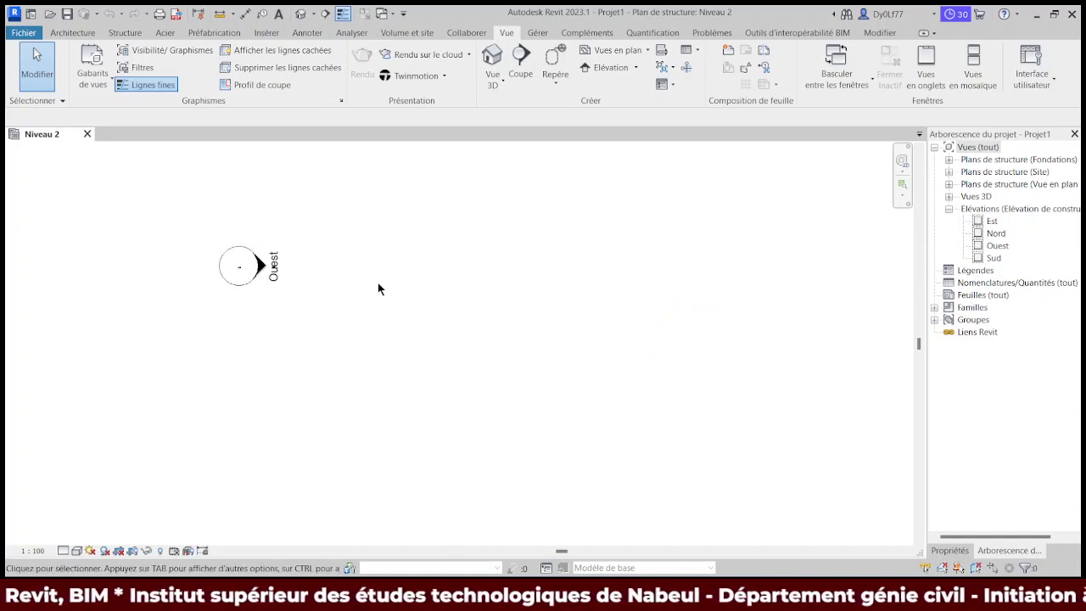
scroll(458, 288, "down", 1)
scroll(534, 284, "up", 2)
scroll(525, 289, "down", 3)
scroll(419, 313, "up", 2)
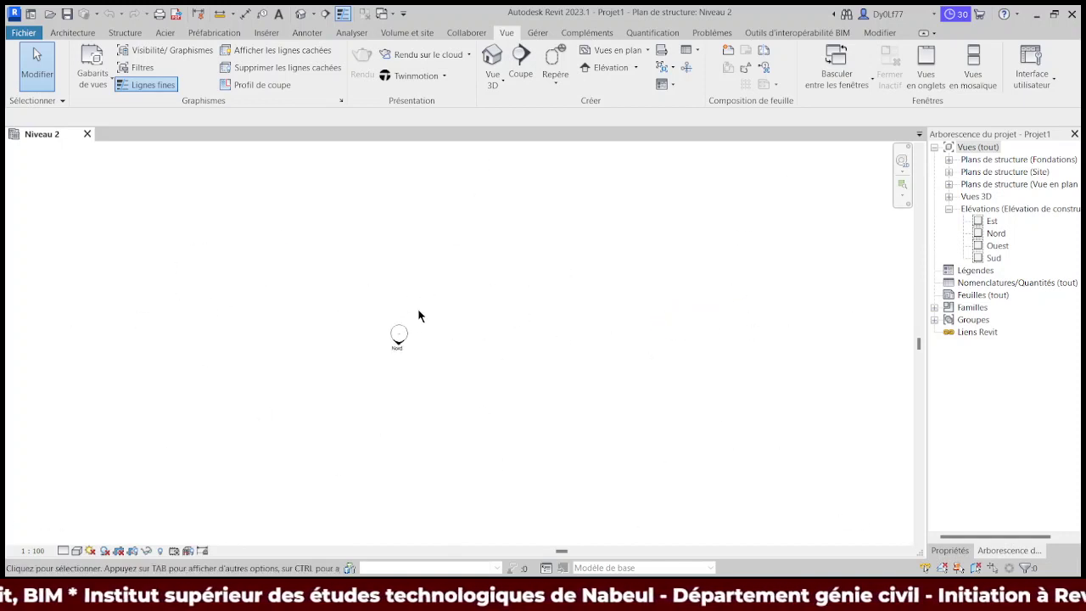
scroll(414, 347, "up", 2)
scroll(444, 354, "up", 2)
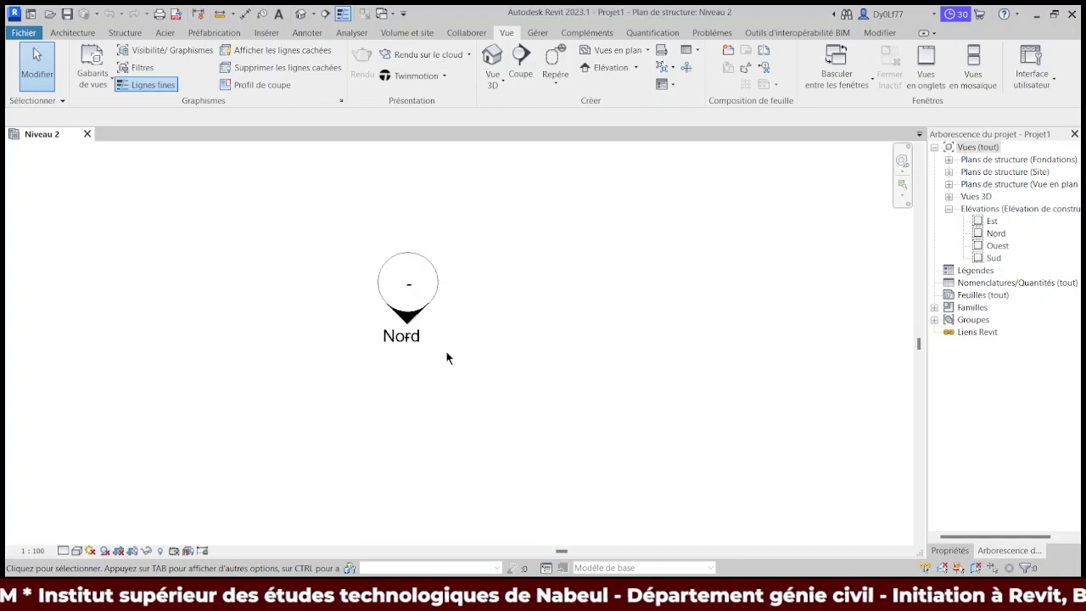
middle_click(447, 357)
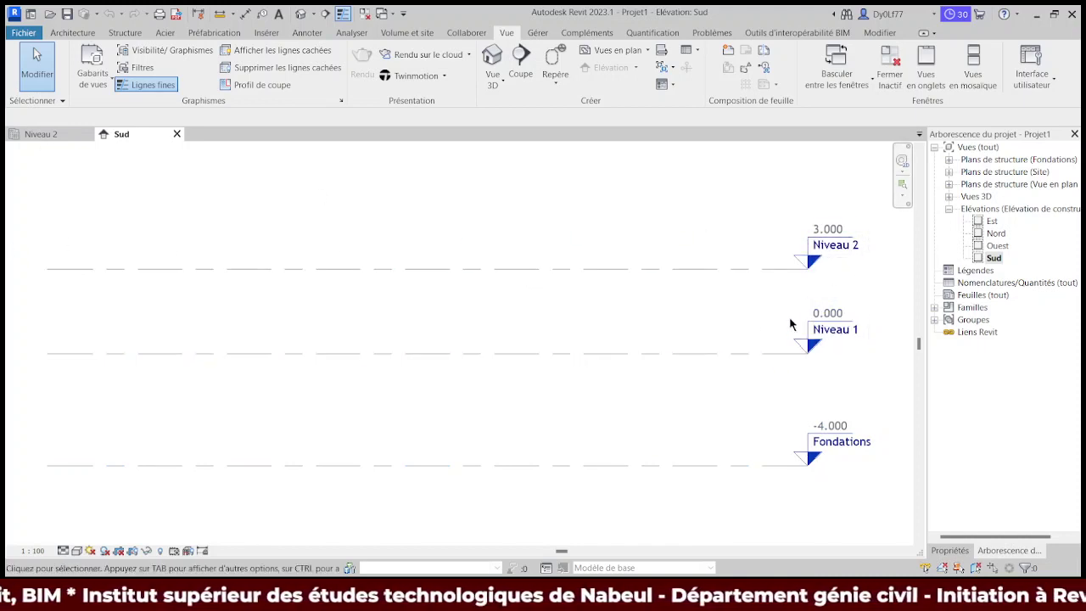
Step: Delete the Niveau 2 and Fondations levels in the Sud elevation, leaving Niveau 1 at 0.000
left_click(668, 268)
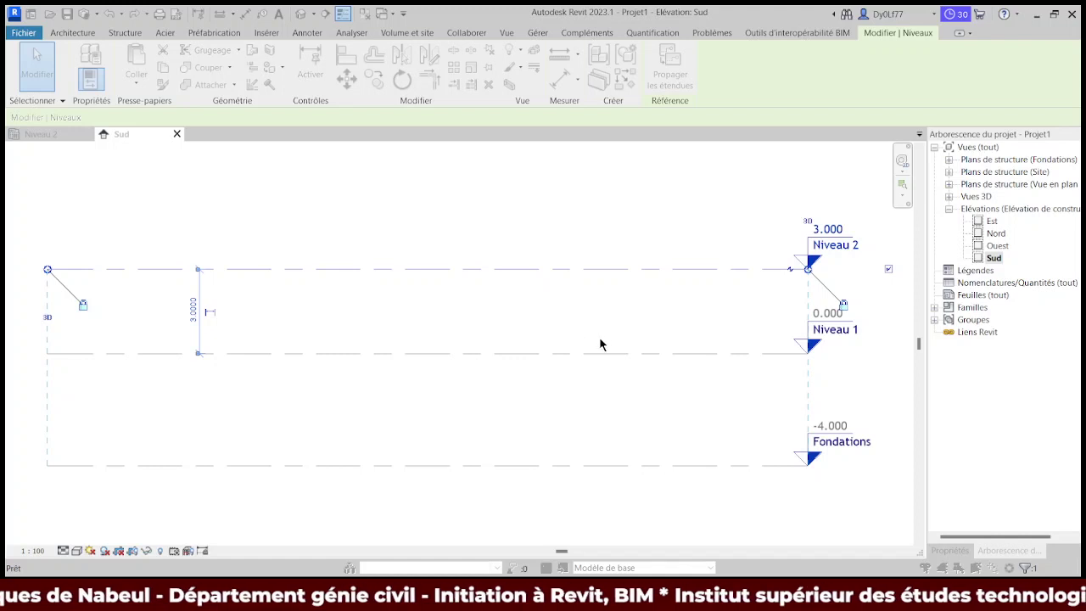
key("Delete")
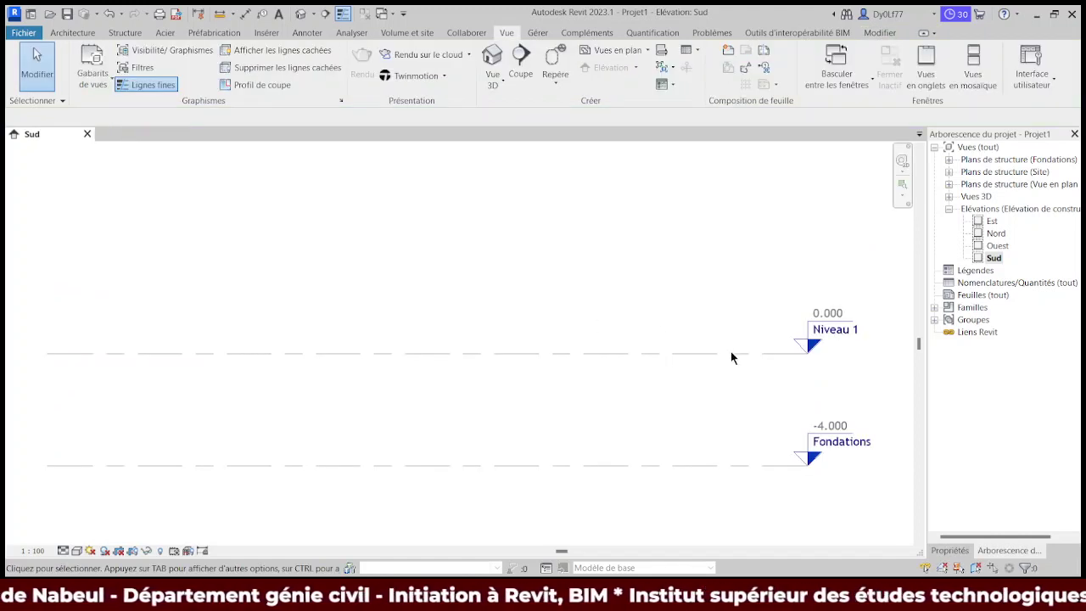
left_click(711, 466)
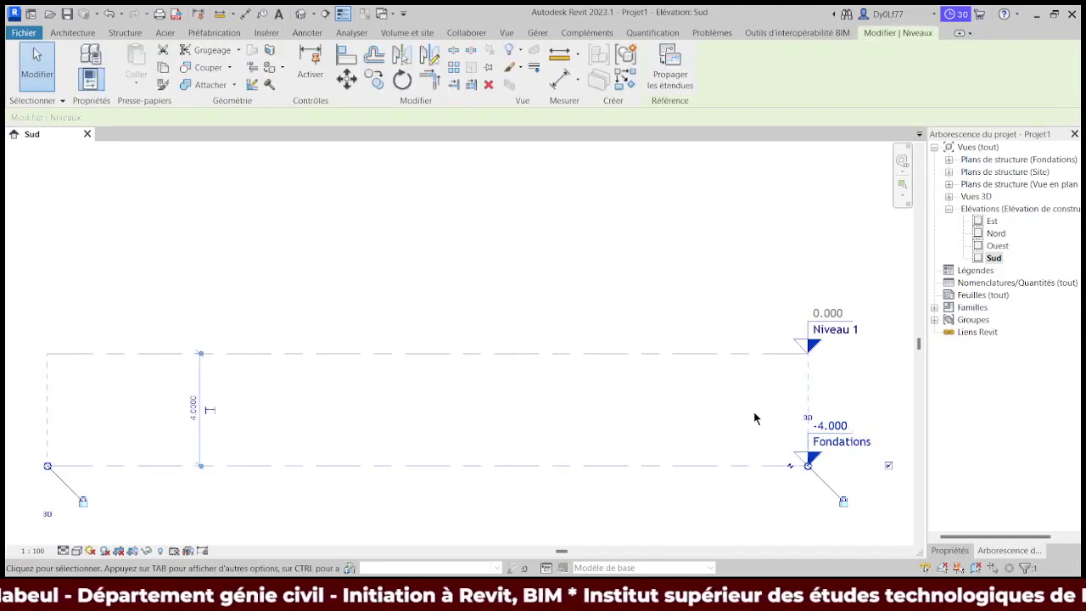
key("Delete")
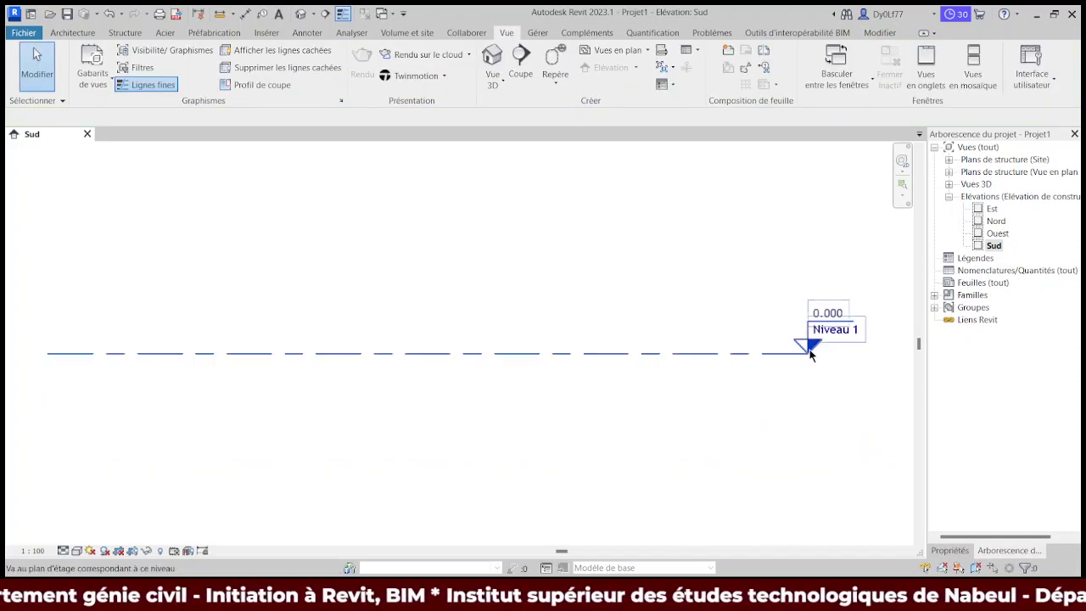
mouse_move(347, 363)
middle_mouse_down()
mouse_move(383, 367)
mouse_move(351, 368)
middle_mouse_up()
middle_click_drag(400, 393, 387, 393)
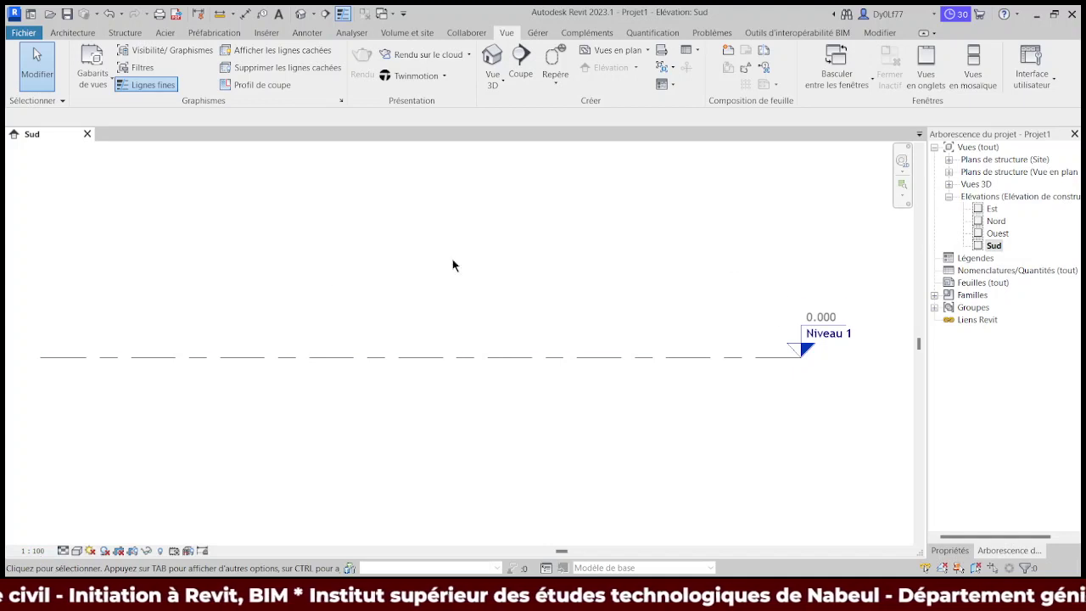
Step: Change the Sud elevation's view scale to 1 : 200
left_click(34, 551)
left_click(50, 482)
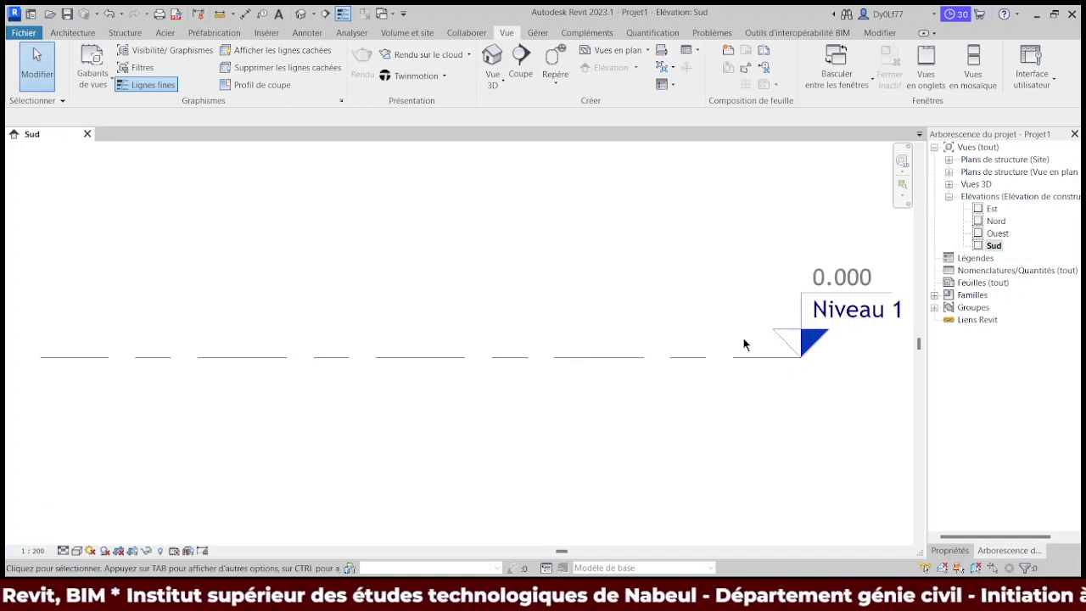
scroll(673, 354, "down", 1)
mouse_move(625, 368)
middle_mouse_down()
mouse_move(759, 311)
mouse_move(800, 341)
middle_mouse_up()
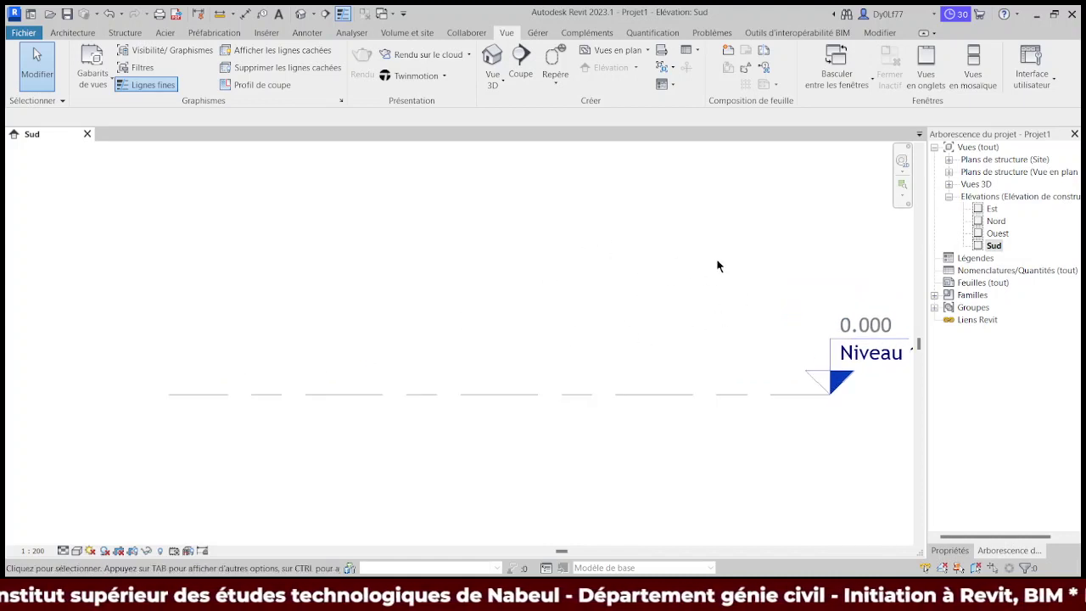
Step: Save the project under the new name 'Villa démonstration'
mouse_move(690, 359)
middle_mouse_down()
mouse_move(605, 322)
mouse_move(596, 334)
middle_mouse_up()
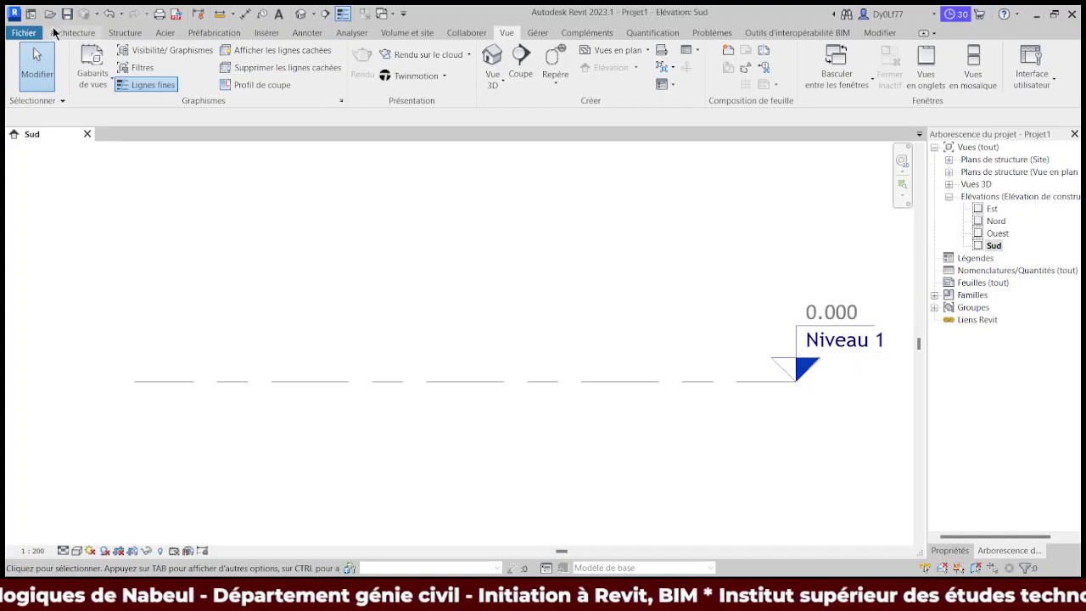
left_click(68, 15)
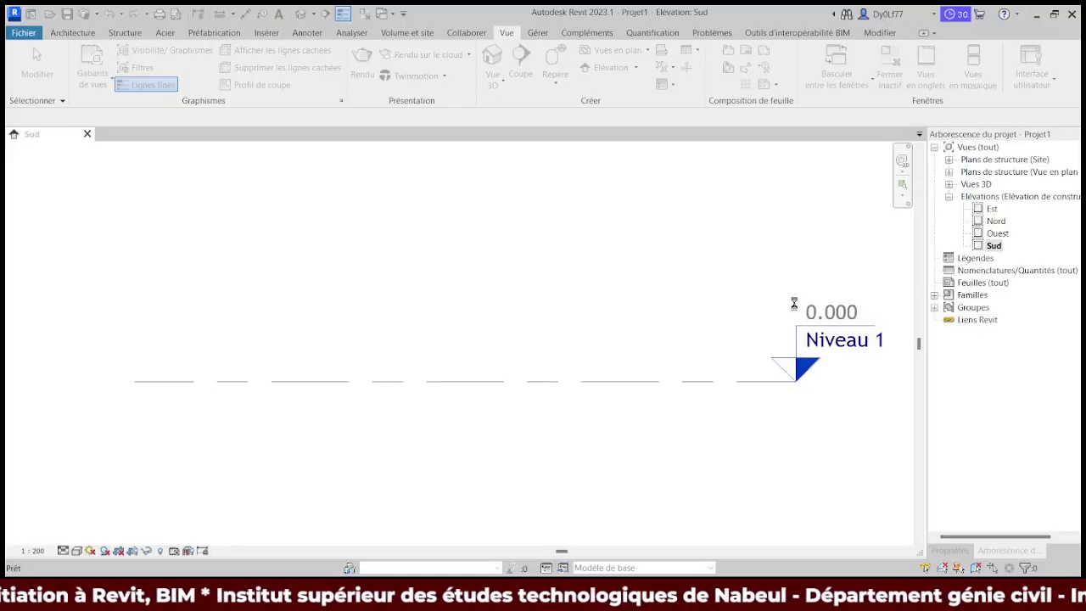
middle_click_drag(774, 318, 720, 382)
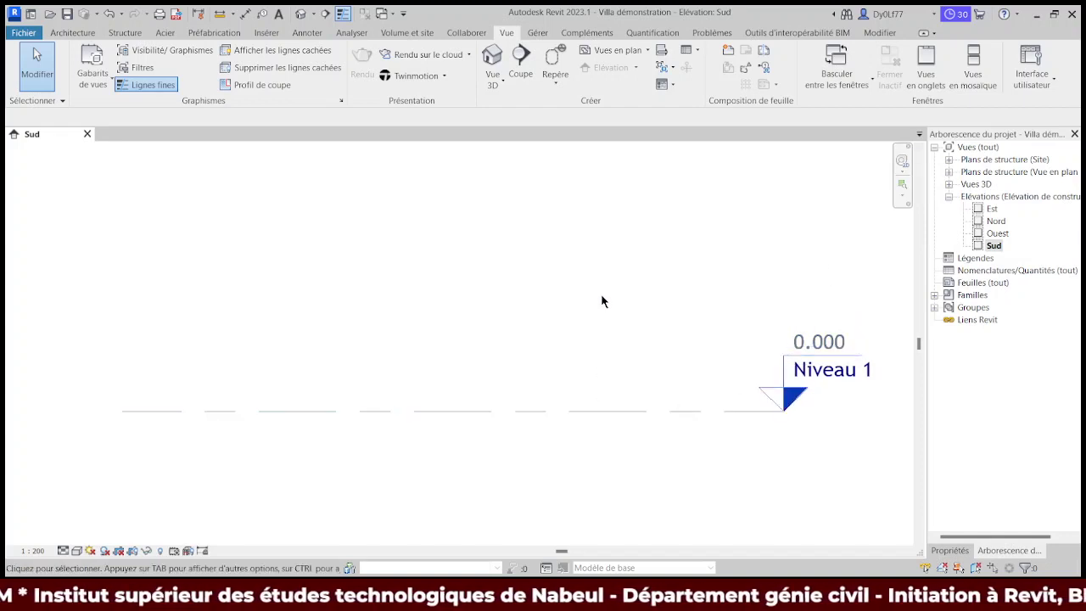
Step: Delete the Niveau 1 - Analytique view from the Project Browser, then select the Niveau 1 level line
left_click(948, 159)
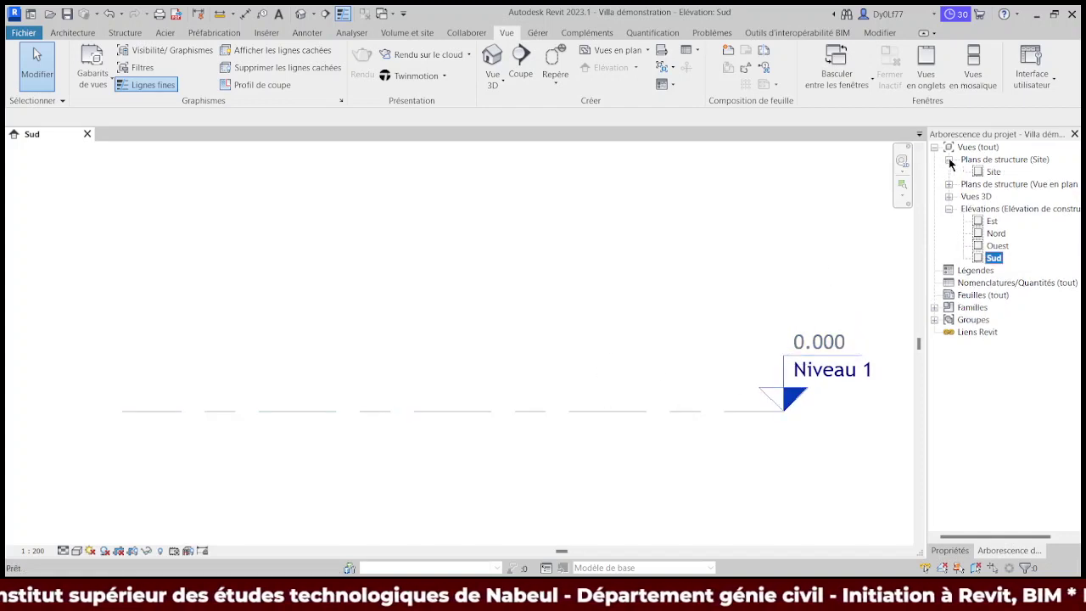
left_click(948, 184)
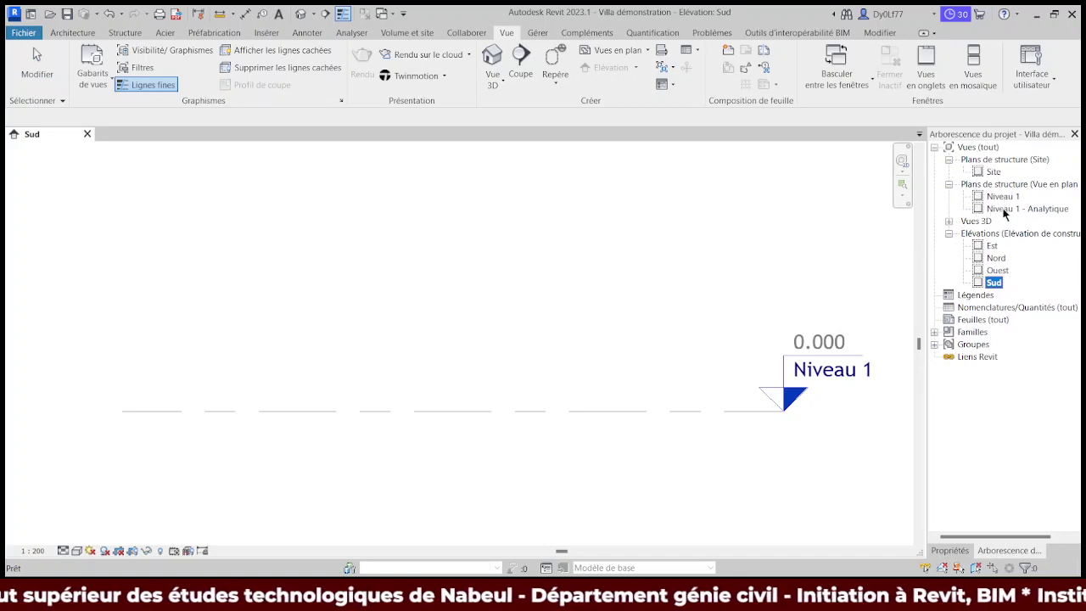
left_click(948, 221)
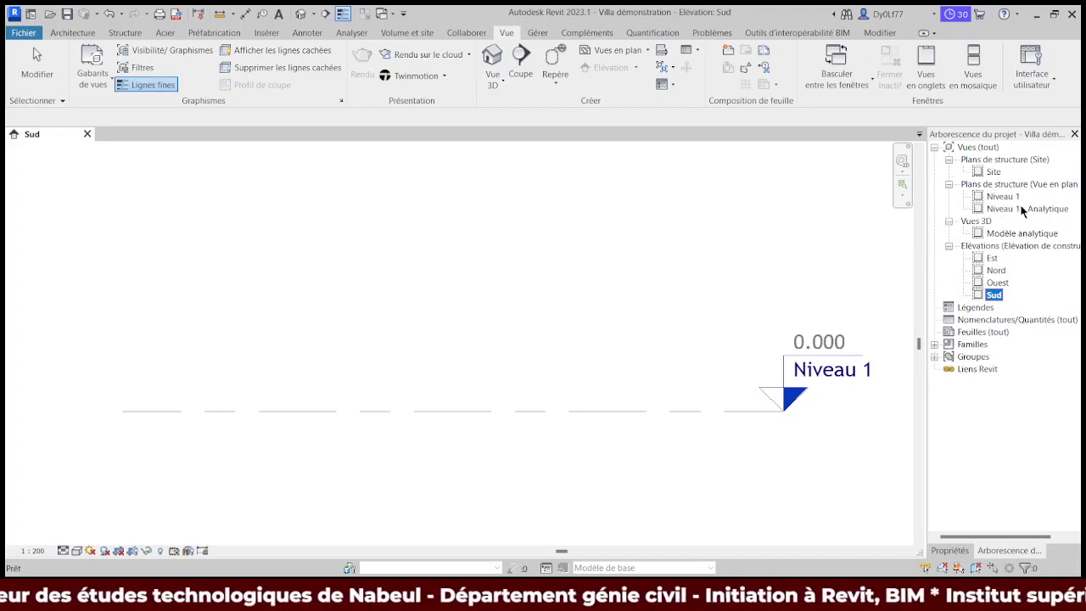
left_click(1011, 209)
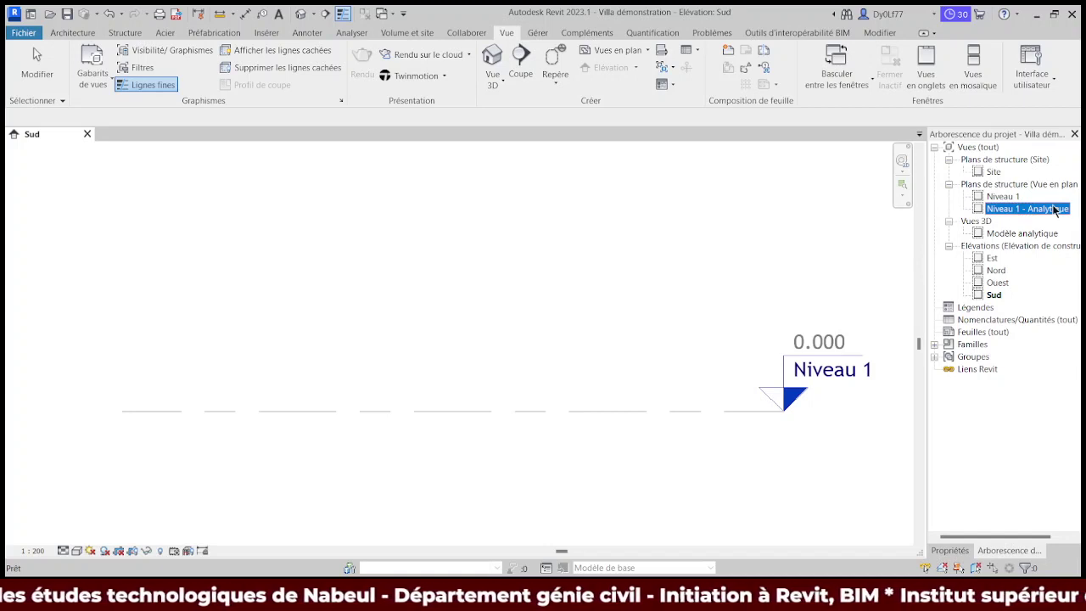
key("Delete")
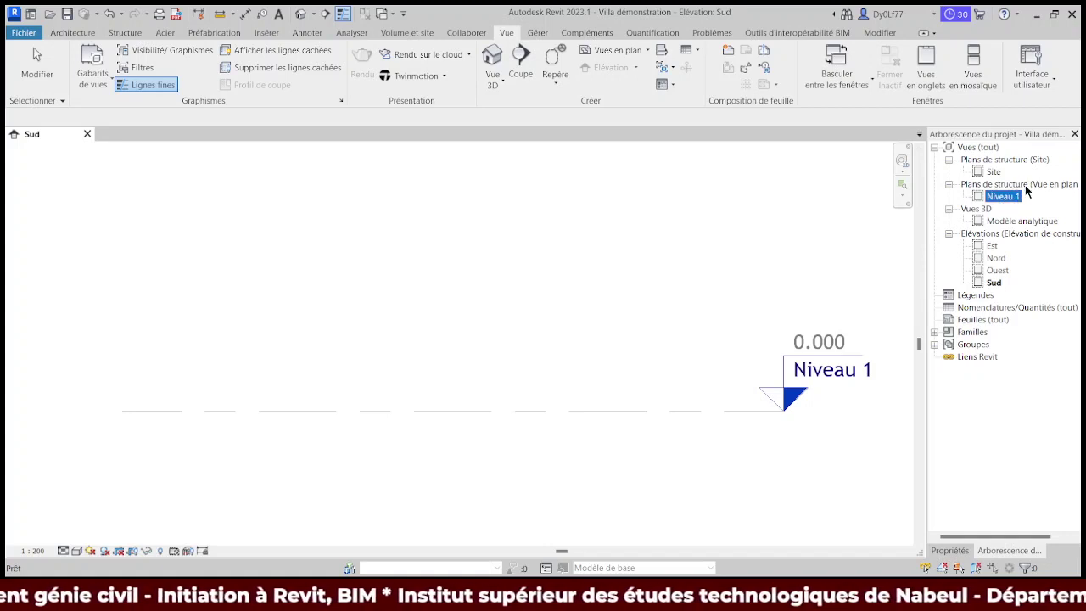
left_click(948, 160)
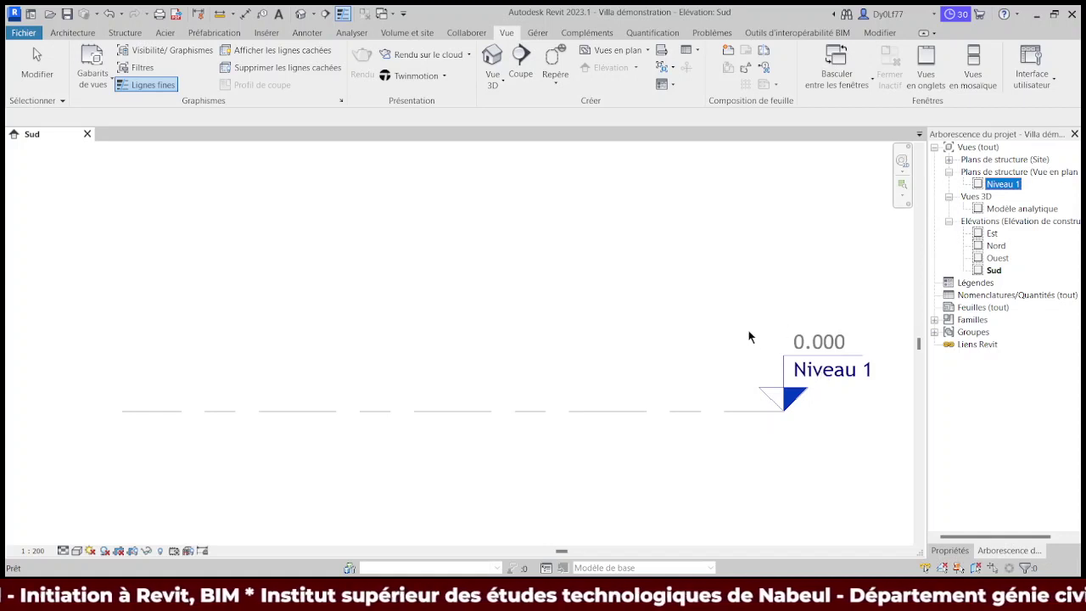
left_click_drag(685, 308, 733, 334)
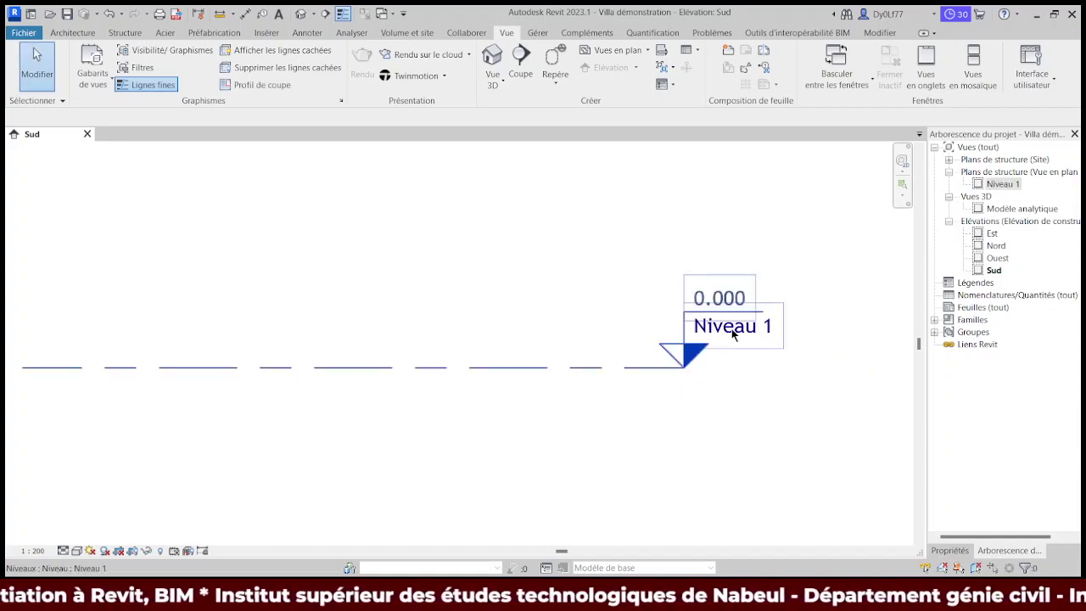
Step: Rename the Niveau 1 level to Sol and accept renaming its plan view
double_click(733, 334)
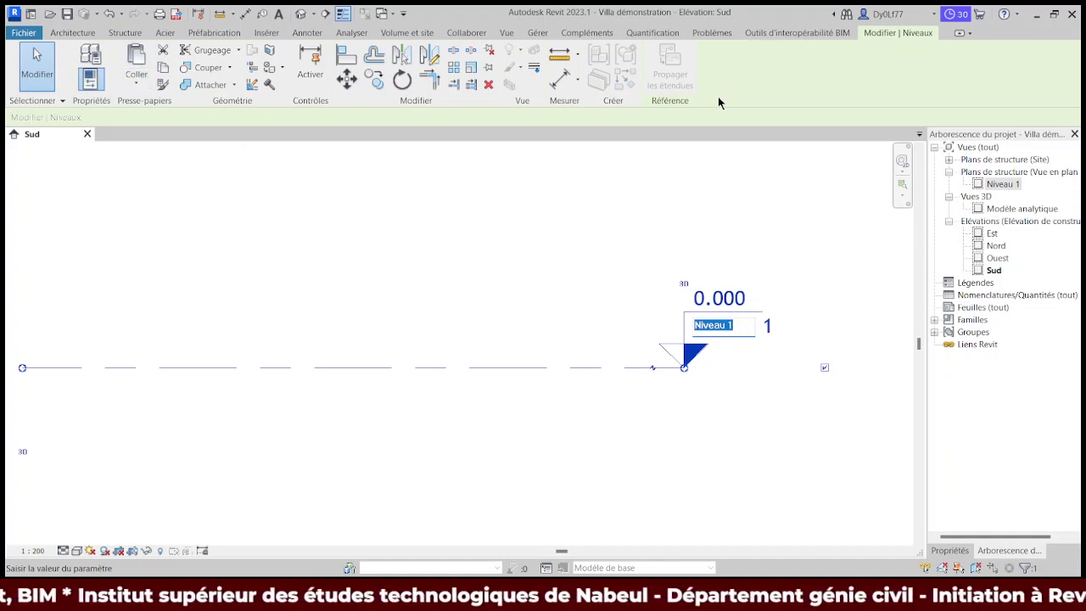
type("Sol")
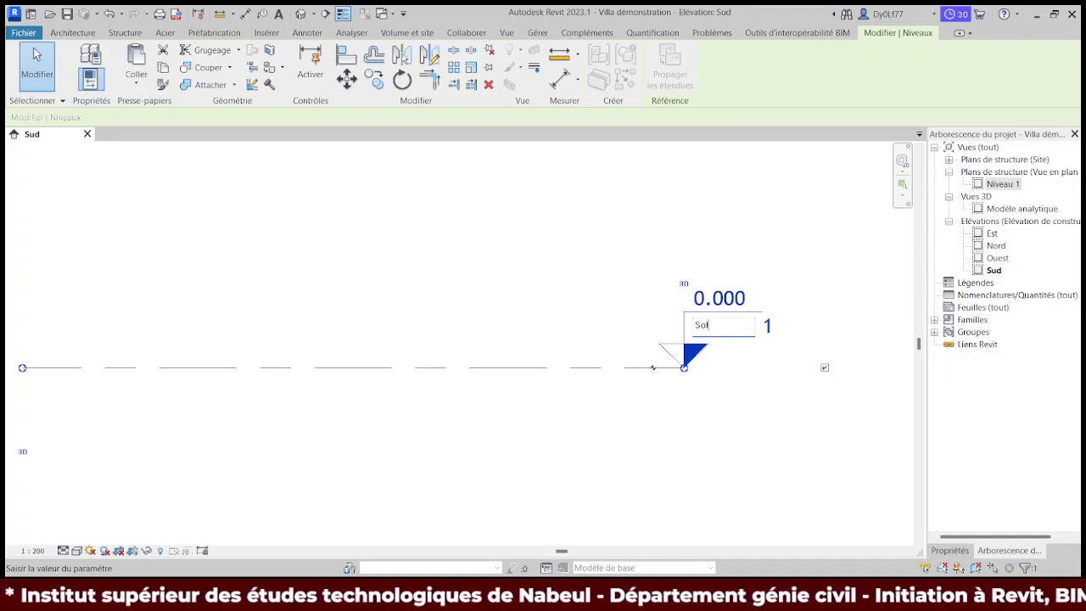
key("Return")
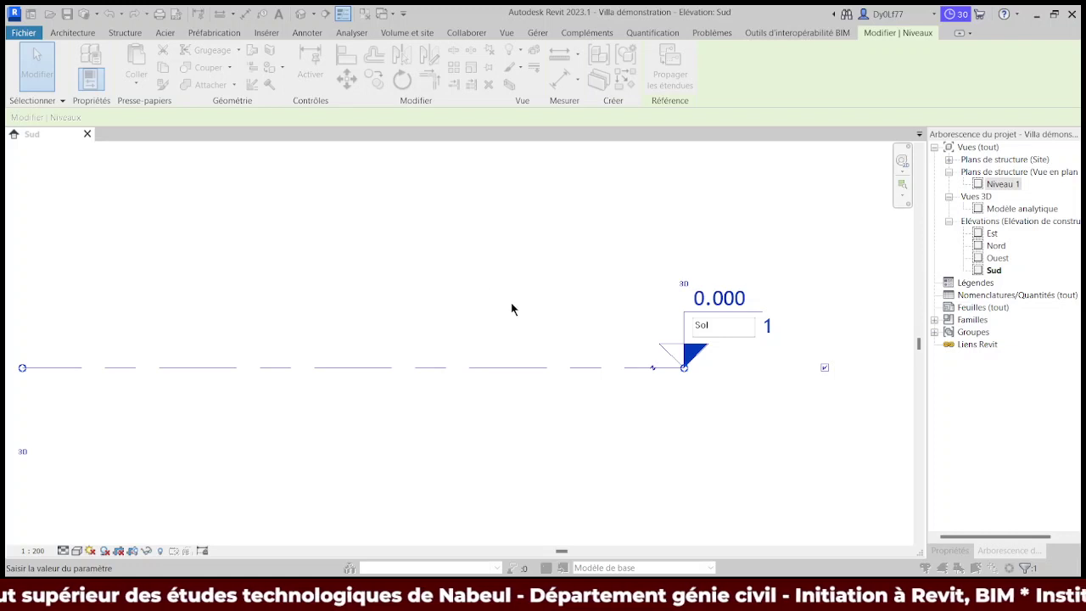
left_click(577, 309)
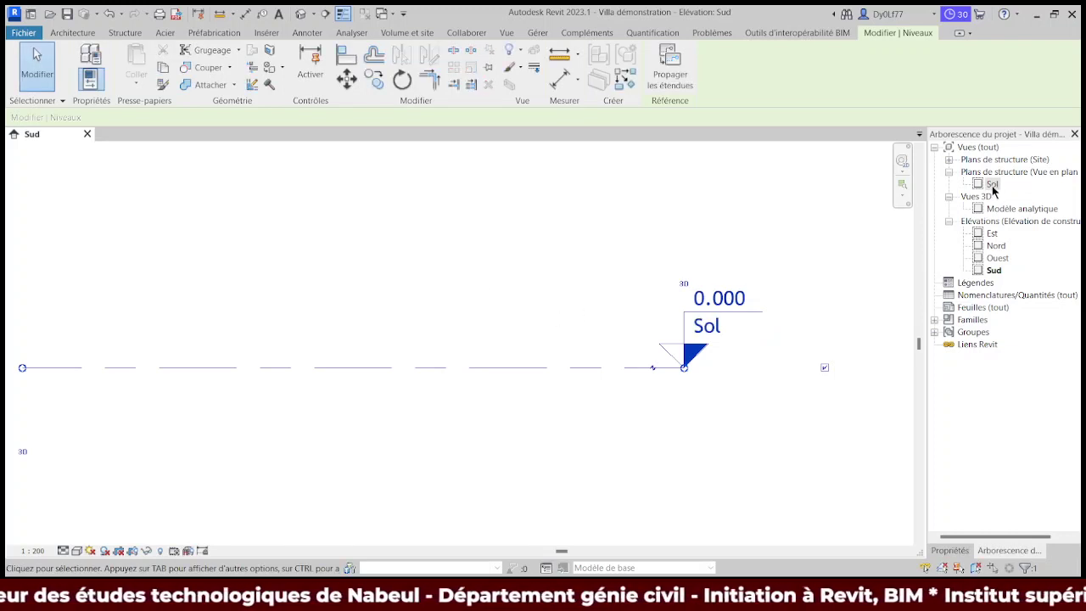
scroll(442, 368, "down", 2)
middle_click_drag(429, 385, 568, 390)
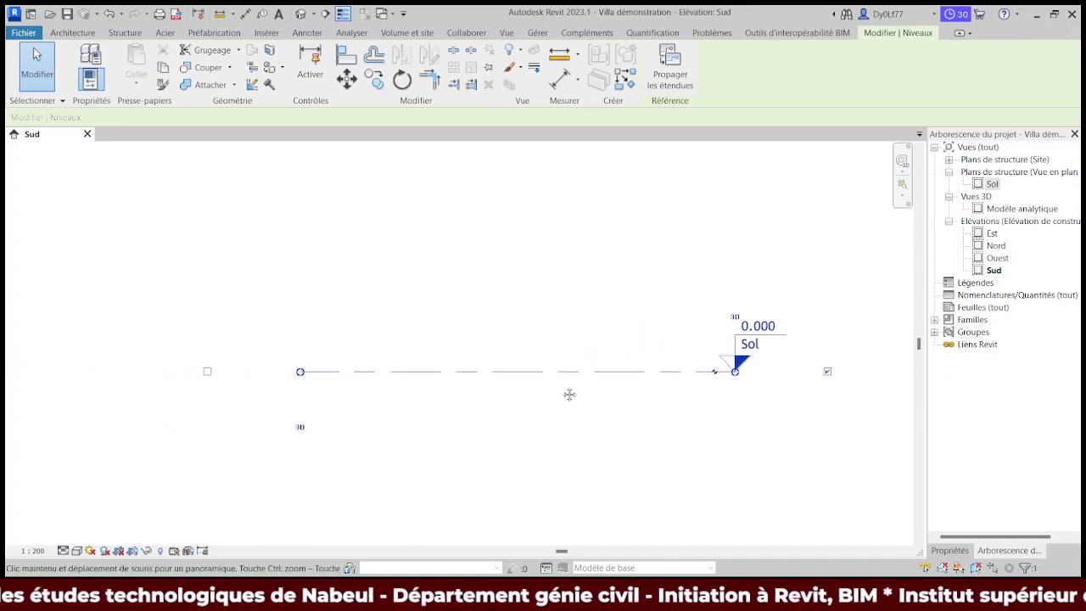
left_click(554, 353)
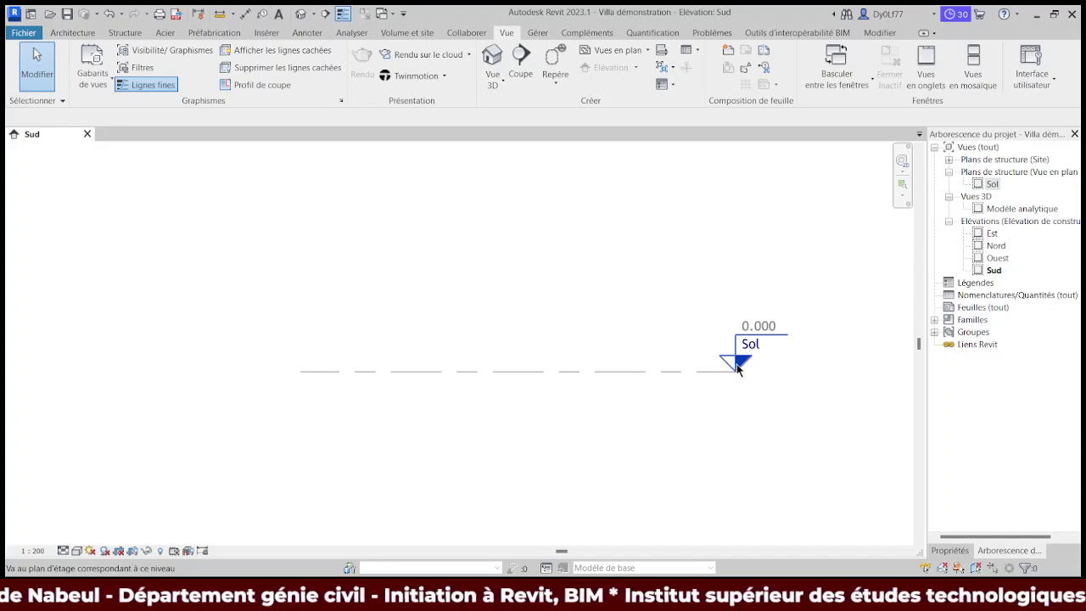
Step: Open the Sol structural plan, then return to the Sud elevation and recentre the level
double_click(738, 367)
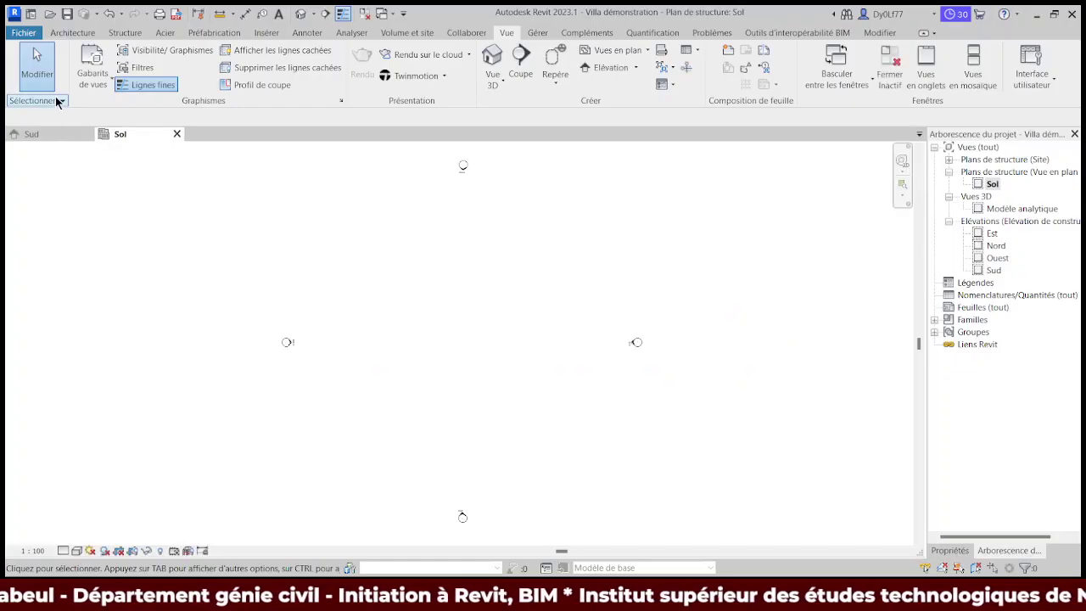
left_click(176, 135)
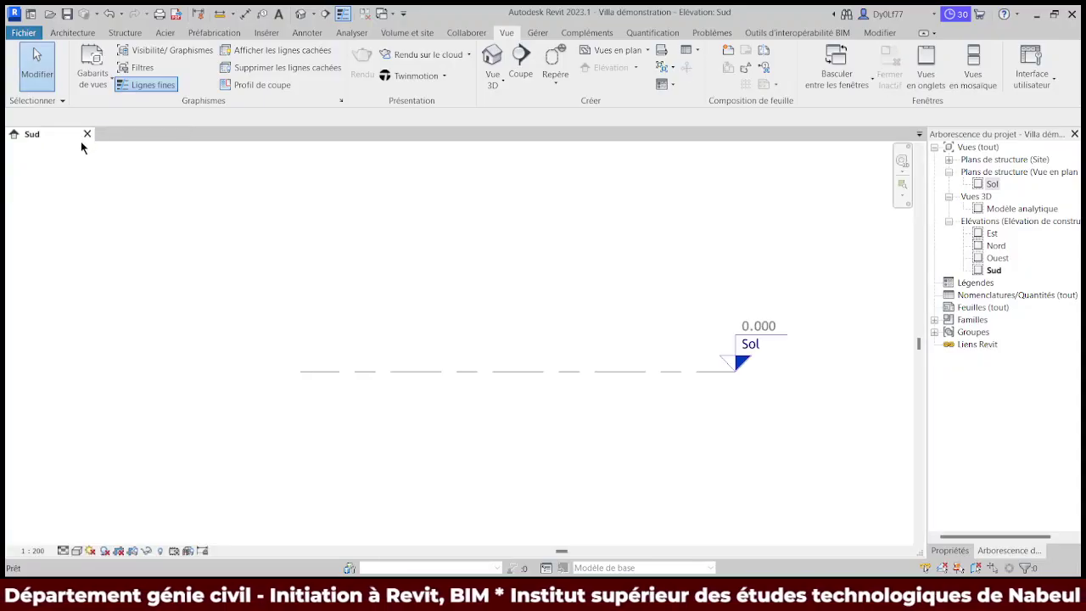
double_click(990, 184)
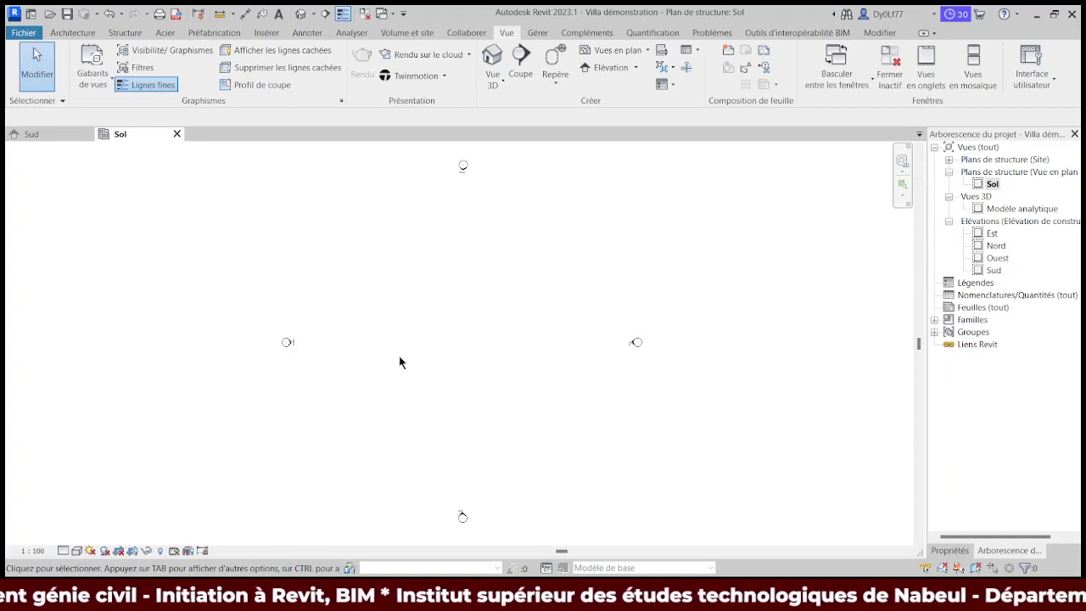
double_click(993, 271)
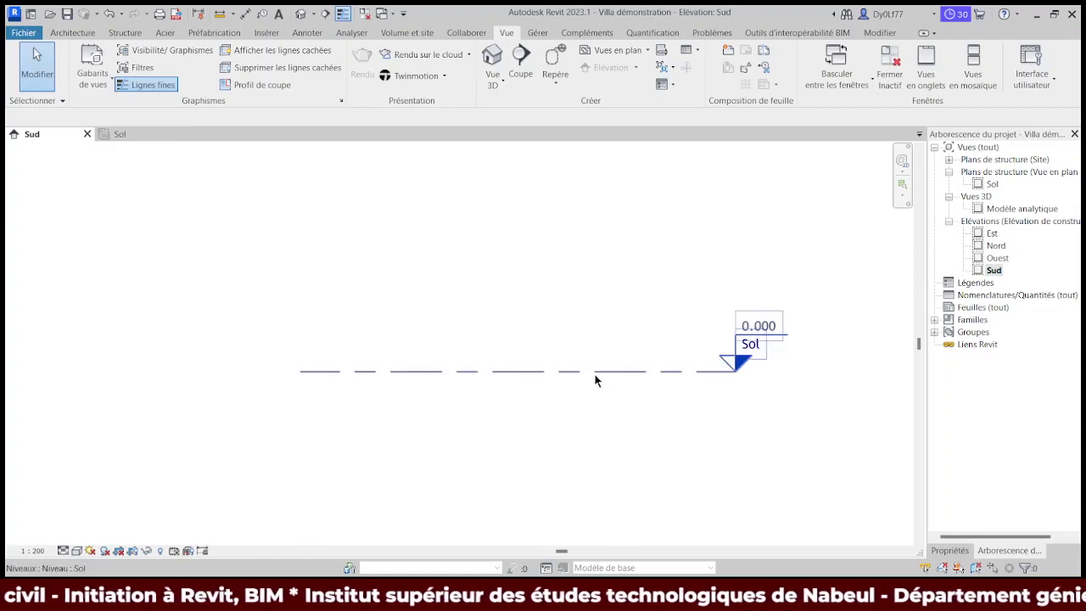
middle_click_drag(570, 355, 525, 354)
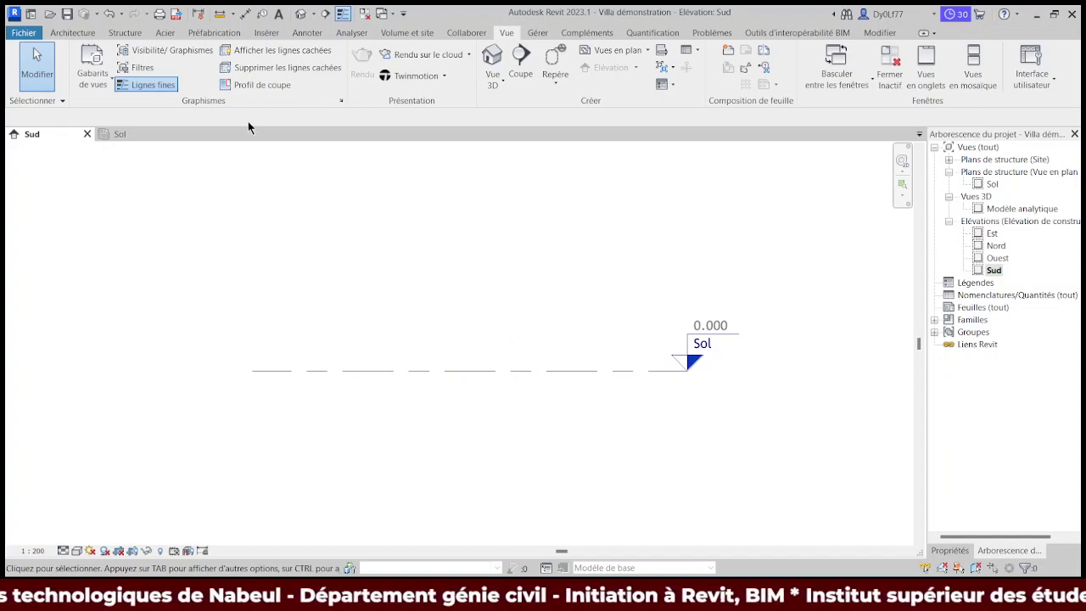
Step: Browse the Architecture, Acier, Préfabrication, Insérer and Annoter ribbon tabs, ending back on Structure
left_click(124, 33)
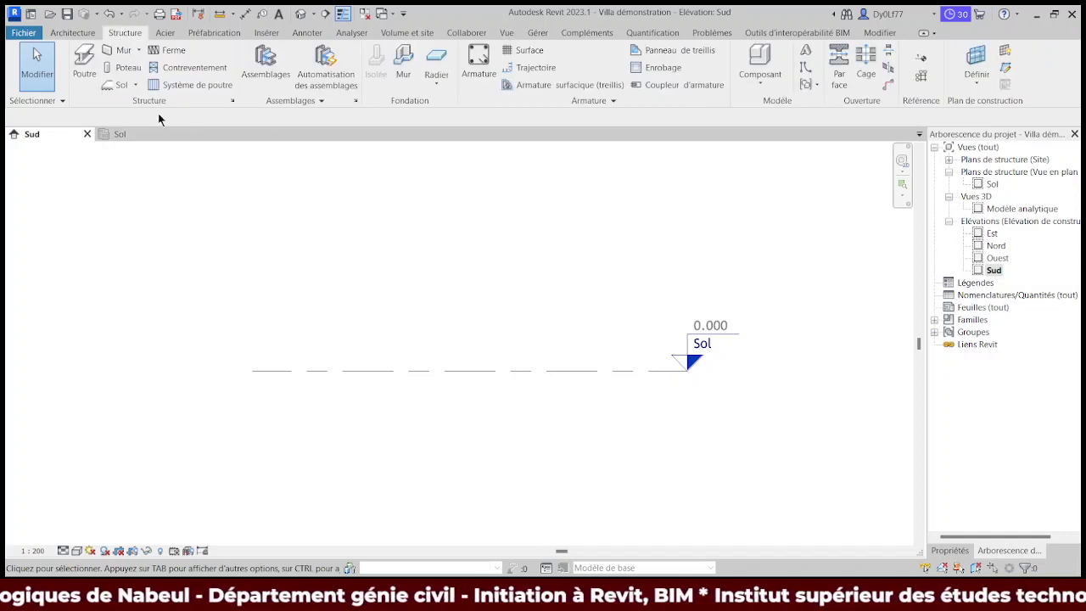
left_click(72, 33)
left_click(165, 34)
left_click(214, 33)
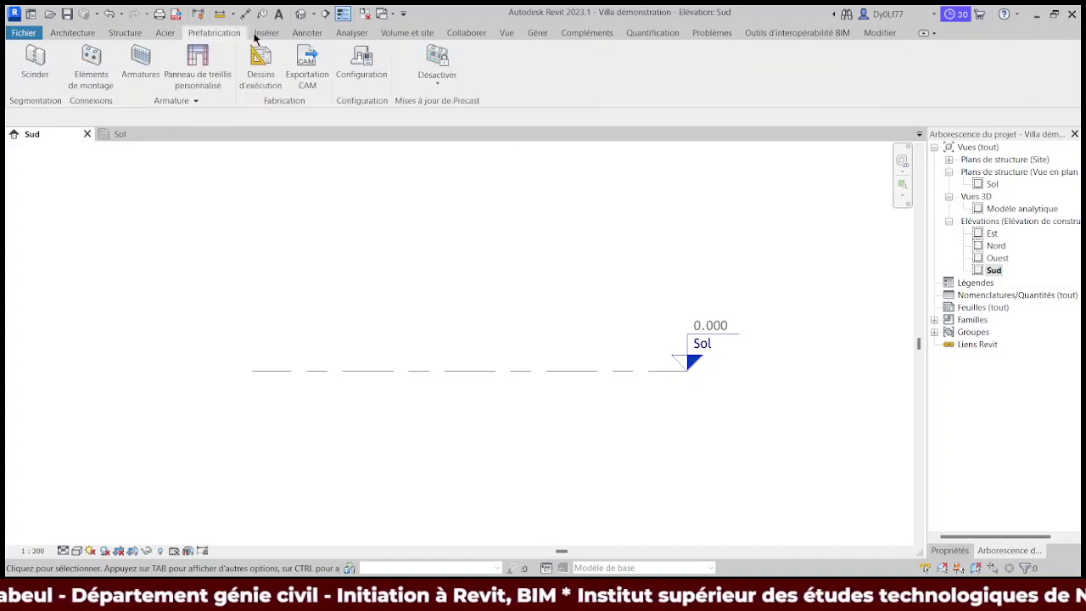
left_click(268, 33)
left_click(306, 33)
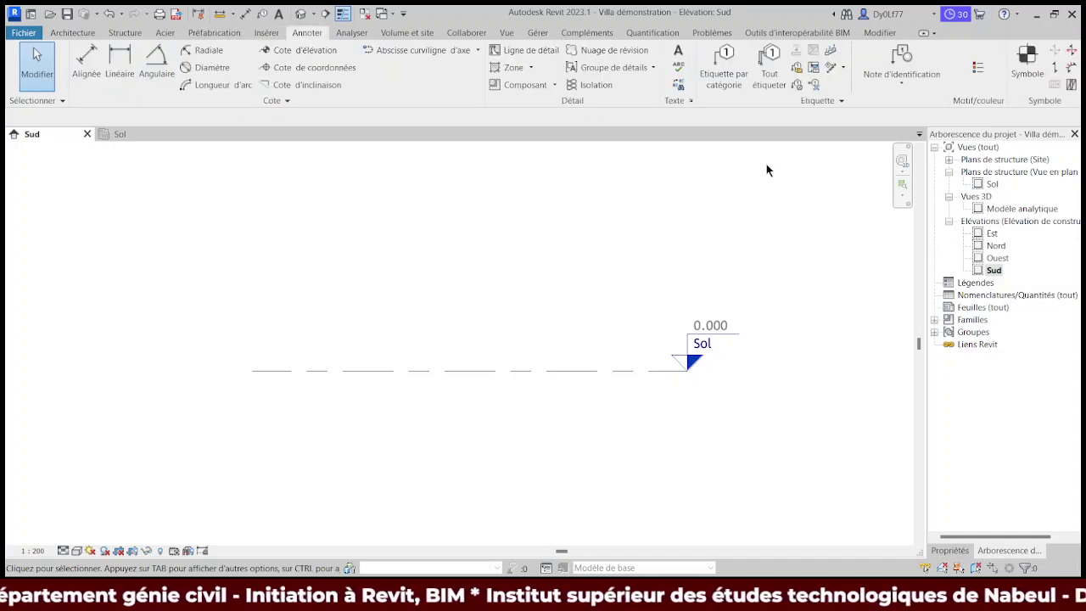
left_click(120, 35)
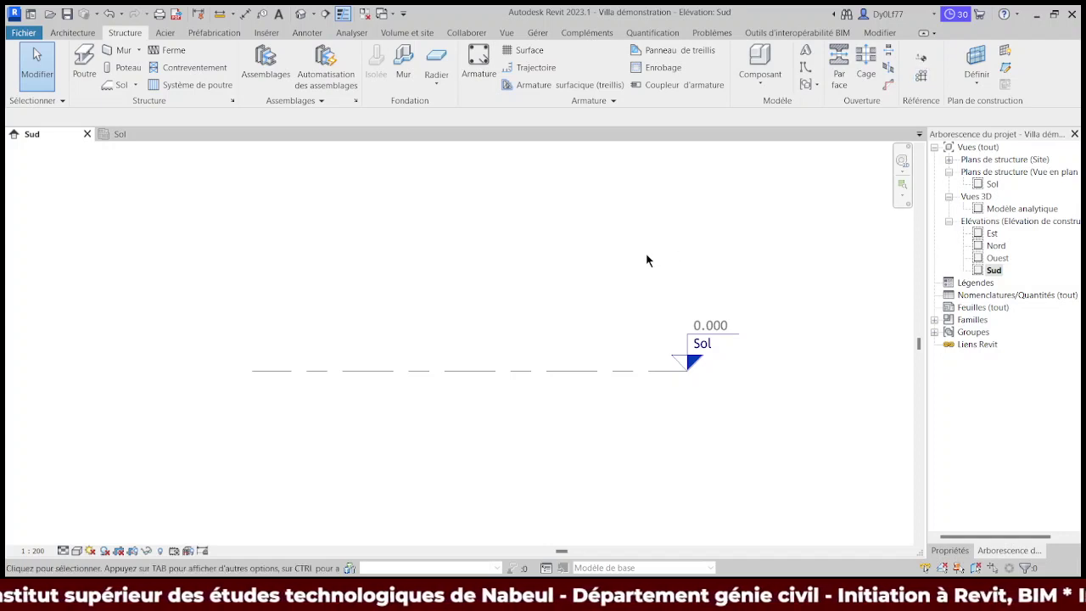
Step: Draw a new level line below Sol from left to right, creating Niveau 3 at -5.600
left_click(921, 60)
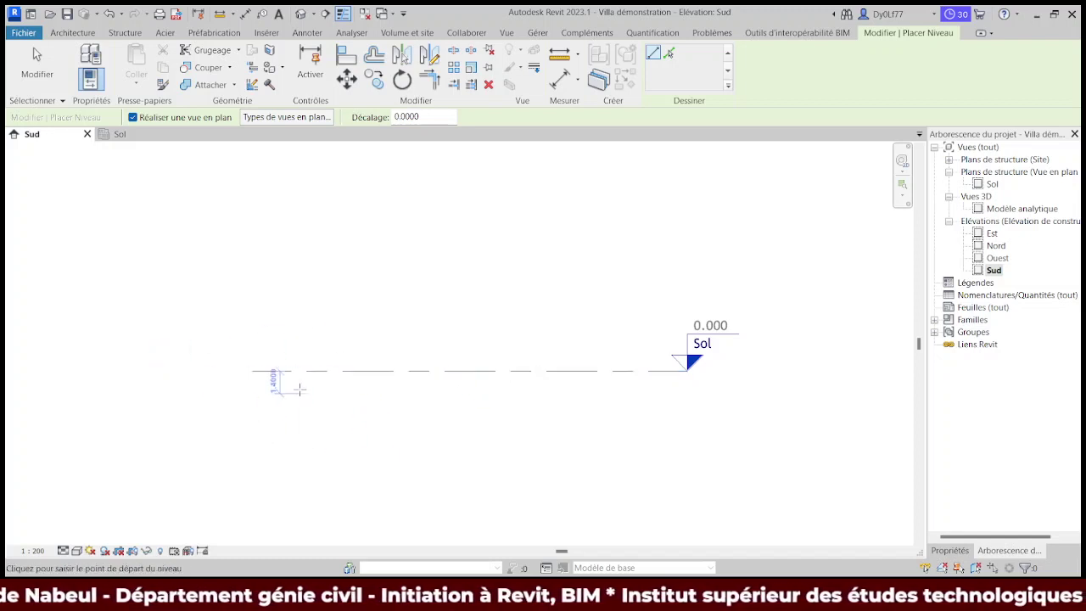
middle_click_drag(342, 374, 341, 315)
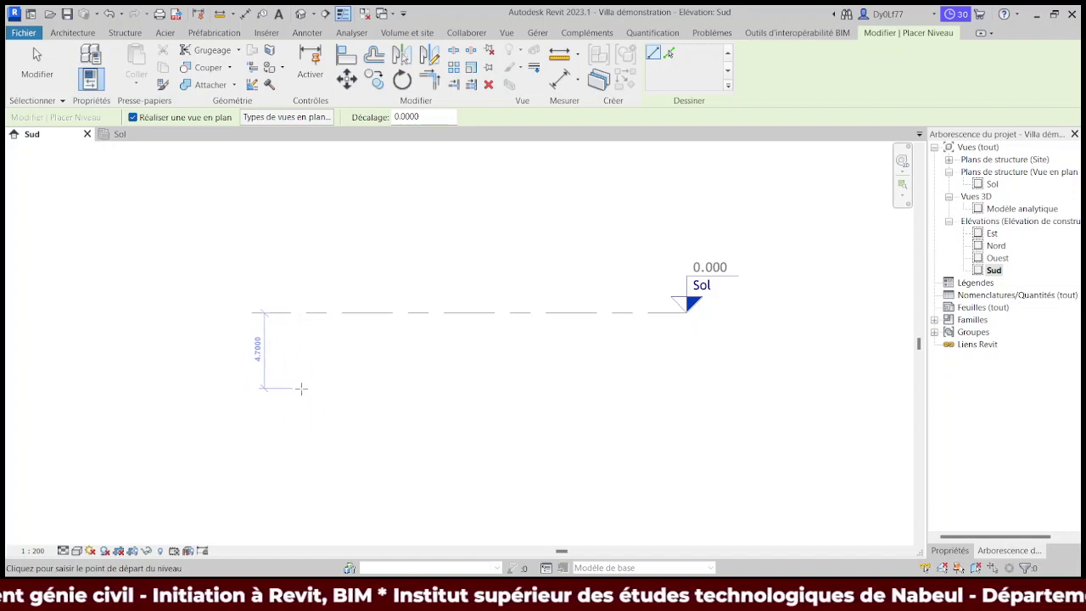
left_click(294, 402)
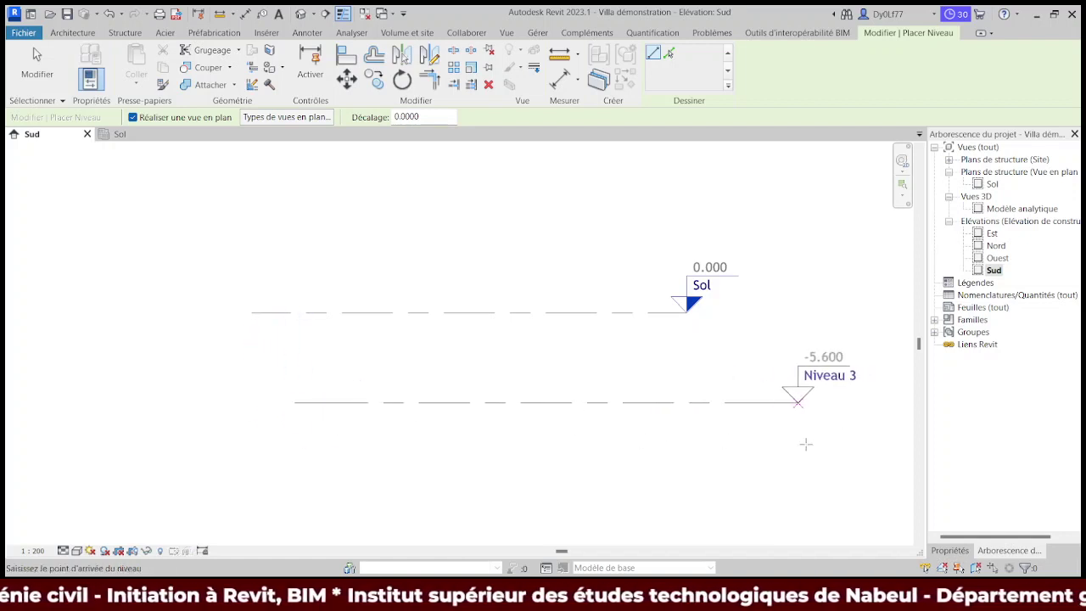
left_click(810, 428)
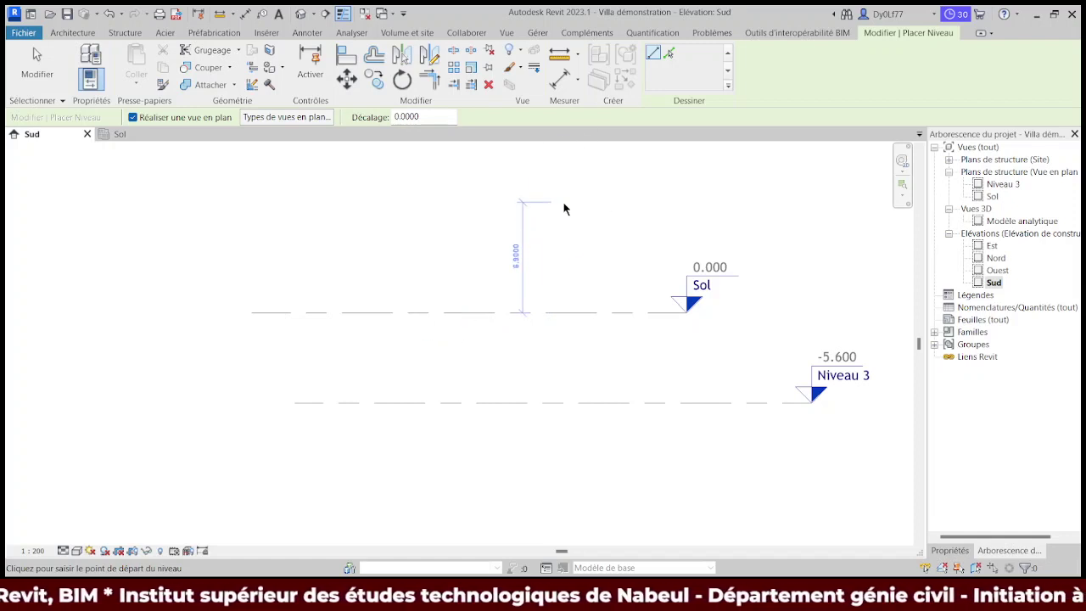
key("Escape")
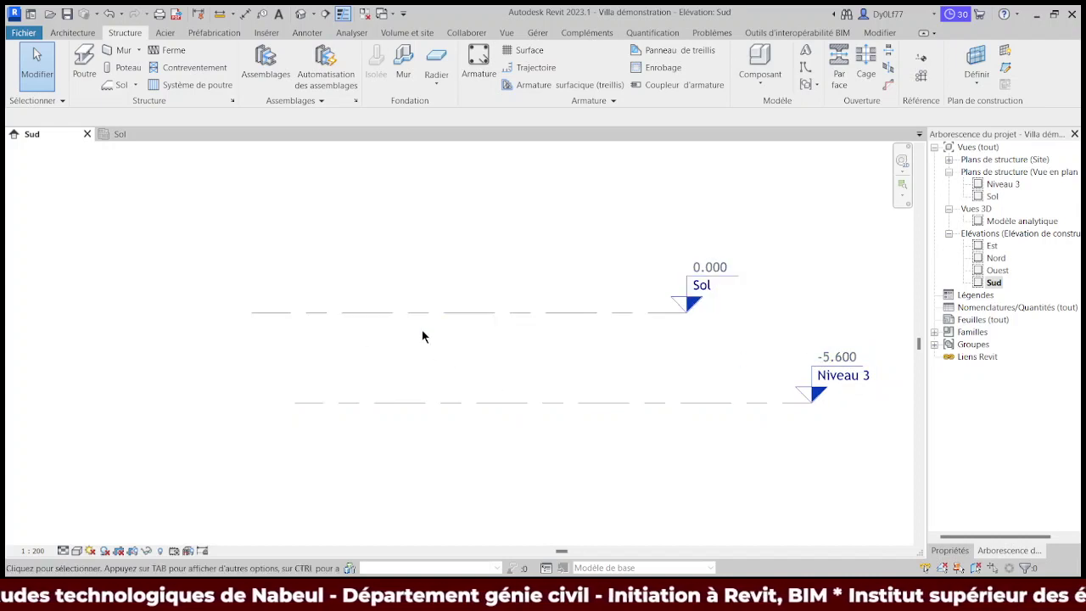
Step: Change Niveau 3's 5.6000 distance below Sol to 1 m, placing it at -1.000
left_click(477, 408)
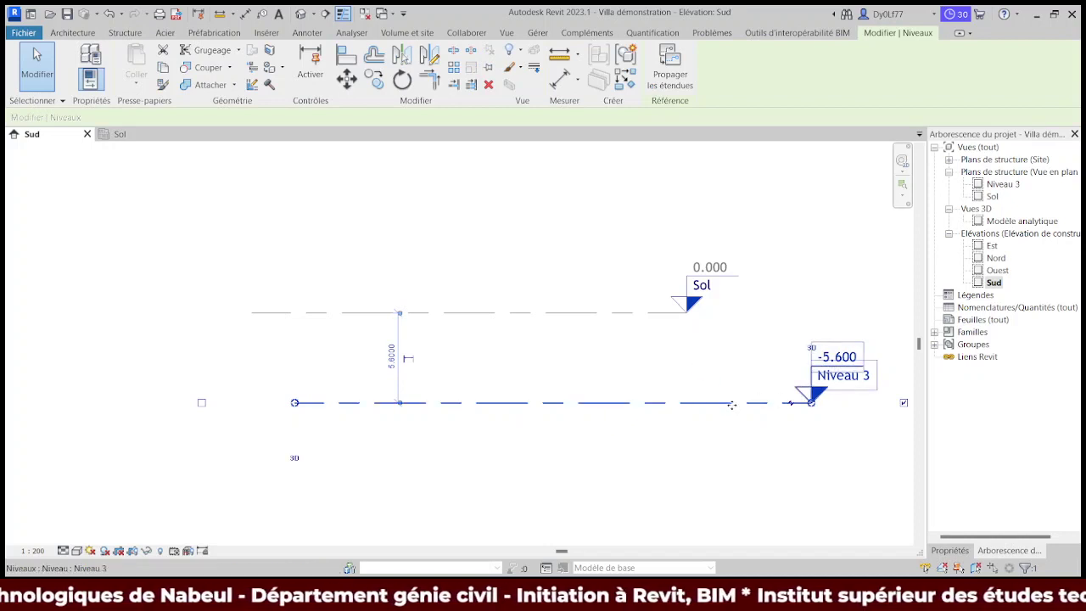
left_click(391, 357)
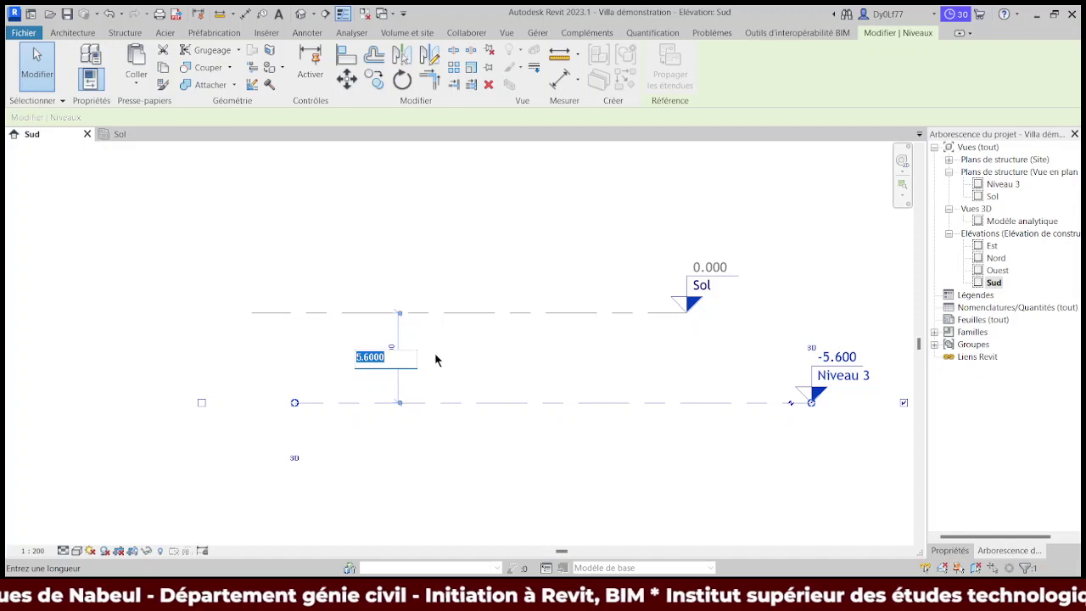
type("1m")
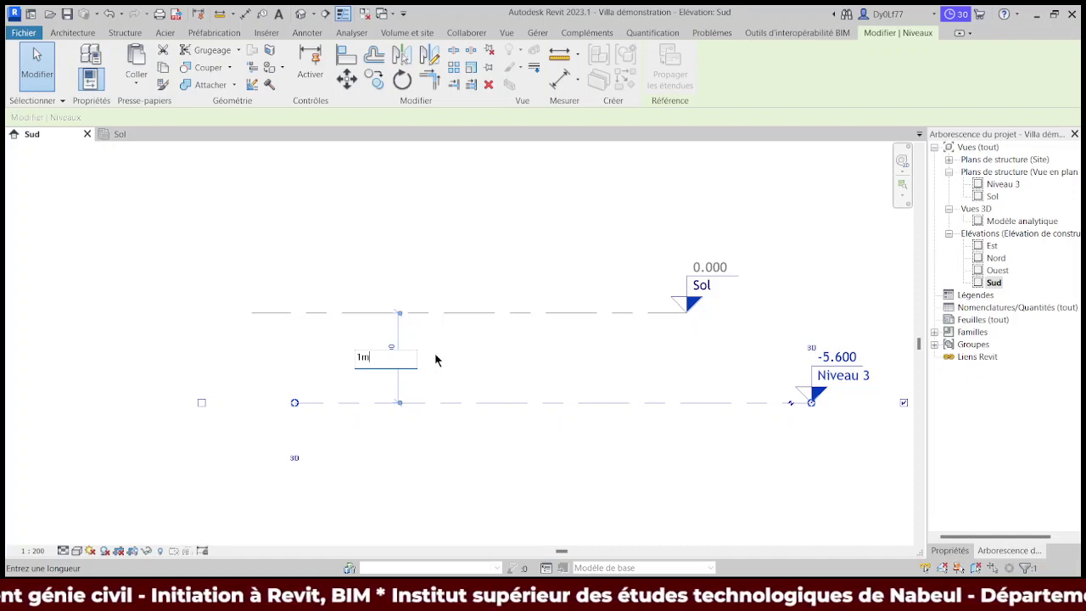
key("Return")
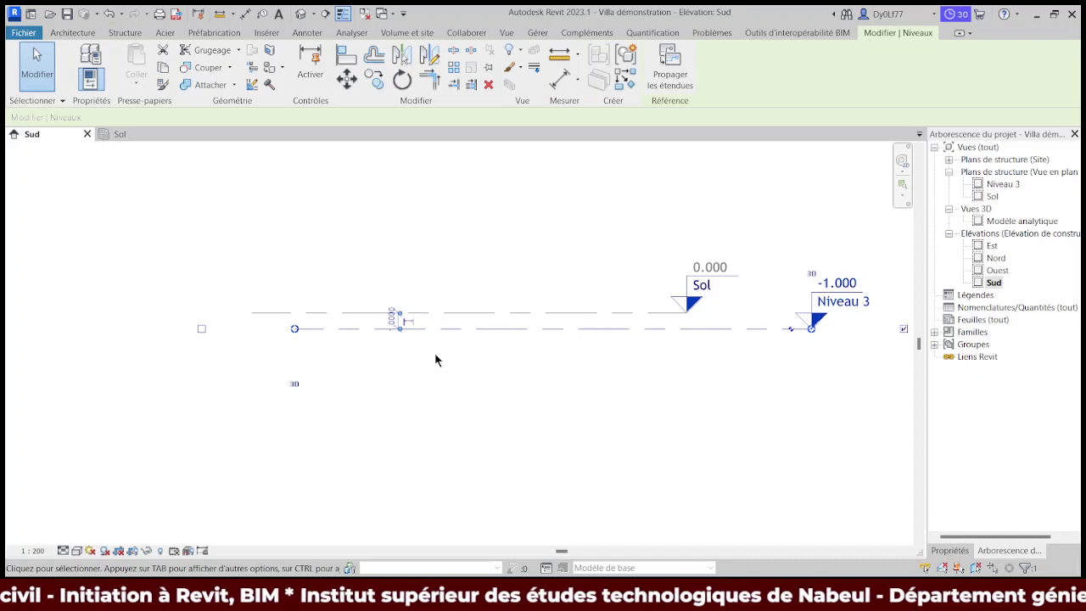
key("Escape")
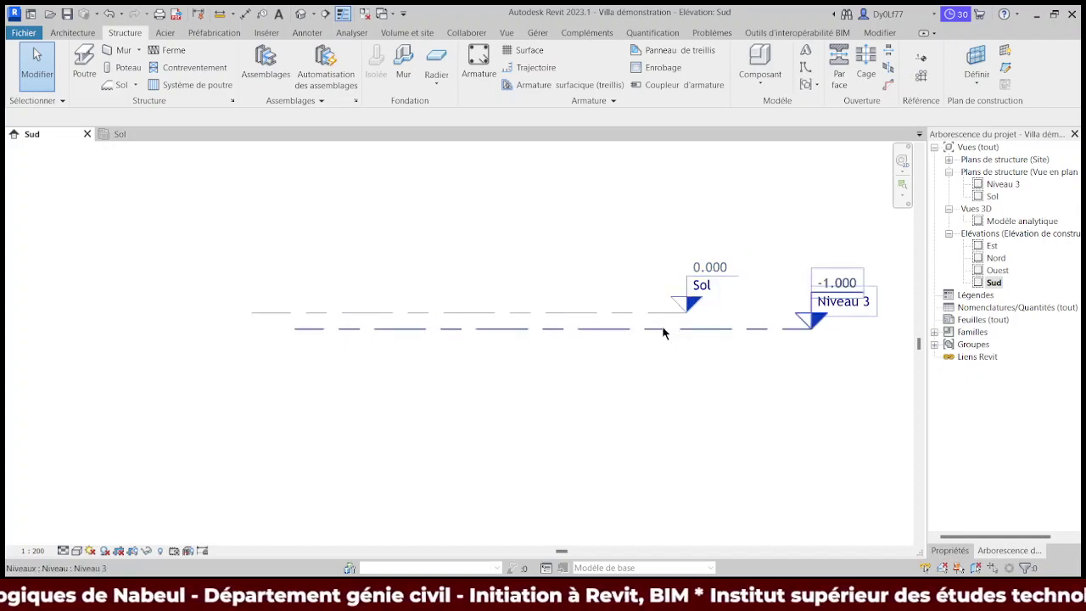
Step: Drag Niveau 3's left and right line ends to align with the Sol level
left_click(473, 327)
scroll(484, 327, "up", 2)
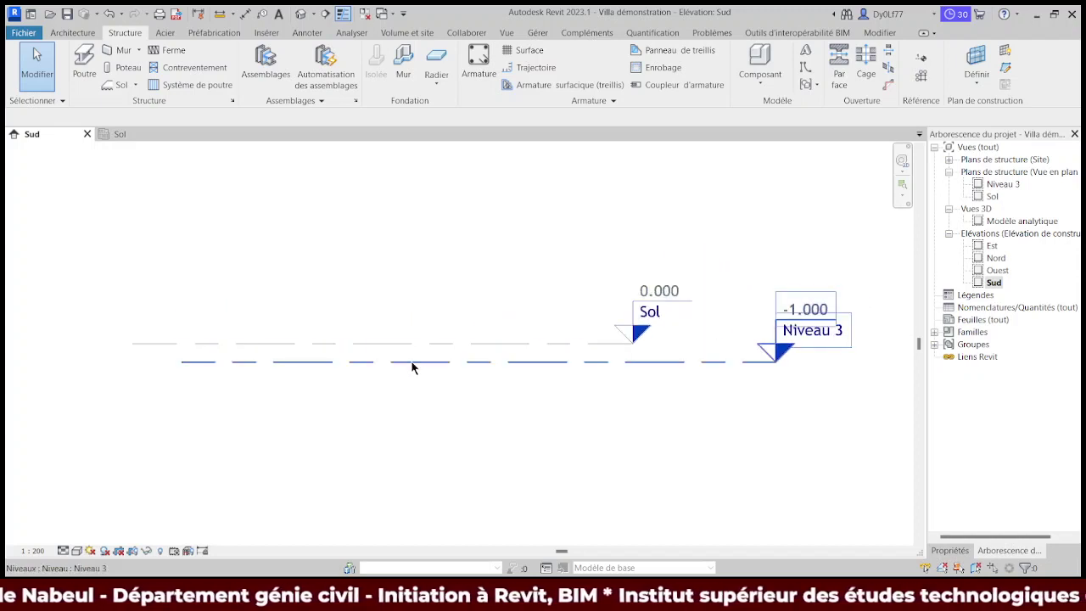
left_click(413, 362)
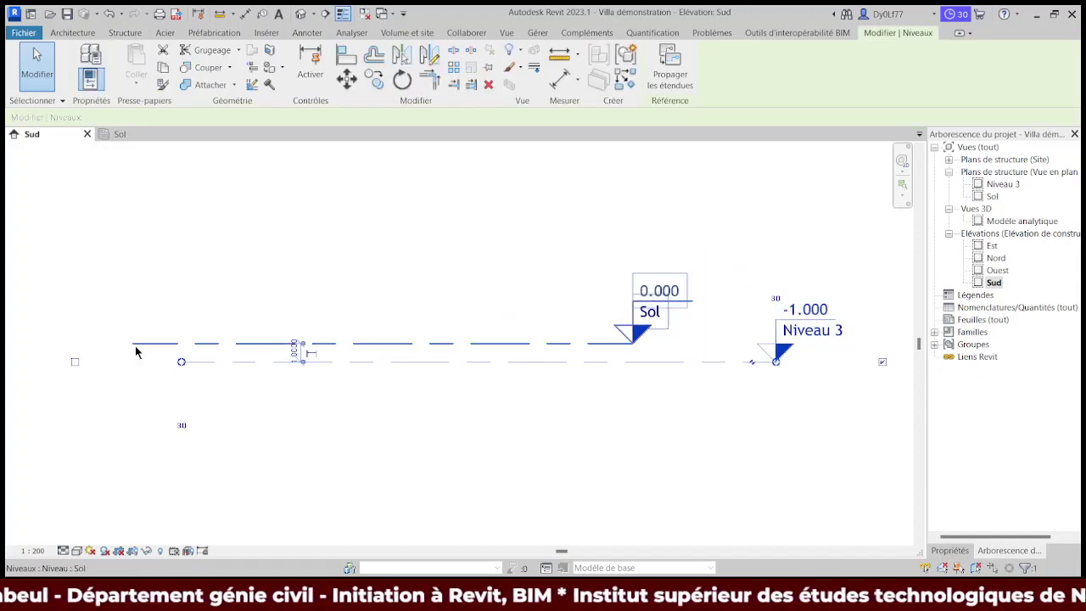
left_click_drag(182, 363, 131, 360)
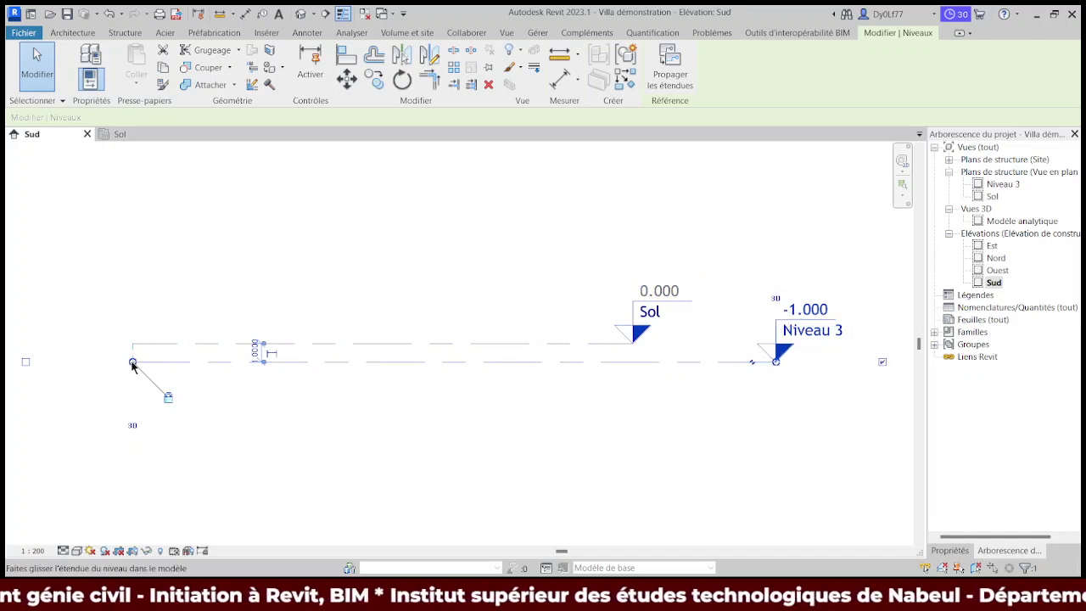
mouse_move(132, 363)
left_mouse_down()
mouse_move(326, 362)
mouse_move(134, 365)
left_mouse_up()
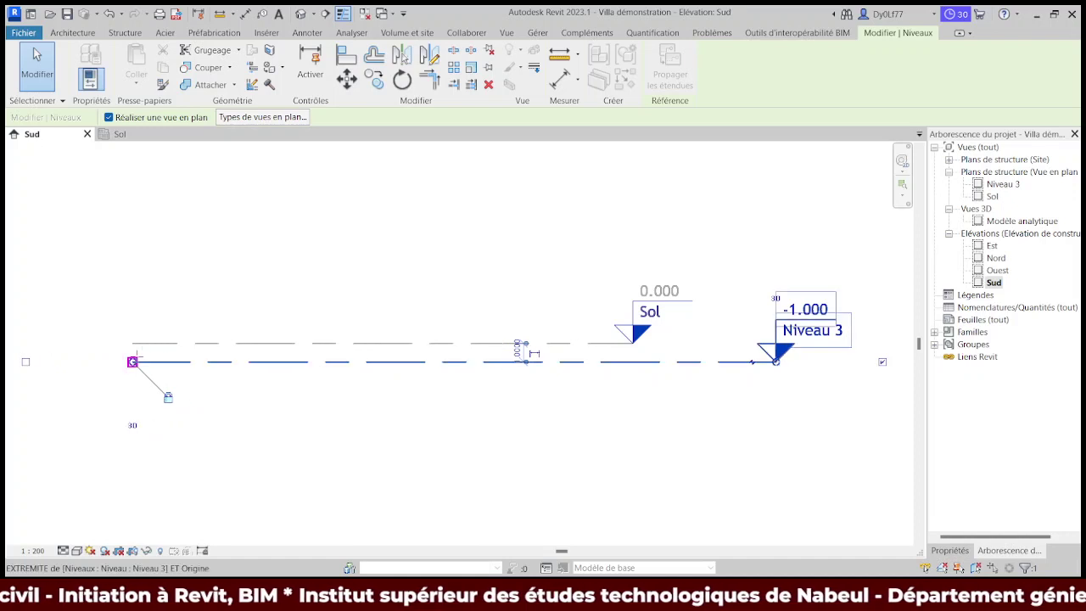
left_click(133, 397)
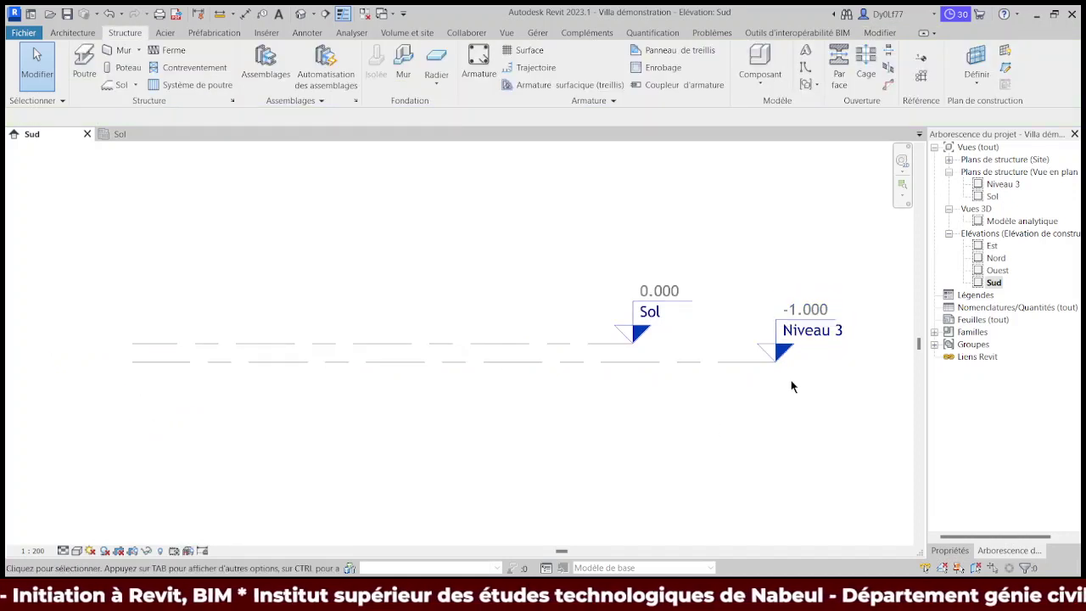
left_click(743, 363)
left_click_drag(777, 365, 633, 362)
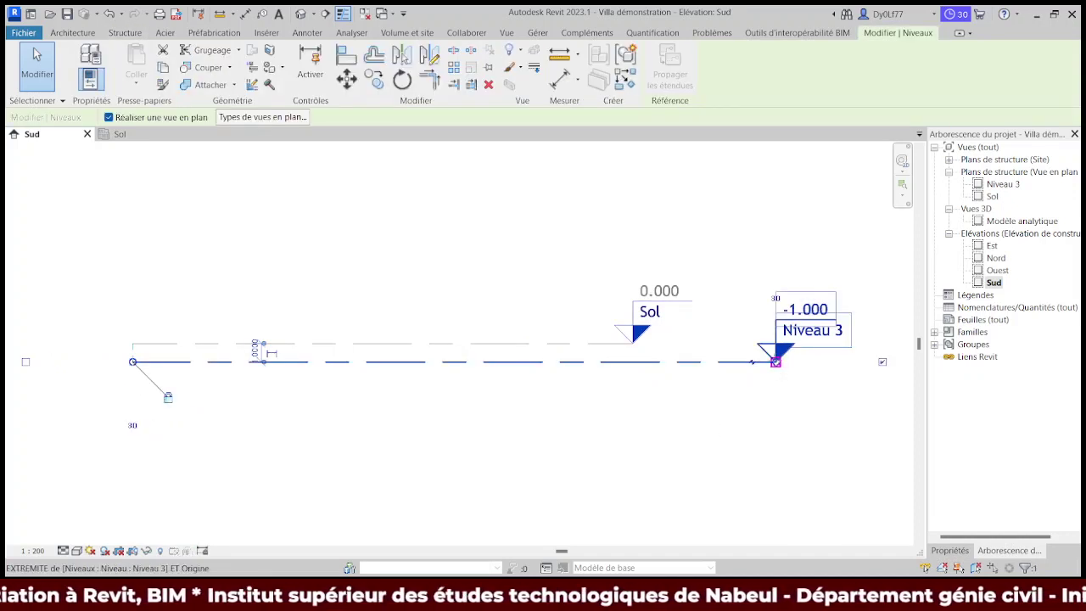
left_click(682, 387)
scroll(680, 419, "up", 2)
scroll(678, 390, "up", 2)
scroll(677, 371, "up", 2)
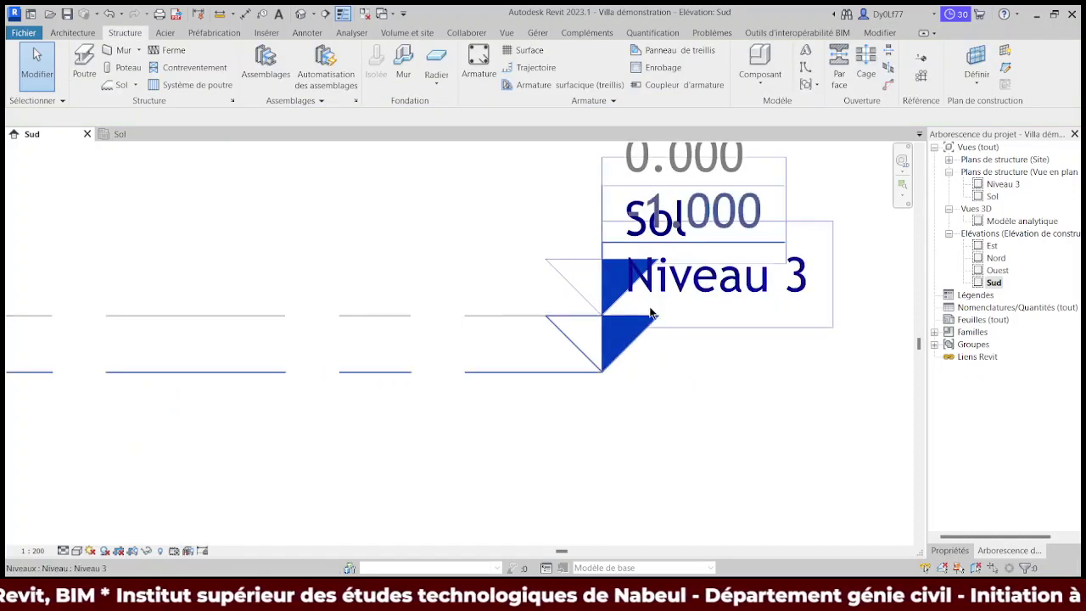
Step: Set the Sud elevation scale to 1:100 and jog the Niveau 3 head down below Sol
left_click(26, 550)
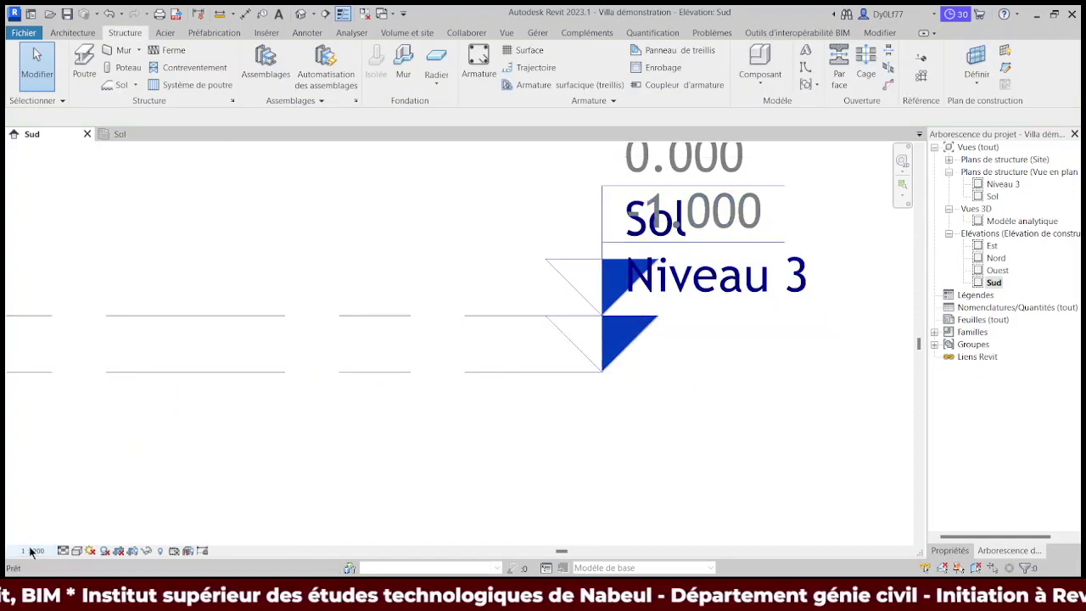
left_click(49, 478)
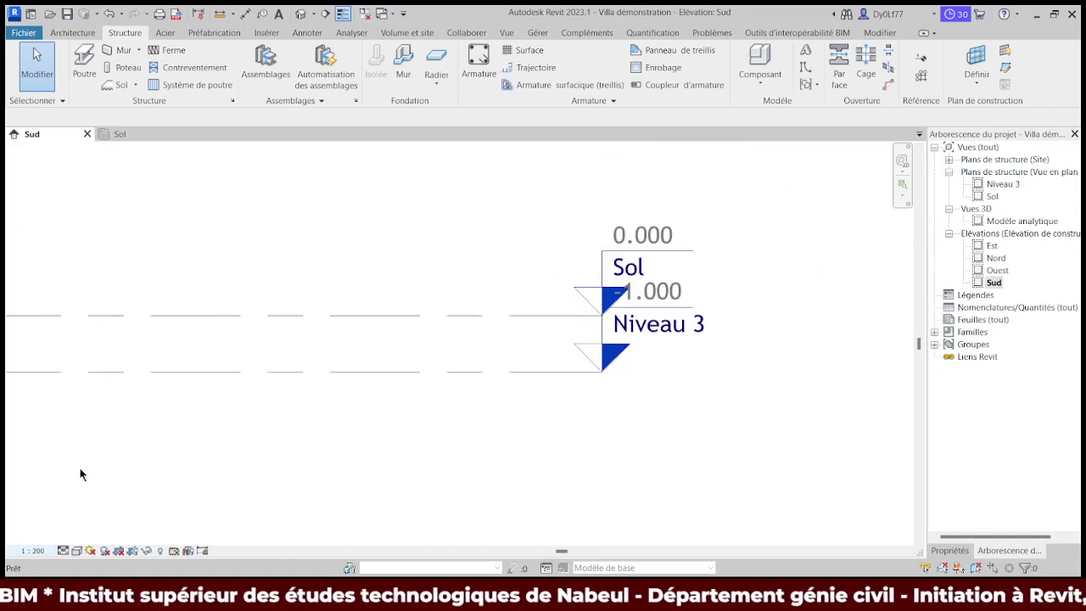
left_click(553, 373)
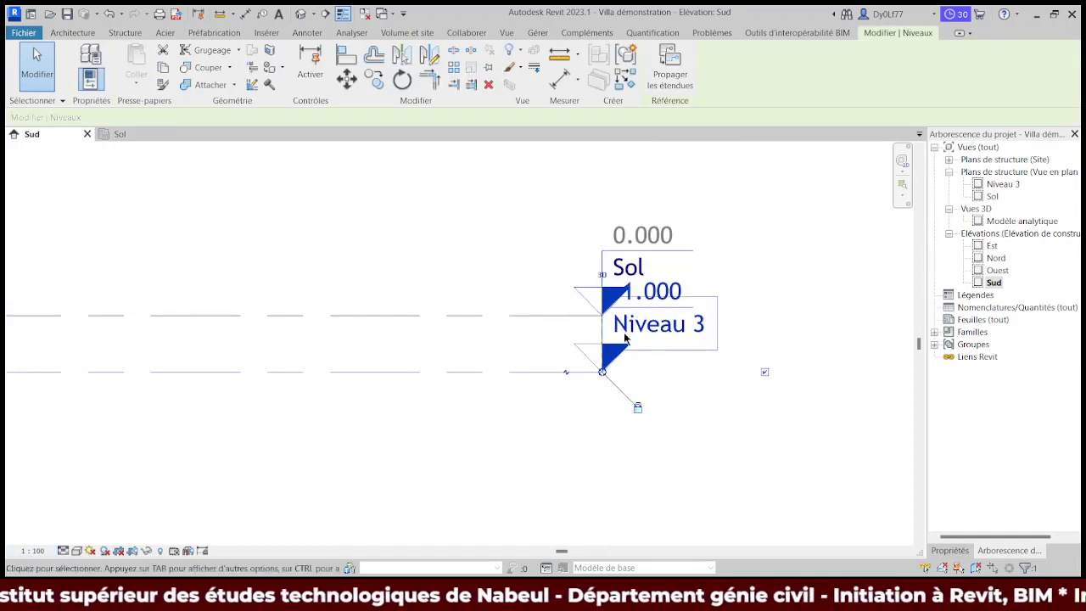
left_click(566, 374)
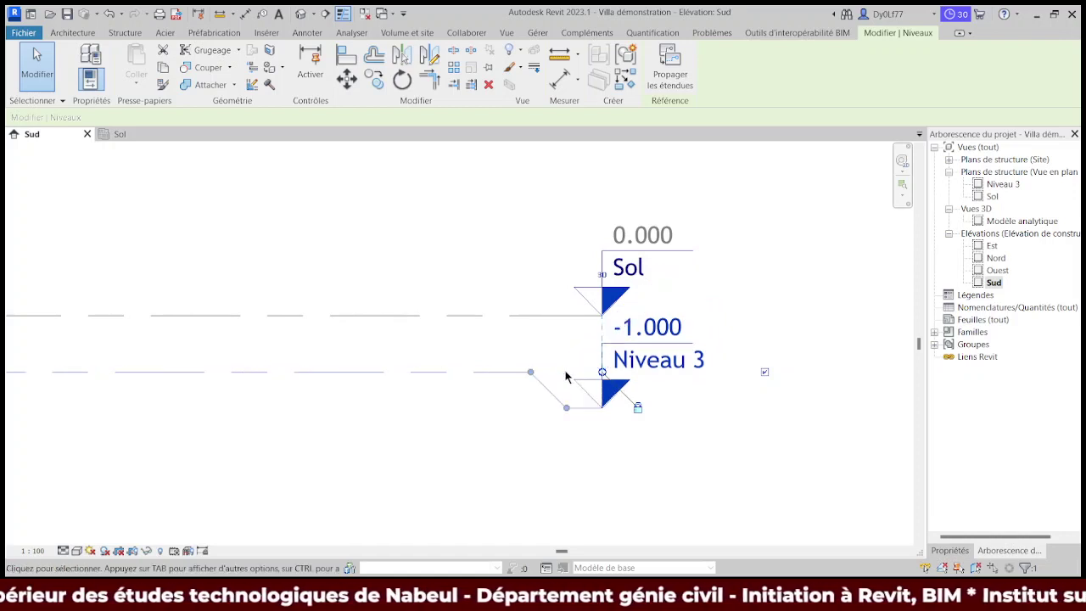
mouse_move(566, 407)
left_mouse_down()
mouse_move(568, 494)
mouse_move(571, 430)
left_mouse_up()
Step: Rename the -1.000 level from Niveau 3 to Fondations, renaming its plan view as well
left_click(750, 331)
left_click(649, 384)
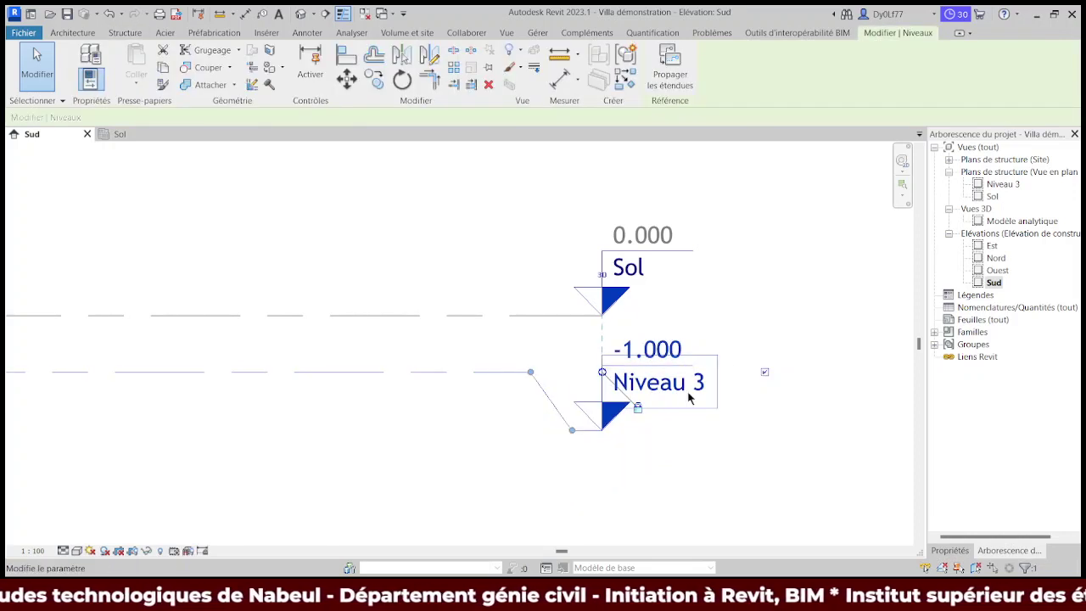
left_click(684, 388)
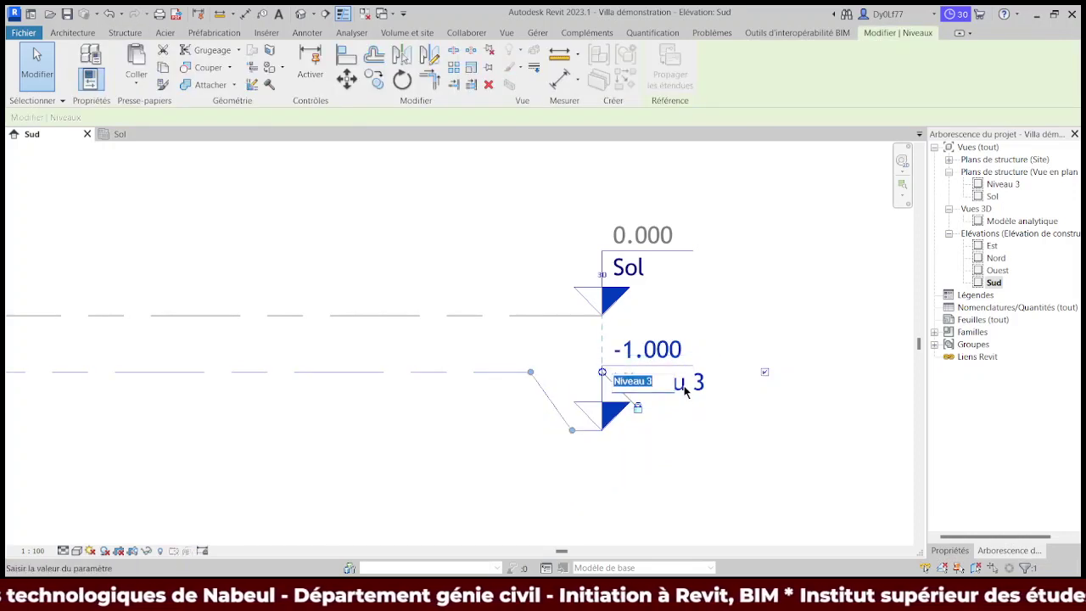
type("Fondat")
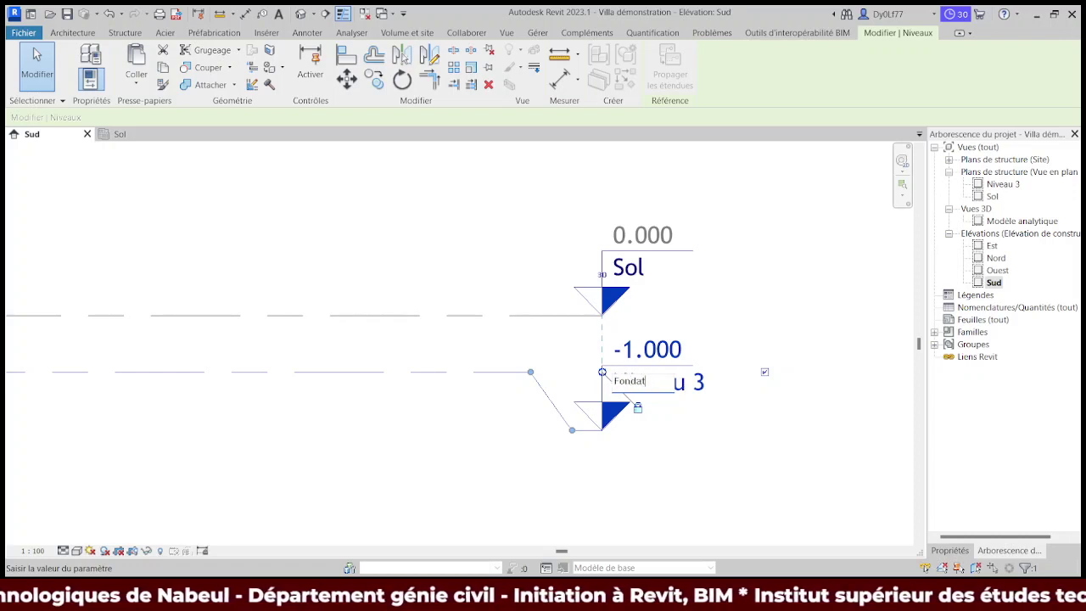
type("ions")
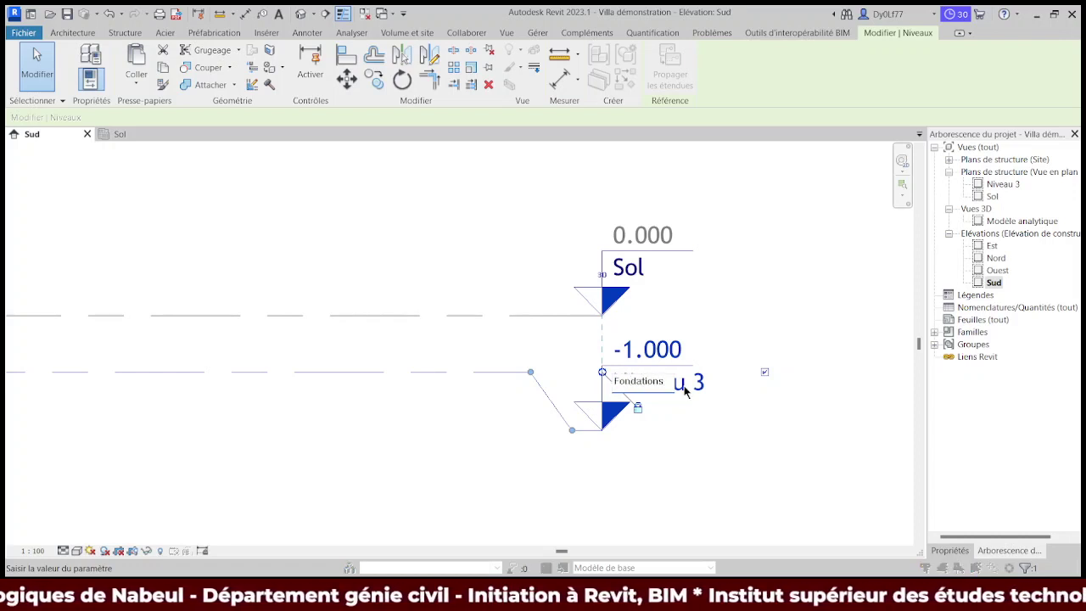
key("Return")
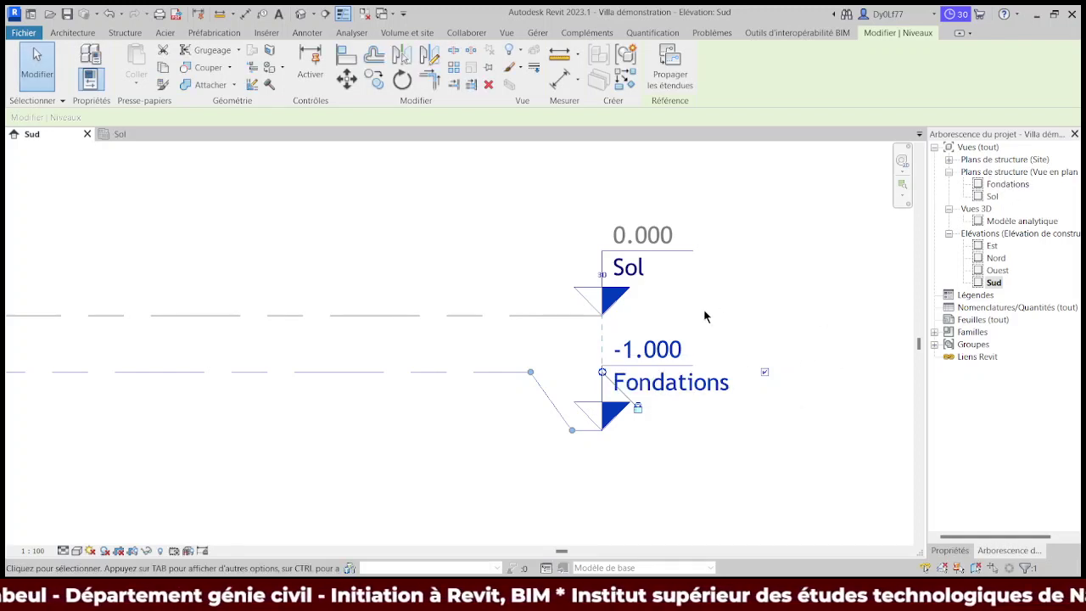
left_click(517, 441)
scroll(471, 435, "down", 1)
Step: Zoom out to the full level lines and delete the Fondations level with its plan view
scroll(470, 436, "down", 1)
middle_click_drag(470, 436, 666, 383)
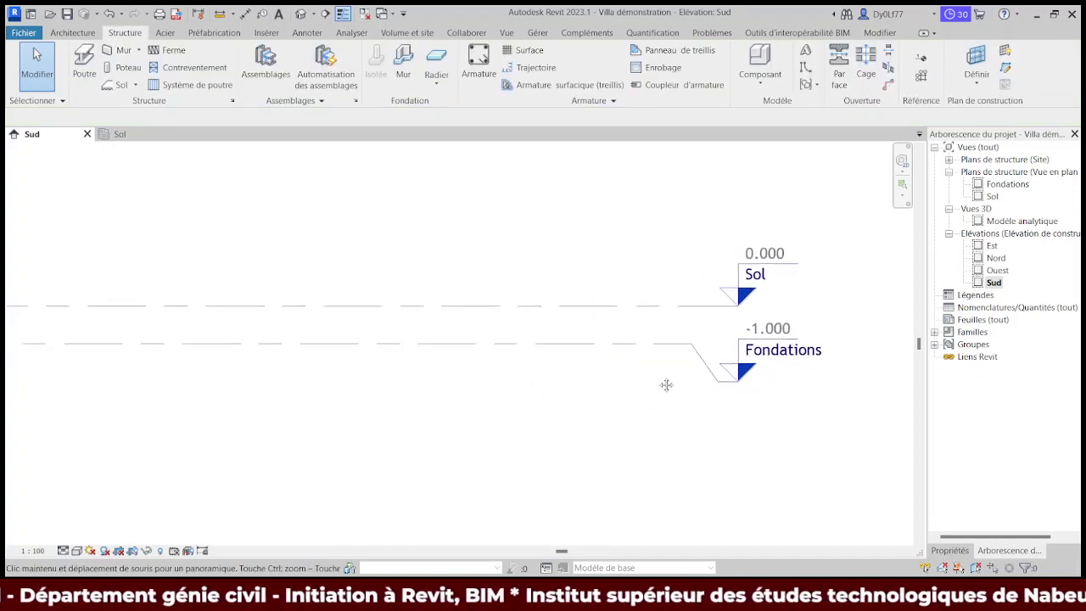
scroll(506, 402, "down", 1)
middle_click_drag(507, 402, 427, 361)
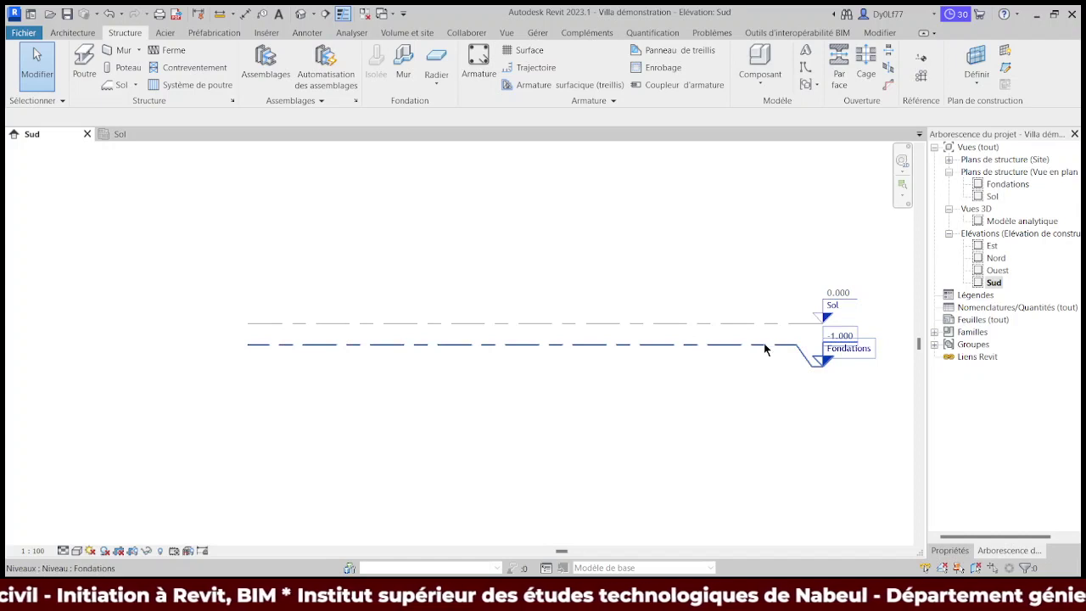
mouse_move(415, 322)
middle_mouse_down()
mouse_move(455, 383)
mouse_move(453, 331)
middle_mouse_up()
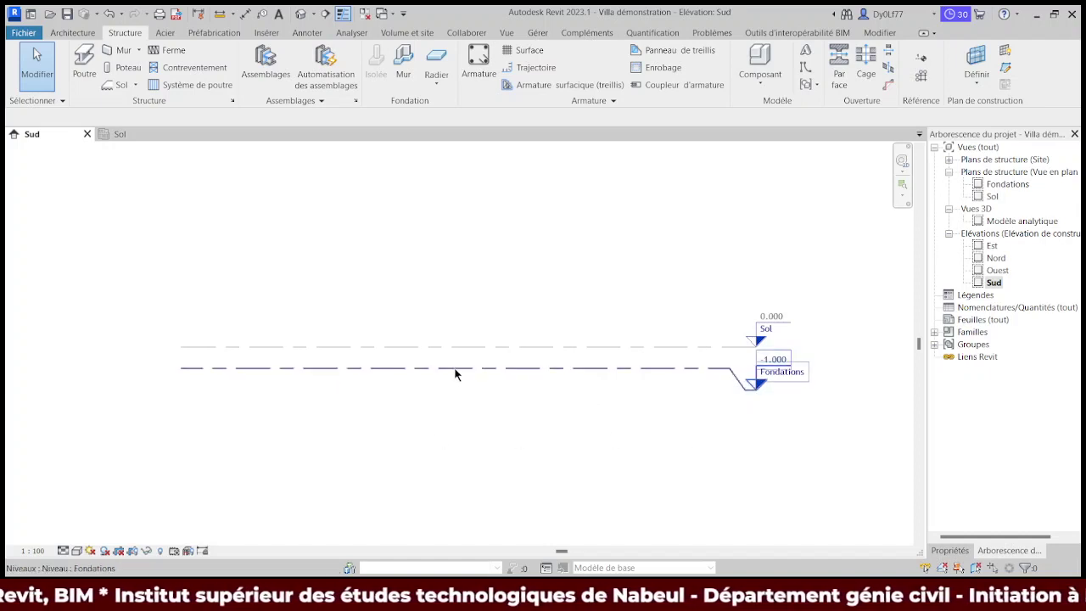
left_click(504, 369)
key("Delete")
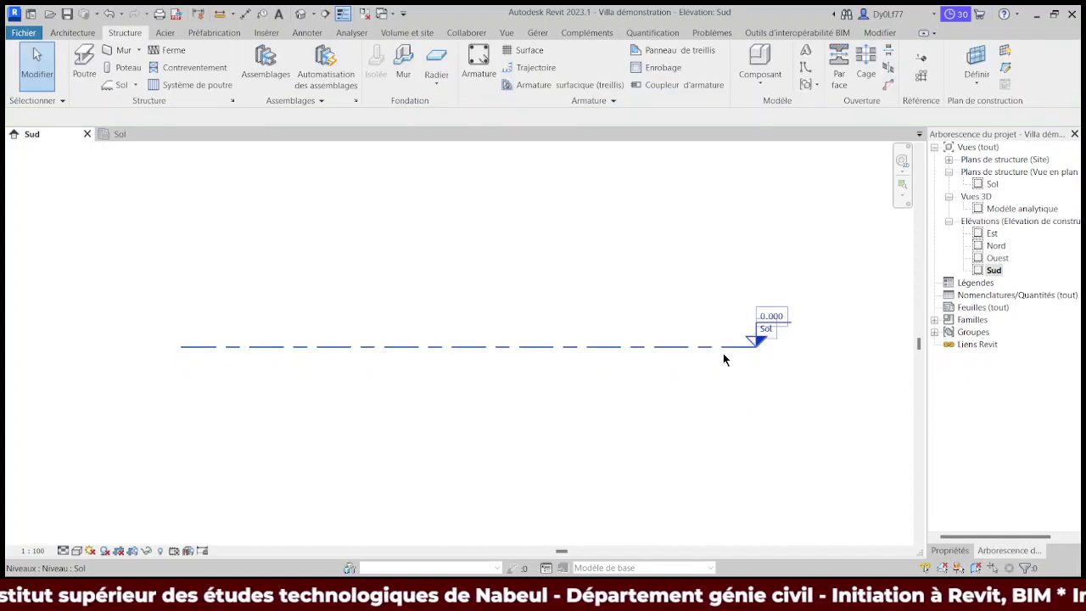
left_click(921, 57)
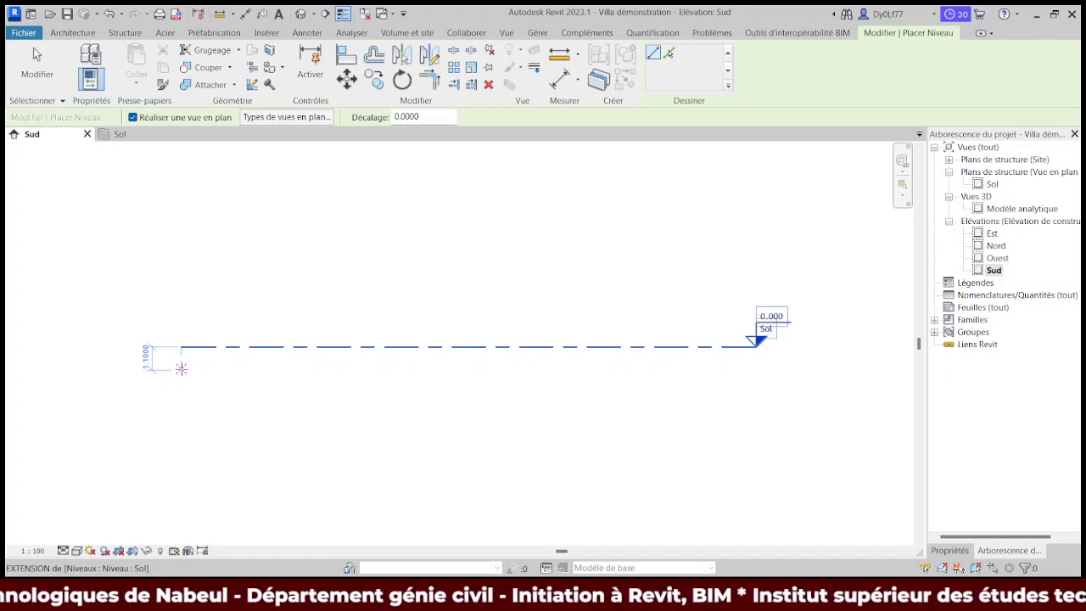
type("1")
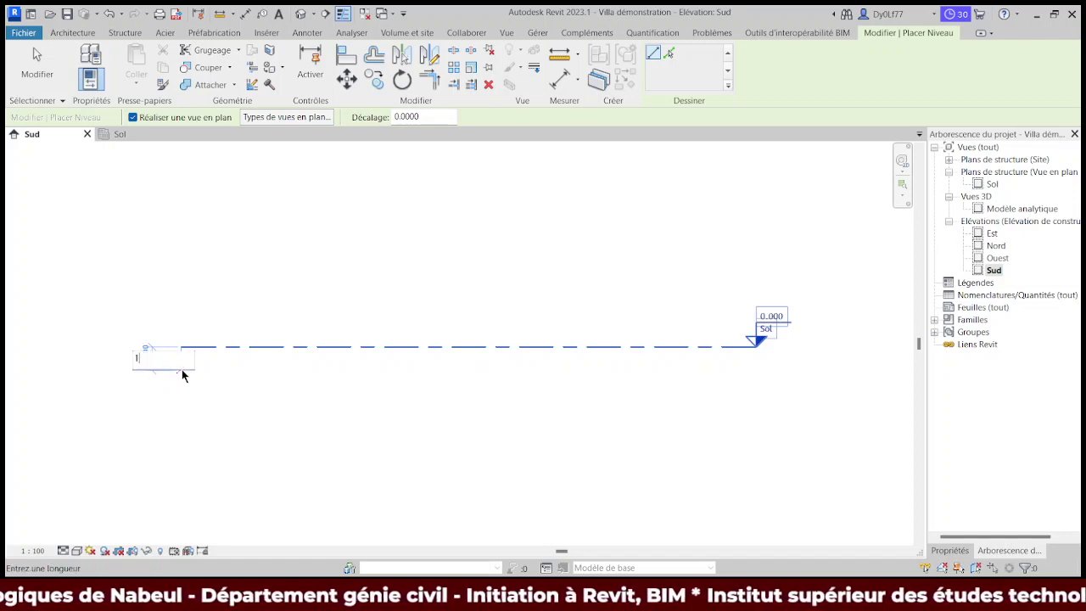
type("m")
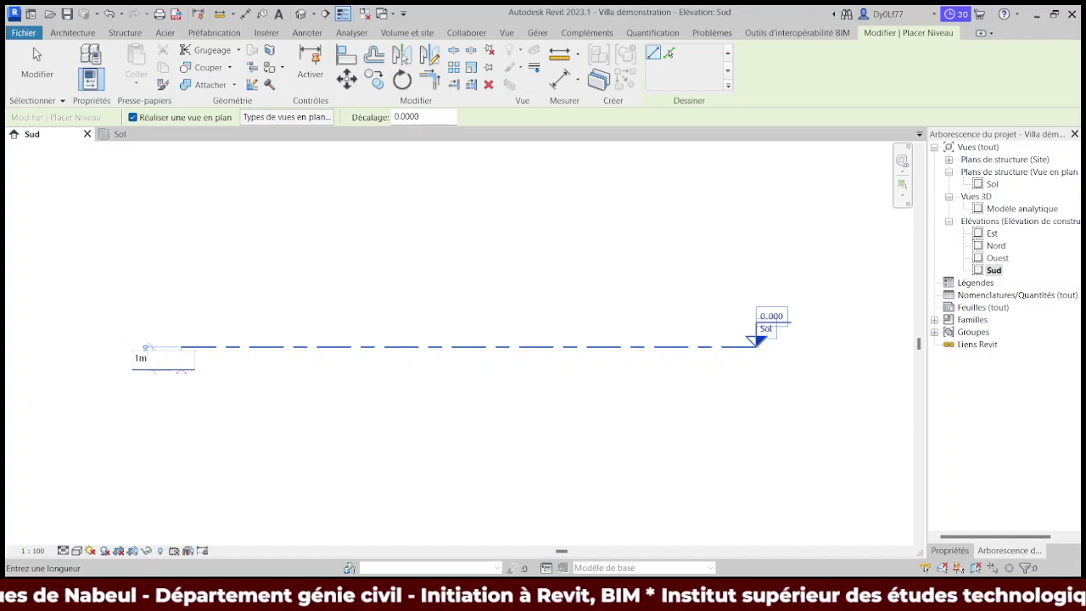
key("Return")
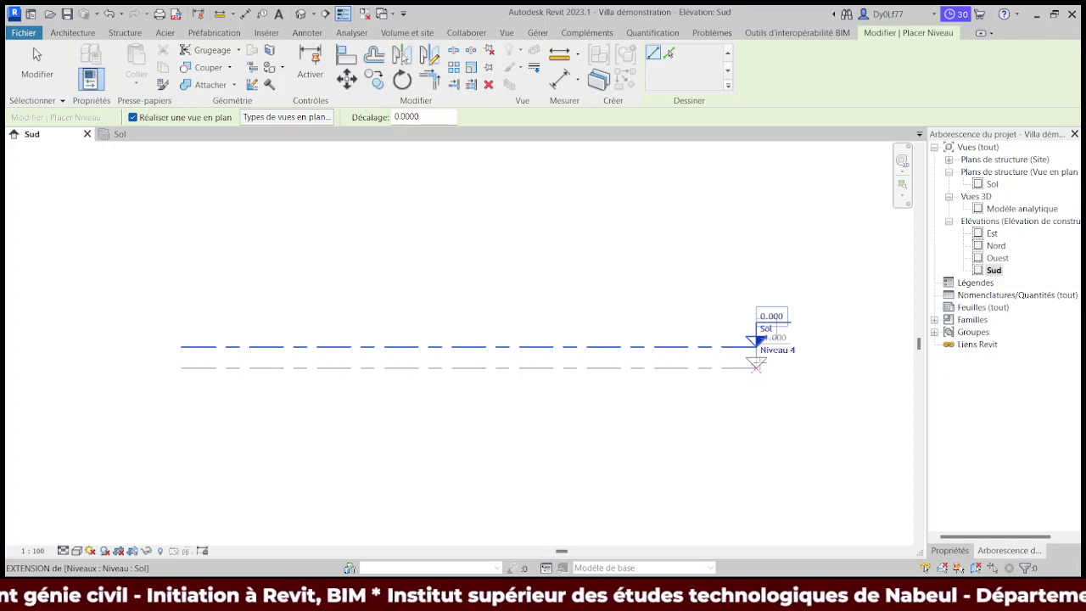
left_click(755, 366)
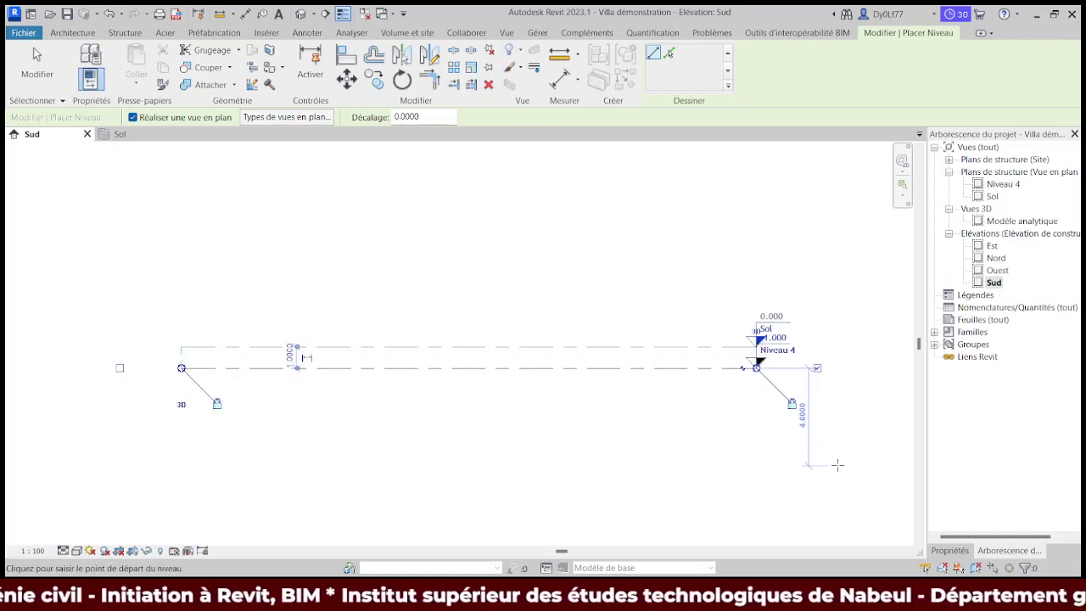
key("Escape")
key("Escape")
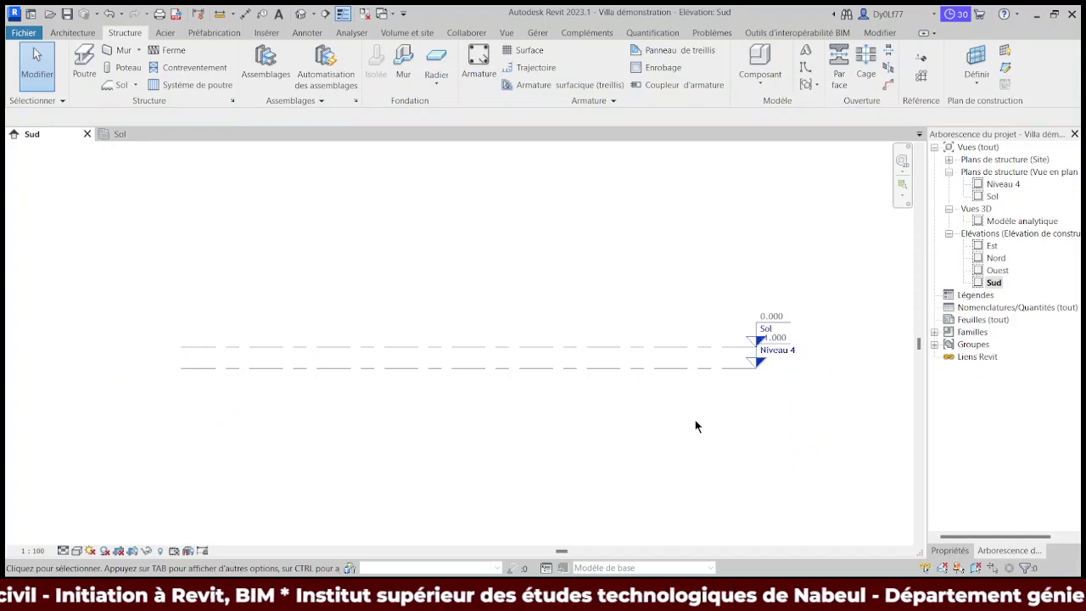
left_click(659, 366)
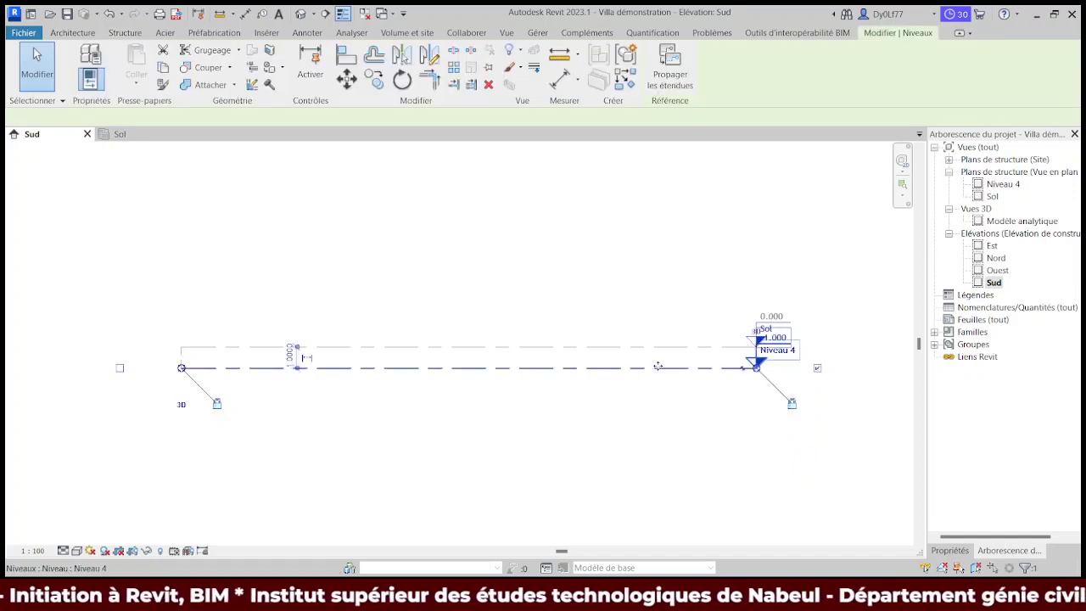
left_click(816, 367)
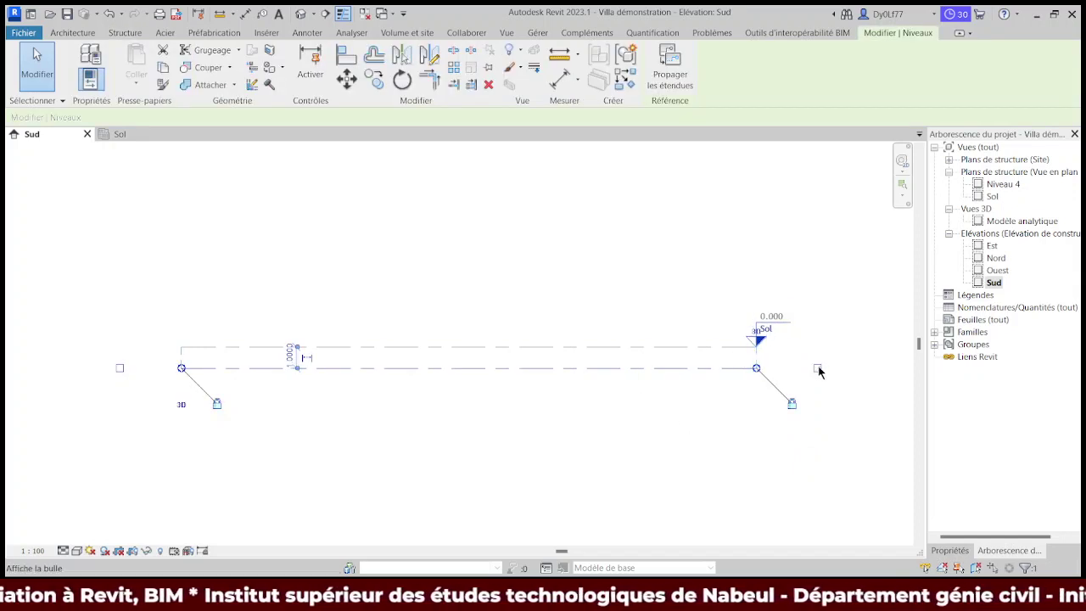
left_click(120, 369)
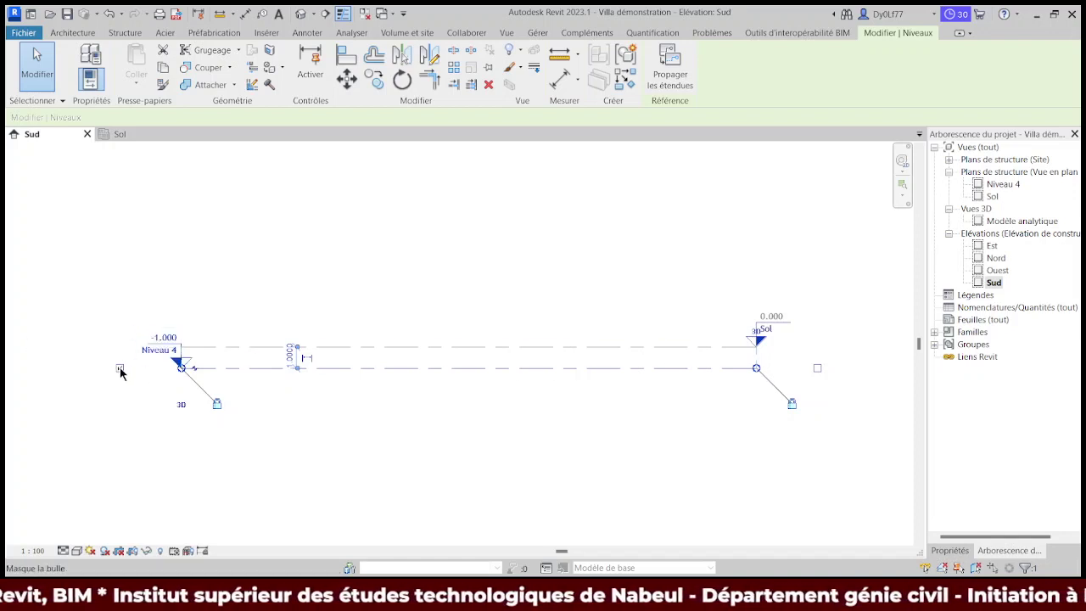
left_click(120, 368)
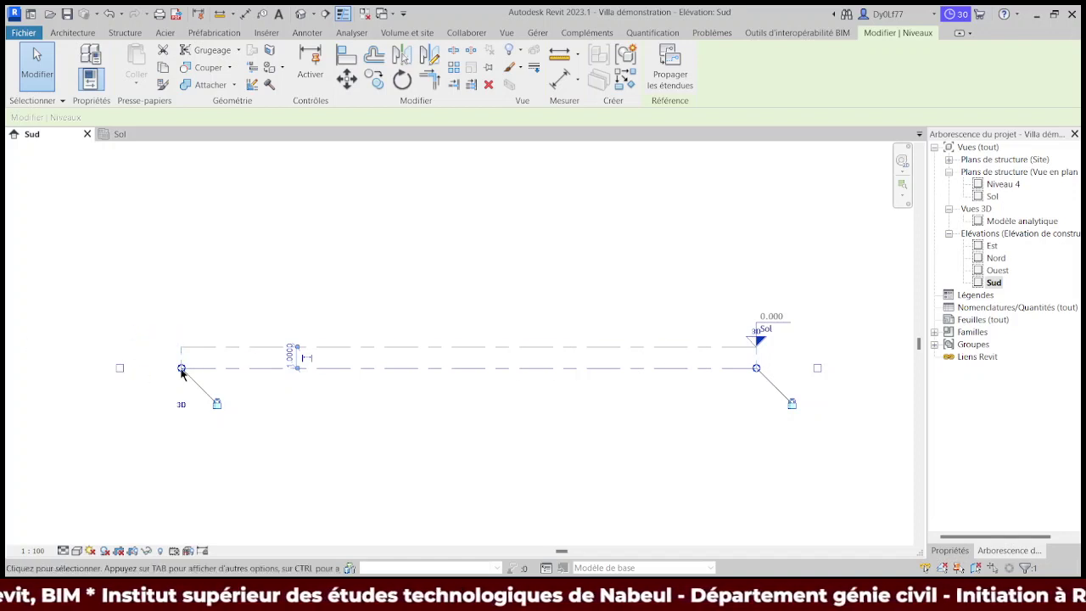
left_click(816, 368)
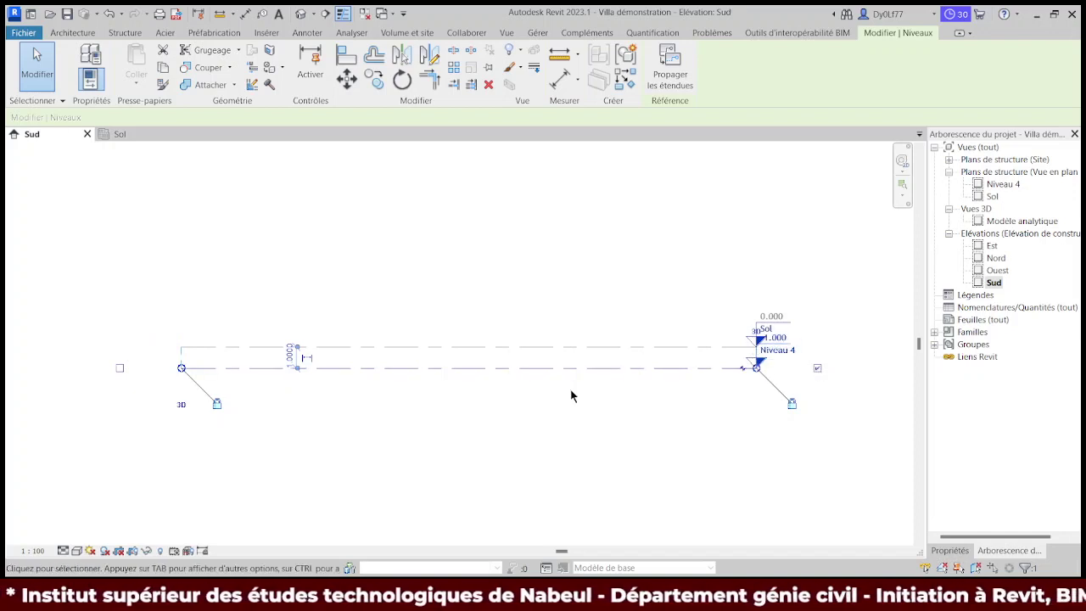
left_click(745, 370)
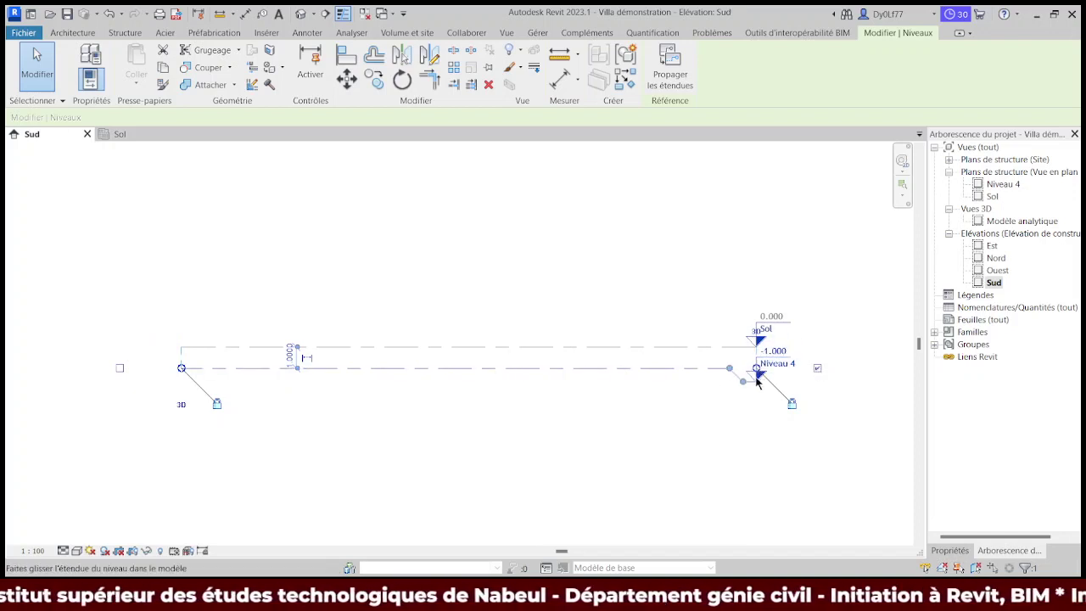
scroll(753, 382, "up", 3)
left_click(687, 406)
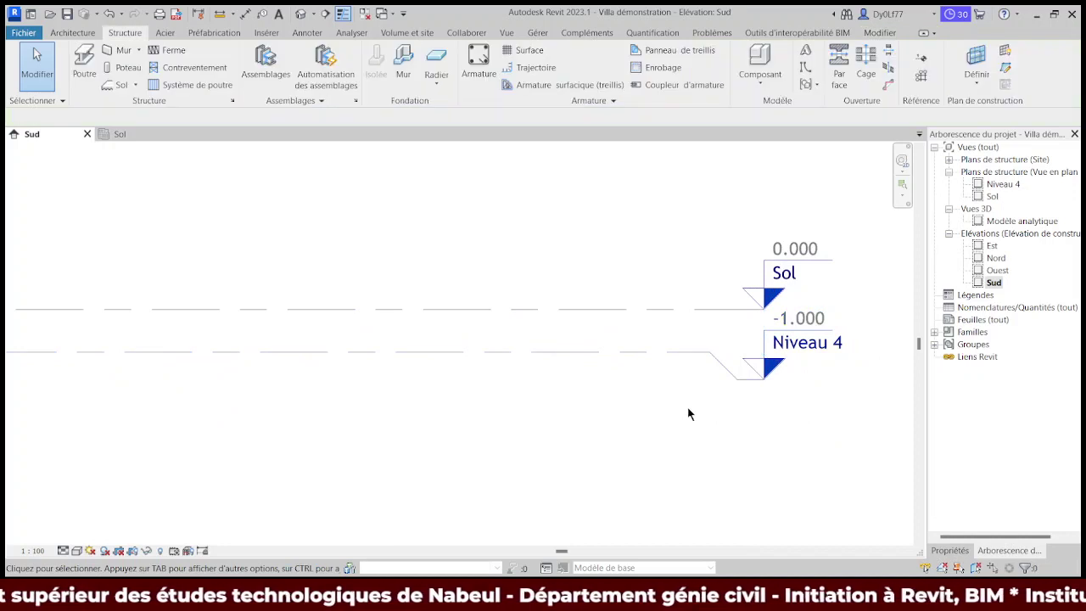
scroll(687, 407, "down", 3)
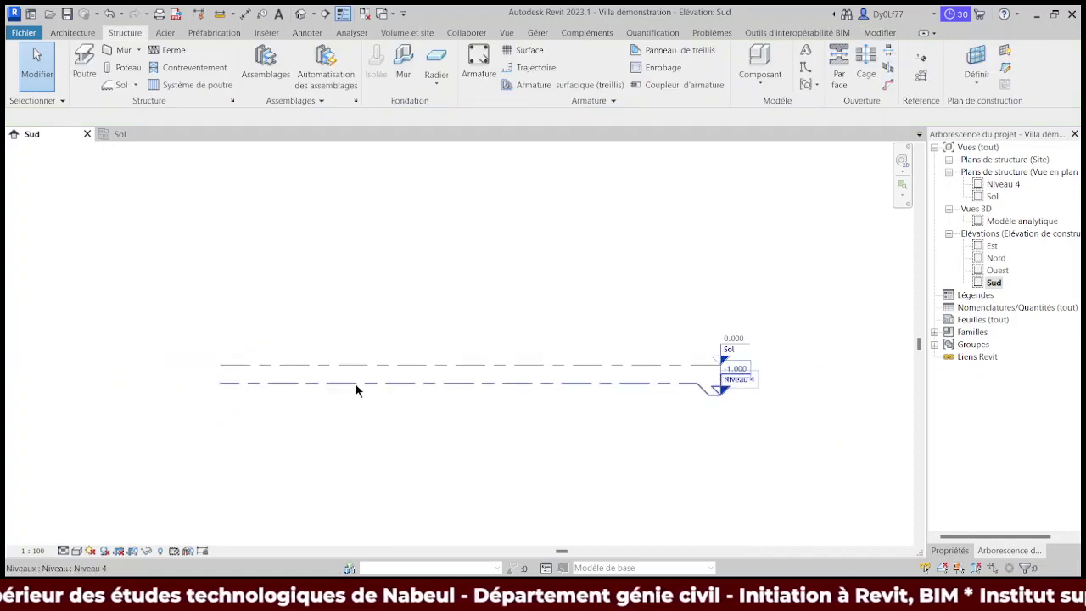
left_click(476, 382)
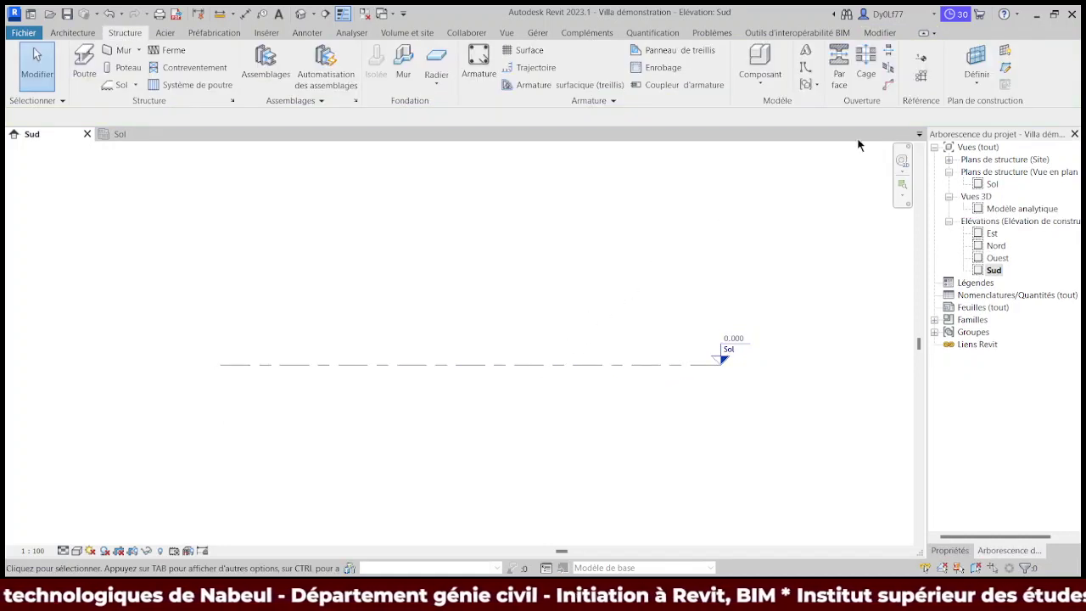
Step: Start the Niveau tool in Choisir des lignes mode with a 1 m offset
middle_click_drag(393, 318, 357, 293)
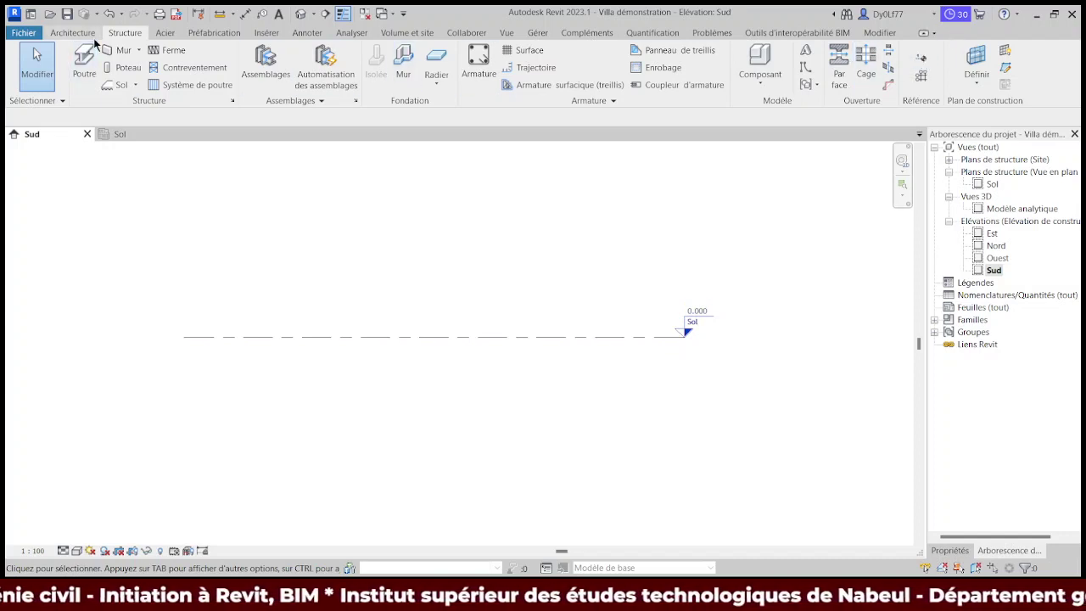
left_click(918, 52)
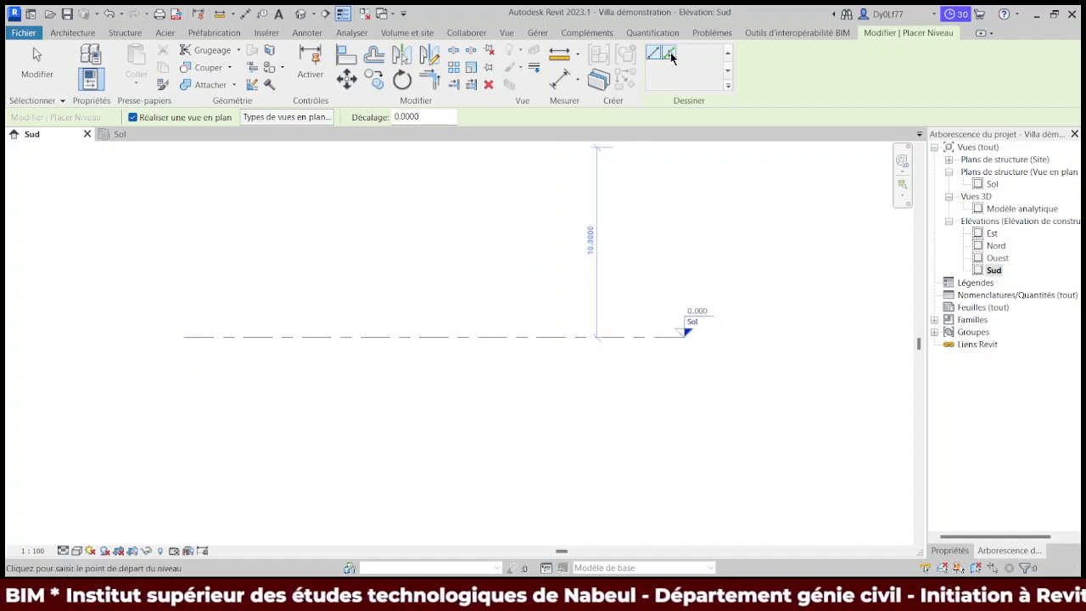
left_click(669, 54)
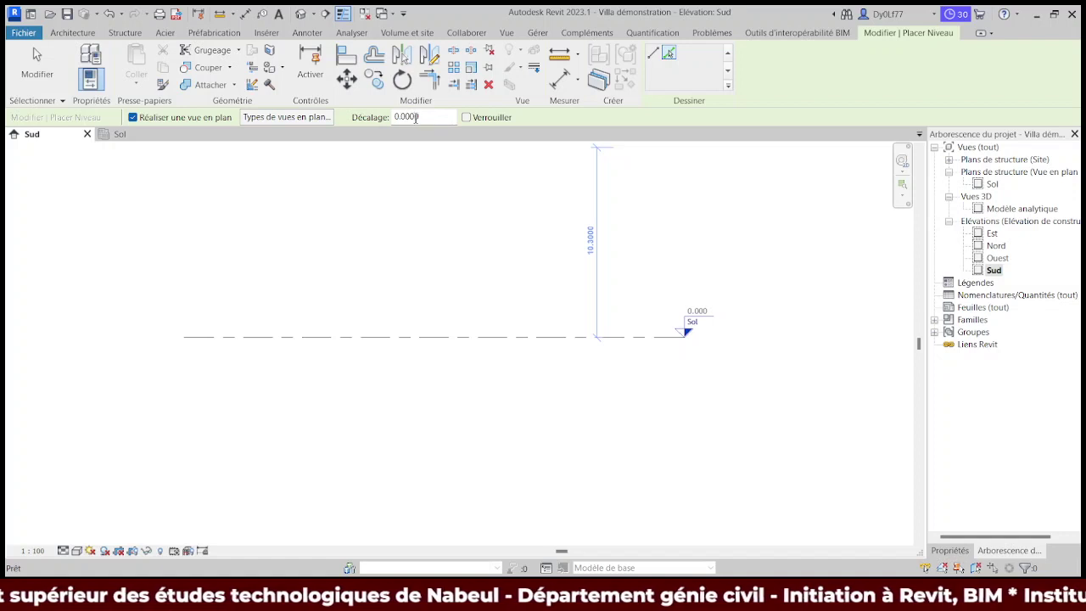
left_click_drag(427, 117, 385, 115)
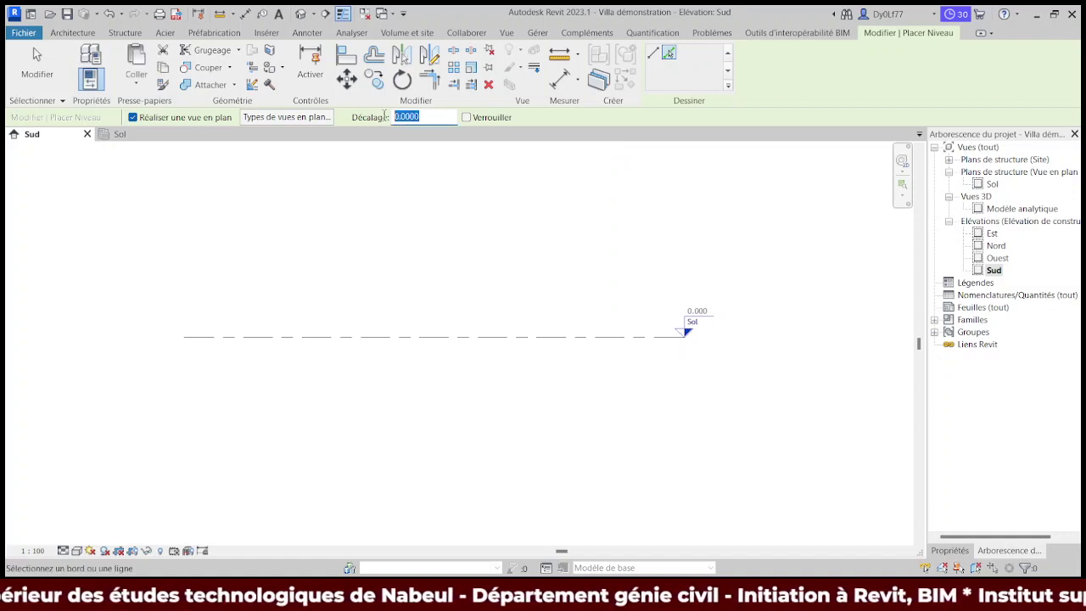
type("1m")
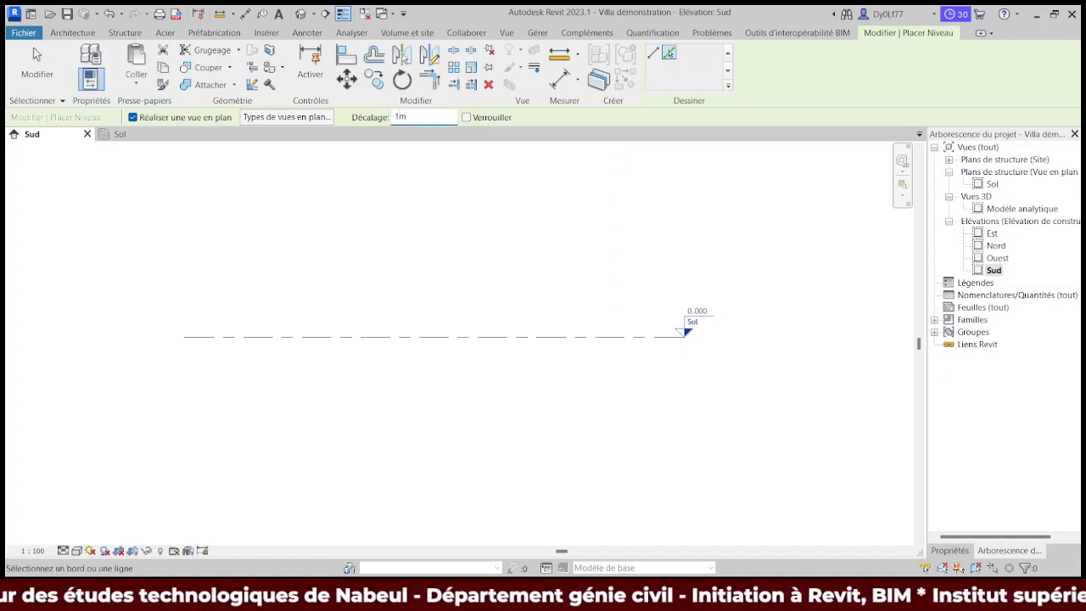
key("Return")
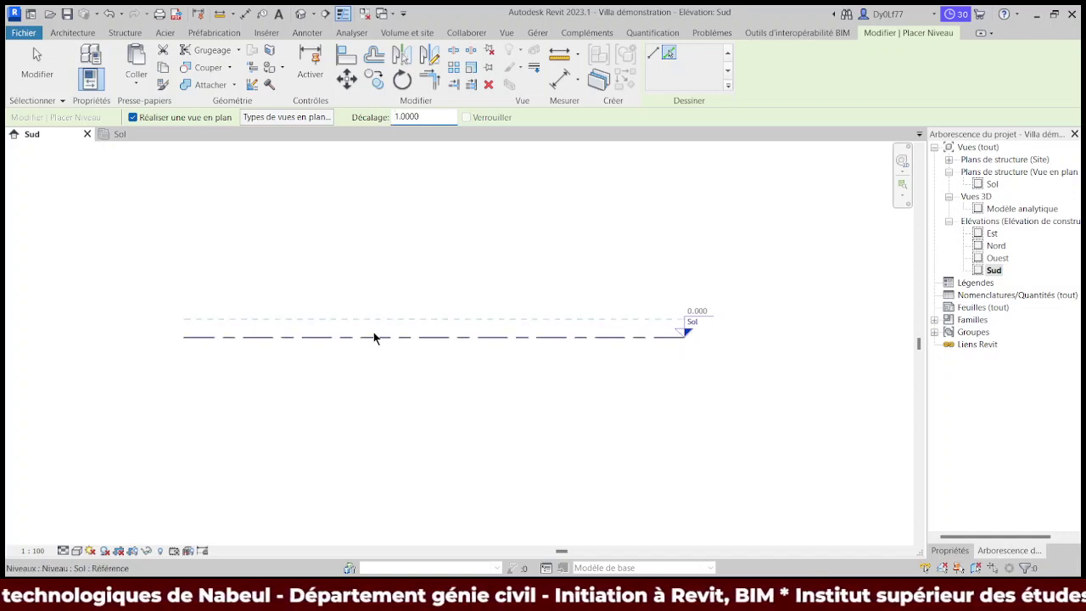
Step: Pick the Sol line to create Niveau 5 at -1.000, then finish placing levels
scroll(374, 337, "up", 2)
scroll(376, 334, "down", 1)
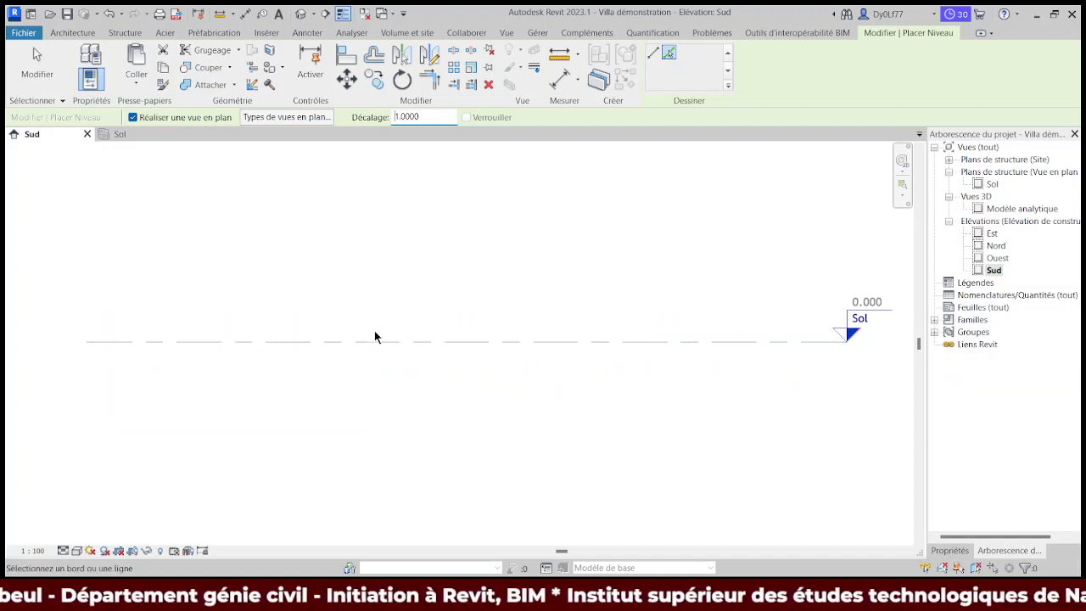
left_click(376, 350)
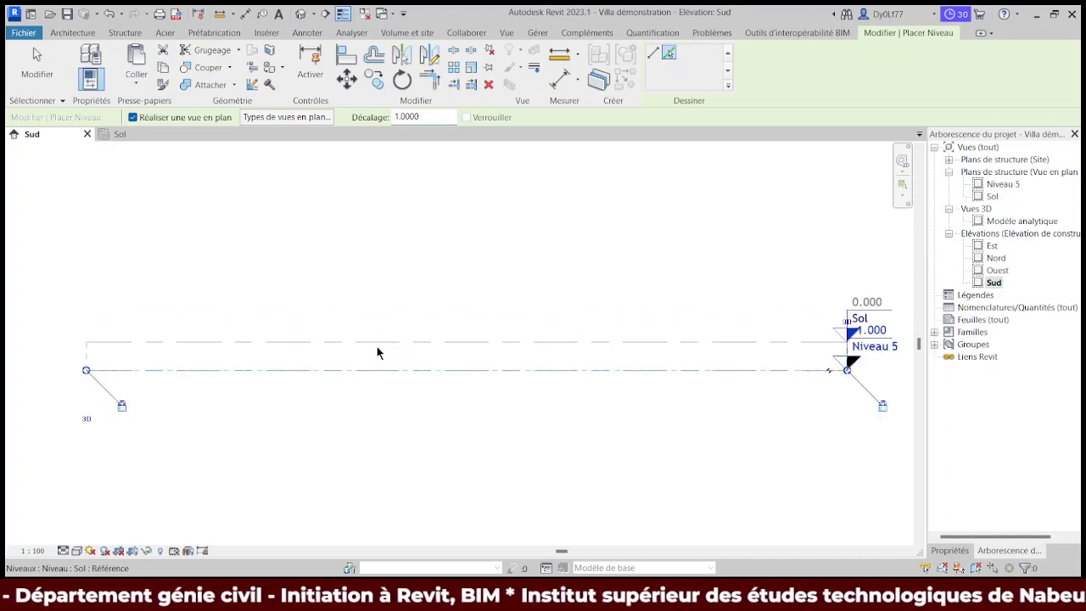
middle_click_drag(779, 340, 499, 330)
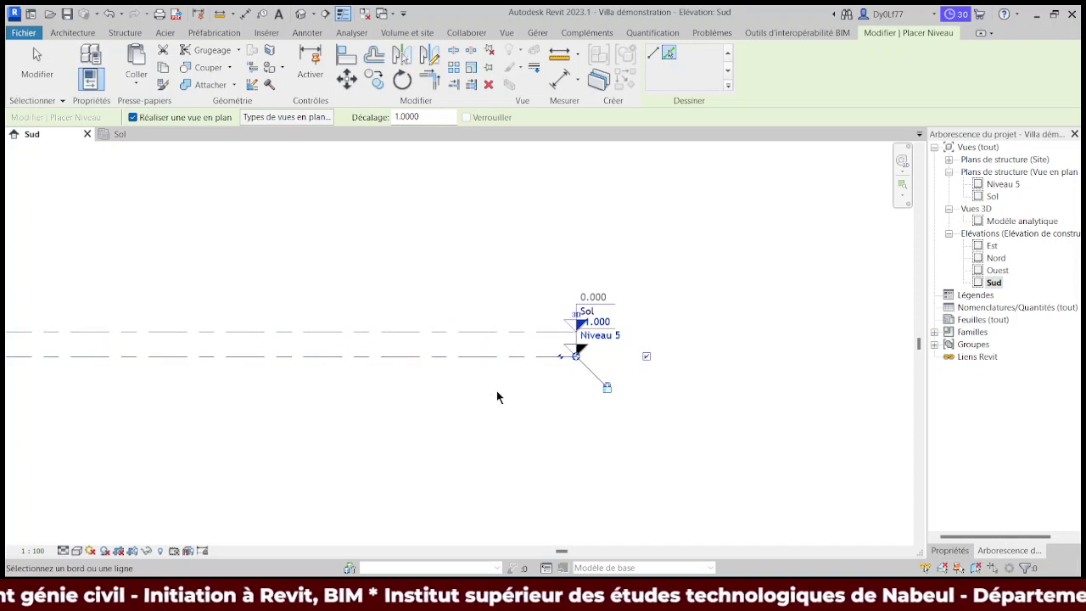
key("Escape")
key("Escape")
scroll(594, 344, "up", 2)
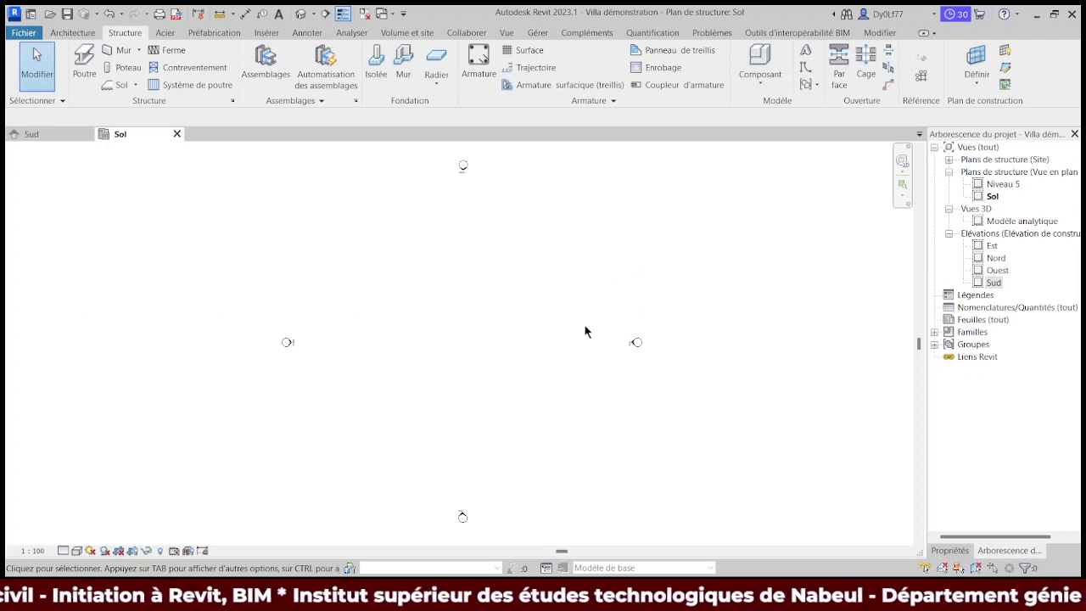
Step: Close the Sol plan and rename Niveau 5 to Fondations via the Properties Nom field
left_click(177, 134)
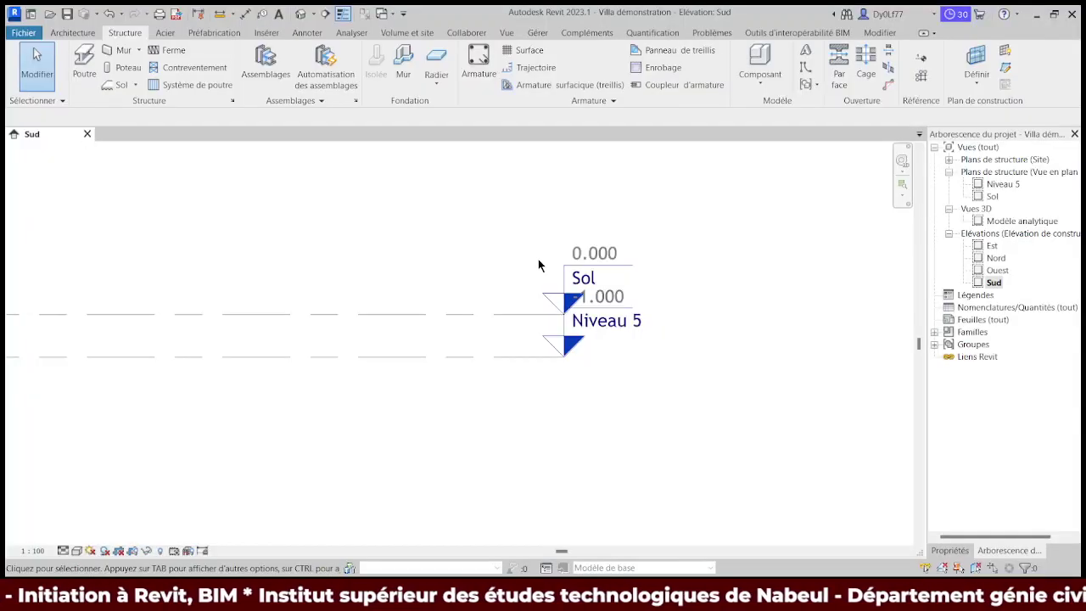
double_click(596, 321)
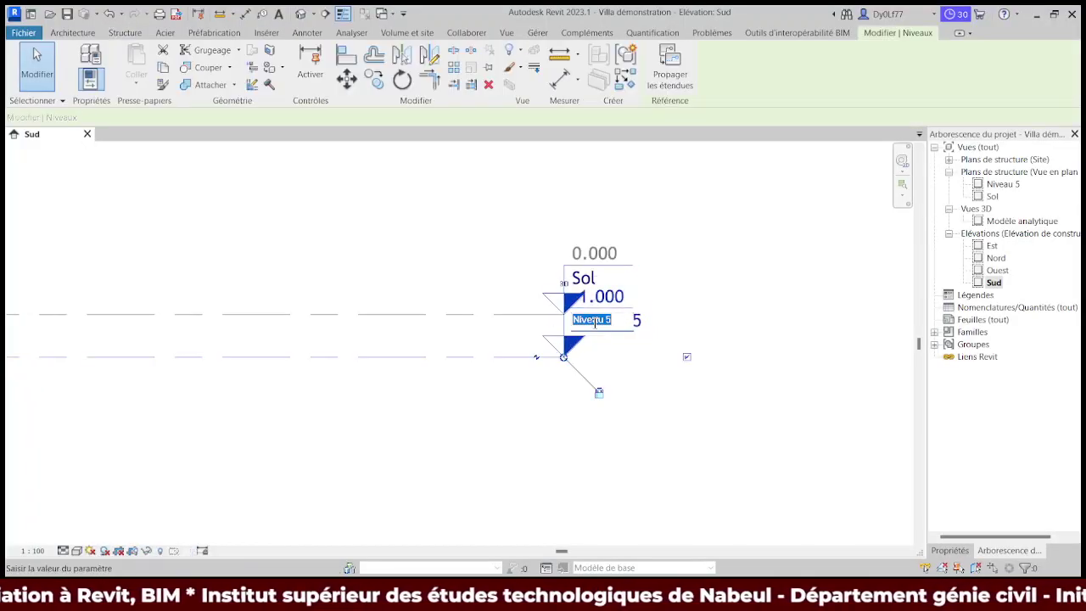
key("Escape")
key("Escape")
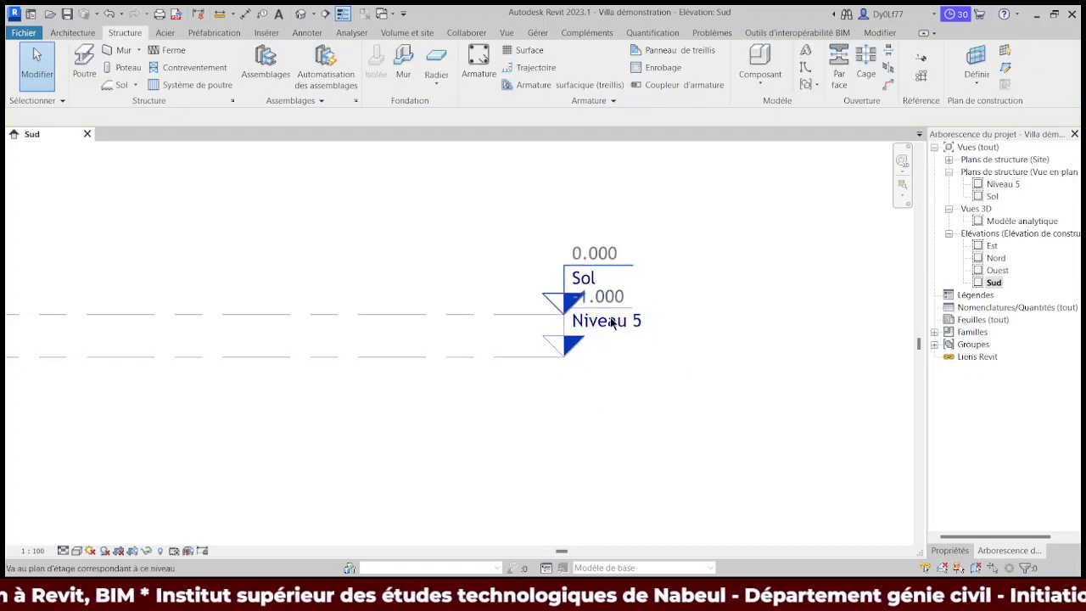
left_click(454, 357)
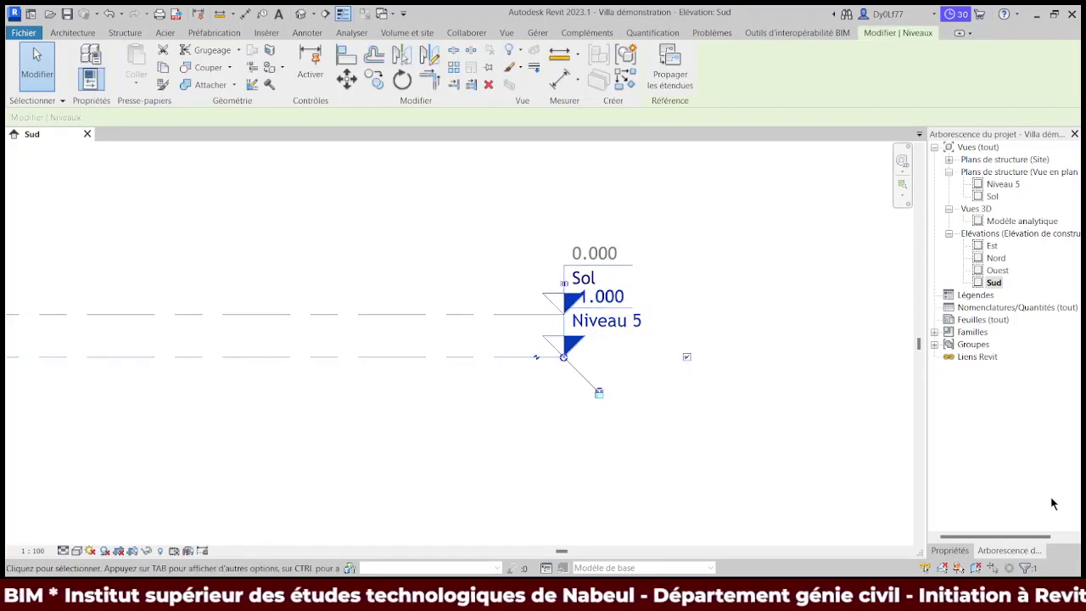
left_click(951, 550)
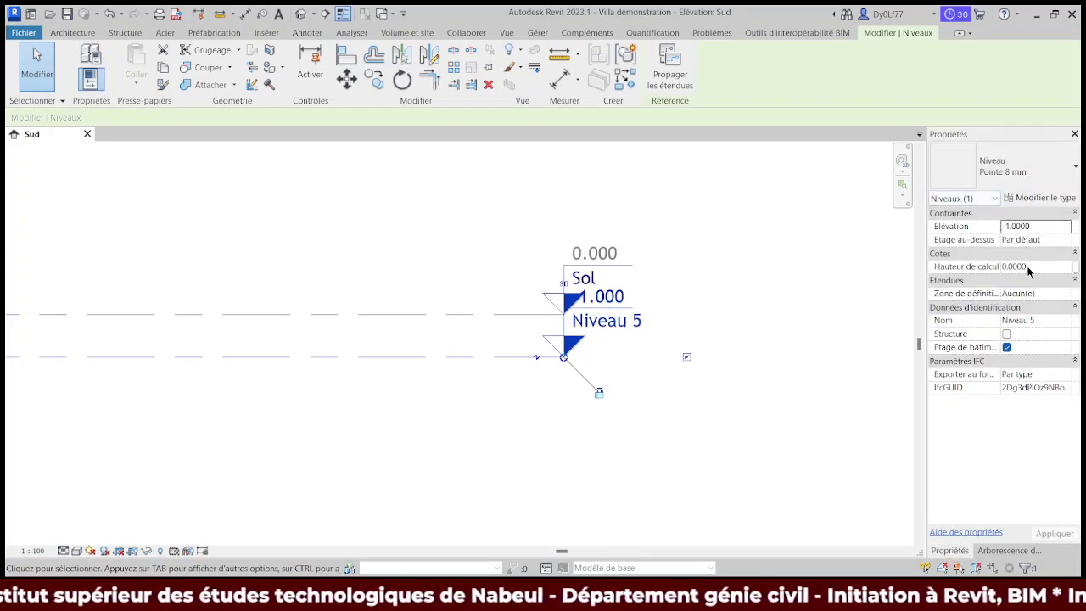
left_click(1049, 320)
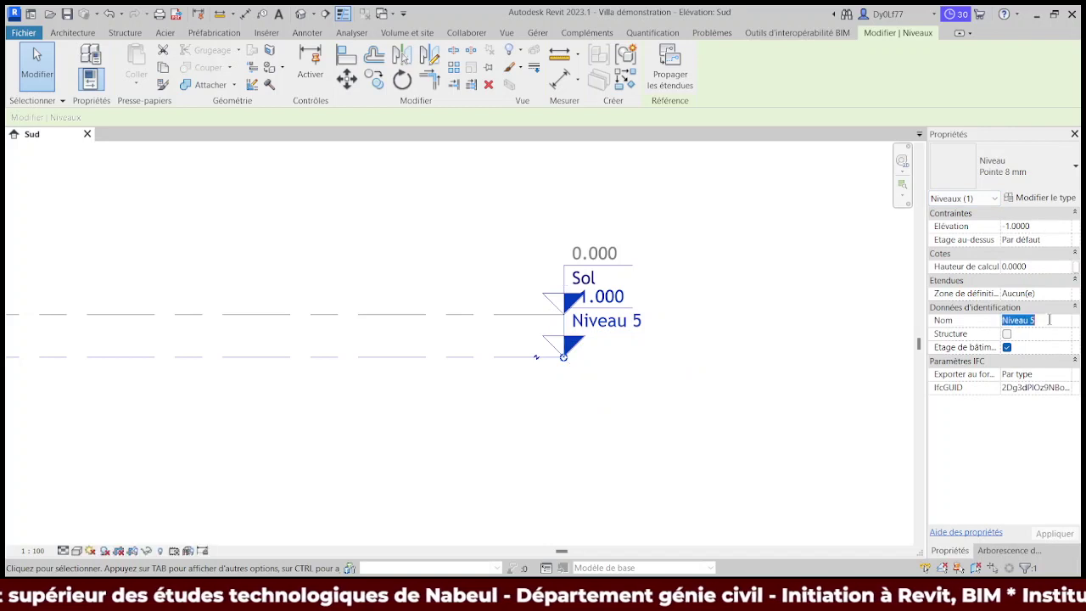
type("Fondations")
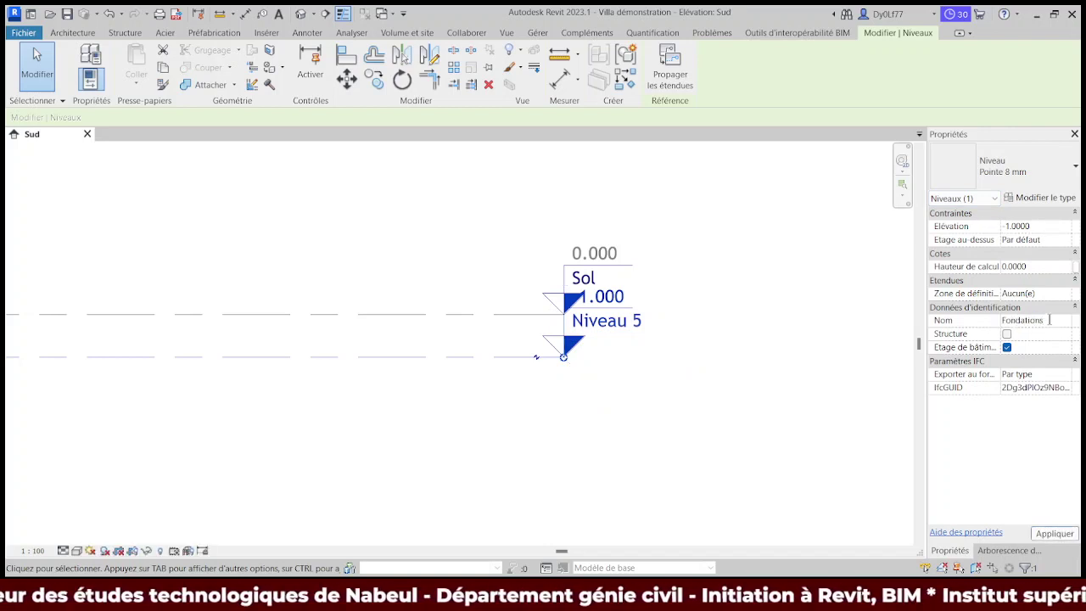
key("Return")
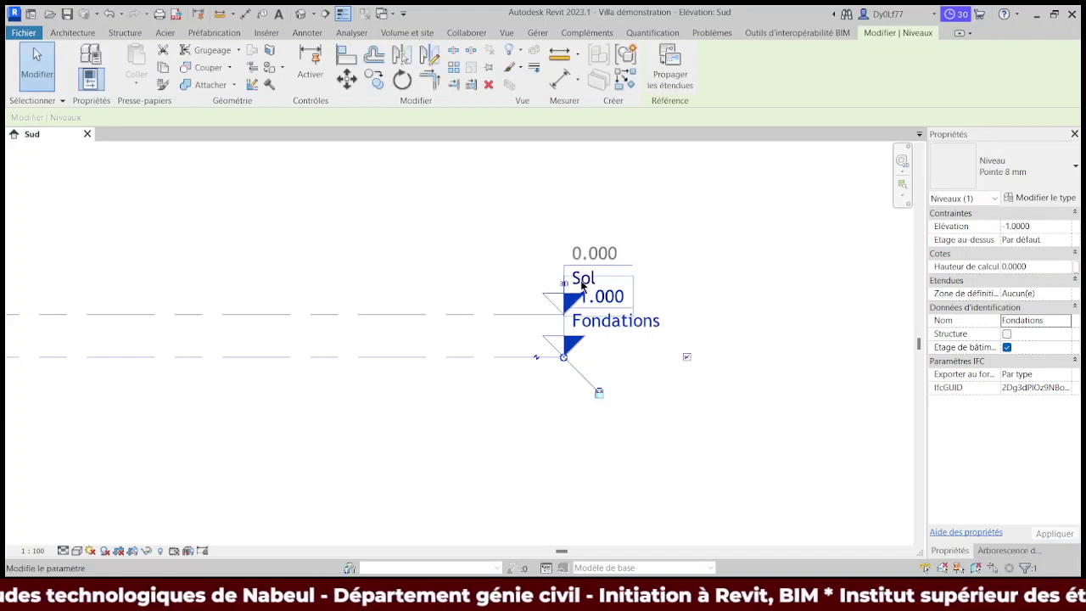
Step: Add an elbow to the Fondations level head so it clears the Sol label
left_click(536, 360)
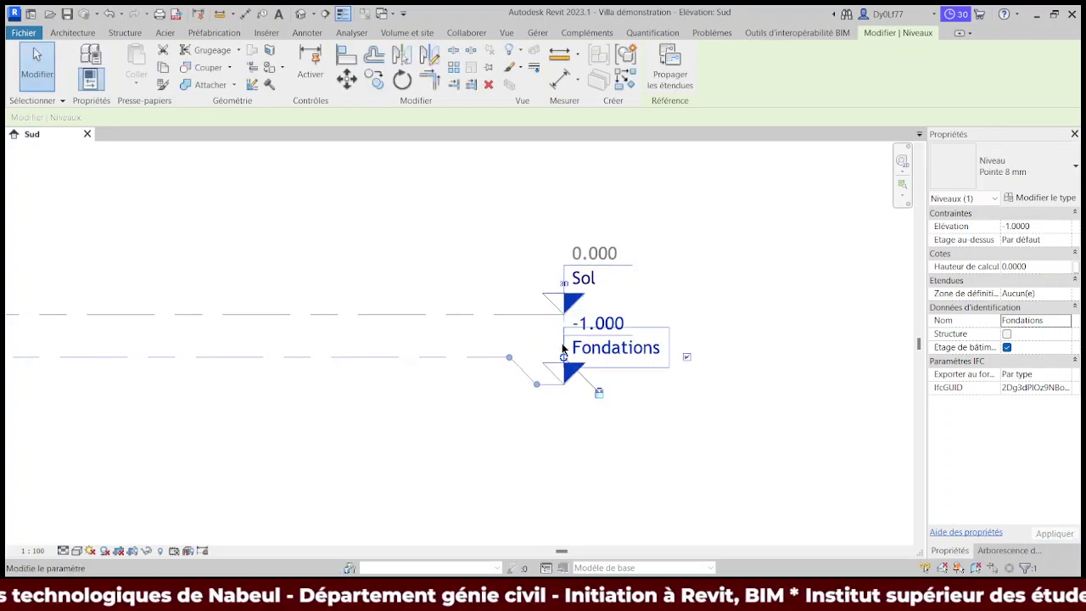
left_click(513, 408)
scroll(599, 421, "down", 3)
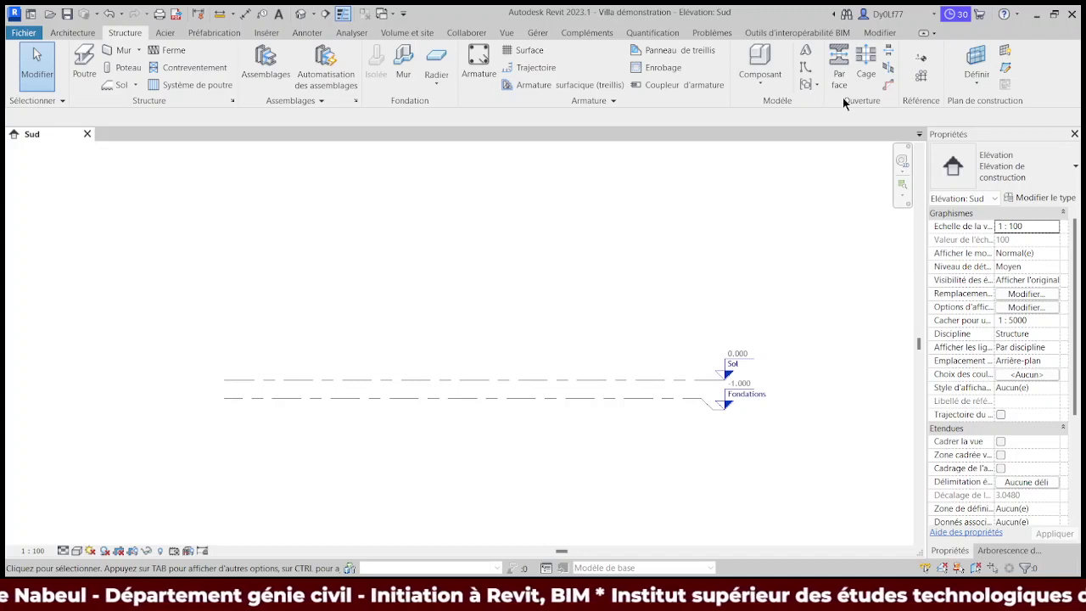
Step: With Choisir des lignes and a 3 m offset, pick Sol then Niveau 6 to add Niveau 6 and 7
left_click(922, 58)
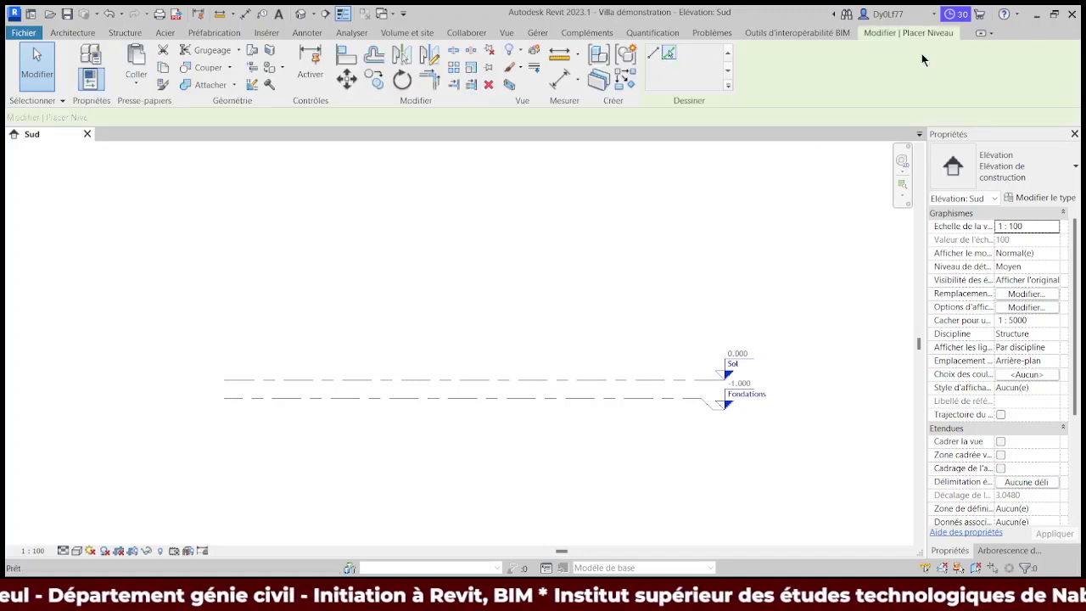
left_click(669, 53)
double_click(428, 116)
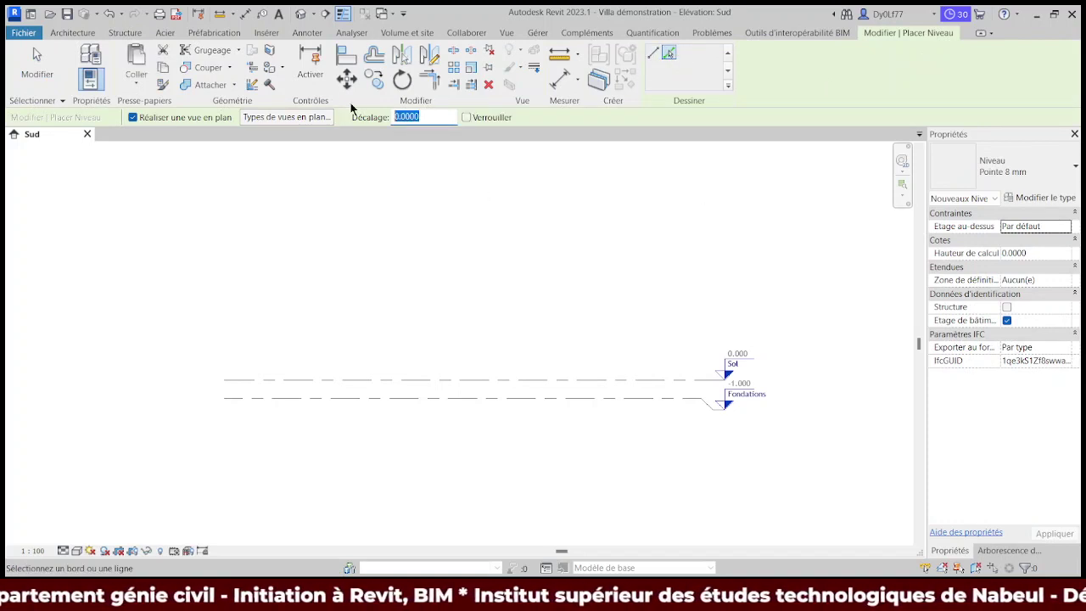
type("3")
key("Return")
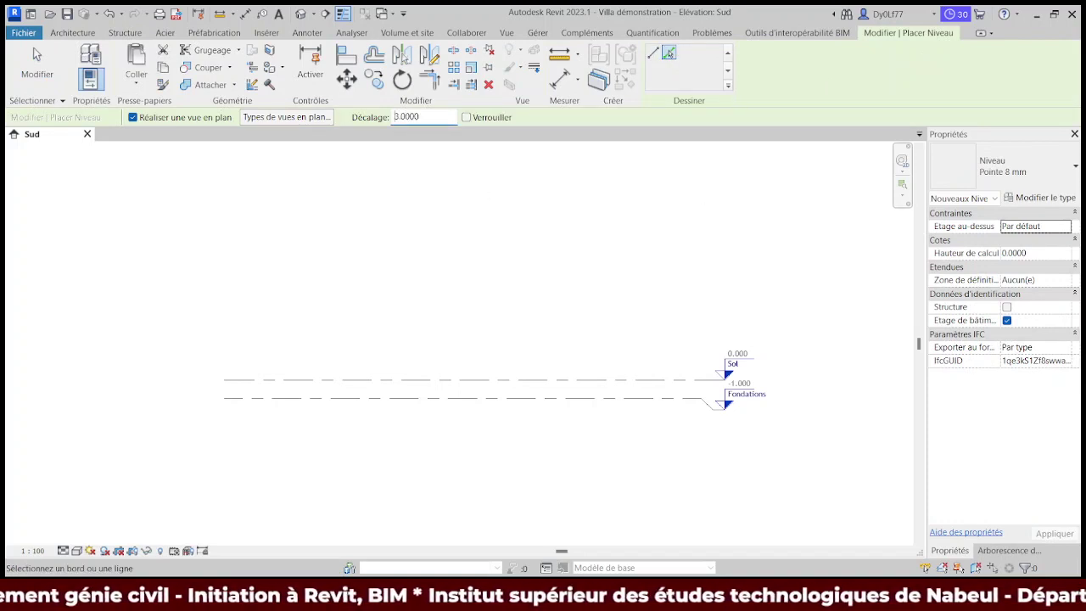
left_click(420, 379)
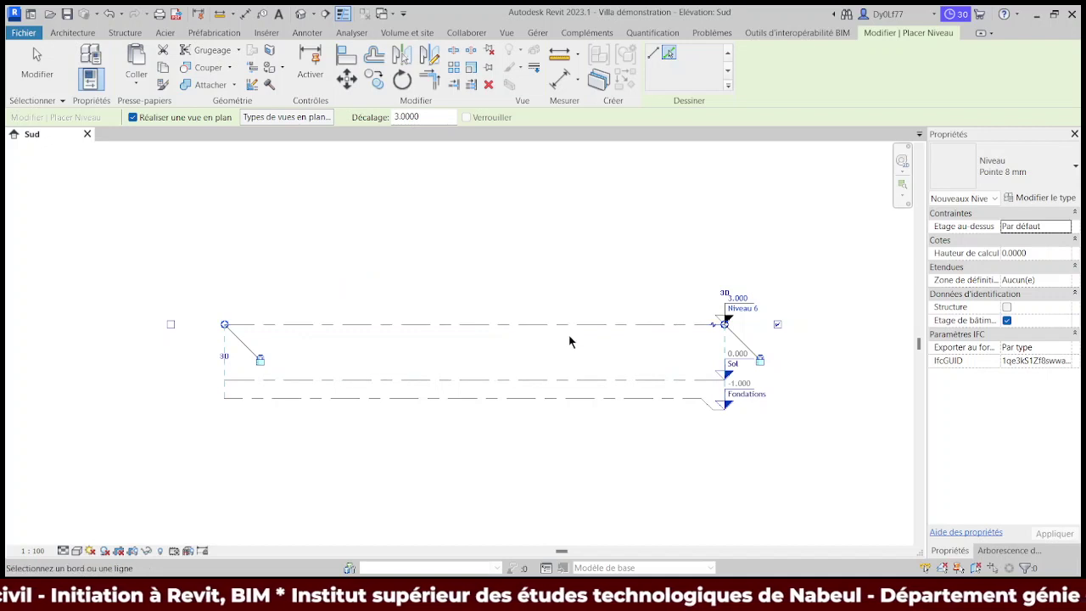
left_click(499, 324)
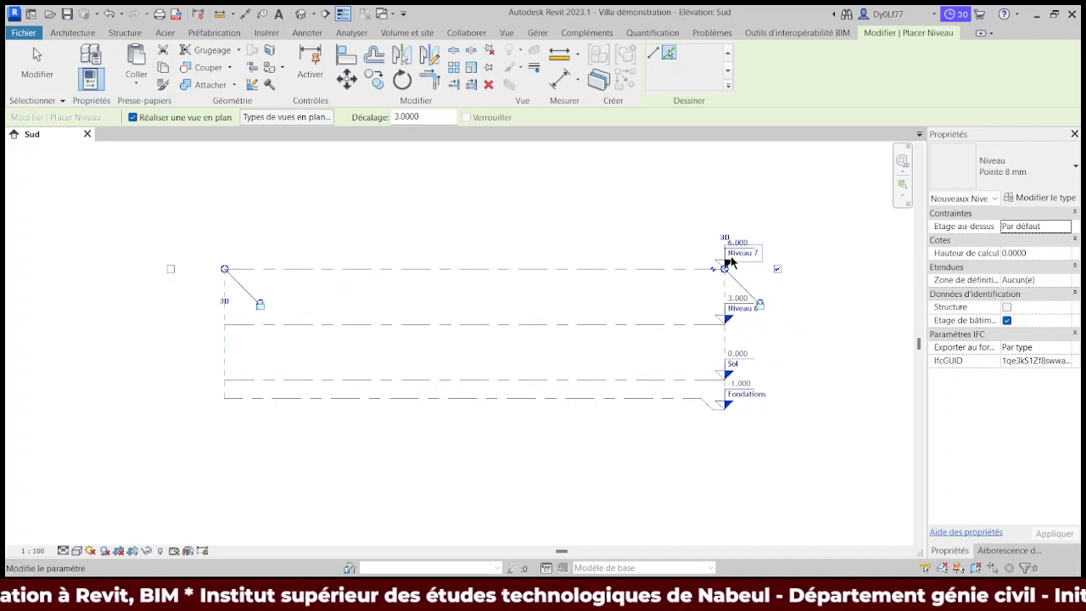
Step: Rename the 3.000 level to 'PH RdC' in the Sud elevation
key("Escape")
key("Escape")
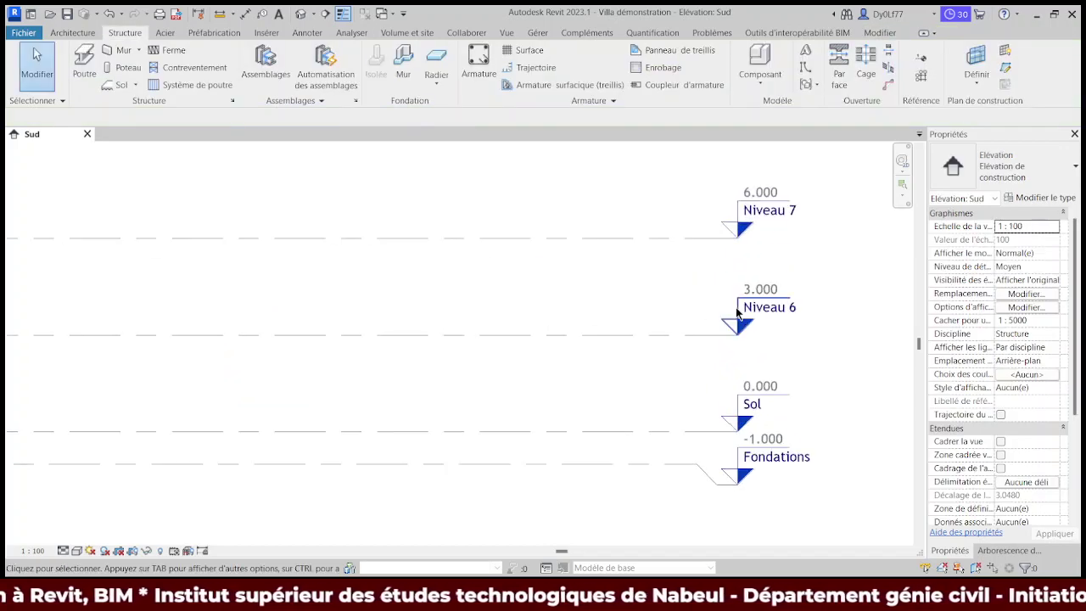
scroll(493, 296, "up", 3)
double_click(515, 292)
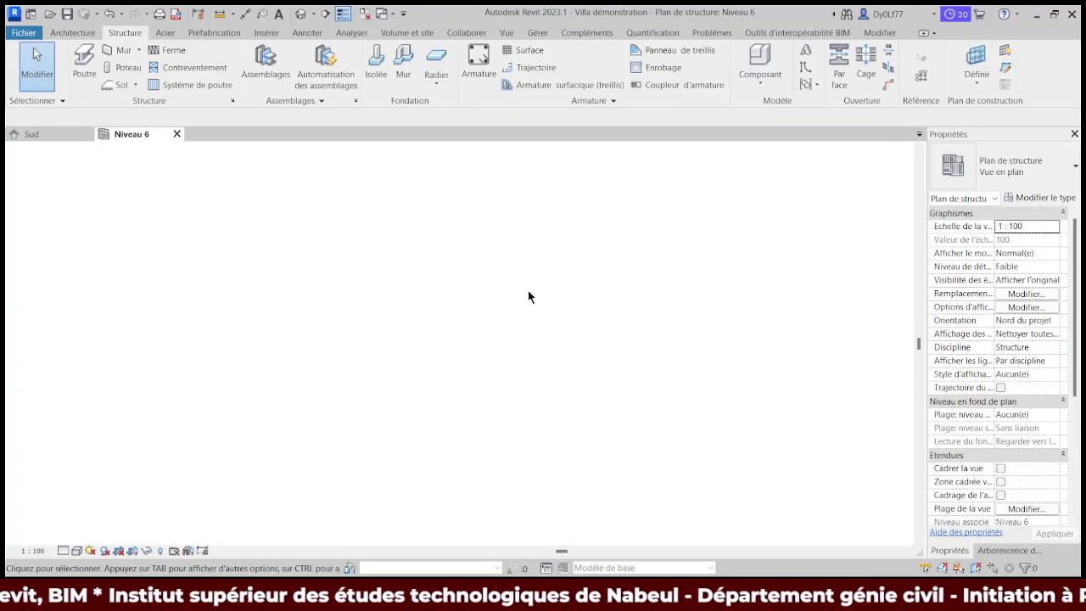
left_click(176, 134)
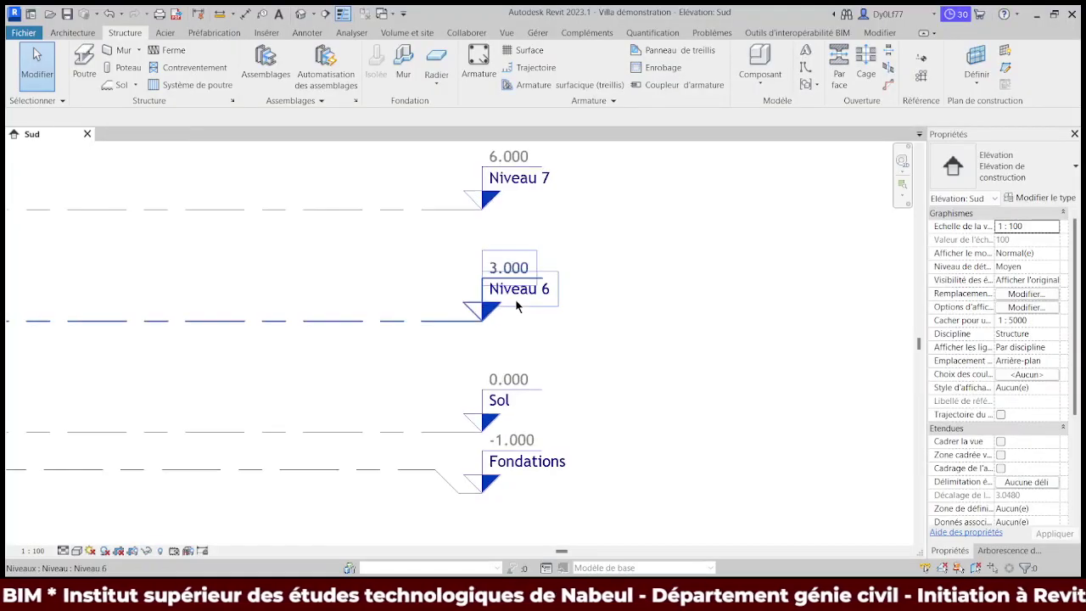
double_click(551, 292)
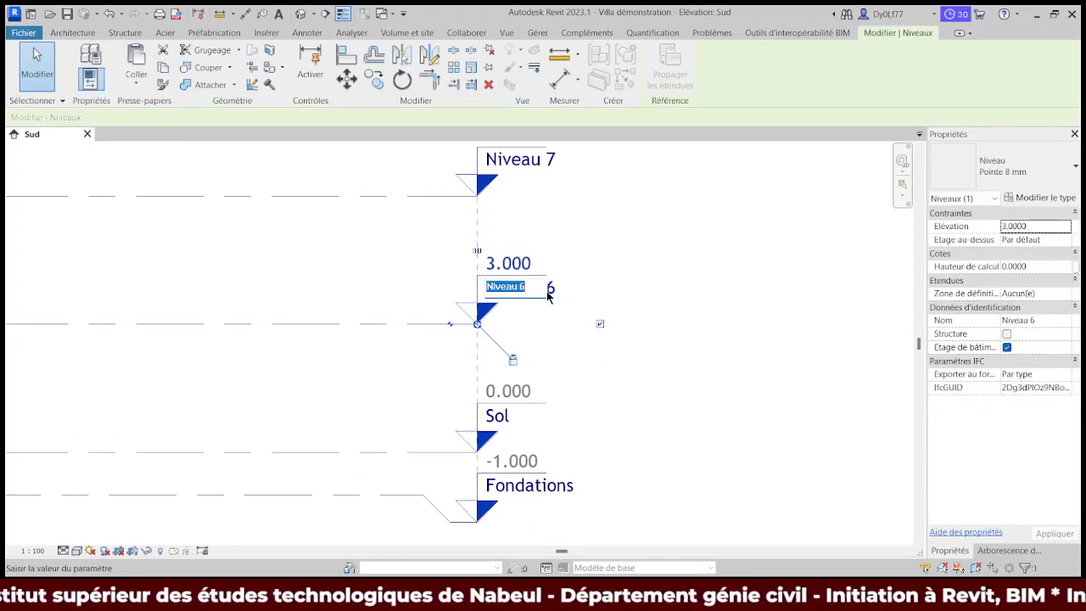
type("PH RdC")
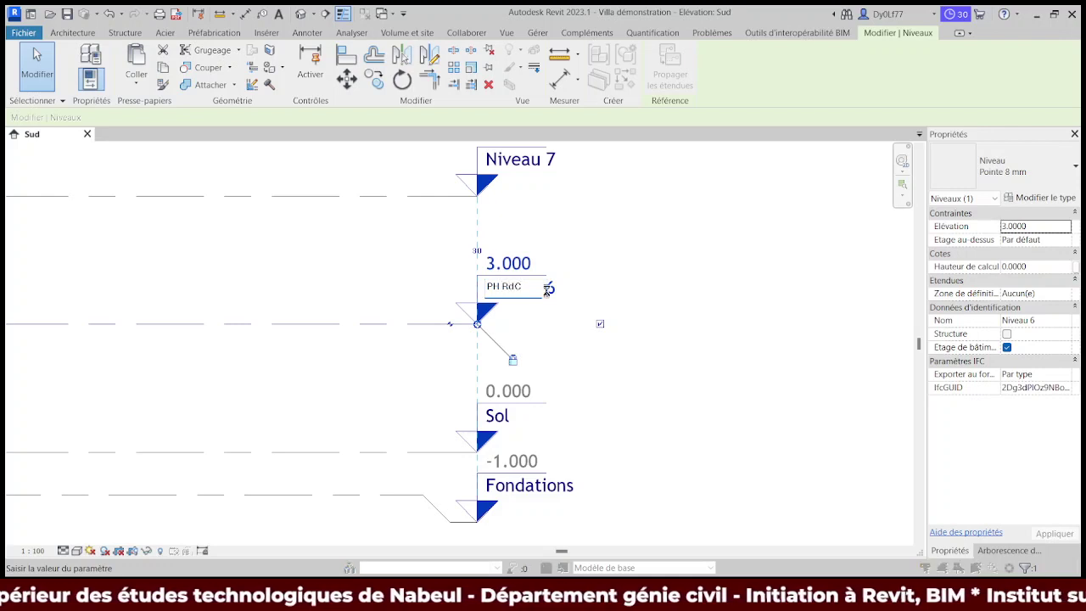
key("Return")
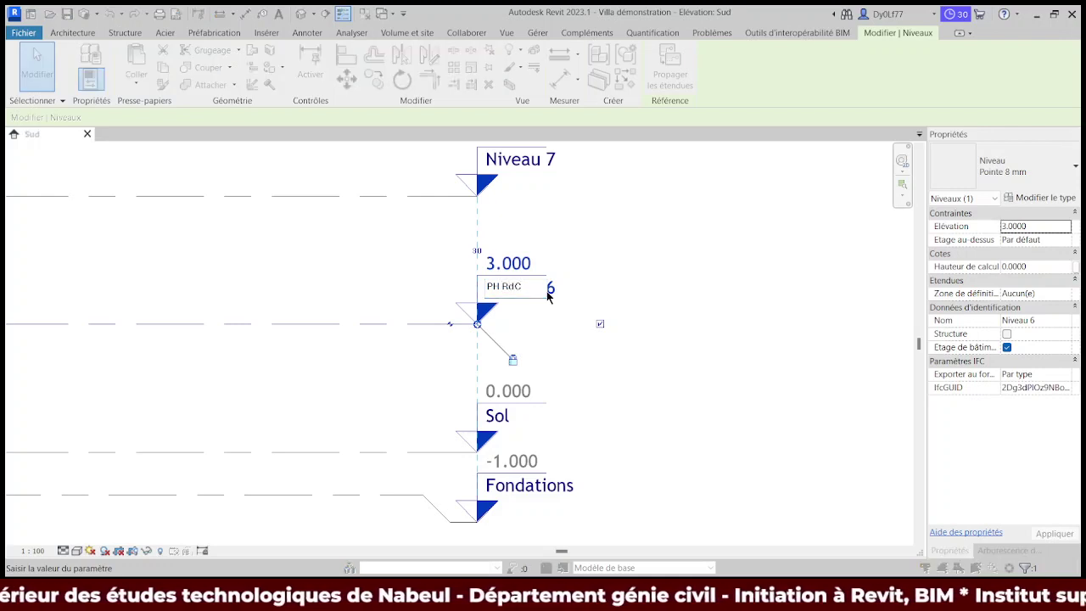
Step: Rename the 6.000 level to 'PH 1er étage'
middle_click_drag(619, 302, 657, 407)
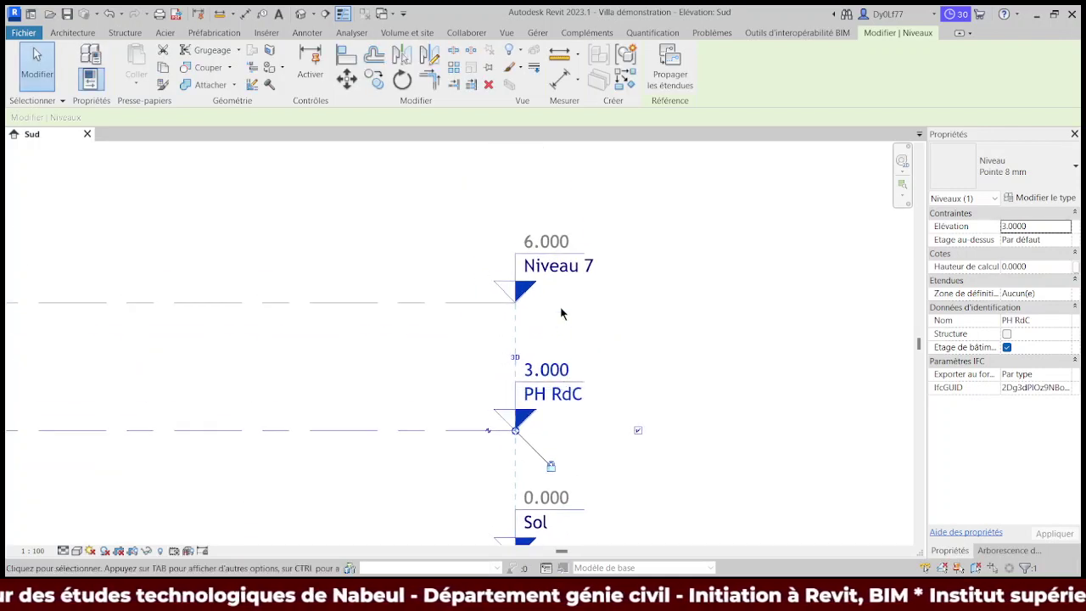
double_click(578, 270)
type("PH 1er étage")
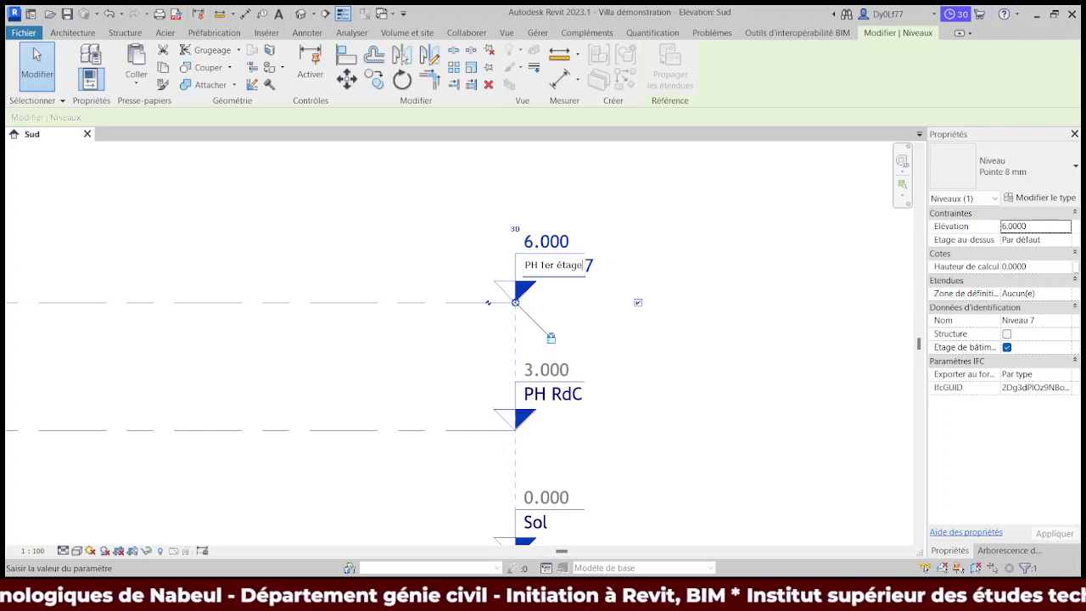
key("Return")
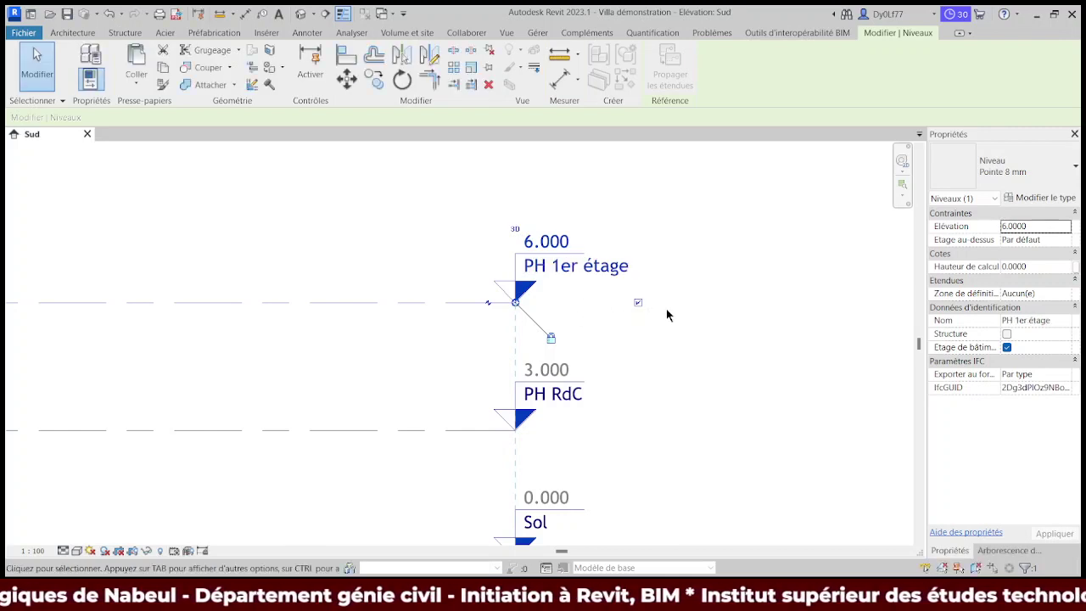
scroll(666, 308, "down", 1)
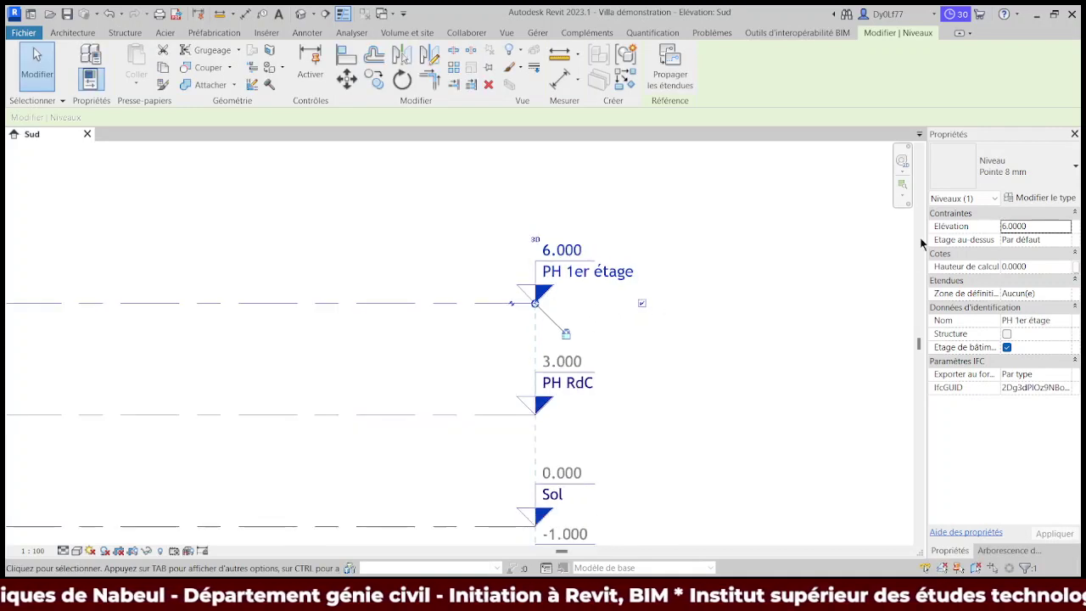
Step: Prefix the lower levels as '01 - Fondations' and '02 - Sol', renaming their matching views
left_click(1009, 550)
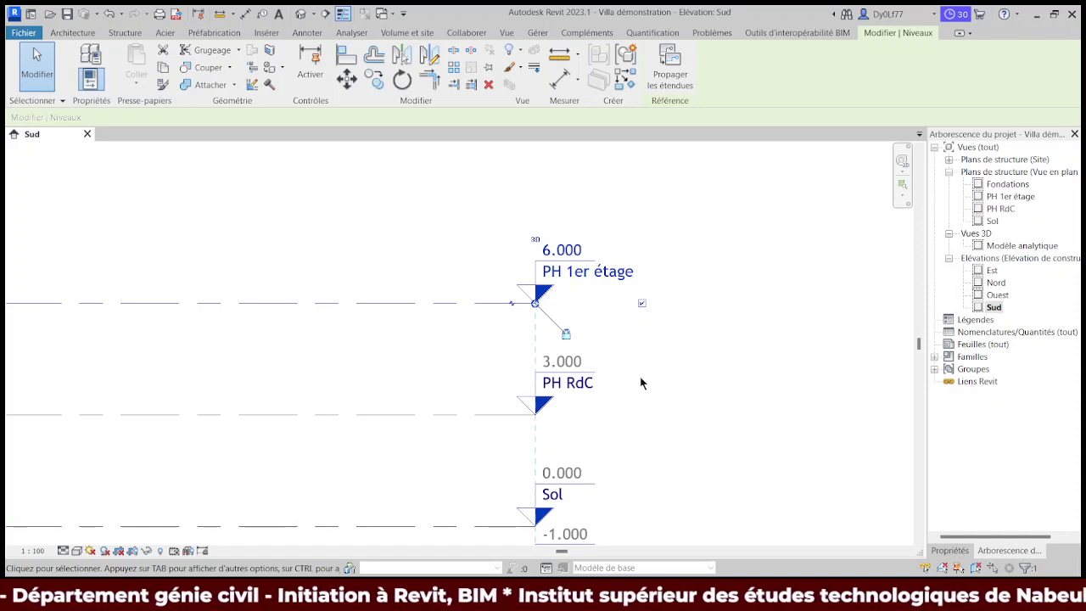
middle_click_drag(641, 381, 667, 270)
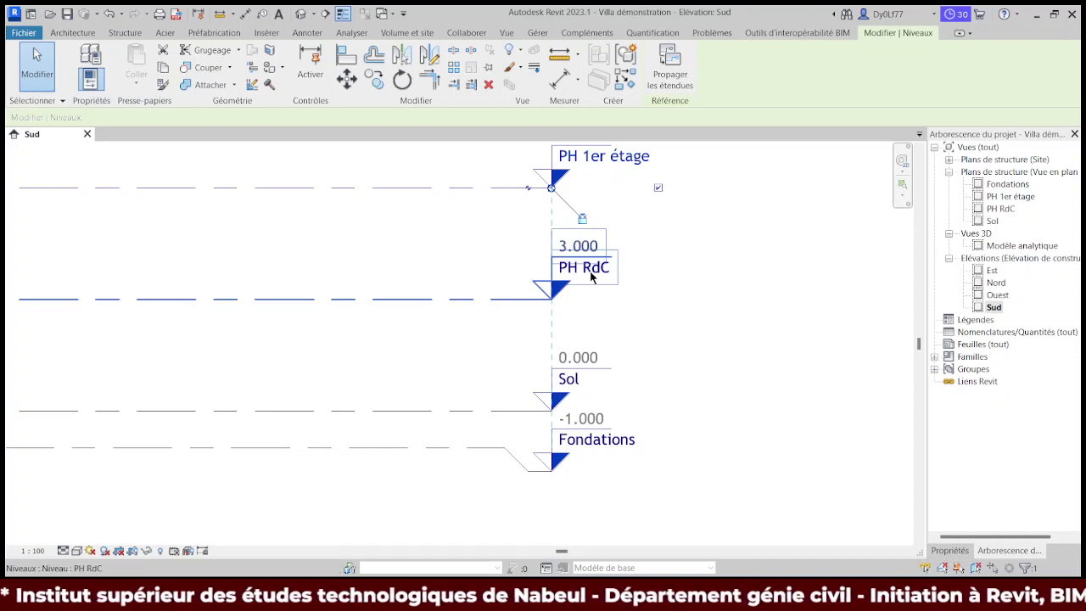
left_click(601, 450)
left_click(607, 443)
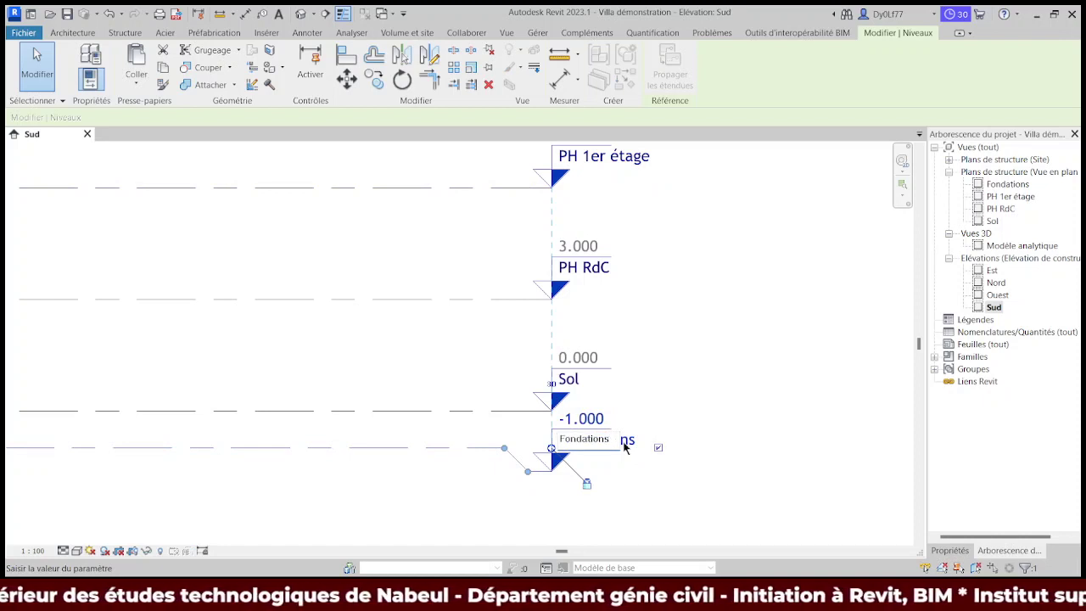
type("01 -")
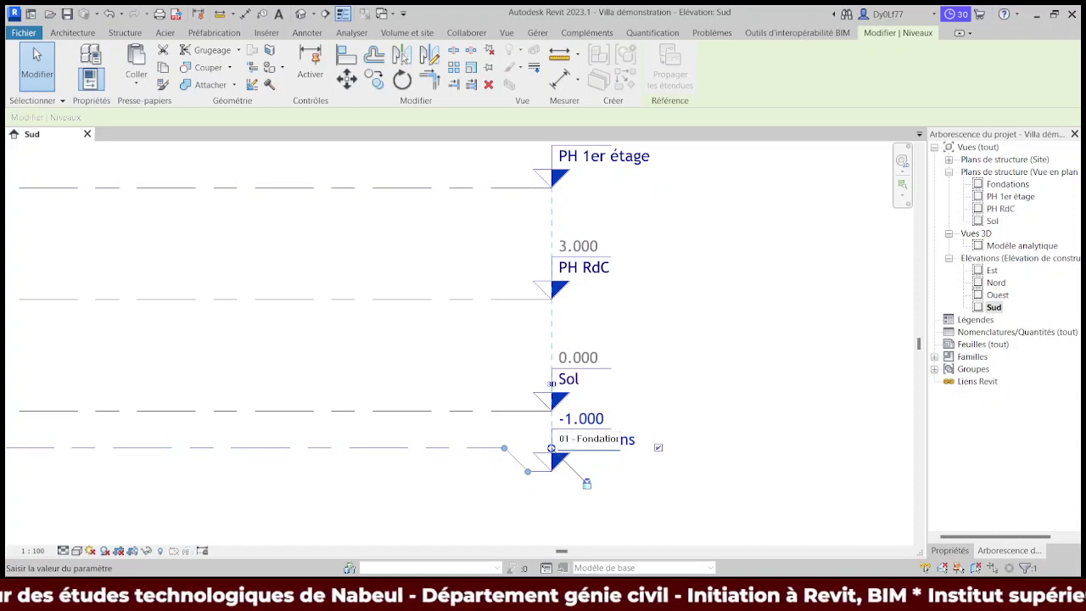
key("Return")
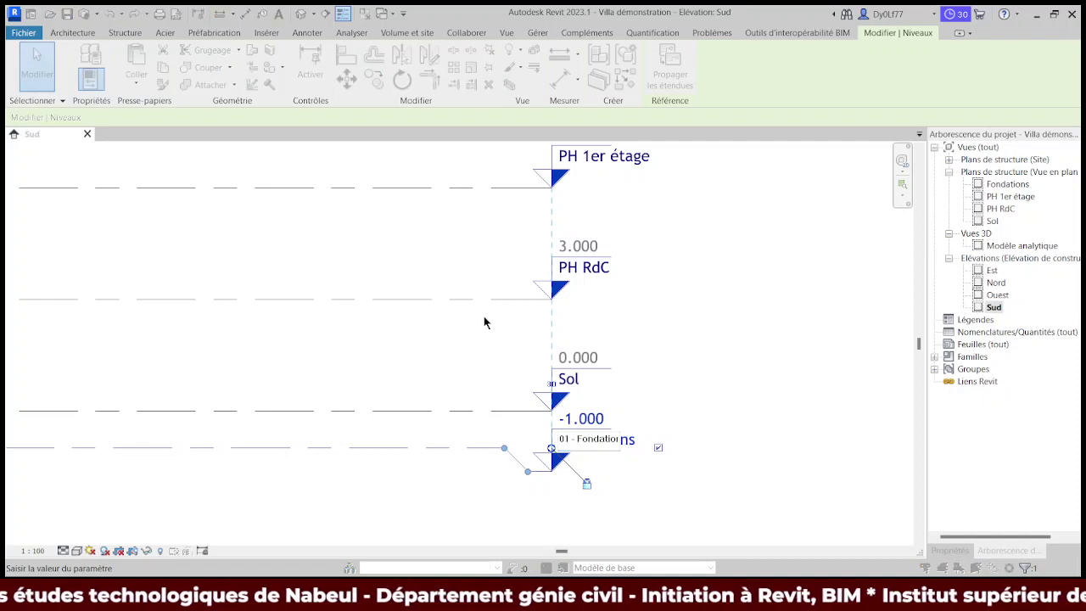
key("Return")
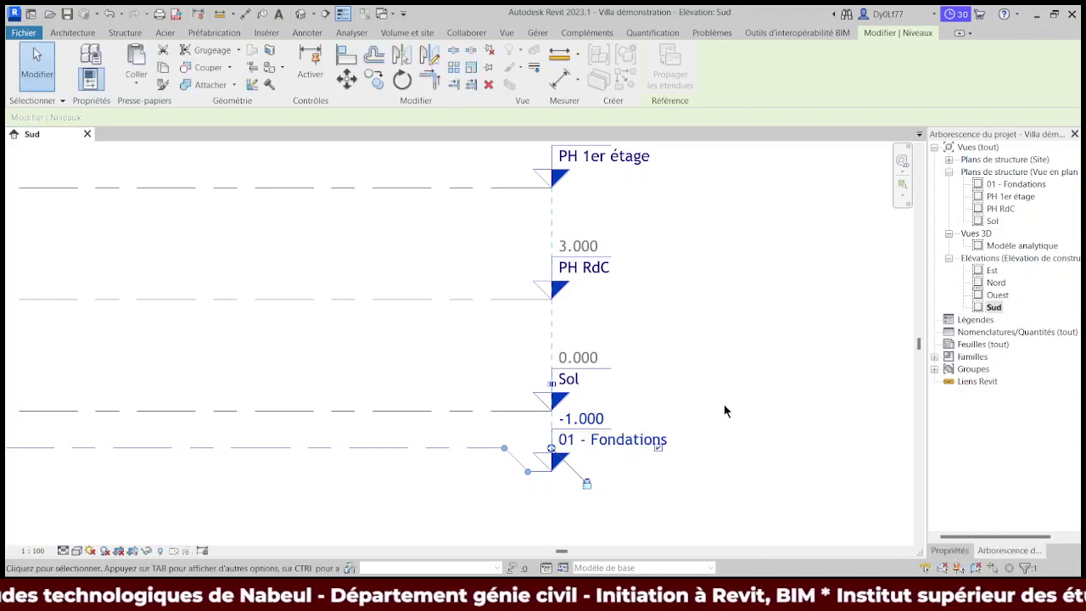
double_click(574, 384)
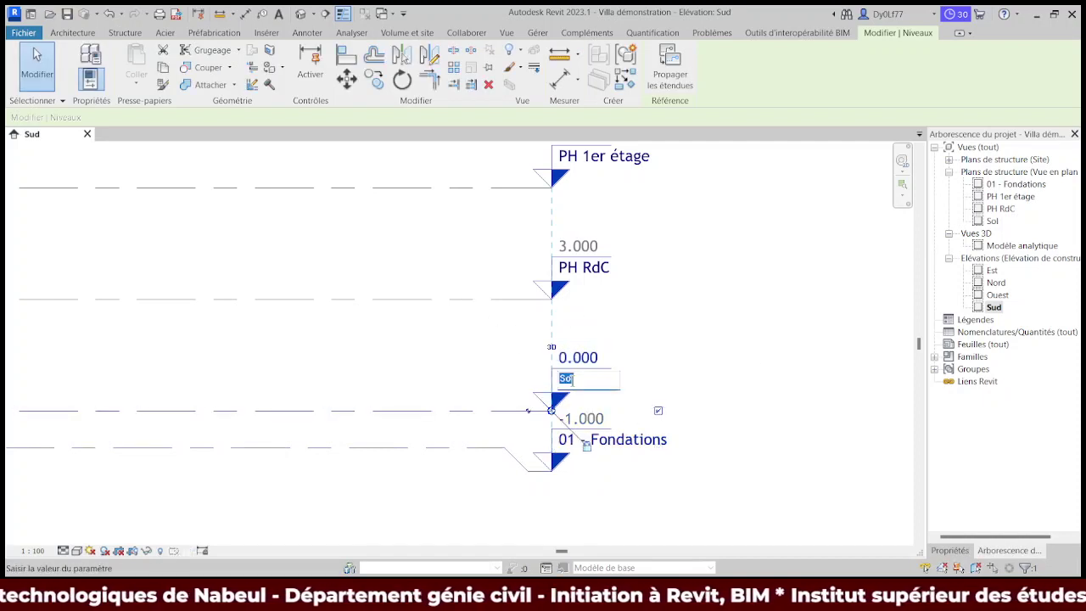
key("Home")
type("0")
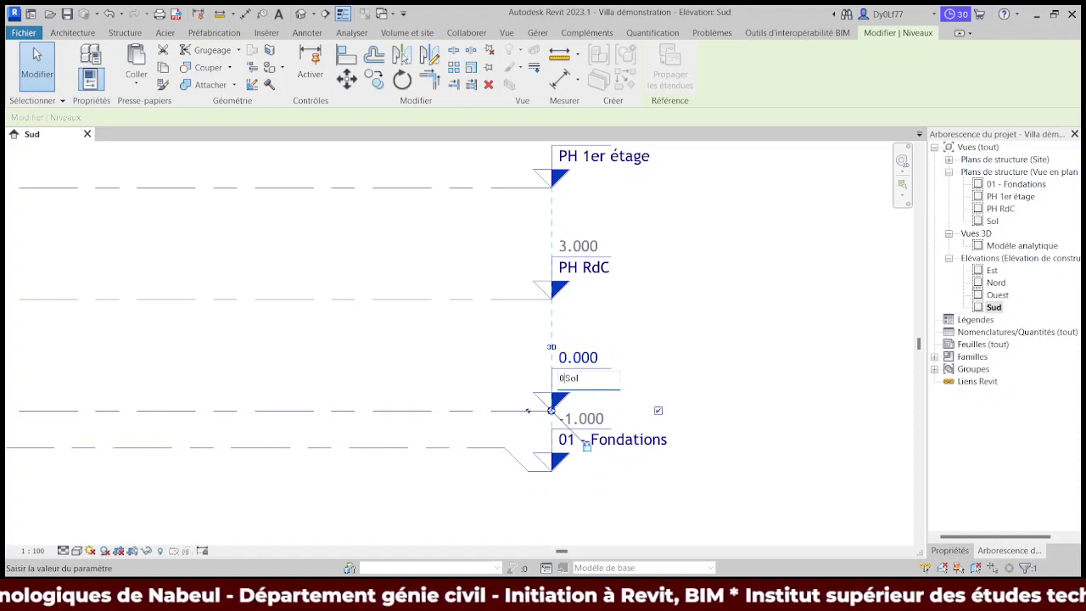
type("2")
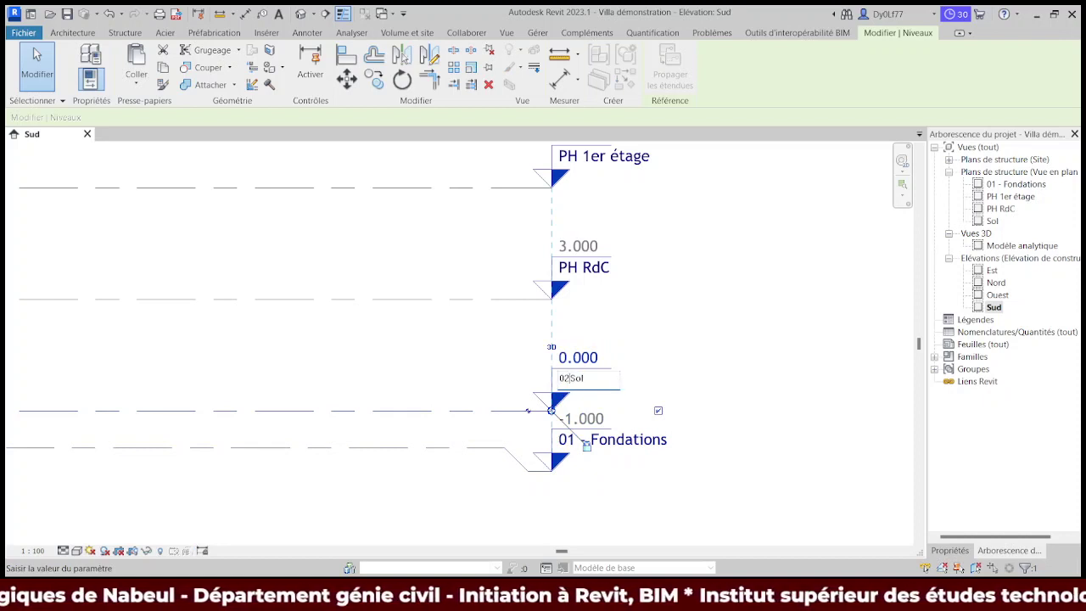
type(" -")
key("Return")
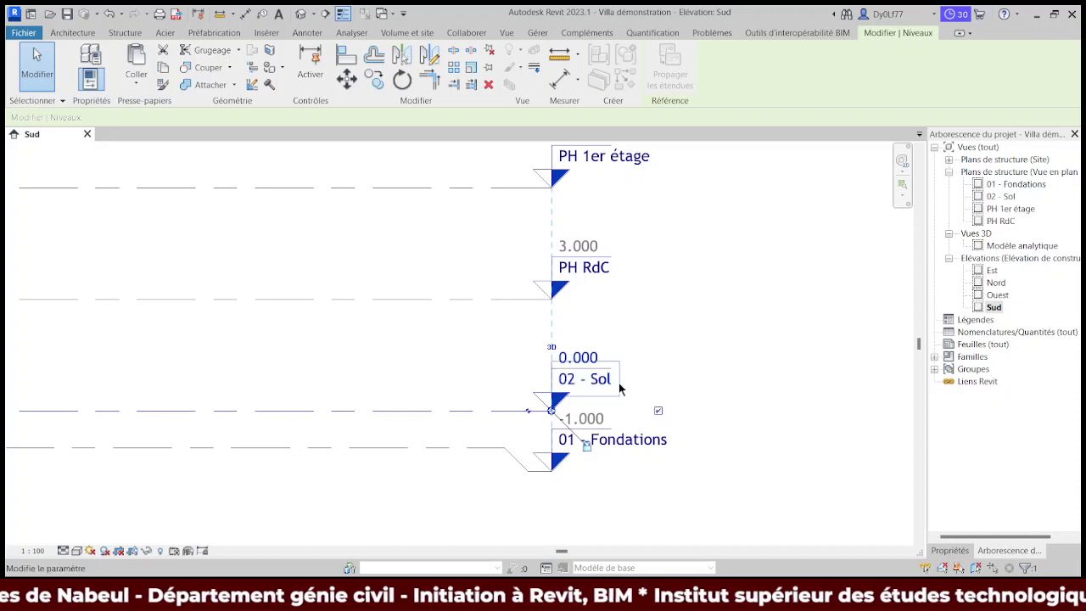
Step: Prefix the upper levels as '03 - PH RdC' and '04 - PH 1er étage'
left_click(587, 269)
left_click(588, 270)
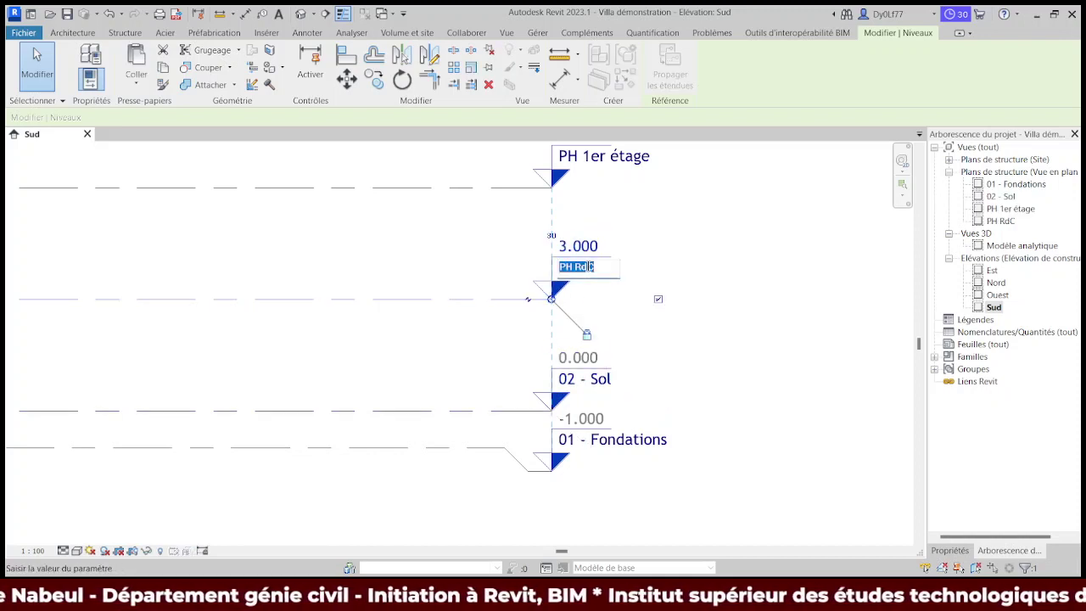
left_click(591, 267)
key("Home")
type("0")
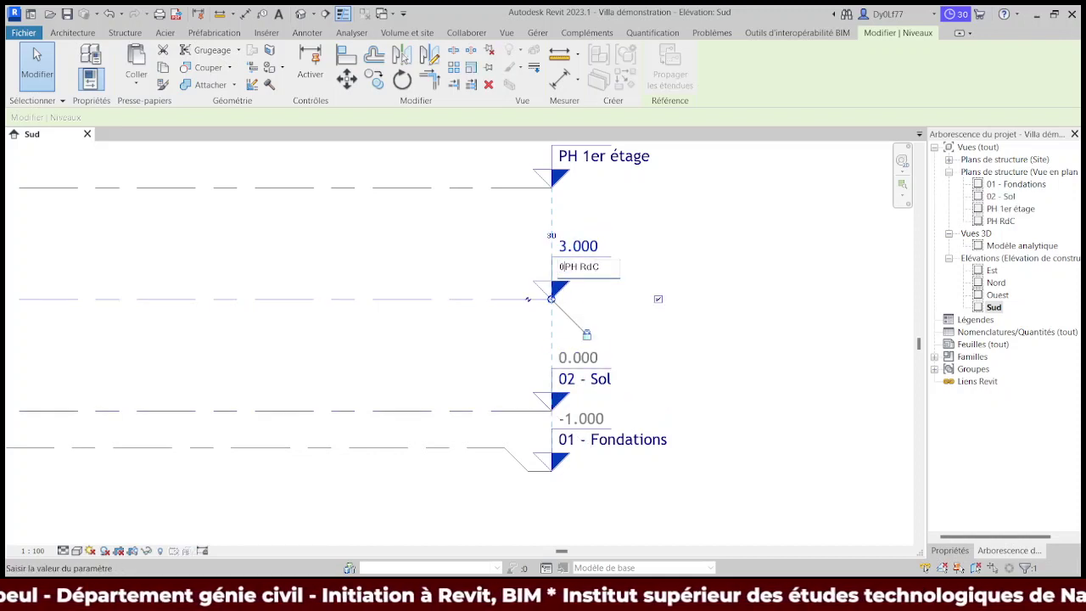
type("3 -")
key("Return")
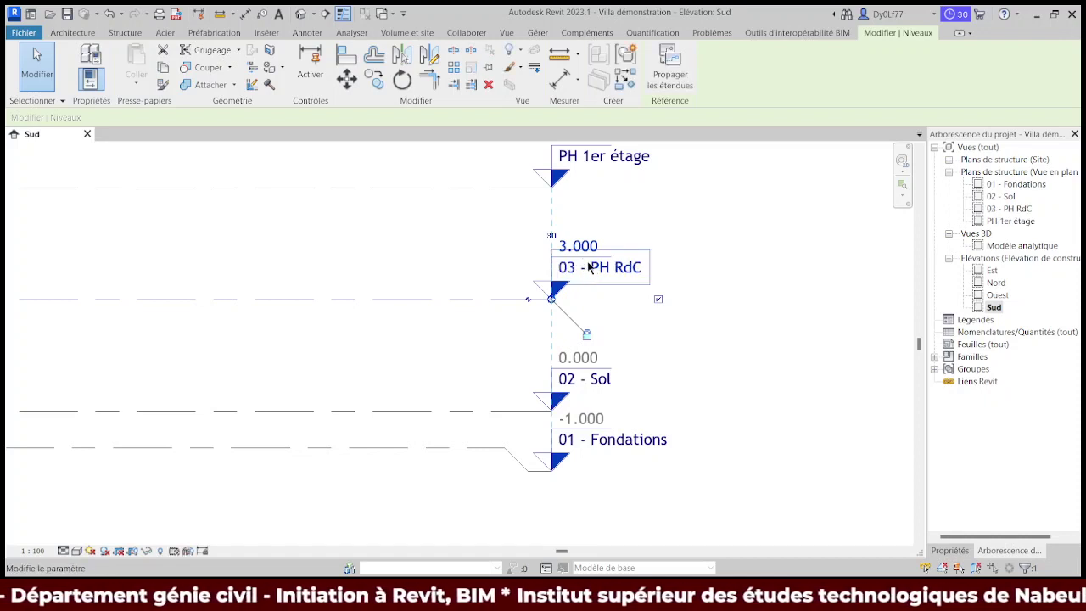
left_click(600, 160)
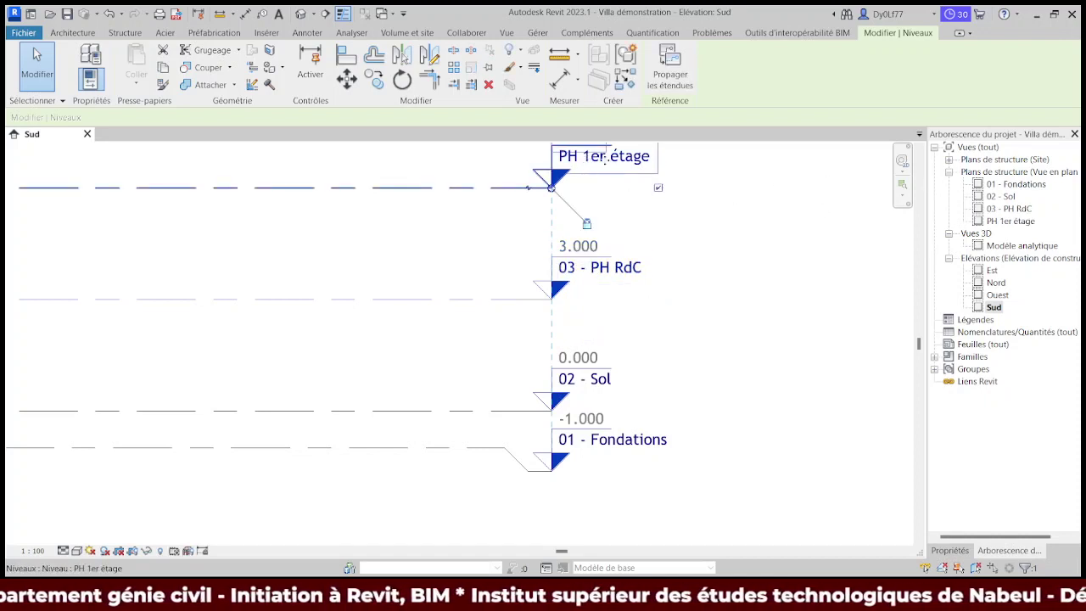
left_click(605, 158)
left_click(619, 157)
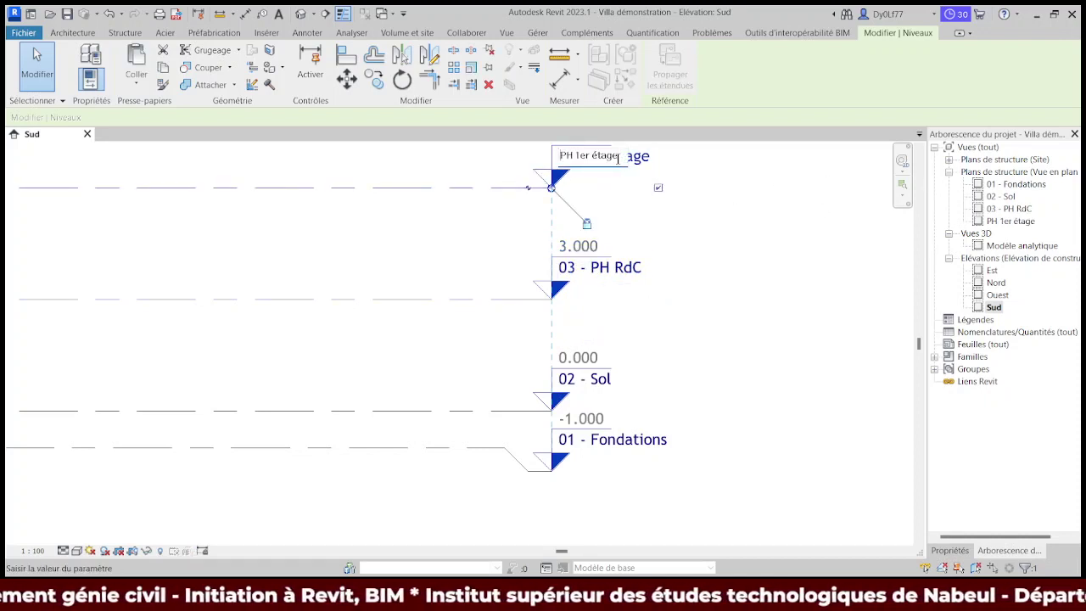
key("Home")
type("04")
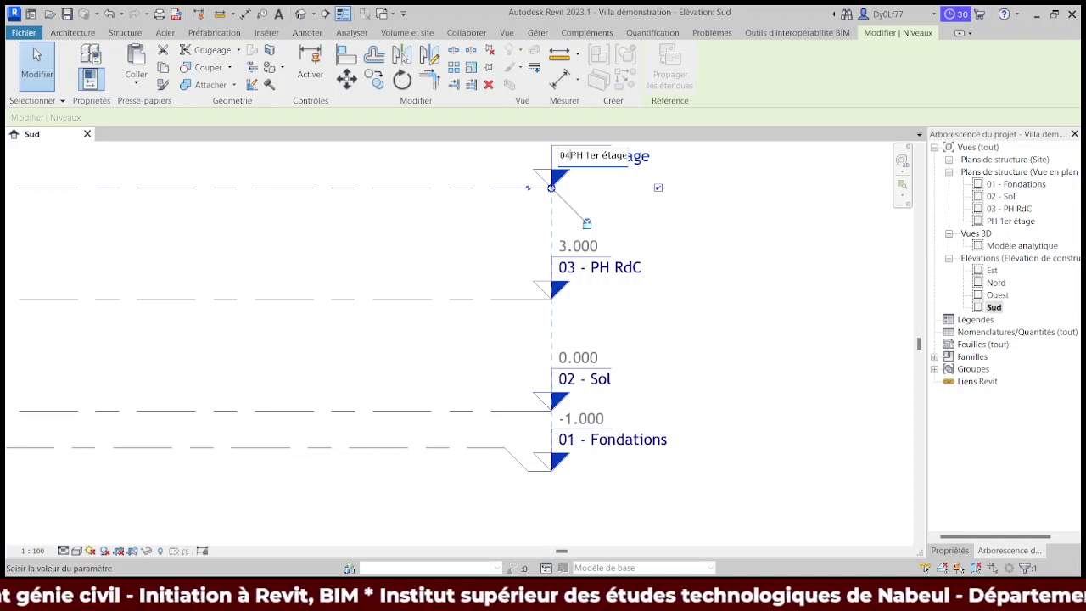
type(" -")
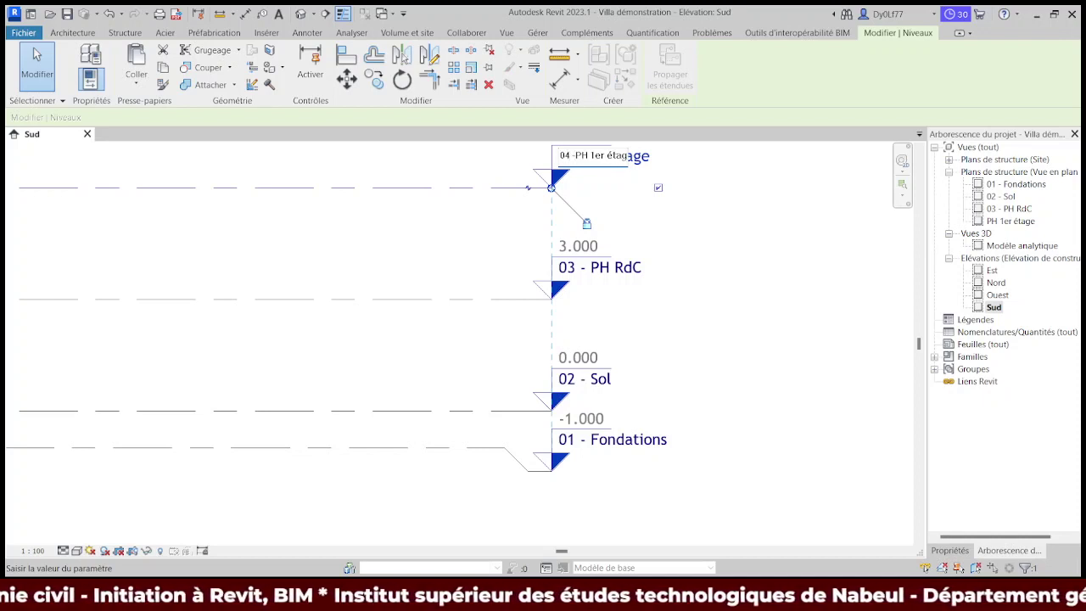
key("Return")
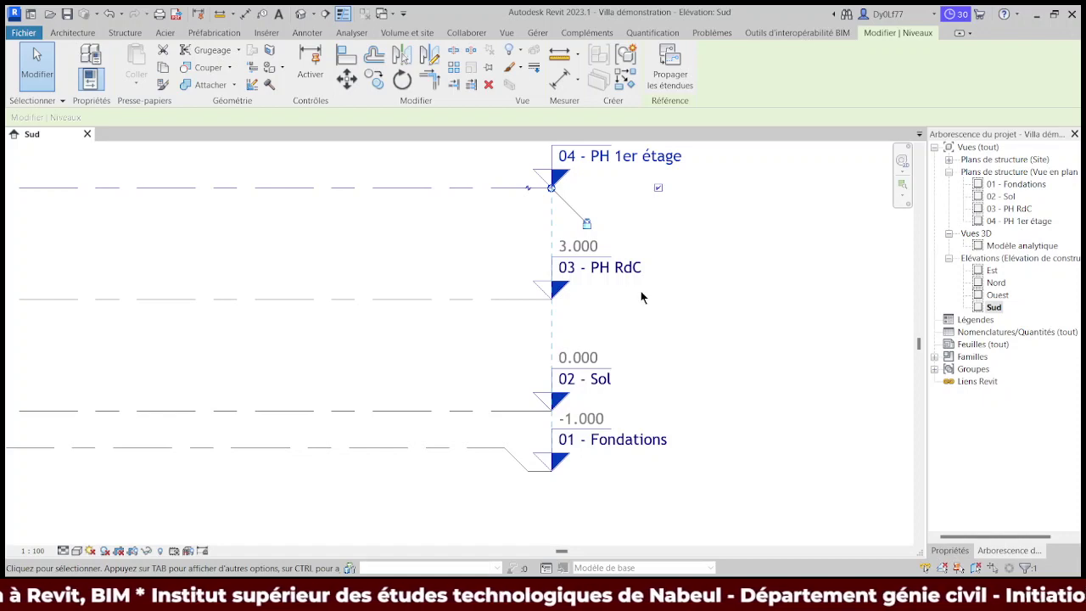
scroll(642, 297, "down", 3)
Step: Open the Ouest elevation and offset the 01 - Fondations label clear of 02 - Sol
key("Escape")
mouse_move(416, 322)
middle_mouse_down()
mouse_move(551, 340)
mouse_move(520, 353)
middle_mouse_up()
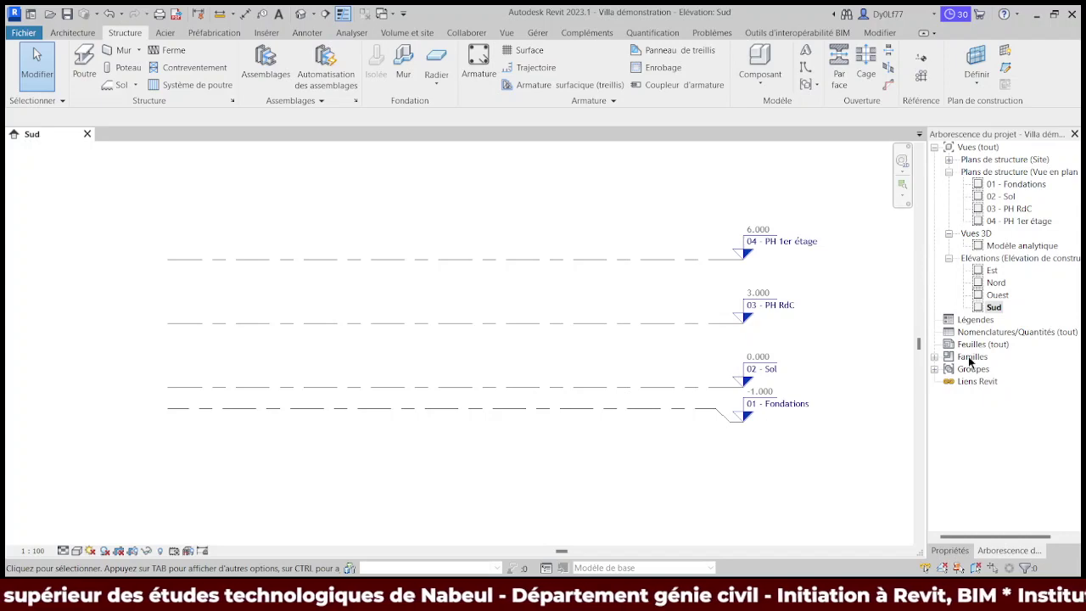
double_click(998, 295)
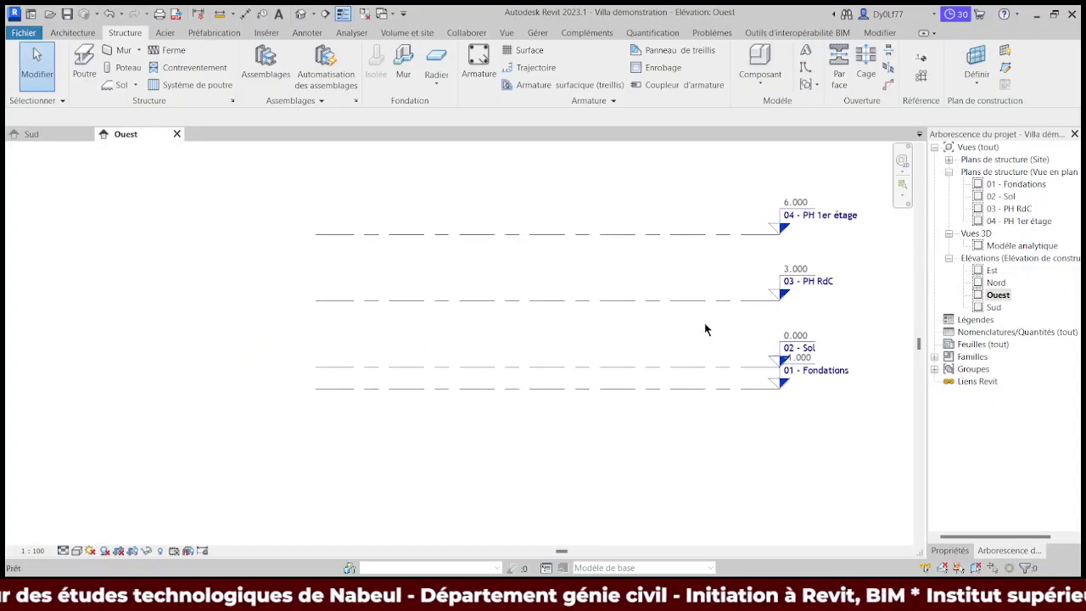
left_click(711, 388)
left_click(765, 396)
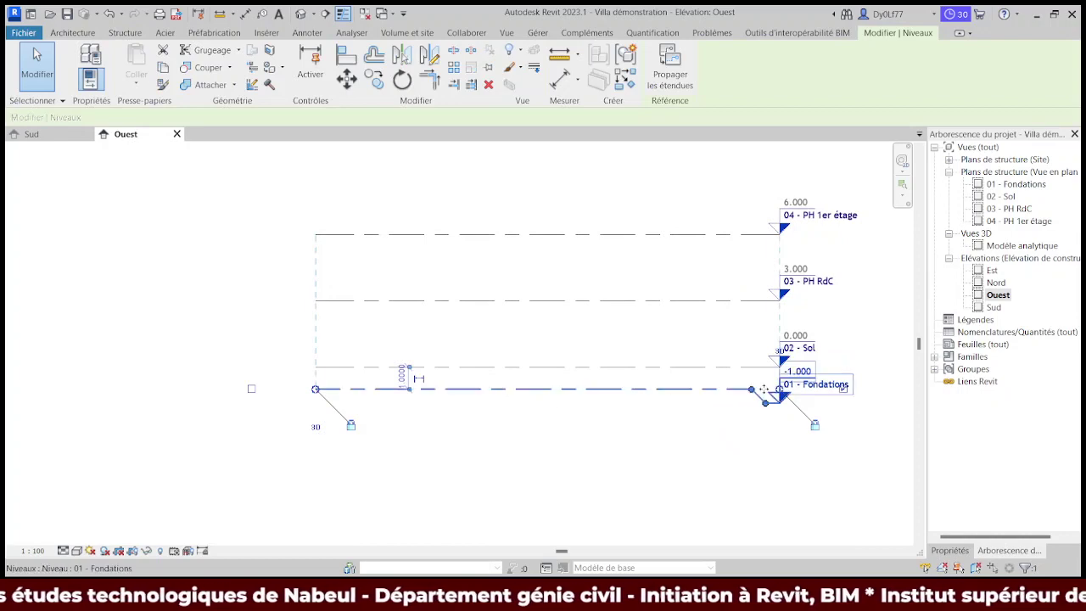
Step: Open the Nord elevation, offset its 01 - Fondations label, then open the Est elevation
double_click(996, 282)
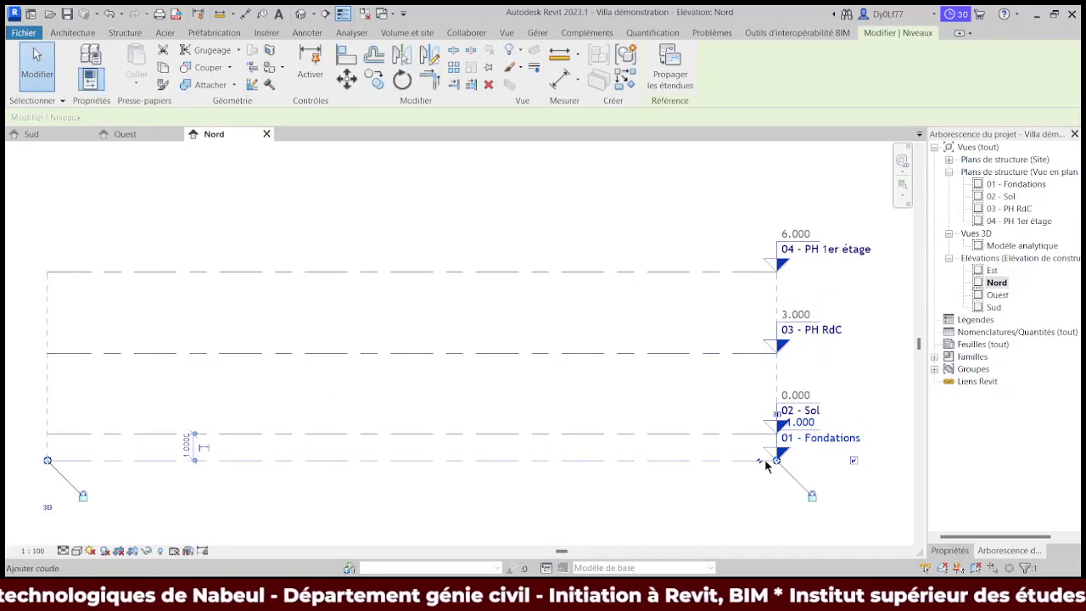
left_click(759, 462)
double_click(991, 270)
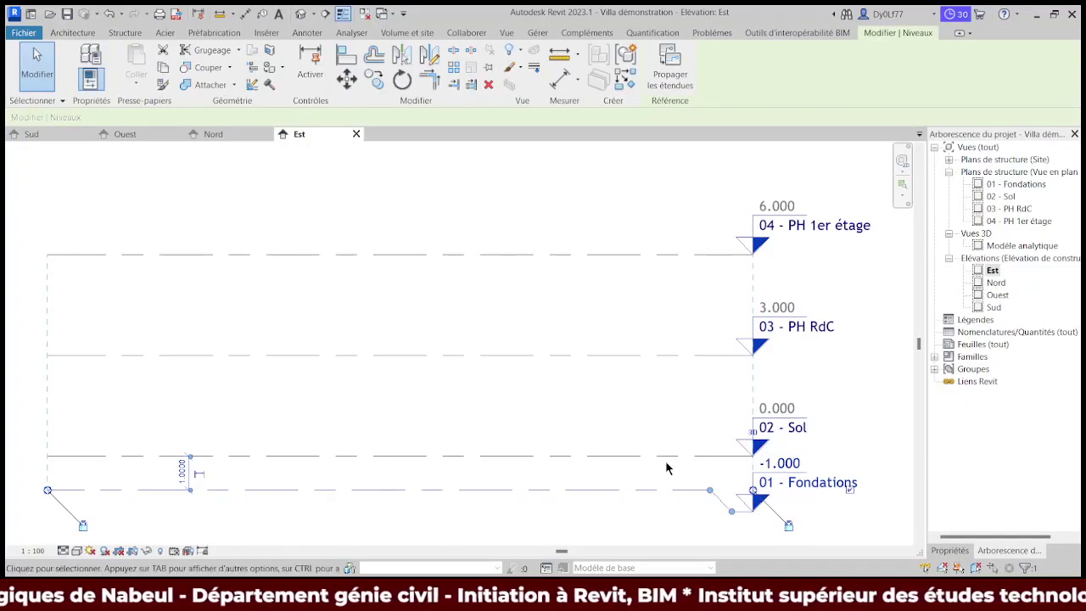
scroll(593, 430, "down", 2)
scroll(582, 382, "down", 1)
key("Escape")
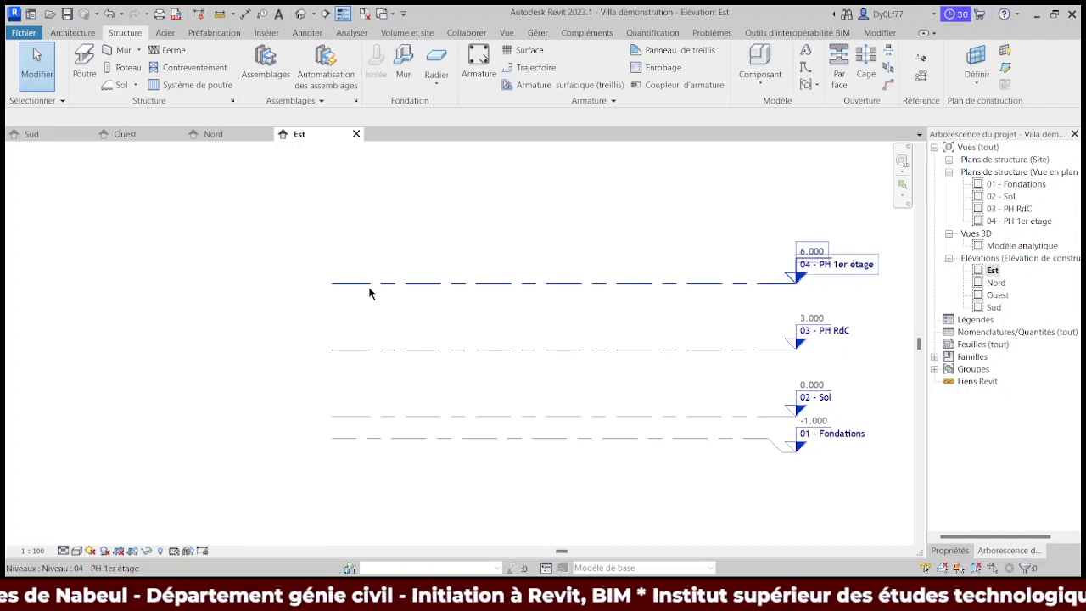
left_click(368, 289)
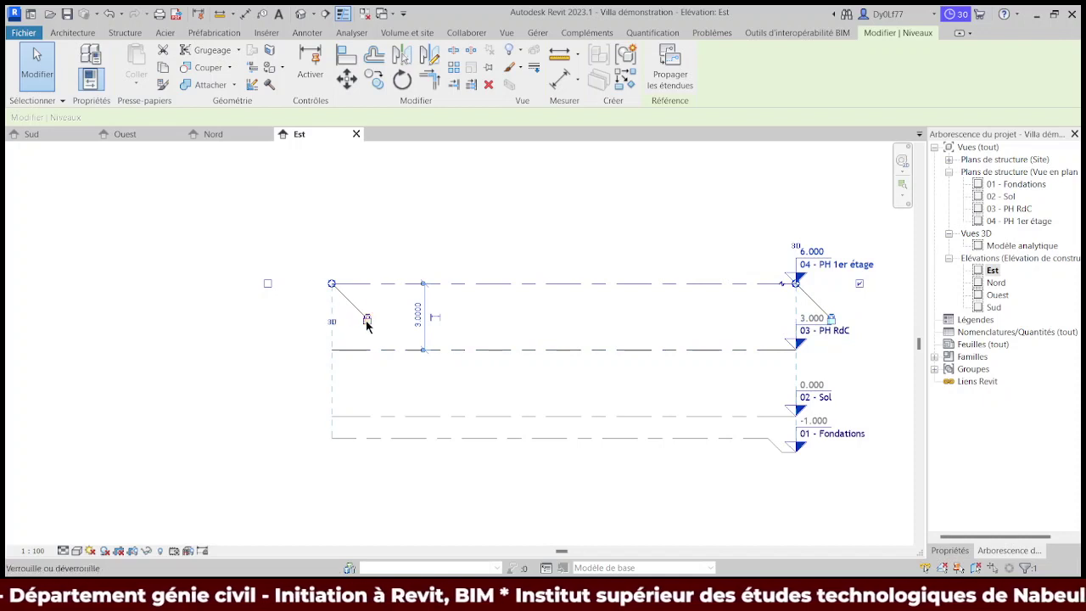
left_click_drag(330, 286, 221, 284)
left_click(346, 309)
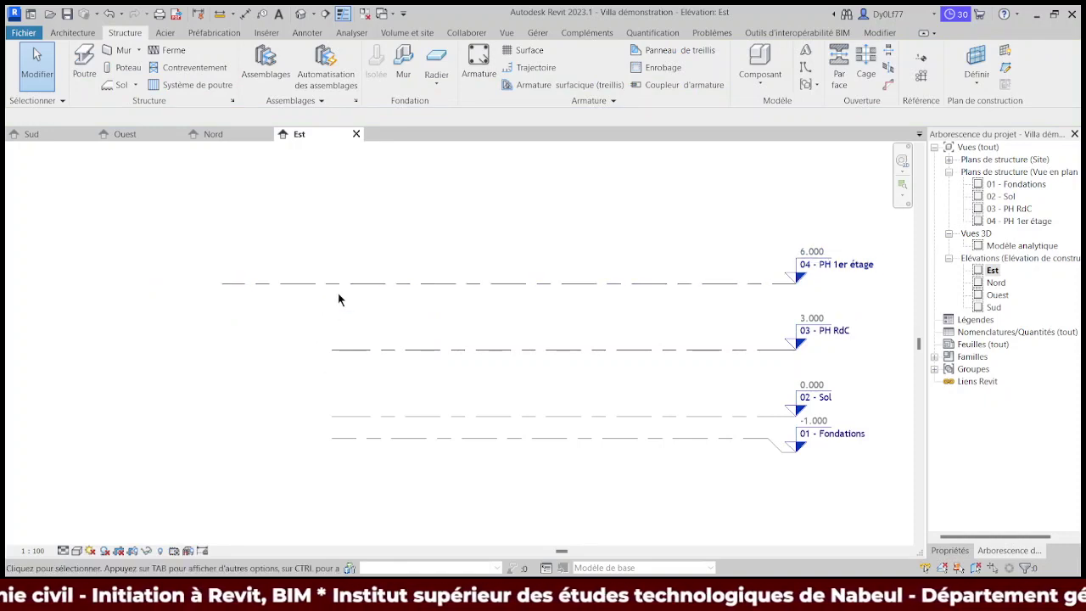
left_click(335, 284)
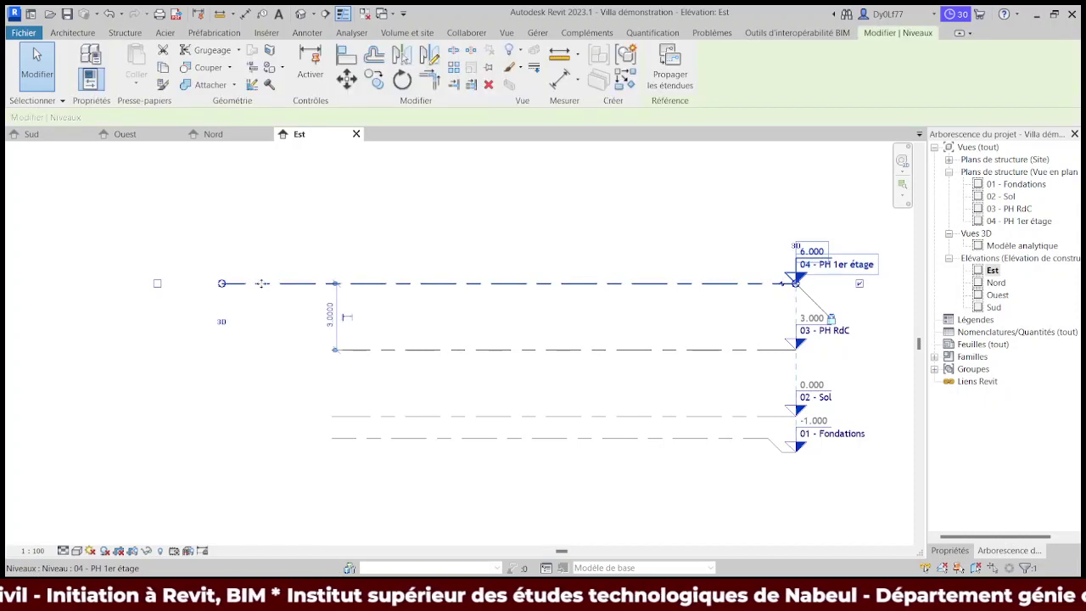
mouse_move(221, 284)
left_mouse_down()
mouse_move(314, 292)
mouse_move(331, 284)
left_mouse_up()
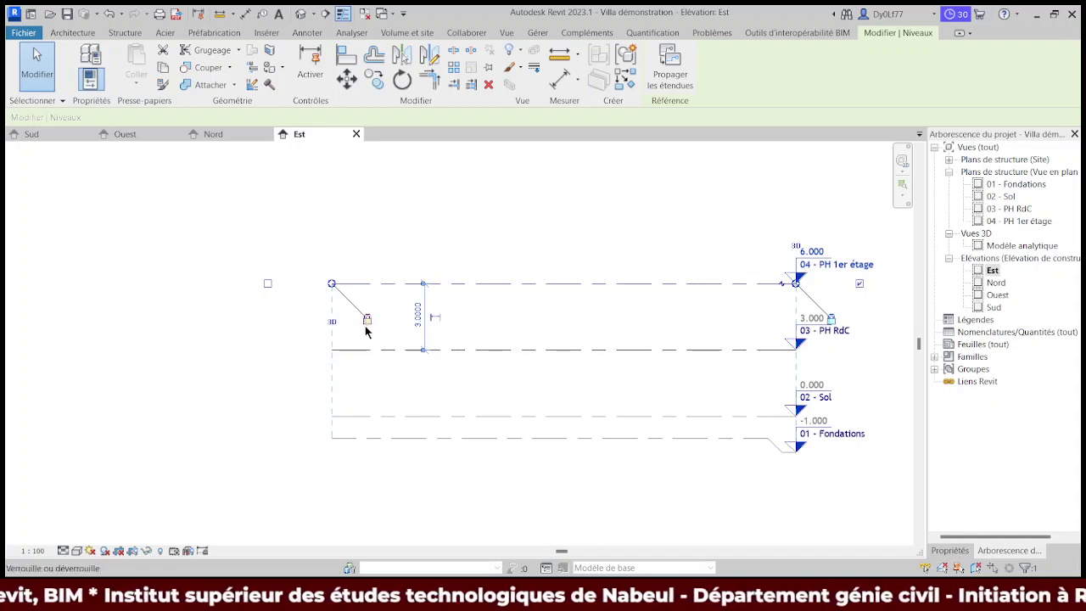
left_click(332, 283)
mouse_move(332, 283)
left_mouse_down()
mouse_move(410, 284)
mouse_move(332, 284)
left_mouse_up()
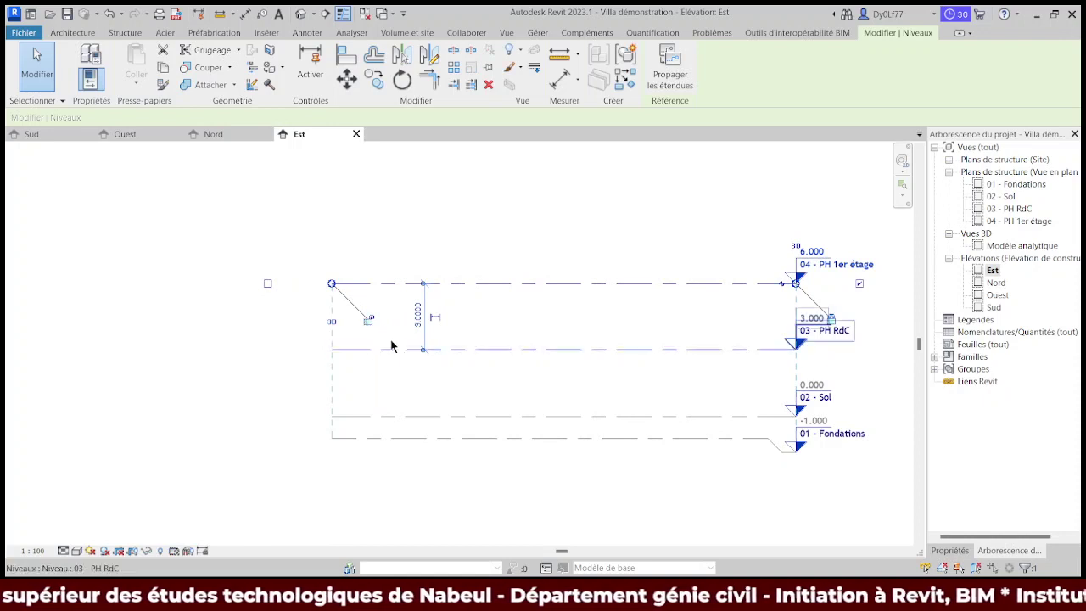
left_click_drag(332, 284, 198, 283)
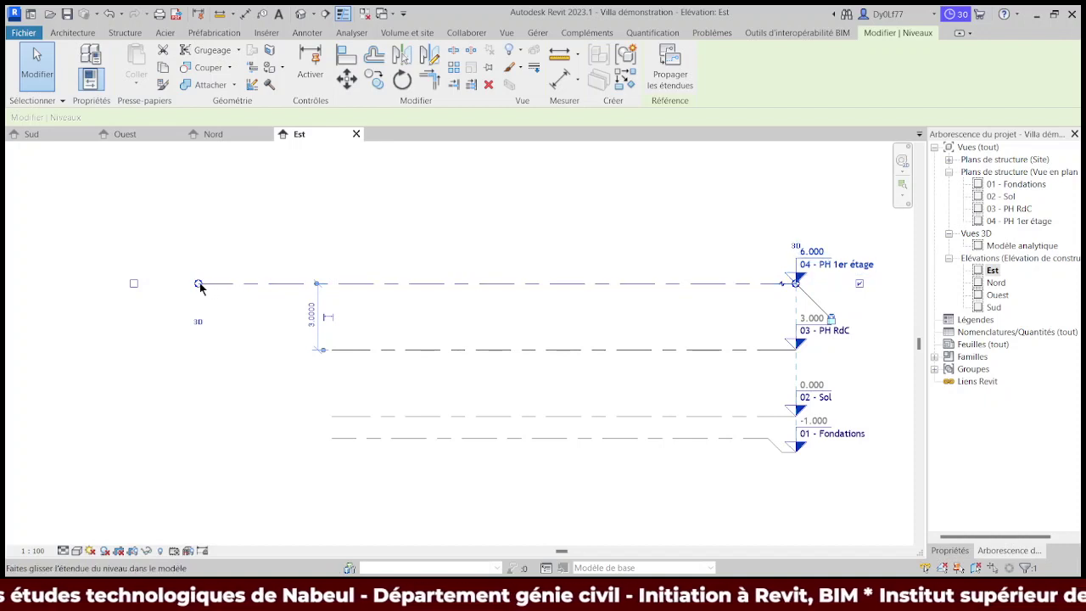
left_click_drag(201, 287, 331, 283)
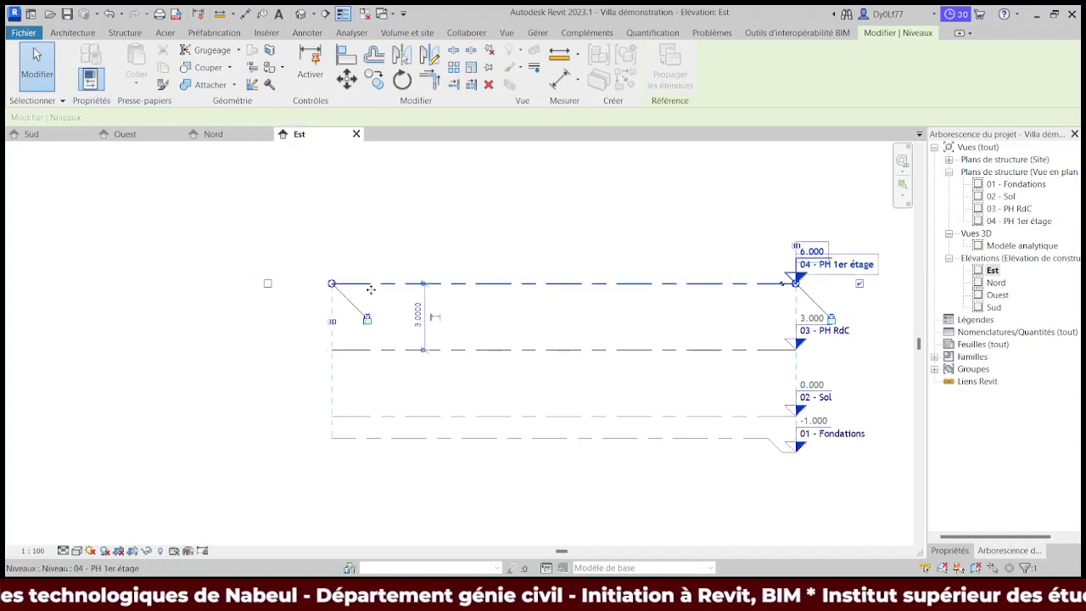
left_click(430, 240)
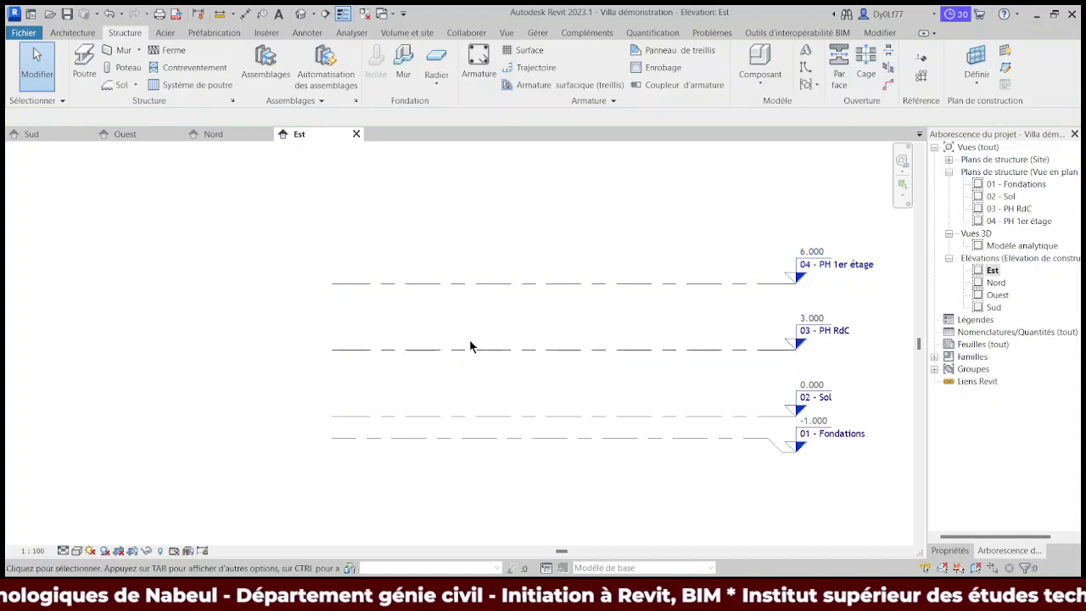
mouse_move(562, 342)
middle_mouse_down()
mouse_move(402, 300)
mouse_move(396, 354)
middle_mouse_up()
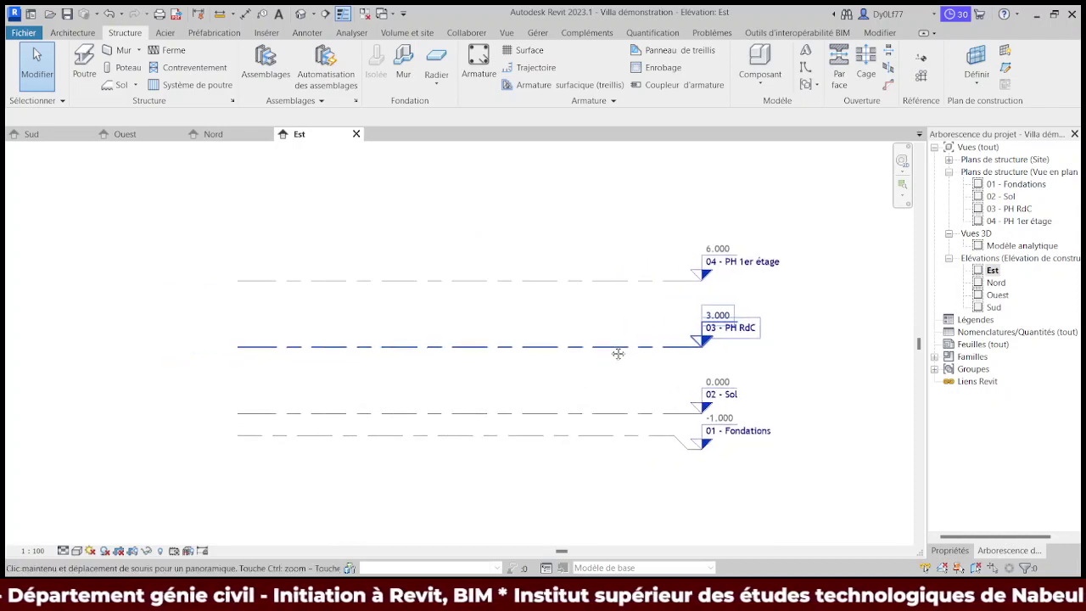
middle_click_drag(570, 387, 632, 366)
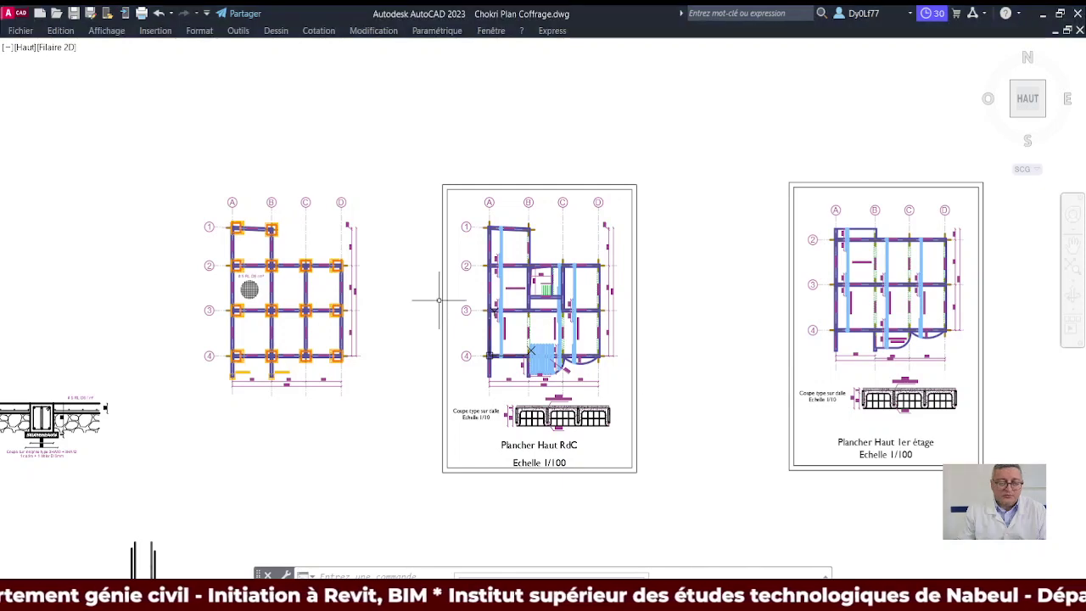
scroll(281, 301, "up", 5)
middle_click_drag(281, 301, 461, 296)
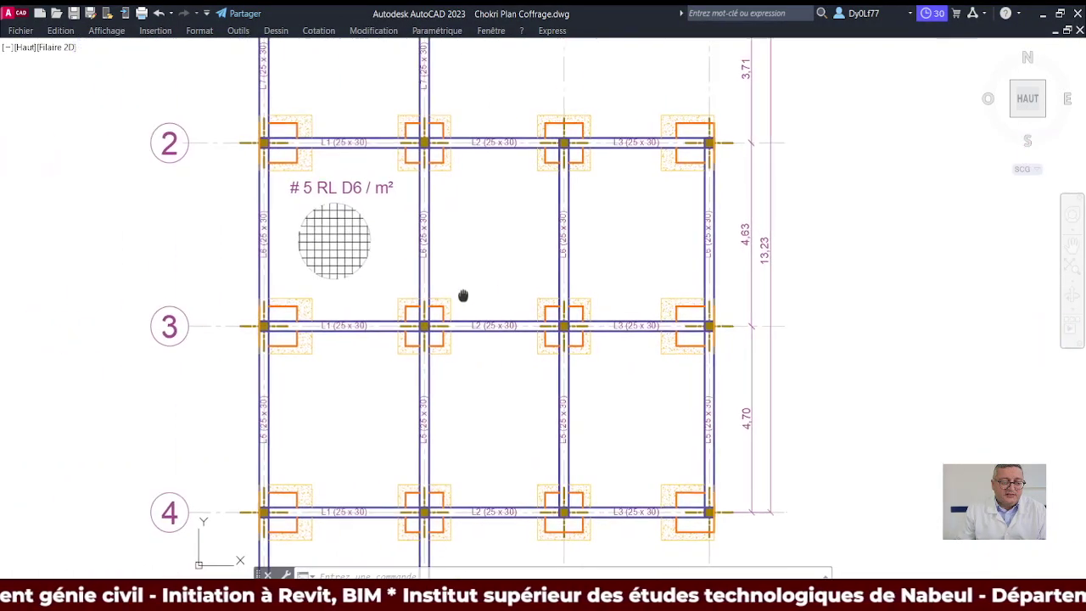
scroll(492, 293, "down", 5)
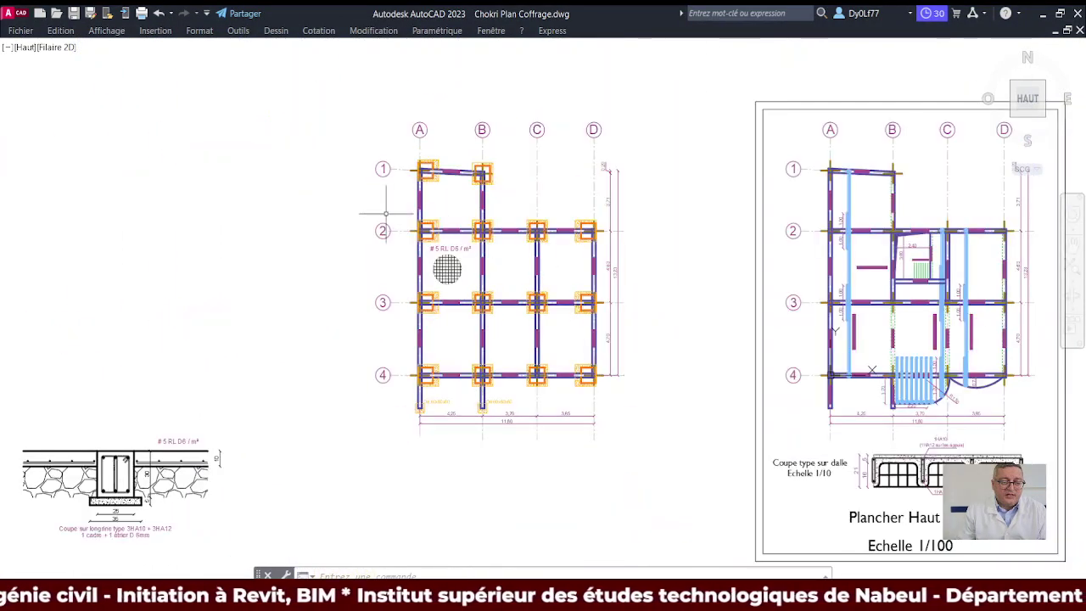
scroll(619, 352, "up", 3)
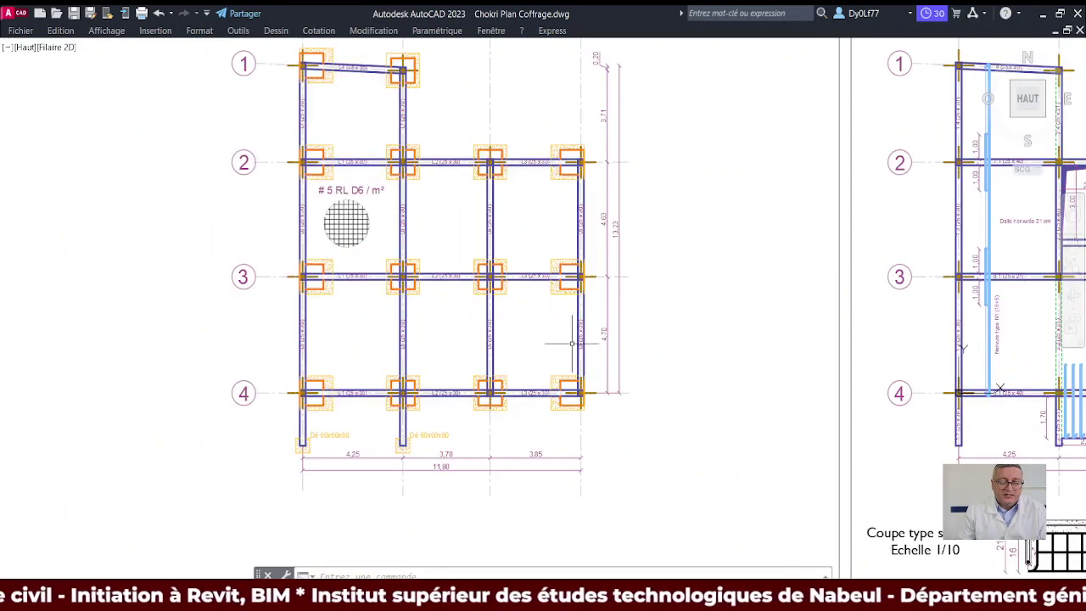
mouse_move(467, 178)
middle_mouse_down()
mouse_move(507, 363)
mouse_move(472, 161)
middle_mouse_up()
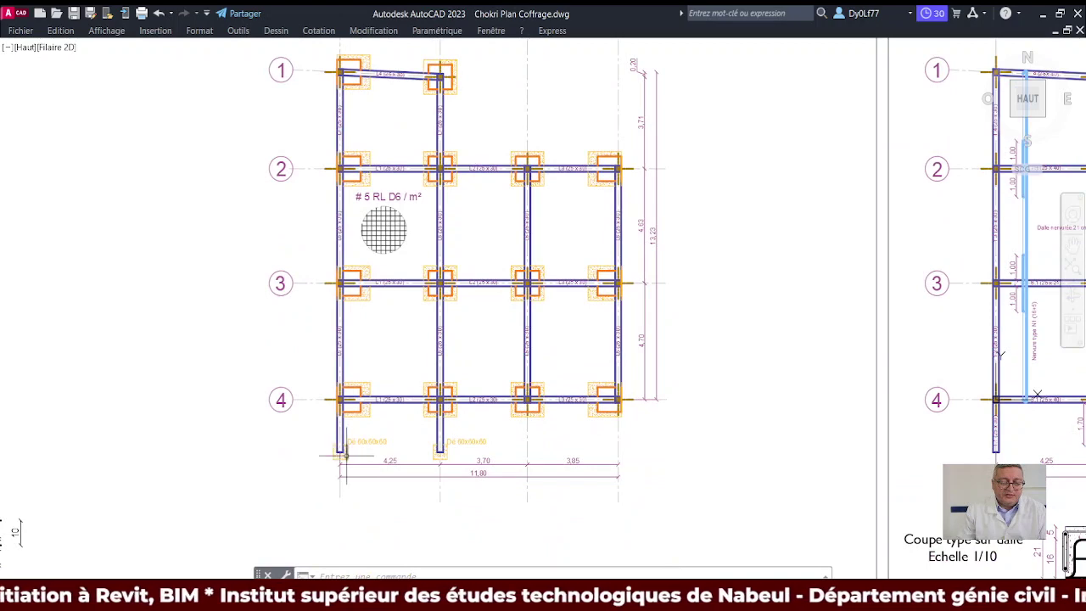
left_click(391, 461)
key("Escape")
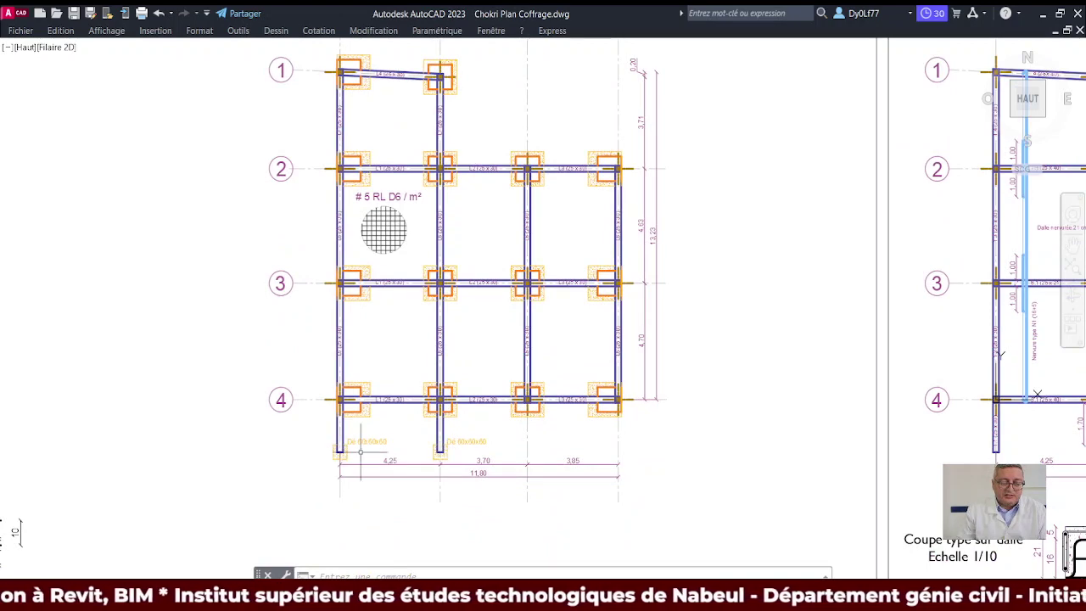
middle_click_drag(443, 307, 441, 353)
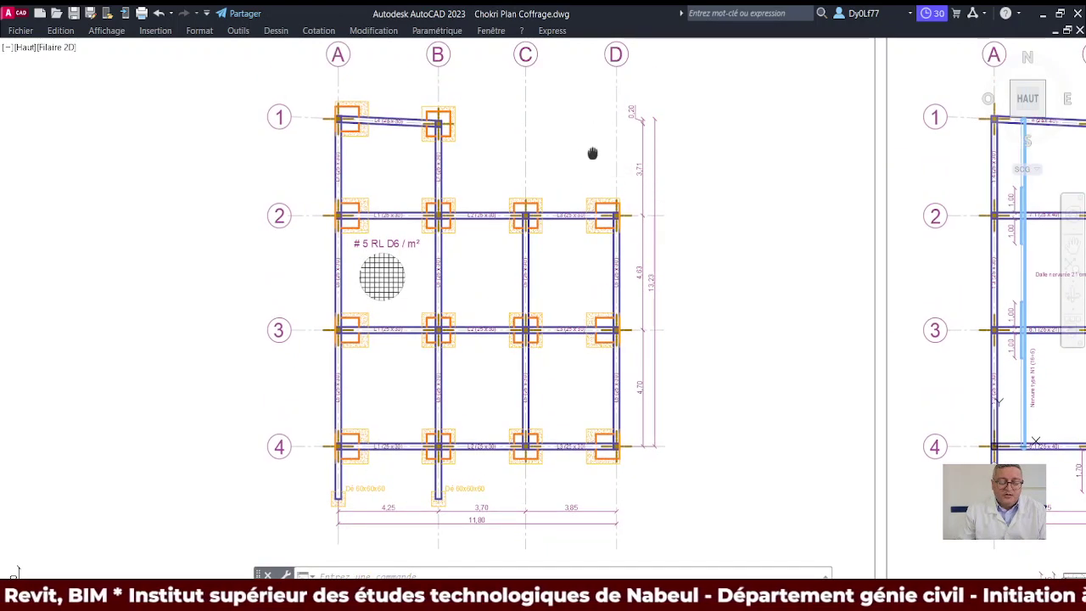
middle_click_drag(591, 155, 549, 195)
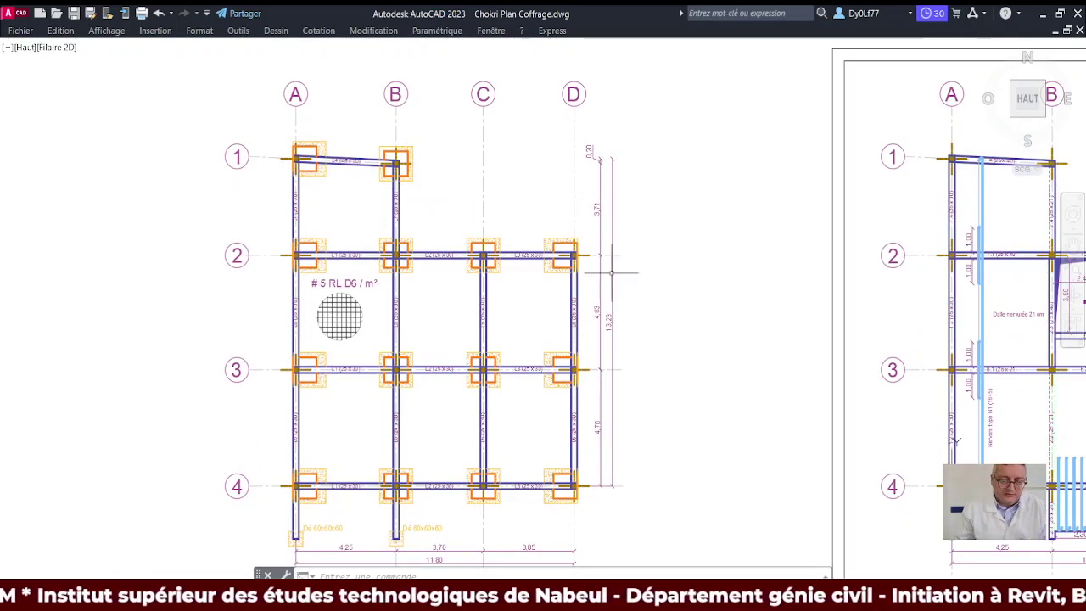
mouse_move(490, 409)
middle_mouse_down()
mouse_move(509, 350)
mouse_move(506, 415)
middle_mouse_up()
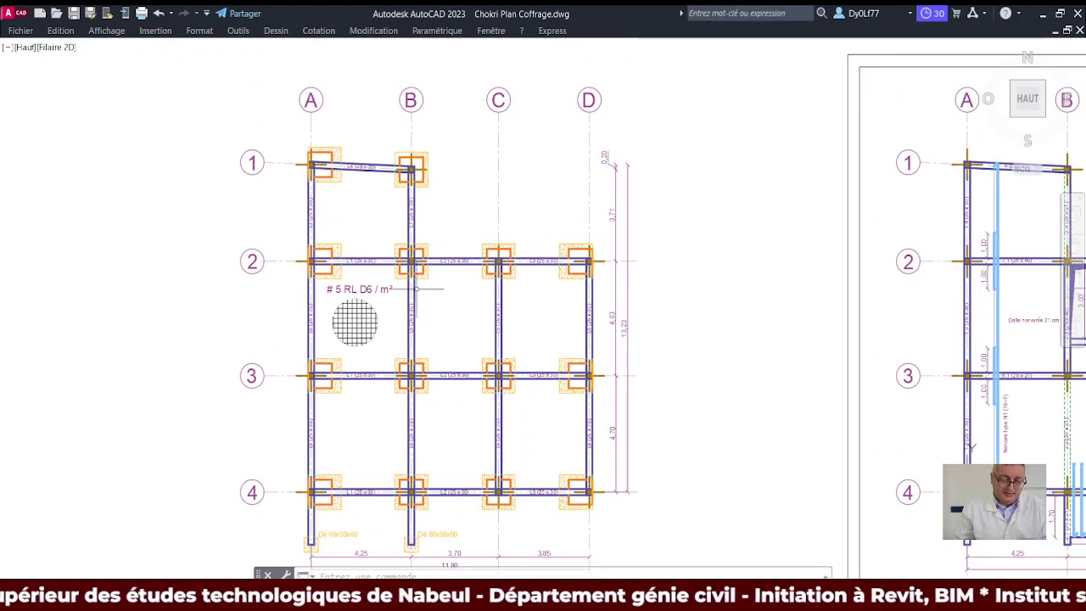
scroll(397, 431, "up", 5)
scroll(397, 431, "up", 5)
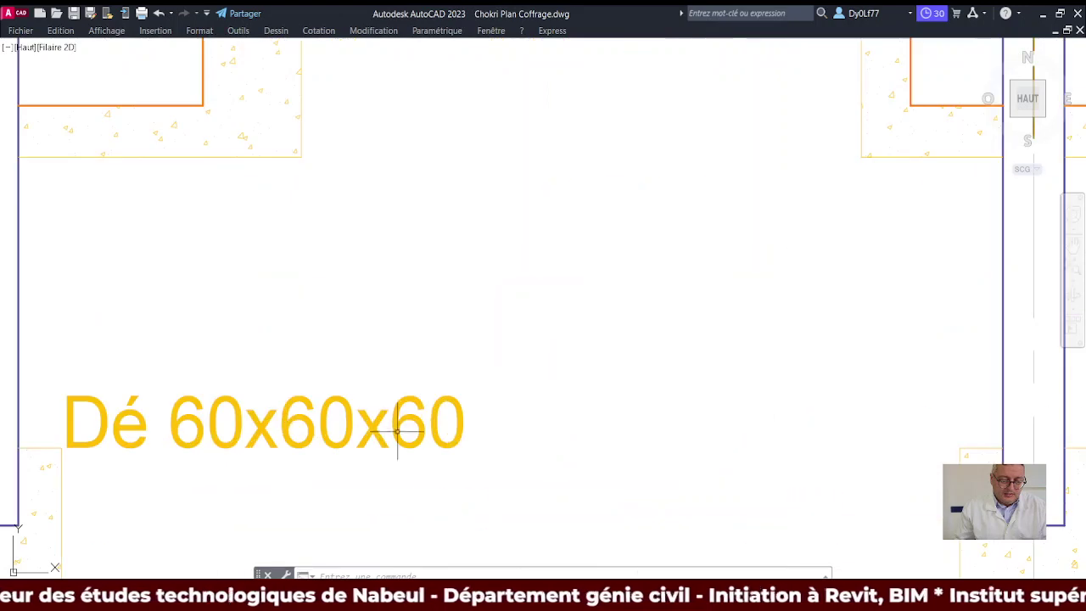
scroll(439, 369, "down", 5)
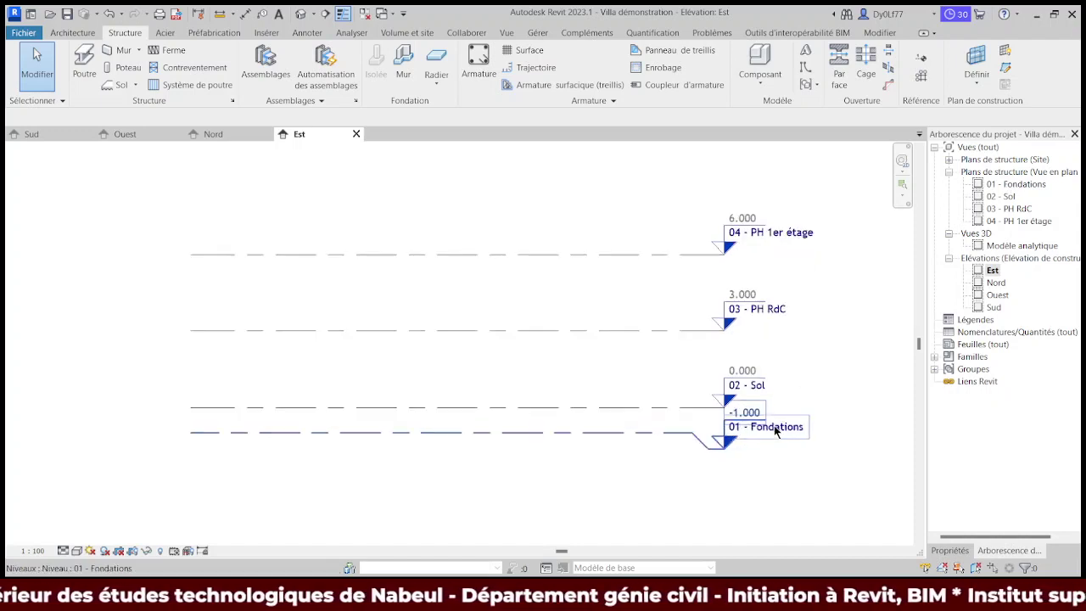
Step: Open the 01 - Fondations structural plan from its level head in the Est elevation
scroll(774, 425, "up", 5)
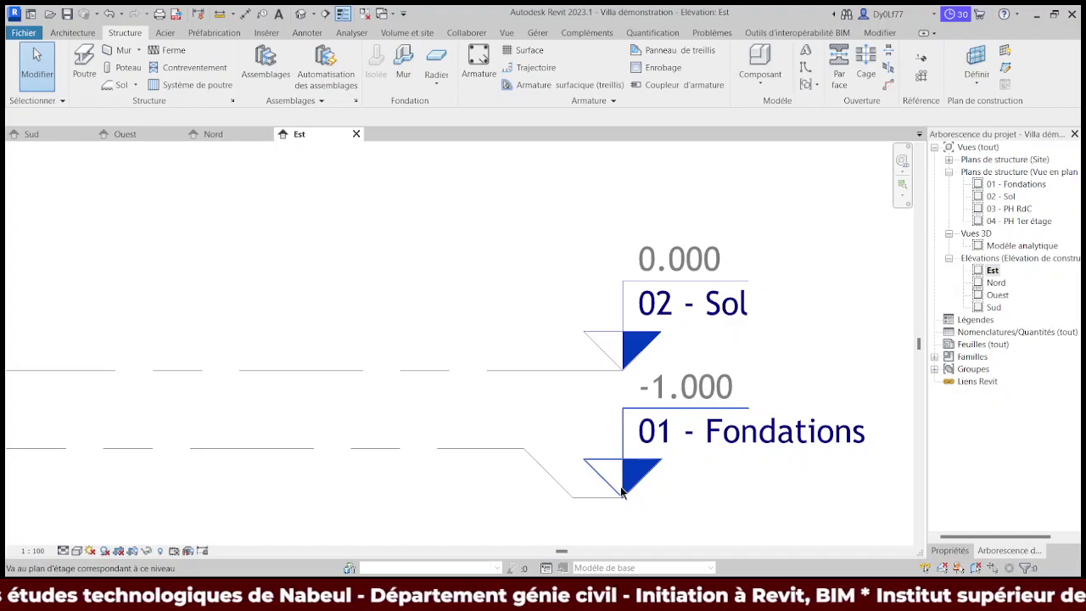
double_click(621, 492)
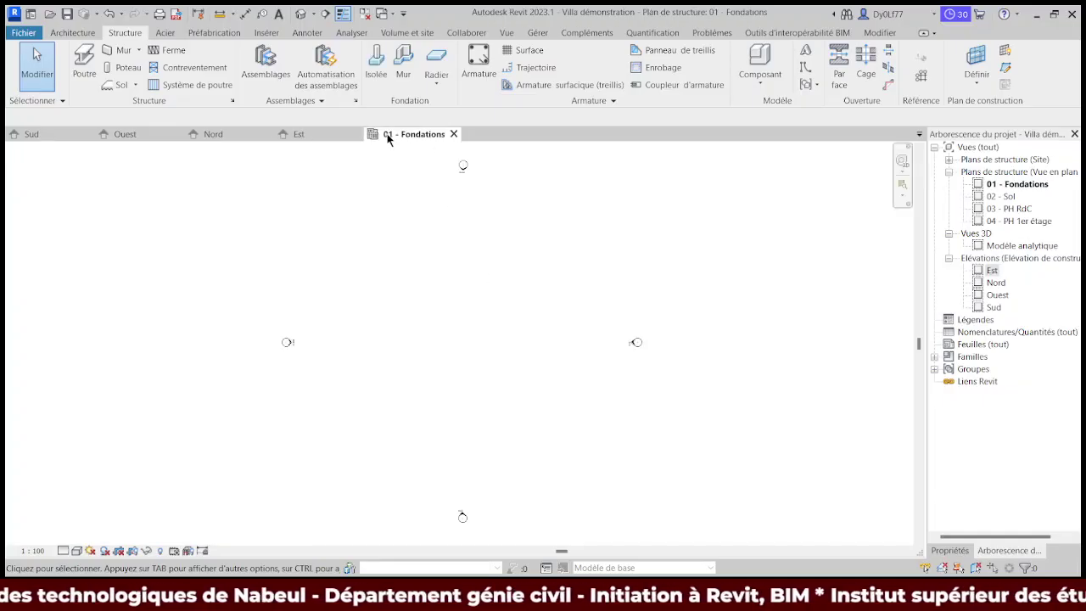
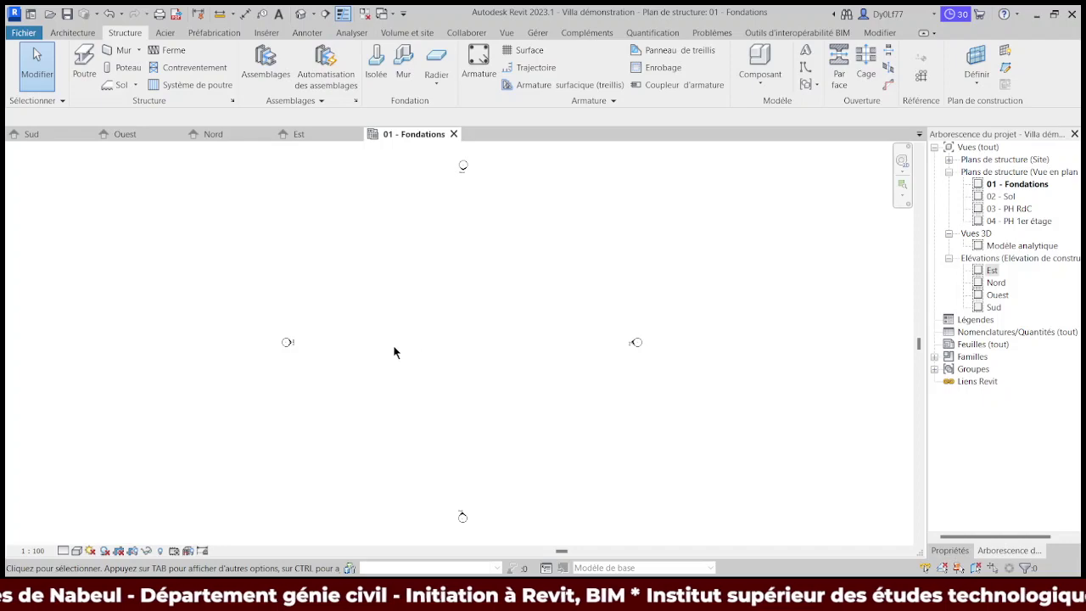
Step: Check the levels in the Sud elevation, then start the Grid tool on the 01 - Fondations plan
left_click(34, 134)
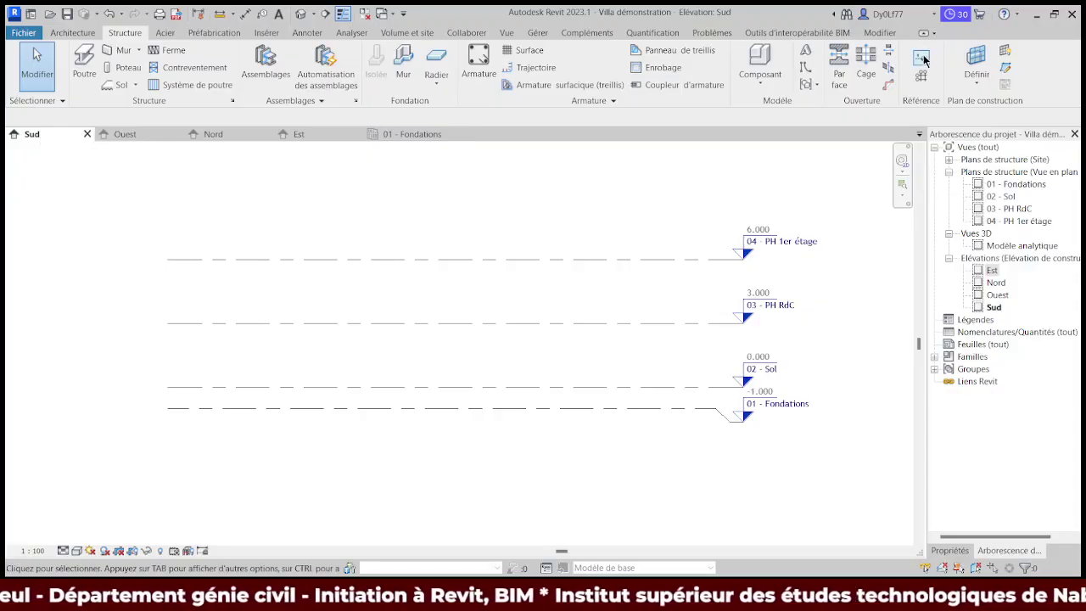
left_click(412, 134)
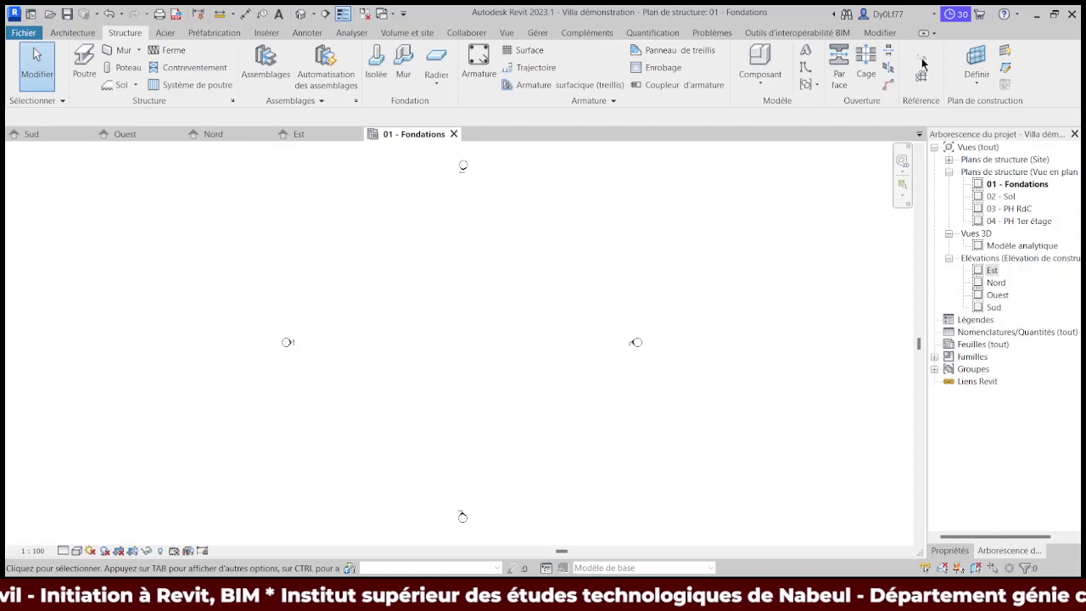
left_click(922, 77)
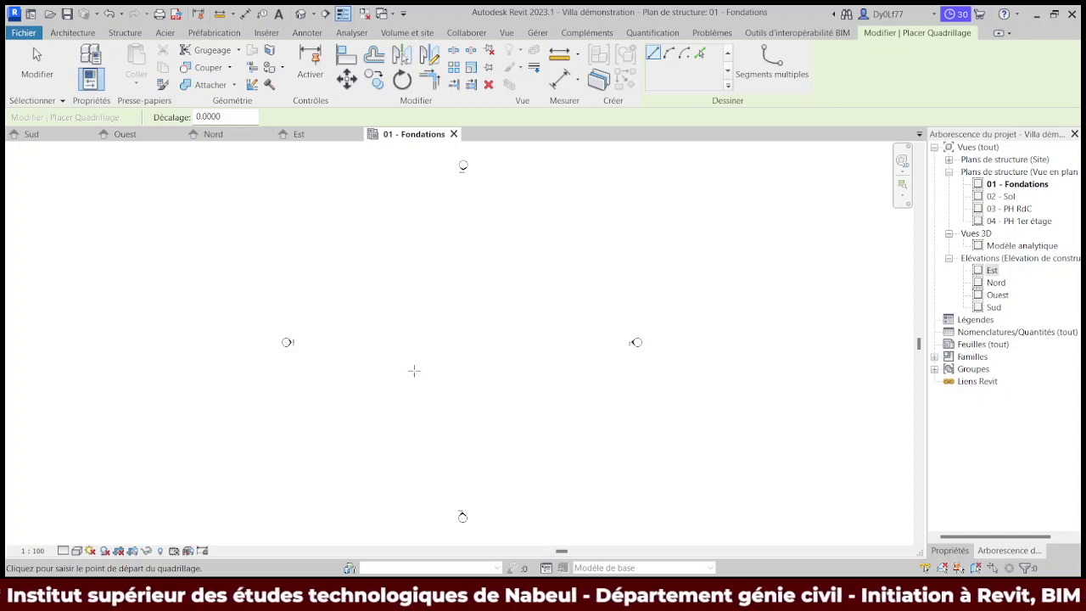
Step: Draw a vertical grid line on the 01 - Fondations plan and label it A
left_click(421, 388)
left_click(421, 273)
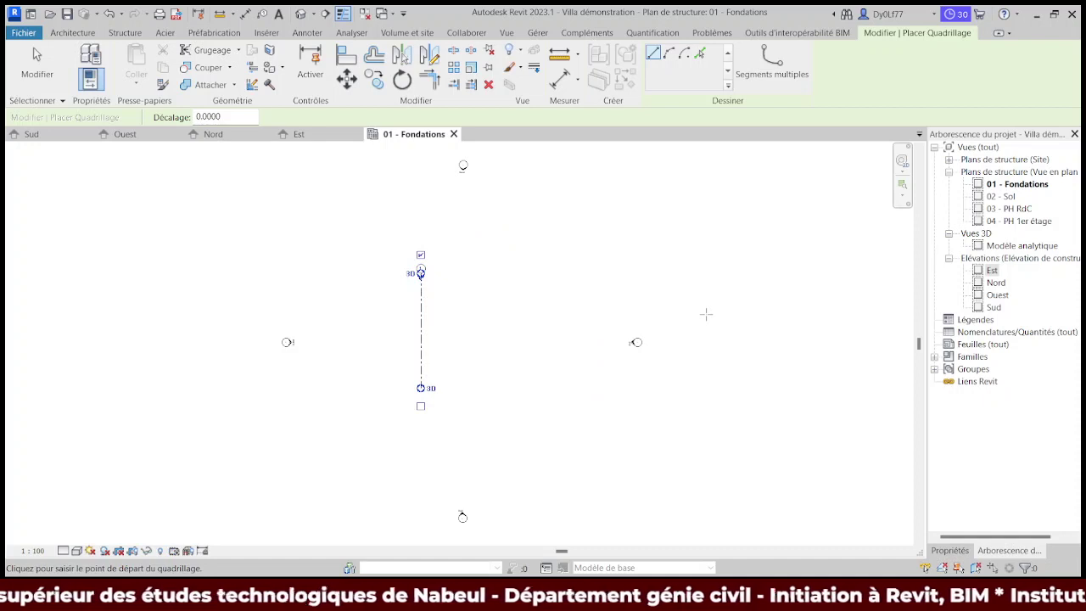
scroll(438, 291, "up", 2)
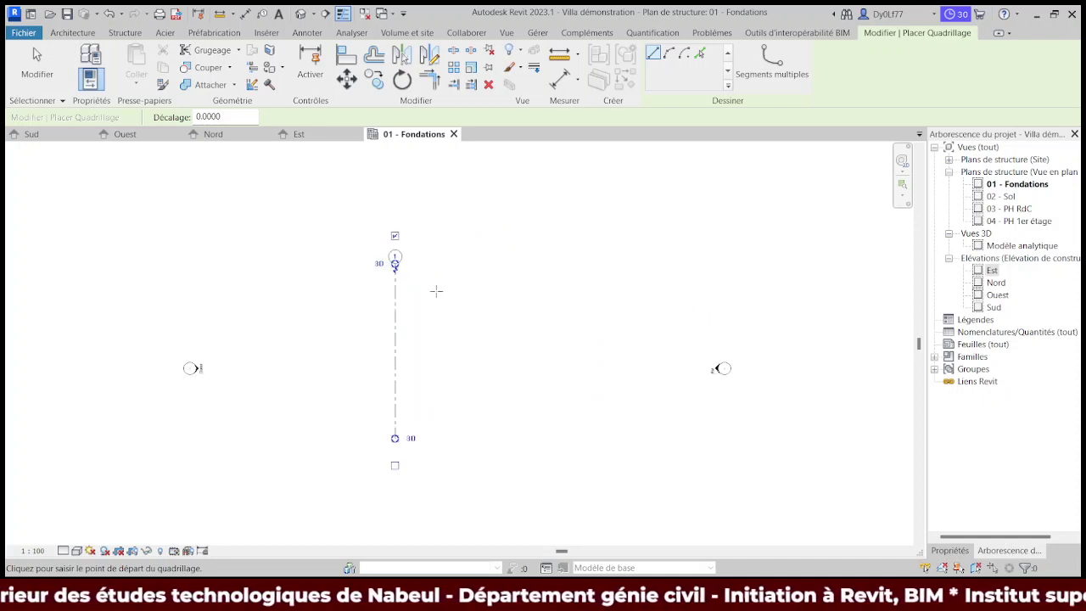
scroll(440, 290, "up", 2)
key("Escape")
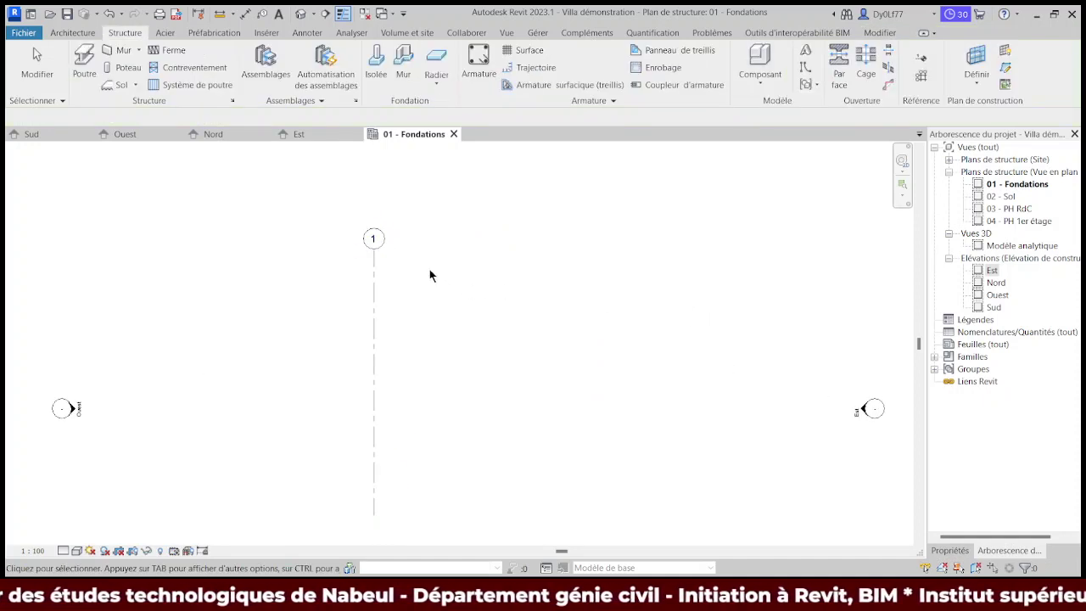
double_click(374, 238)
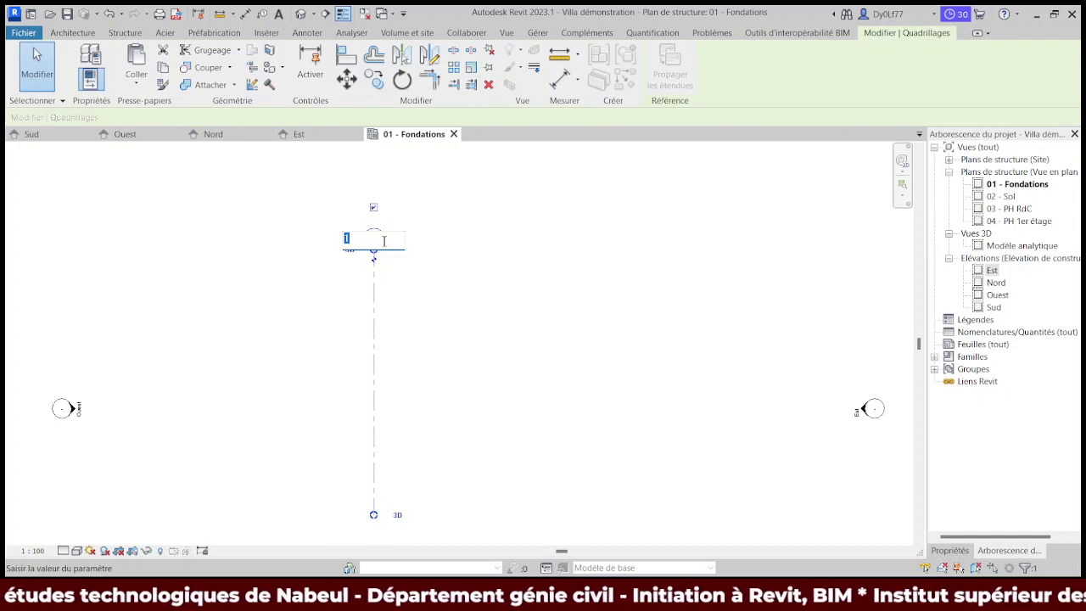
type("A")
key("Return")
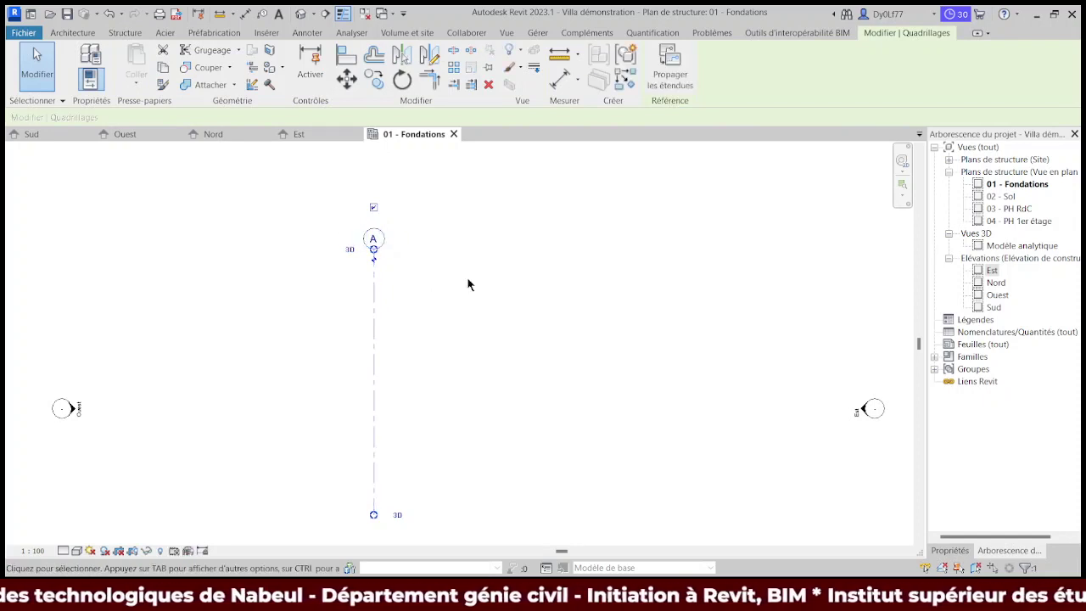
left_click(520, 356)
Step: Recentre the view and nudge grid A slightly lower on the plan
scroll(554, 362, "down", 2)
middle_click_drag(554, 362, 520, 286)
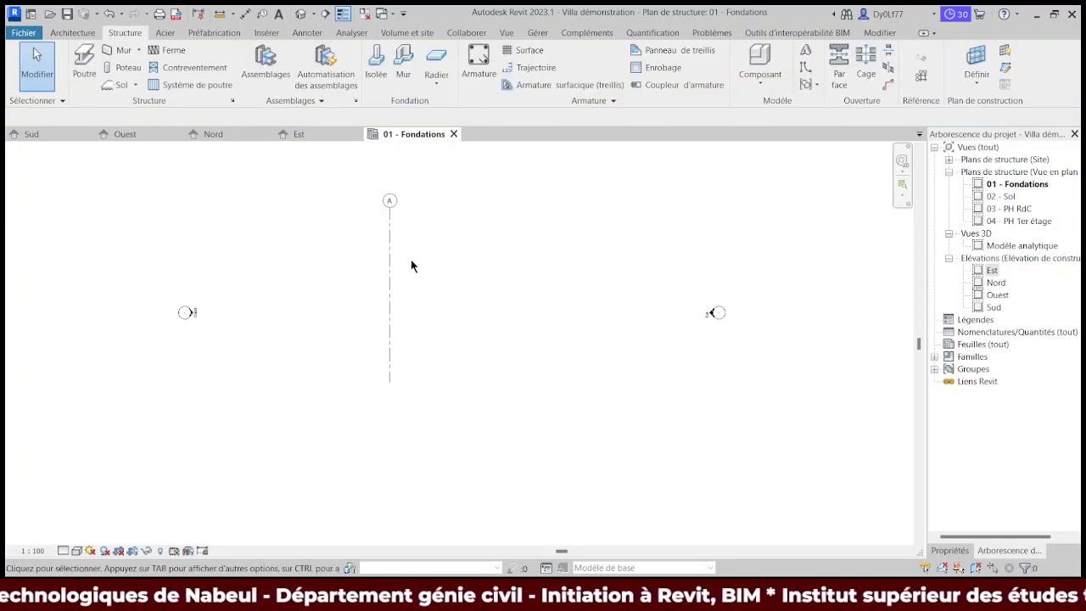
middle_click_drag(412, 266, 436, 327)
scroll(436, 328, "up", 1)
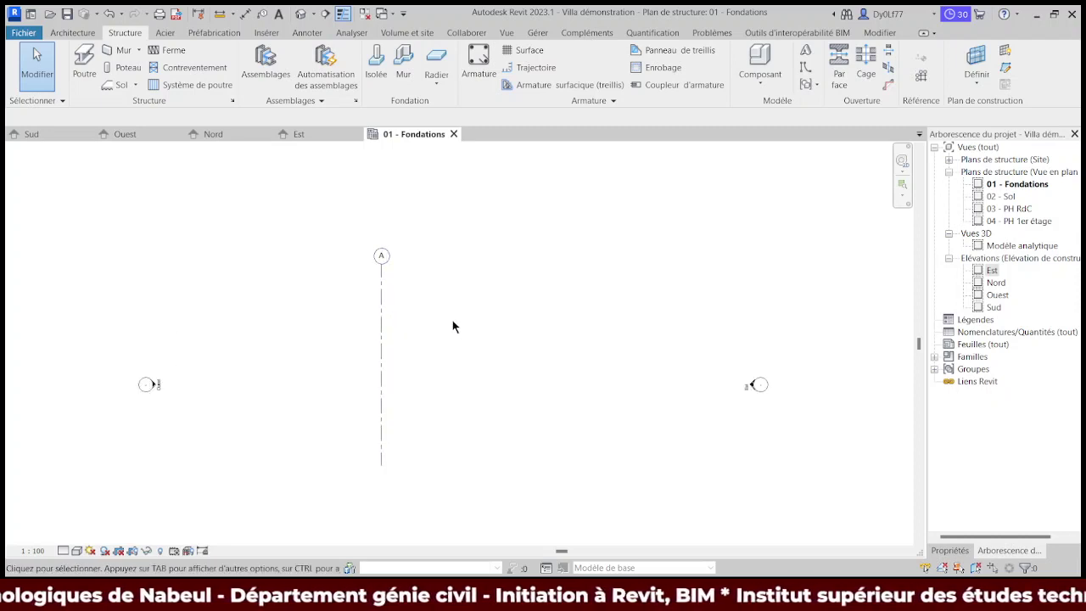
scroll(452, 320, "down", 1)
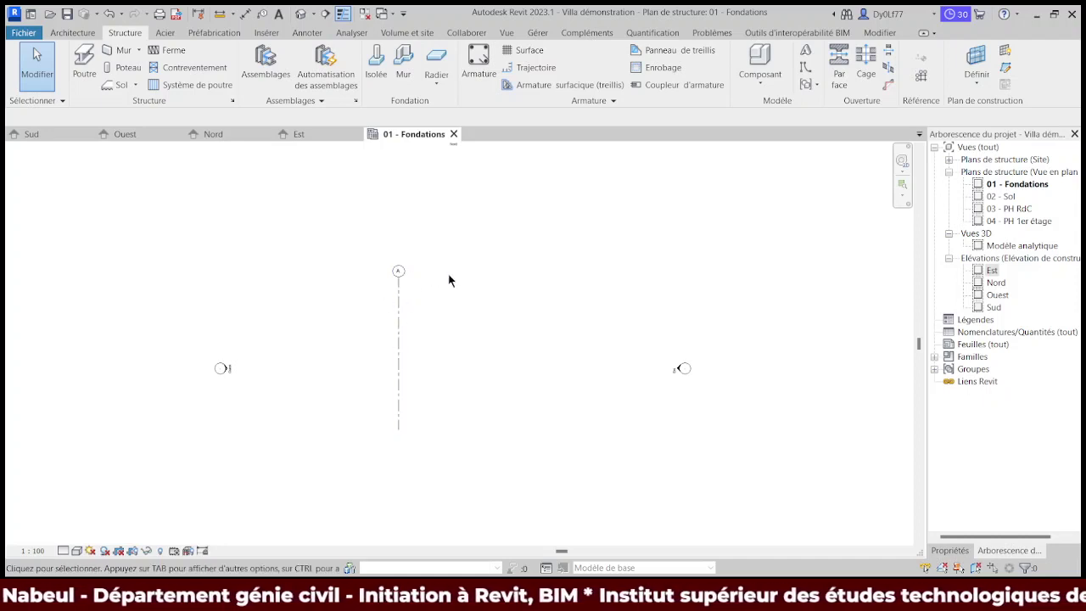
scroll(458, 280, "down", 1)
left_click(418, 299)
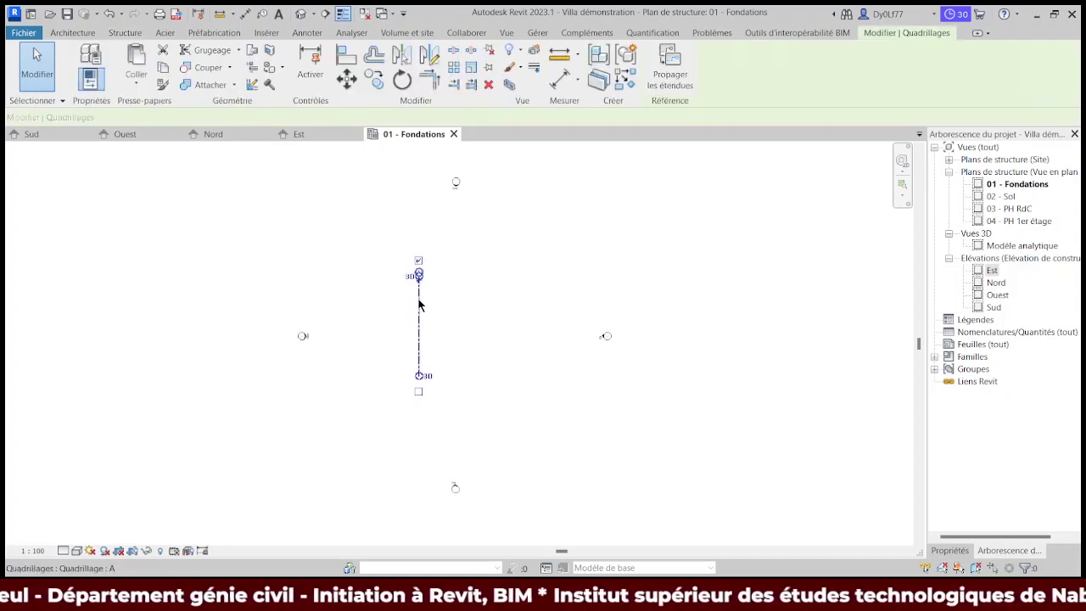
left_click_drag(417, 297, 416, 315)
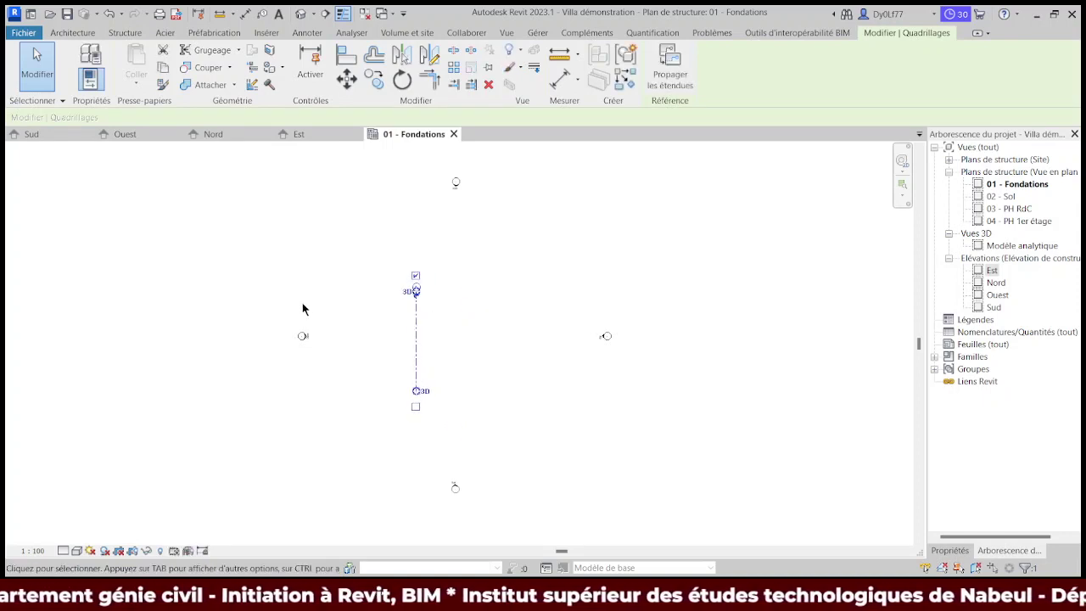
scroll(445, 339, "up", 2)
key("Escape")
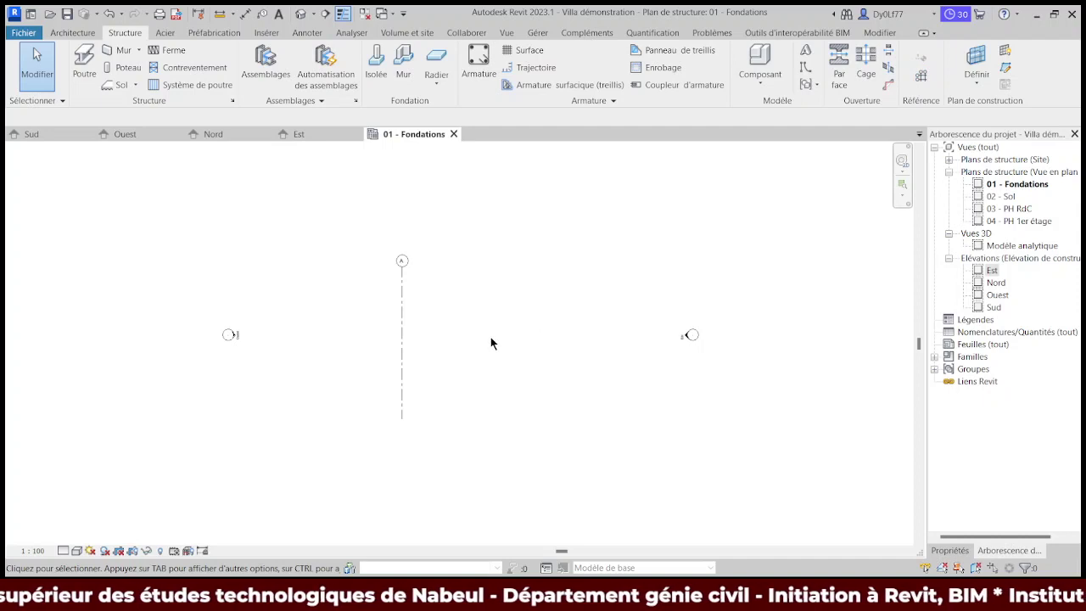
key("g")
key("r")
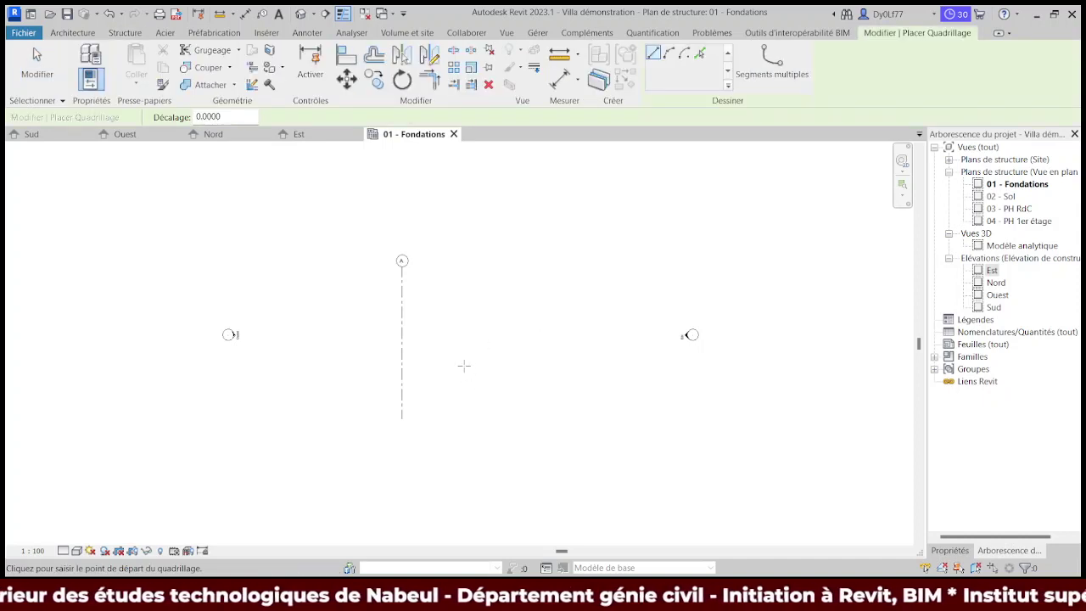
Step: Create grid B from grid A using Pick Lines with a 4.25 offset
left_click(700, 53)
type("4.2500")
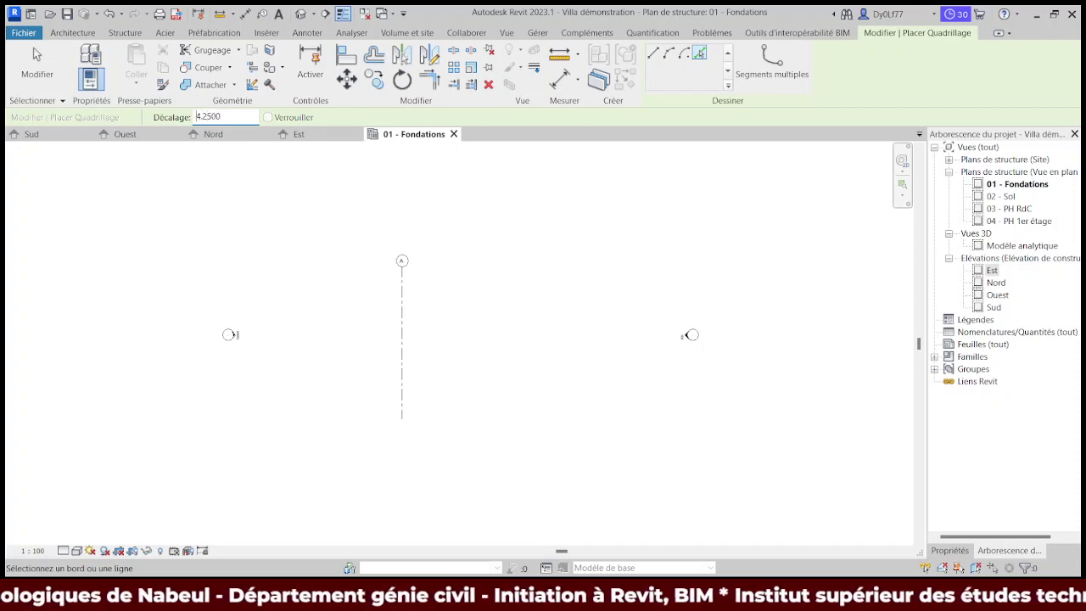
left_click(407, 282)
scroll(445, 276, "up", 2)
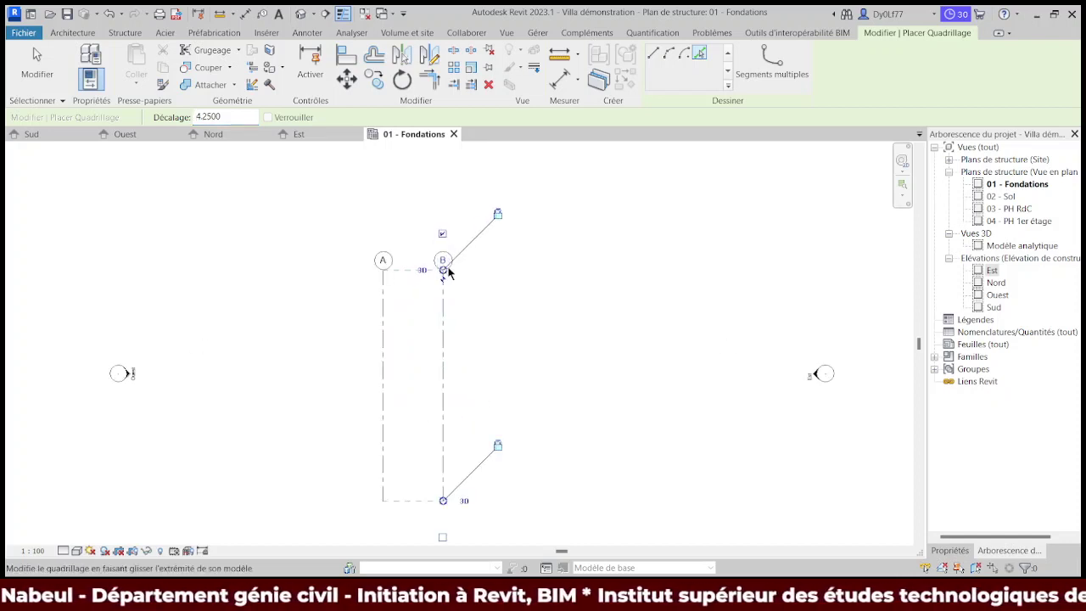
scroll(445, 271, "up", 3)
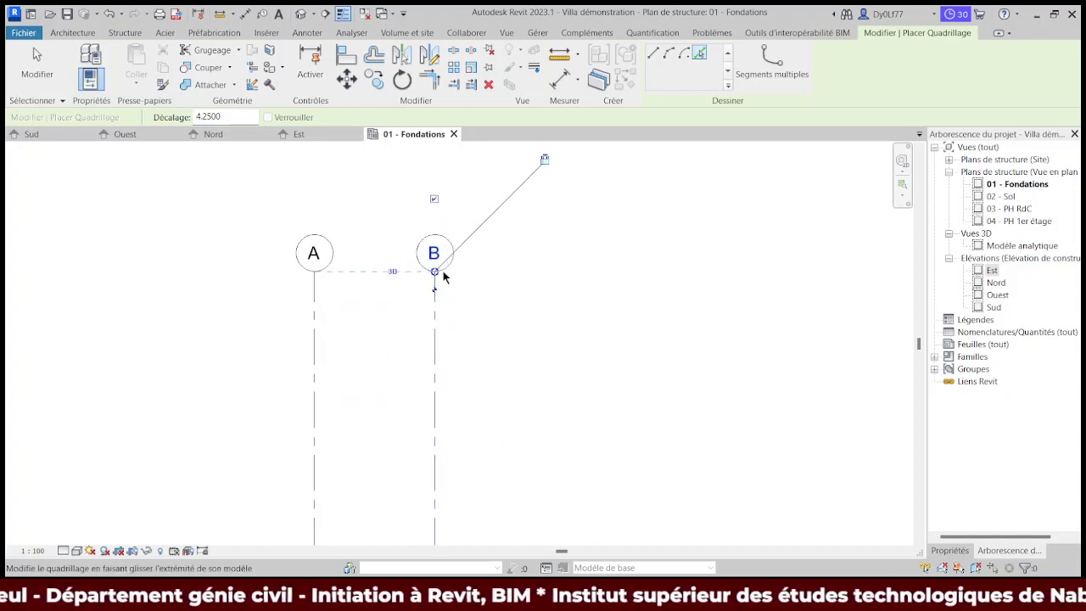
scroll(443, 275, "down", 2)
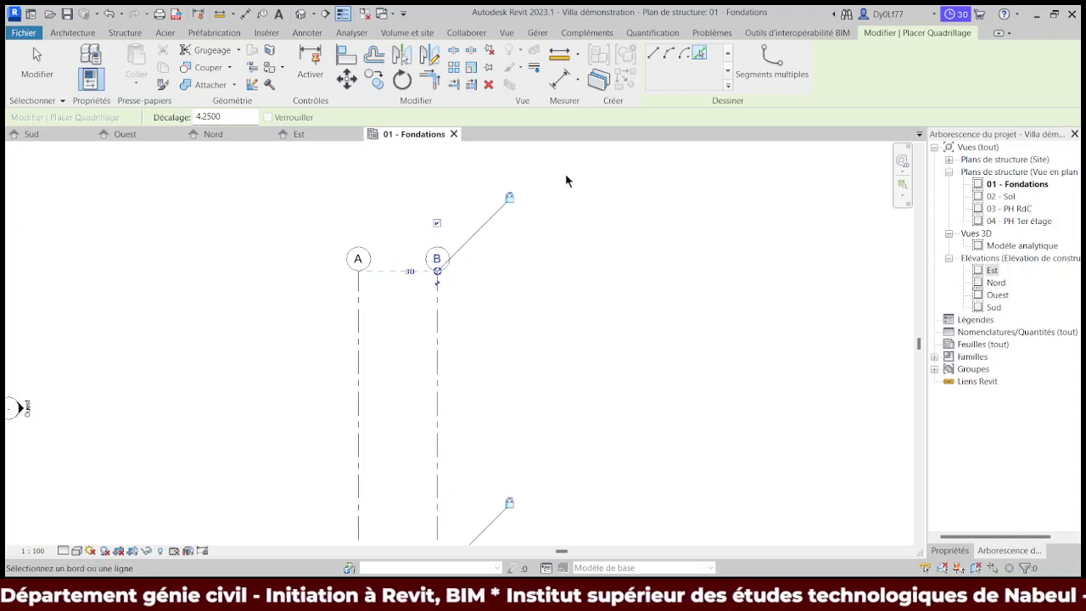
left_click(655, 53)
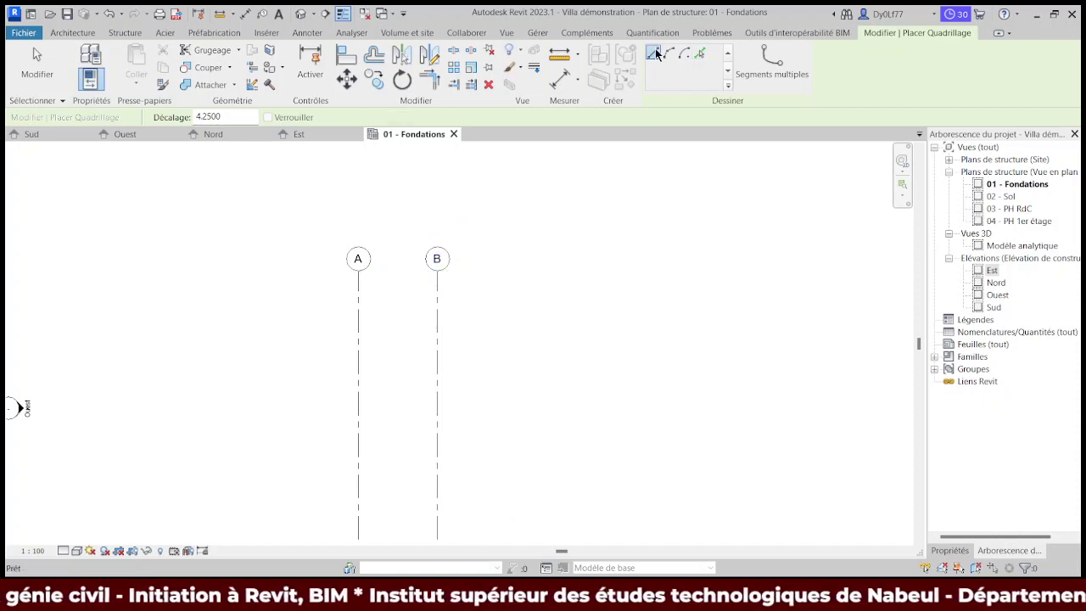
Step: Draw vertical grid C to the right of grid B with the offset reset to 0
middle_click_drag(514, 393, 489, 274)
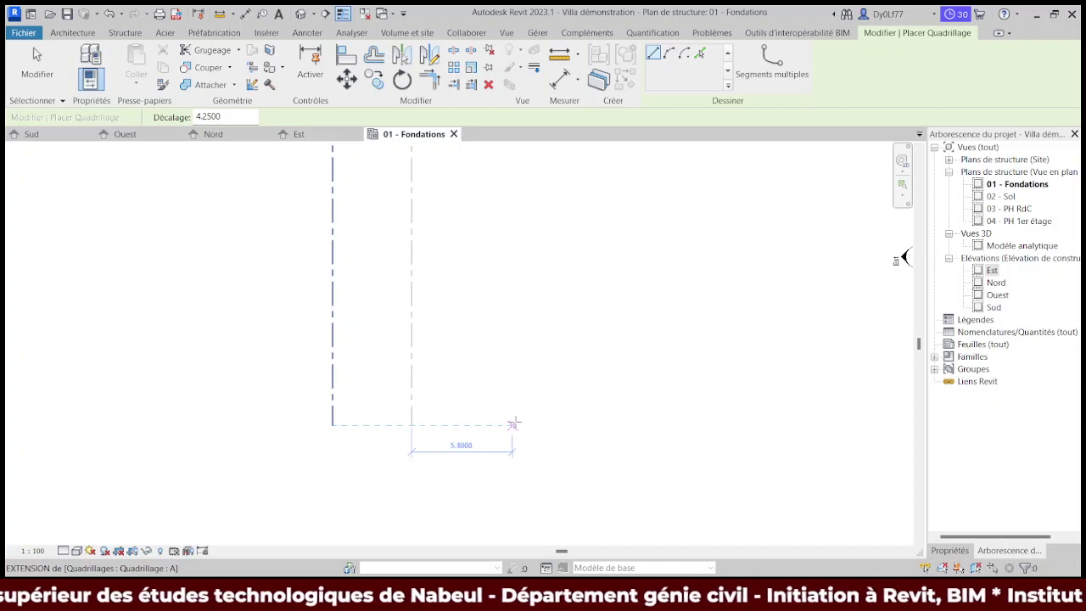
left_click(512, 423)
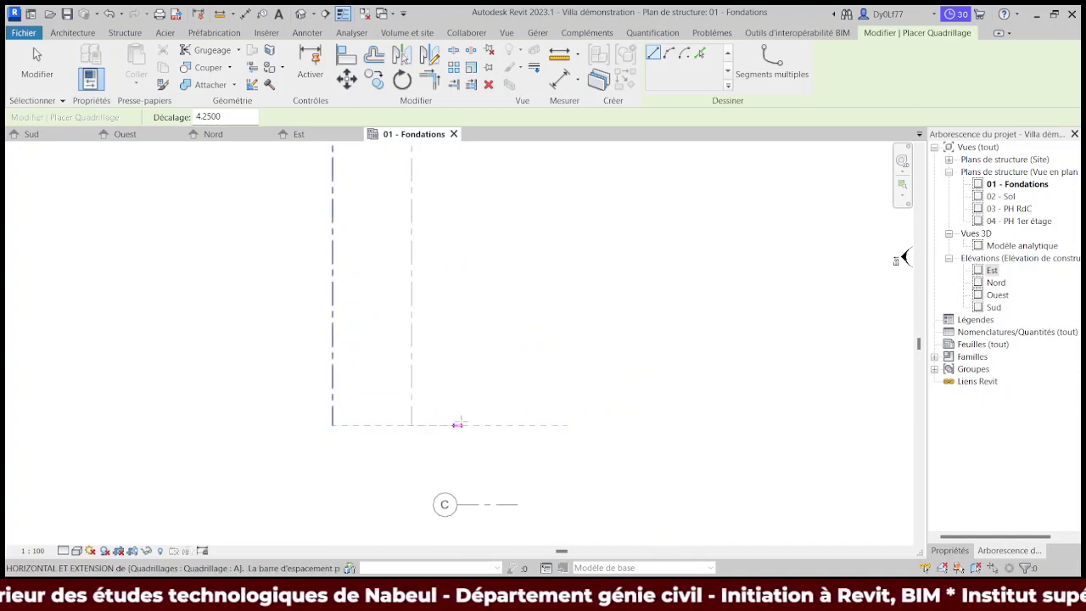
scroll(457, 423, "down", 3)
scroll(593, 519, "up", 1)
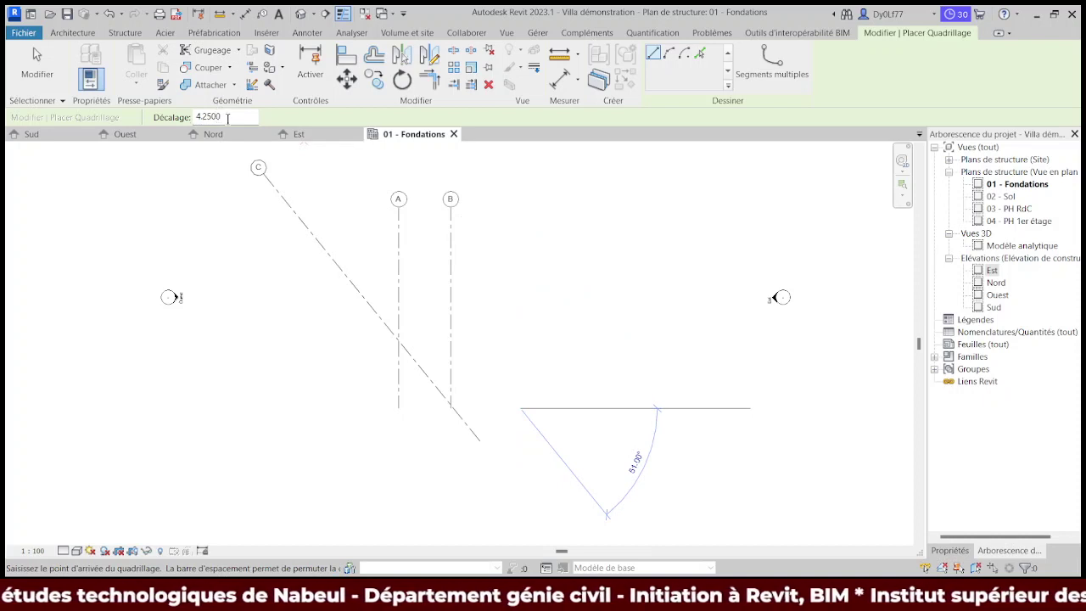
left_click_drag(227, 119, 156, 120)
type("0")
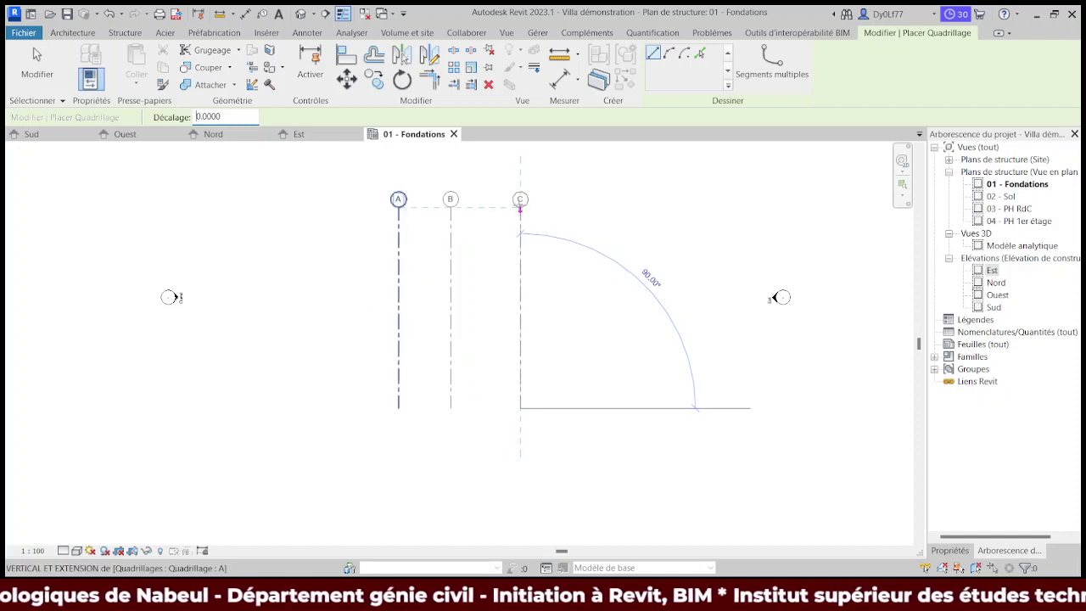
left_click(520, 208)
key("Escape")
key("Escape")
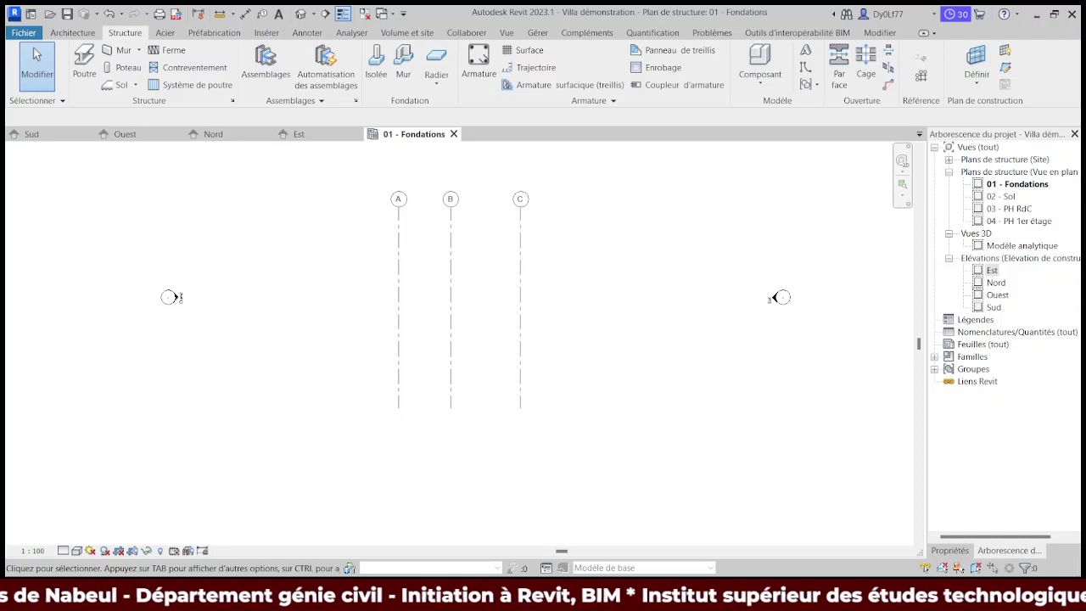
Step: Set the spacing between grids B and C to 3.7
left_click(521, 304)
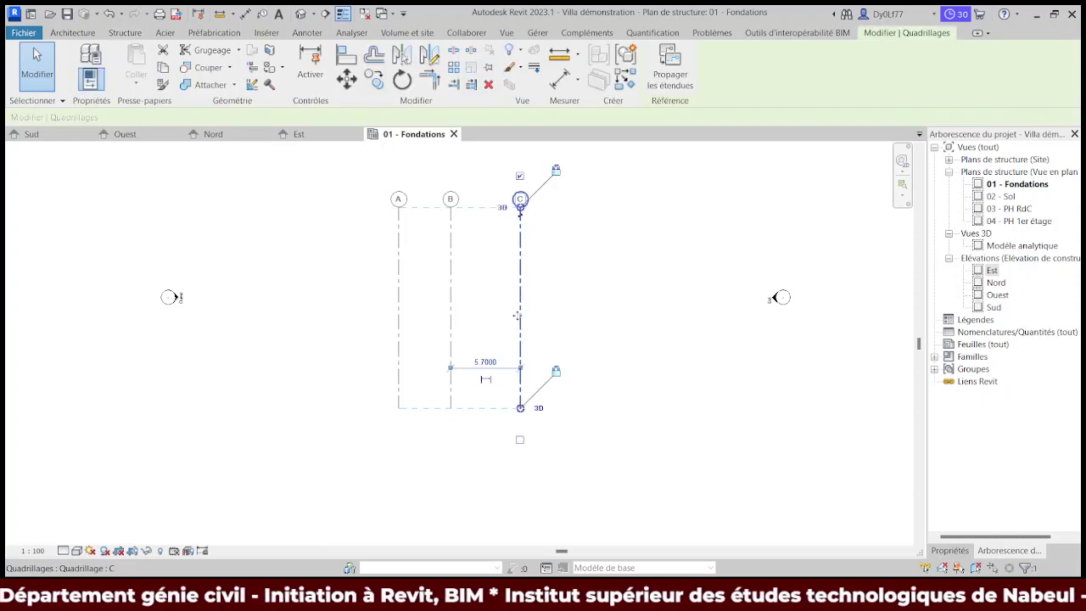
left_click(484, 363)
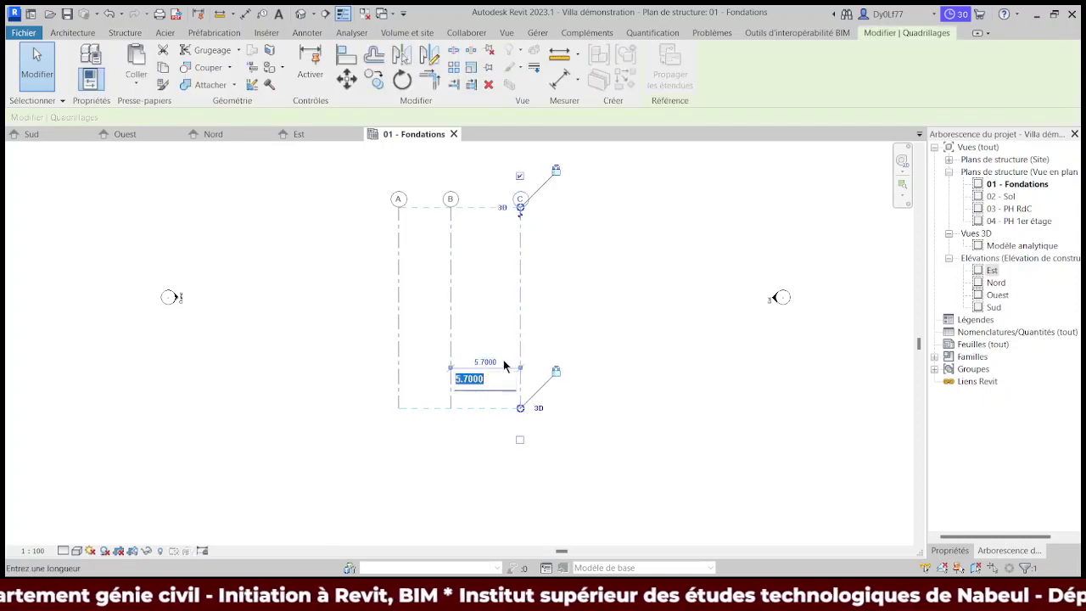
type("3.7m")
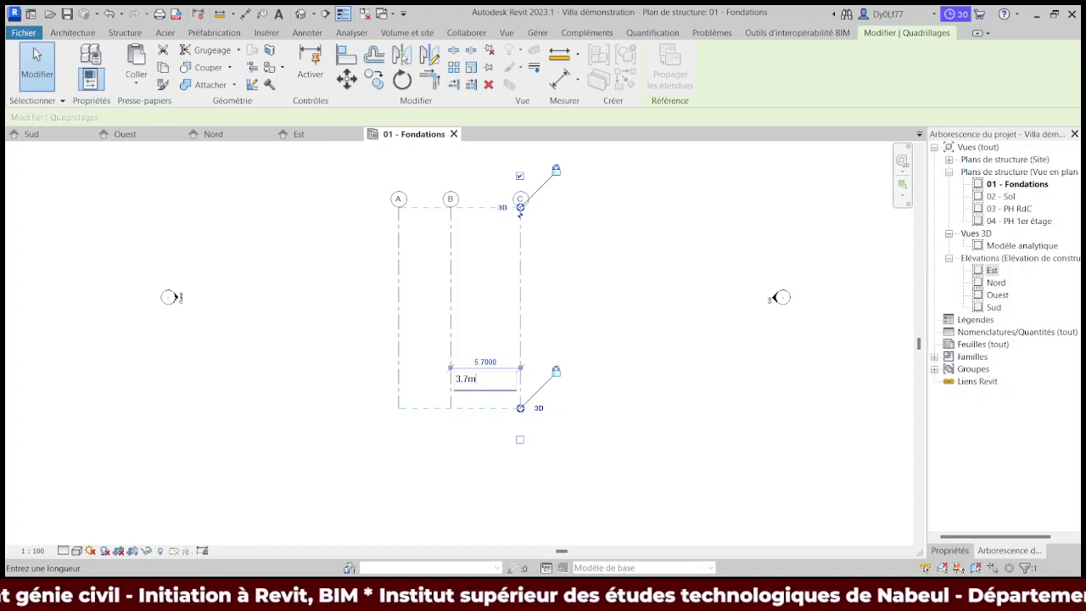
key("Return")
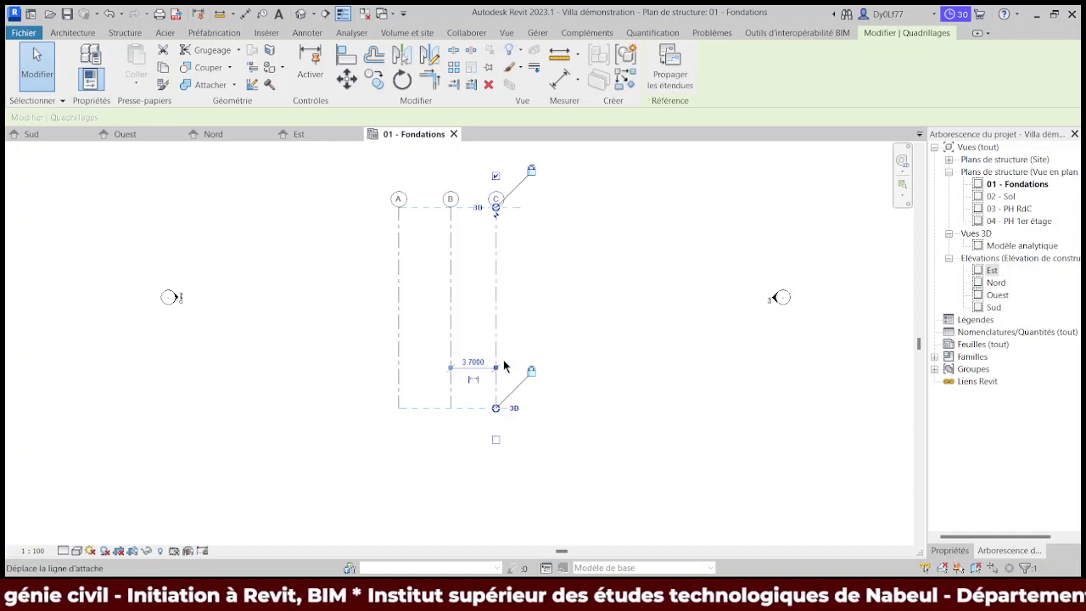
left_click(557, 289)
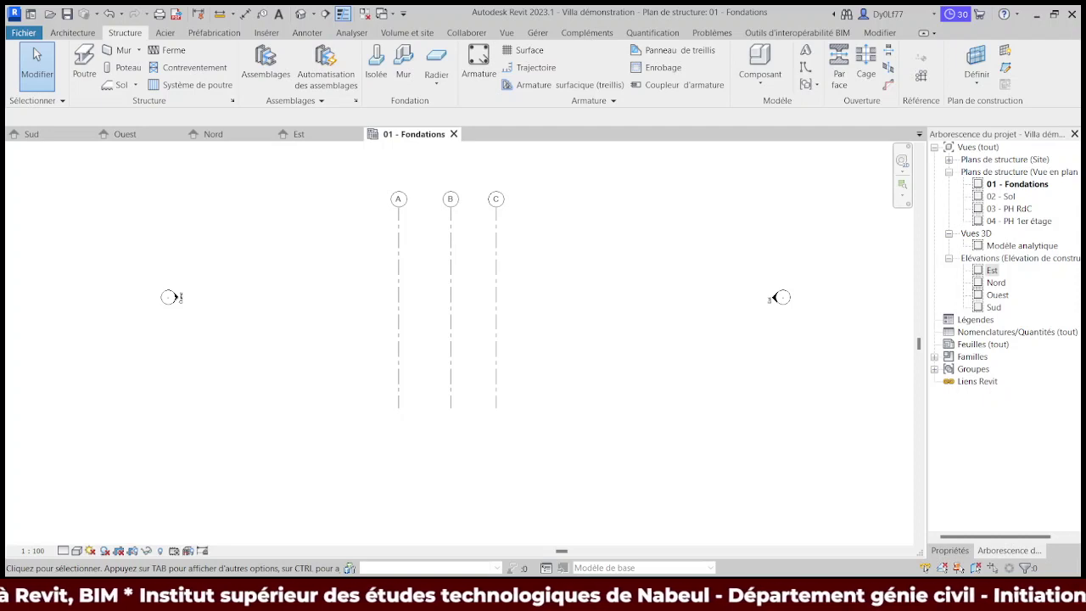
Step: Place grid D 3.85 right of grid C, with its head level with the other grids
key("g")
key("r")
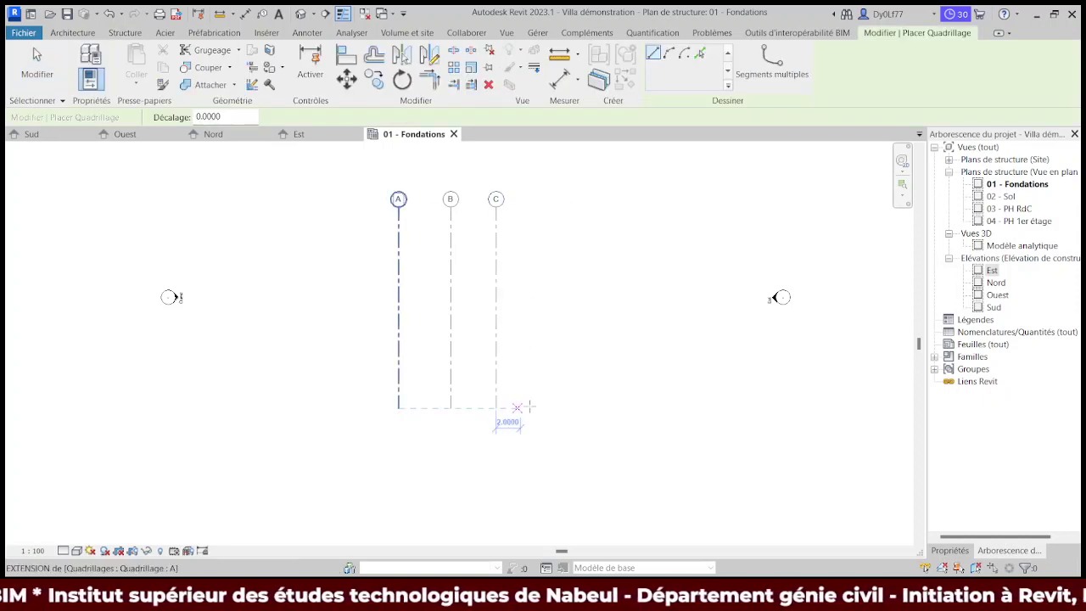
type("3.85m")
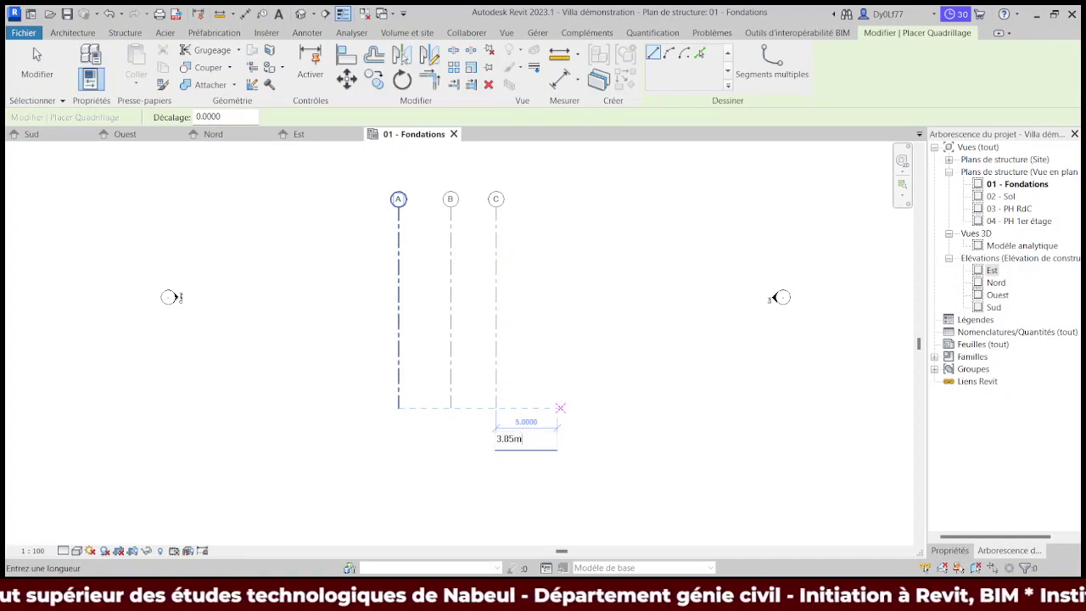
key("Return")
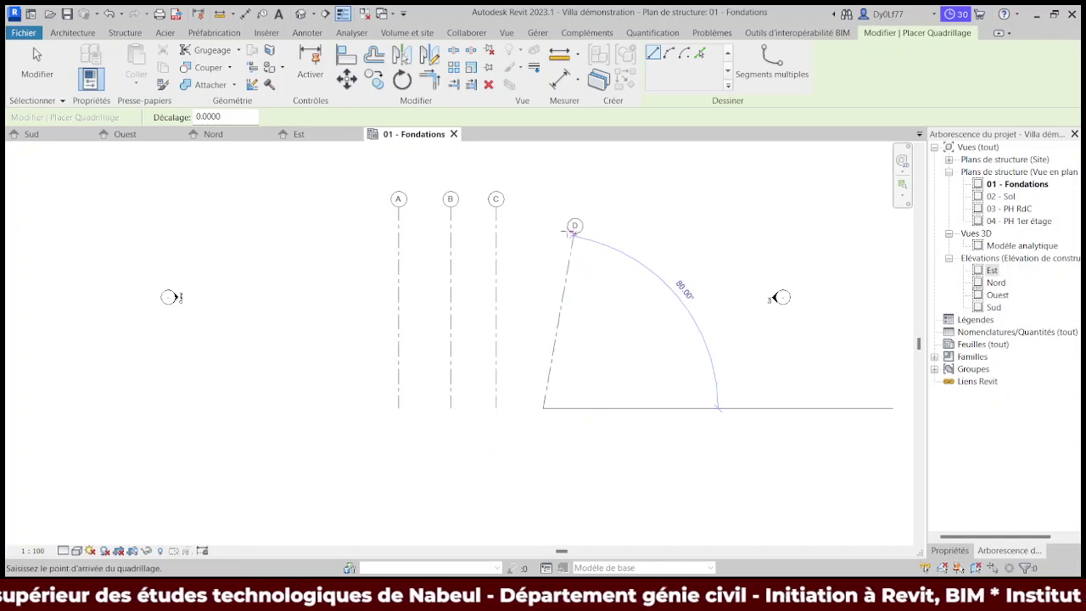
left_click(542, 208)
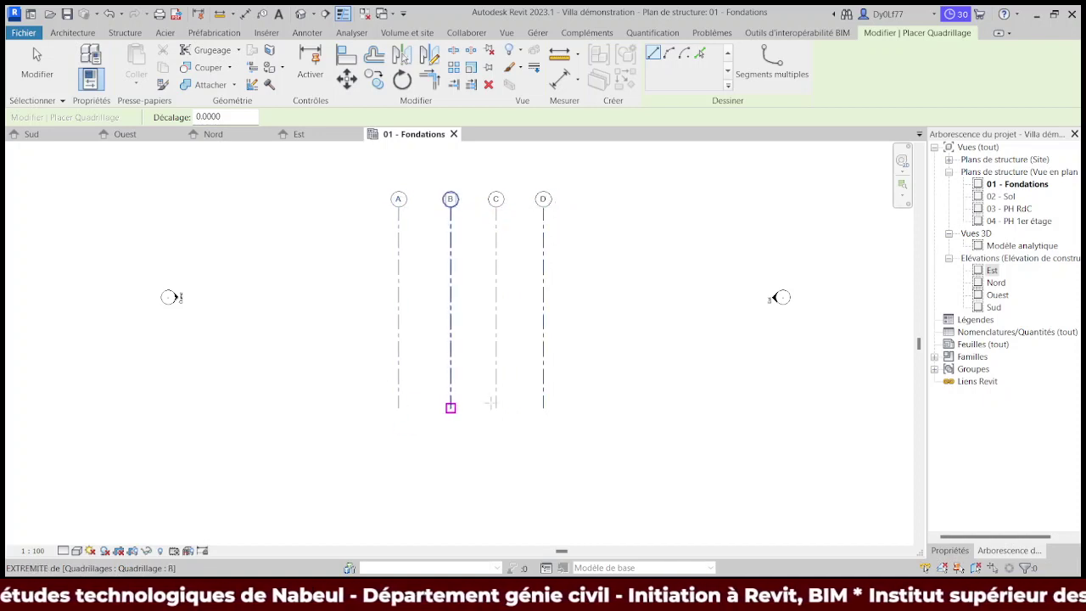
key("Escape")
key("Escape")
scroll(509, 340, "up", 2)
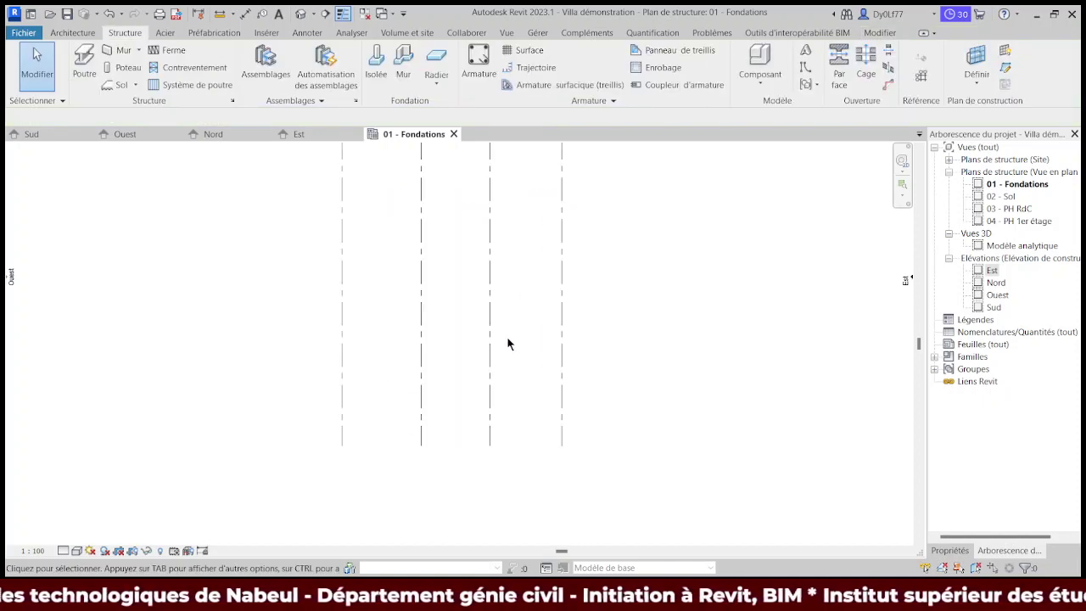
middle_click_drag(441, 348, 470, 358)
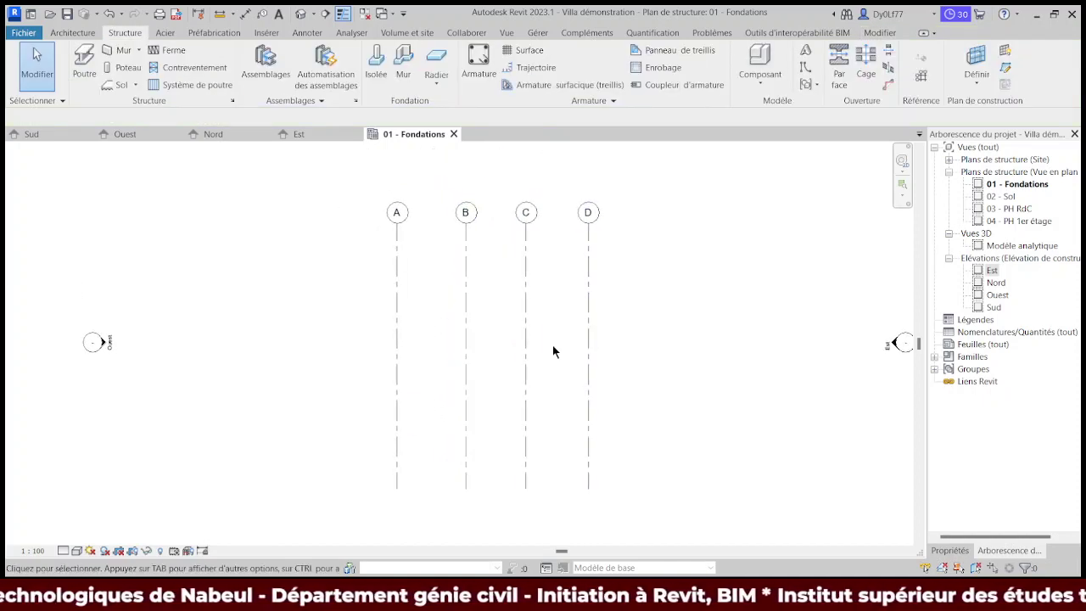
middle_click_drag(553, 344, 474, 305)
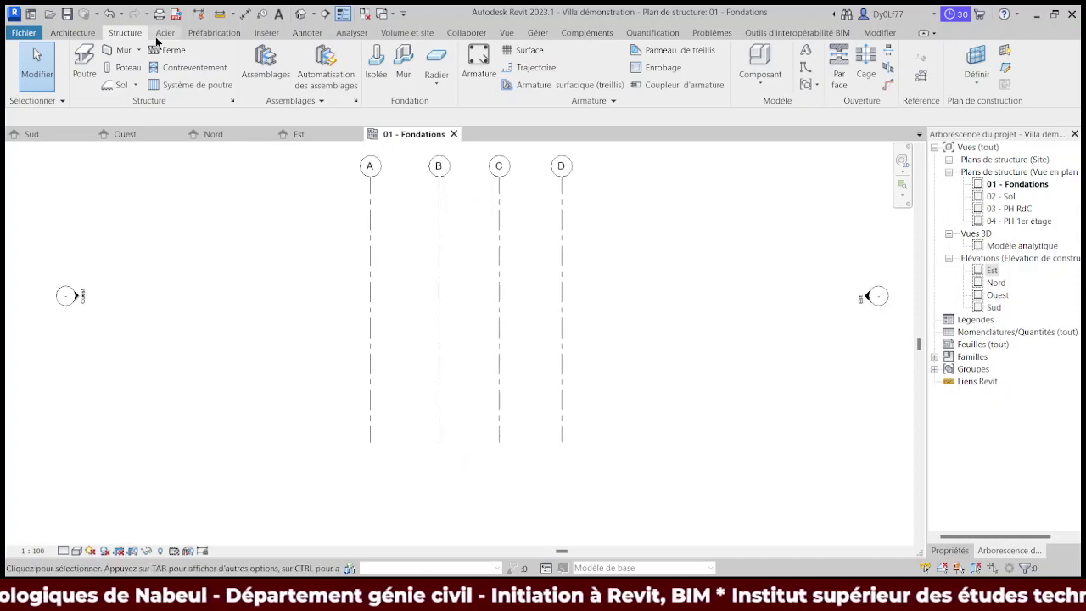
Step: Add aligned dimensions 4.25, 3.70 and 3.85 between grids A–D, lined up below them
left_click(306, 34)
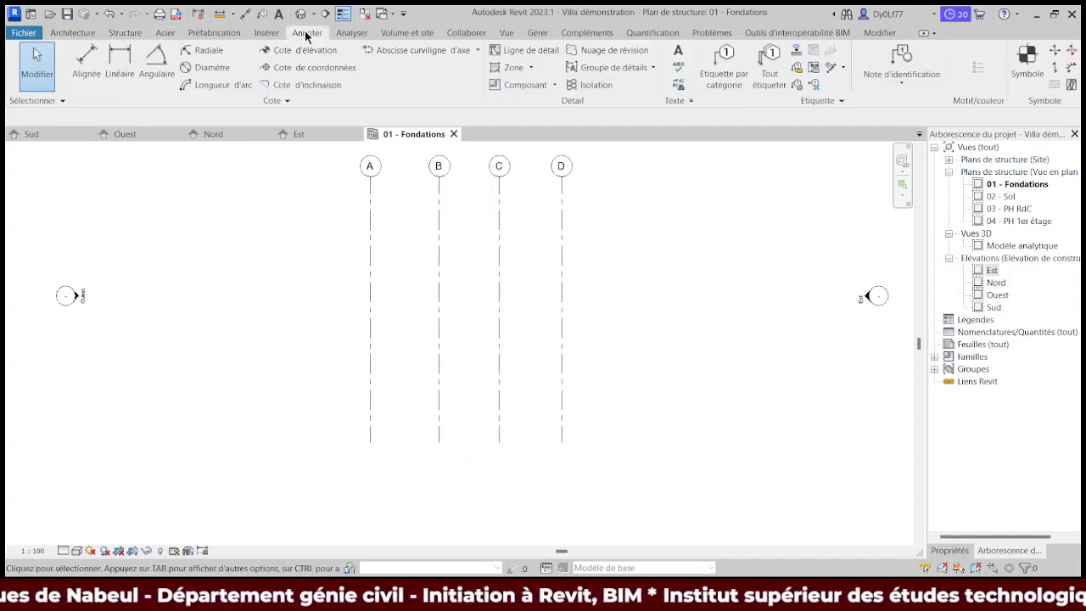
left_click(85, 61)
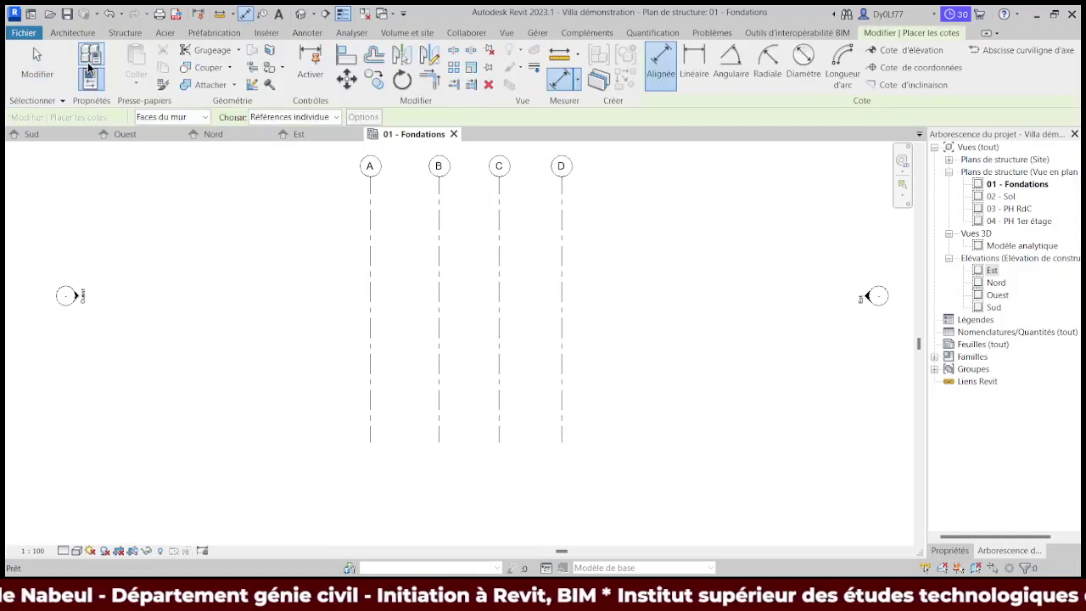
left_click(370, 437)
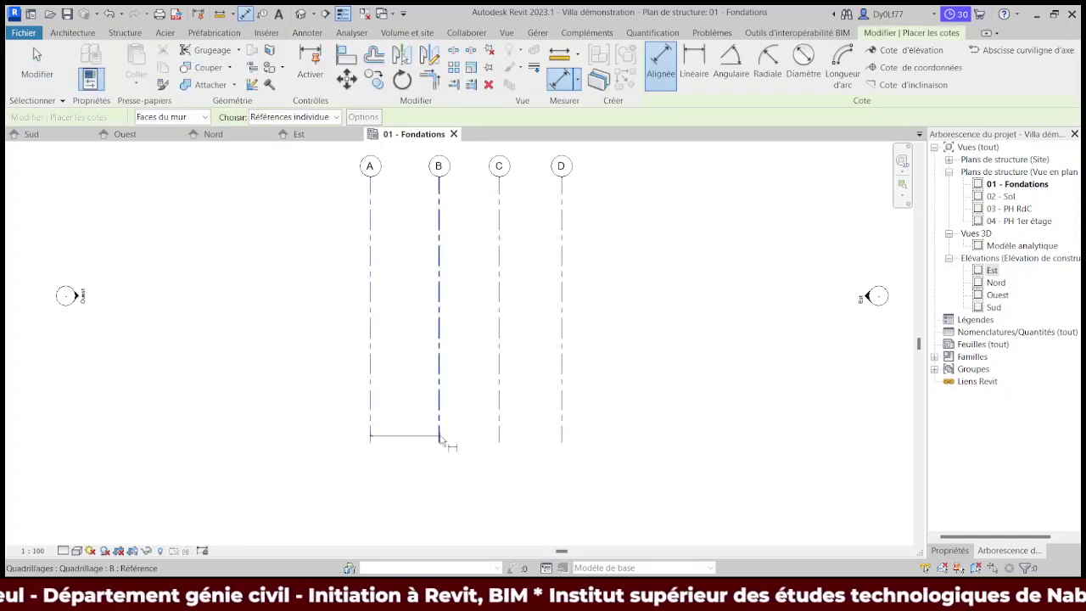
left_click(435, 454)
left_click(420, 448)
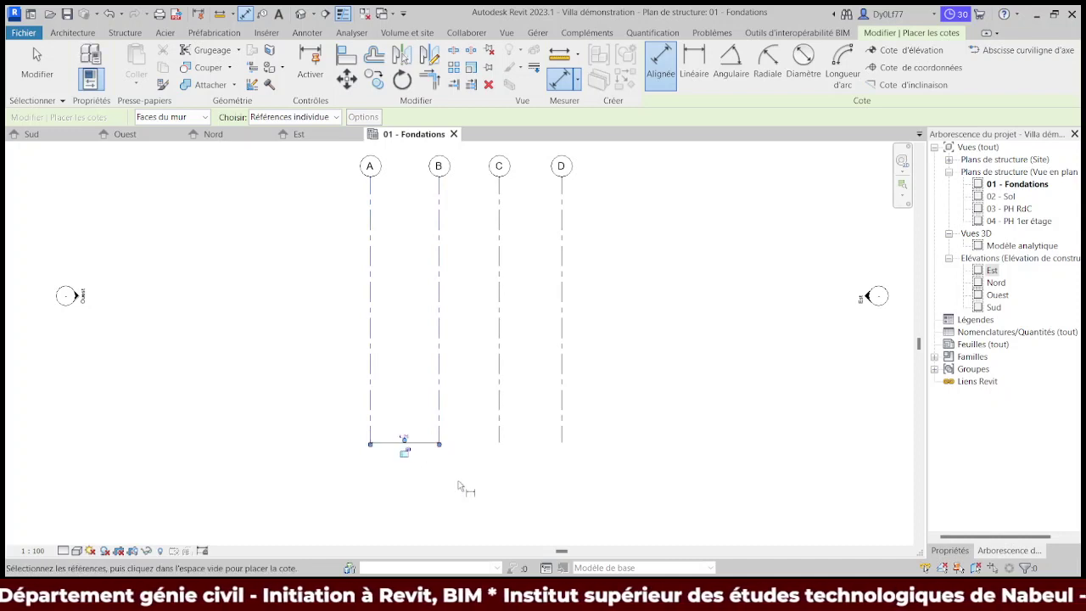
scroll(424, 456, "up", 2)
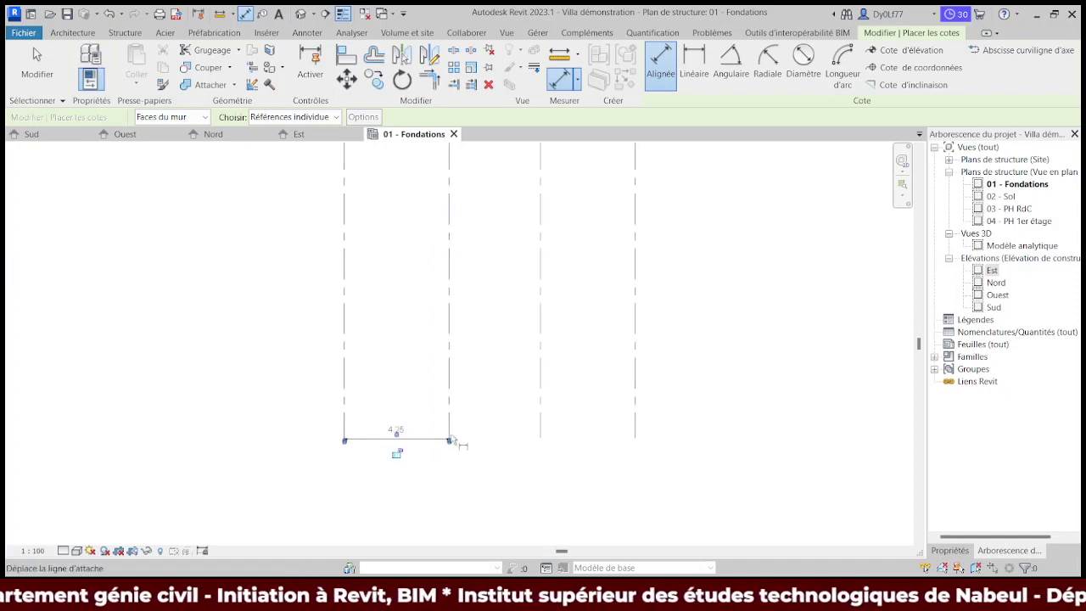
left_click(540, 424)
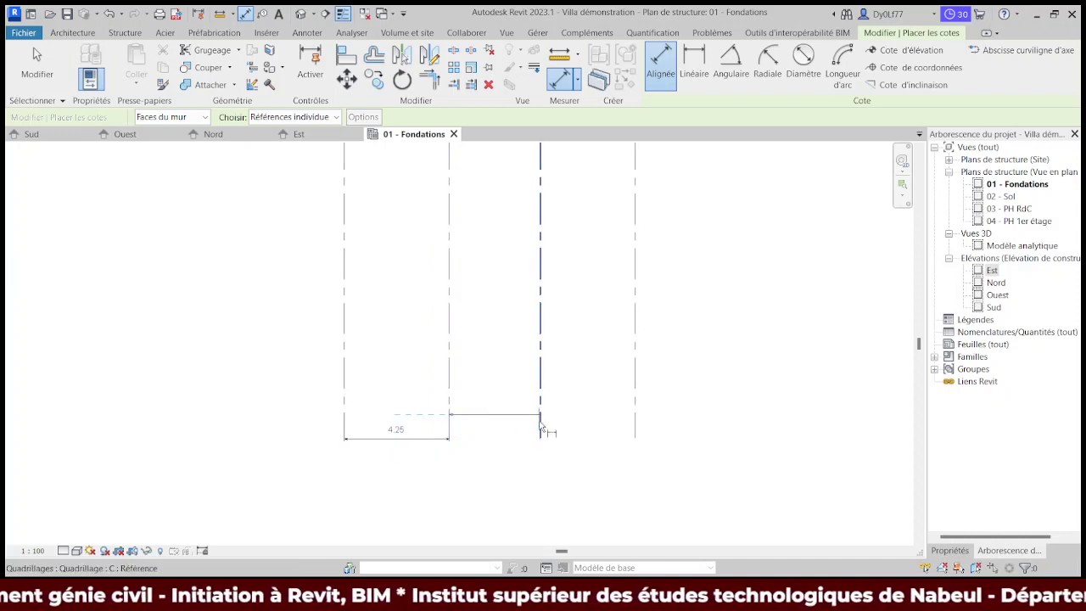
left_click(531, 445)
left_click(540, 429)
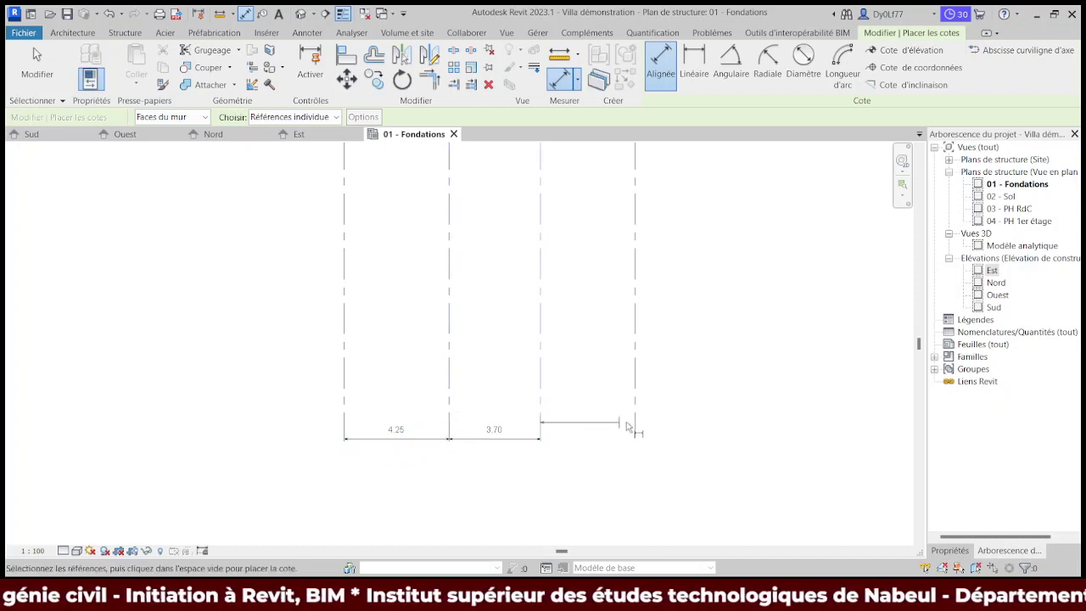
left_click(636, 422)
left_click(619, 442)
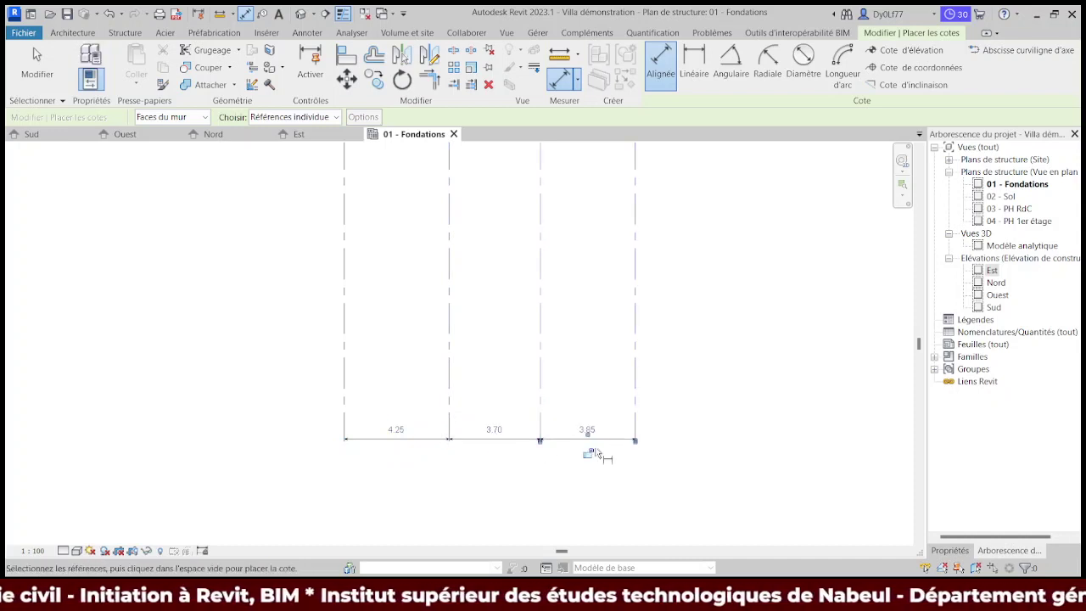
key("Escape")
key("Escape")
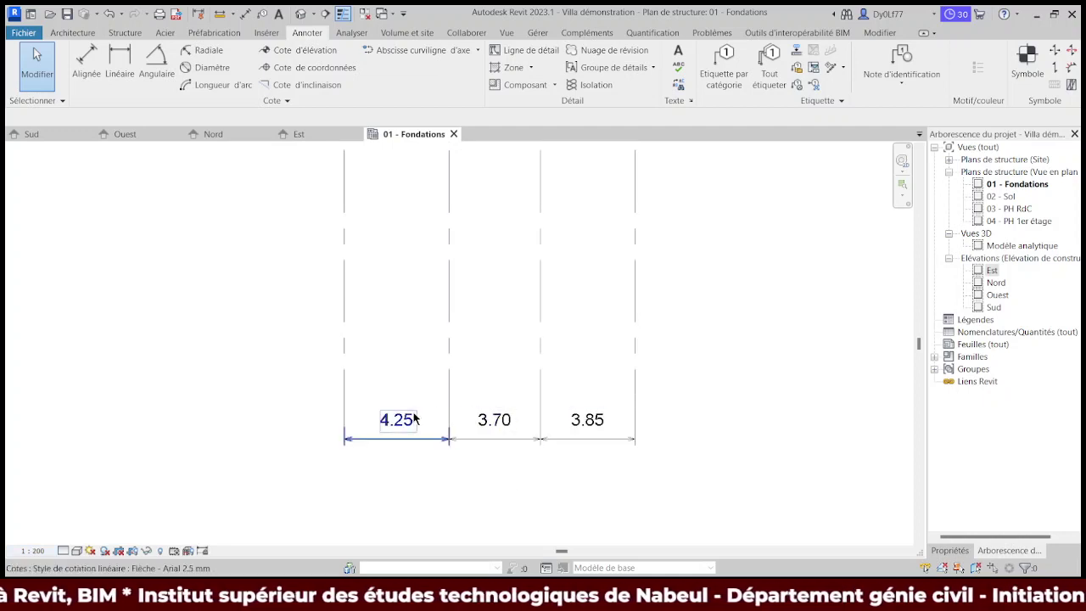
scroll(467, 412, "down", 2)
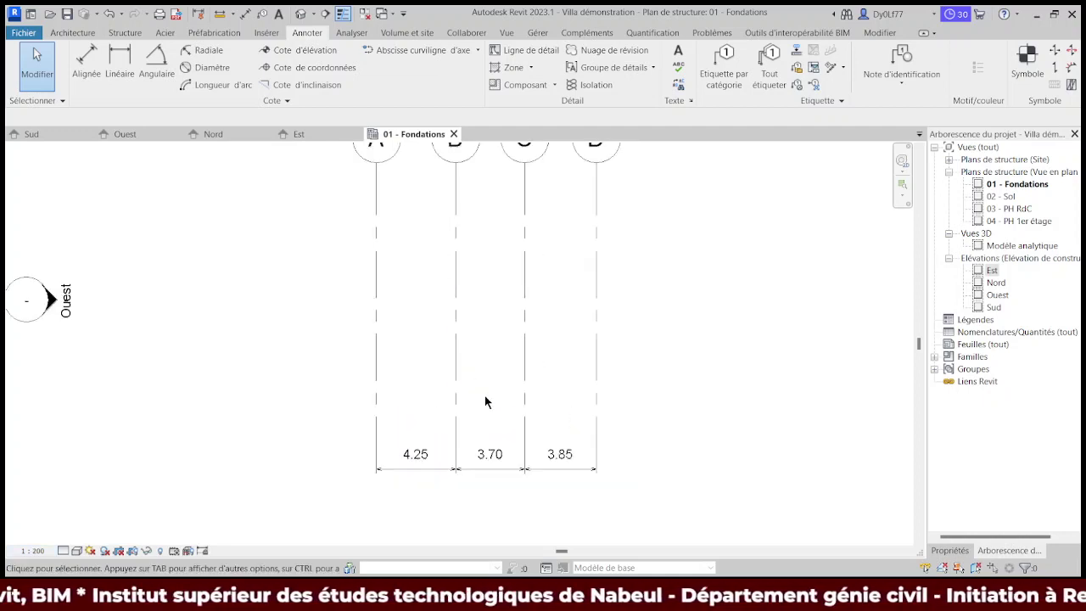
scroll(506, 422, "down", 2)
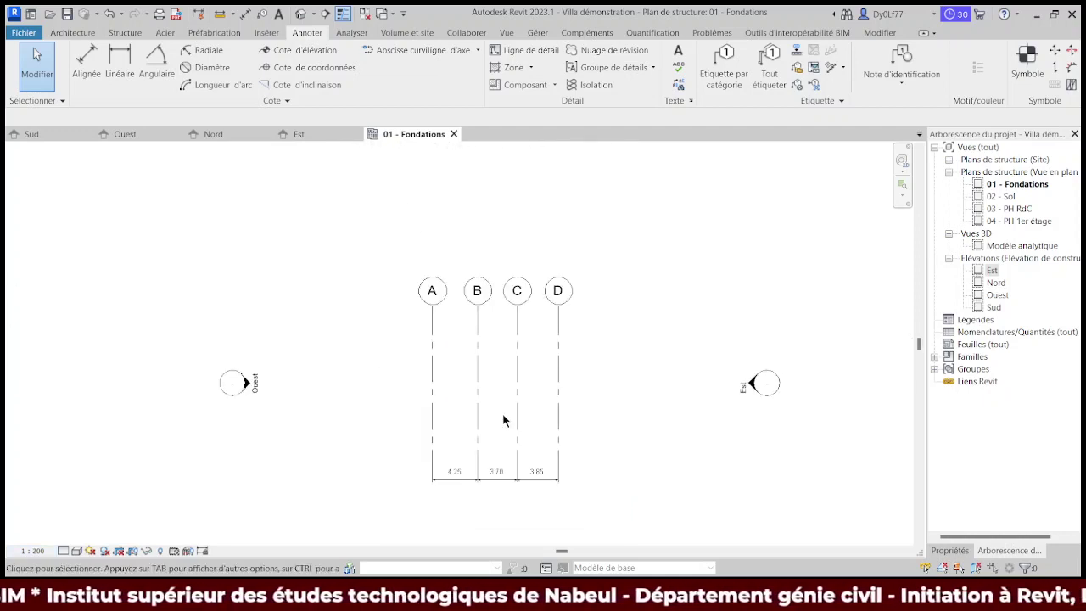
scroll(582, 395, "down", 2)
left_click_drag(448, 287, 605, 488)
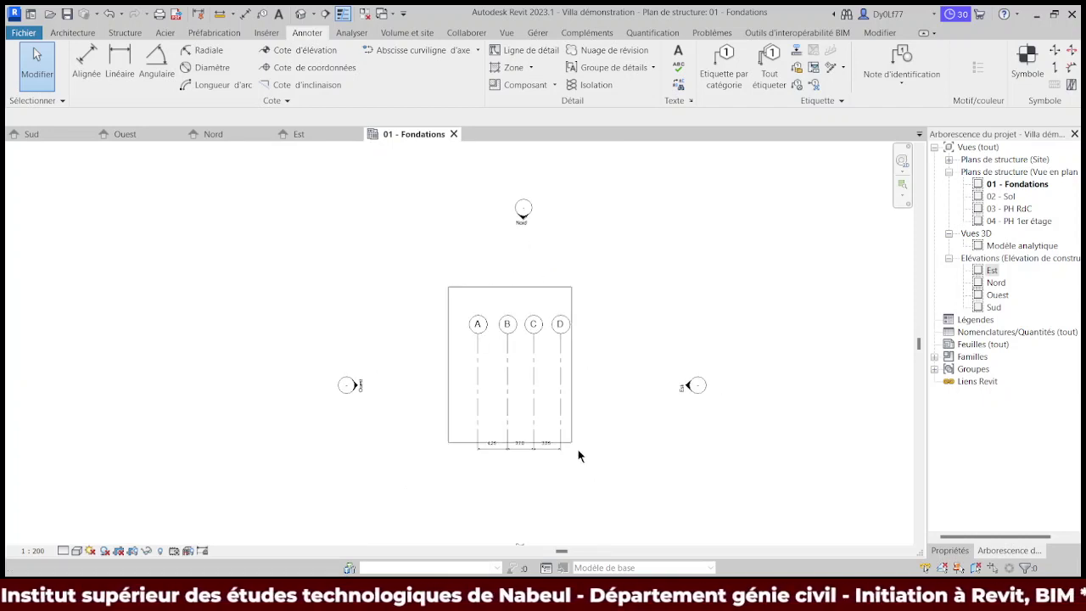
left_click_drag(507, 374, 270, 223)
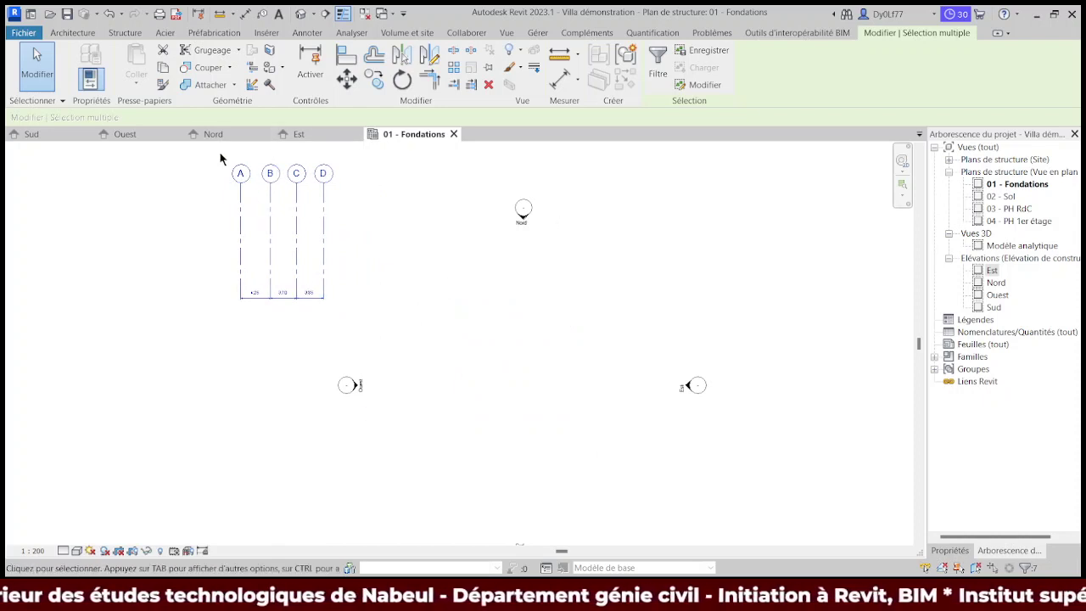
left_click(218, 174)
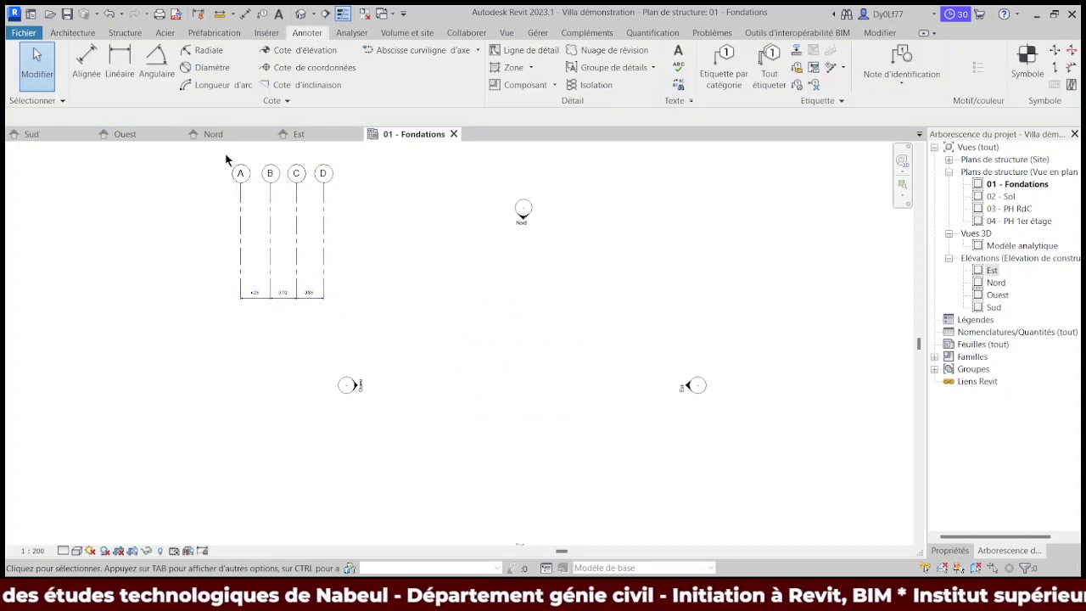
left_click_drag(225, 157, 371, 349)
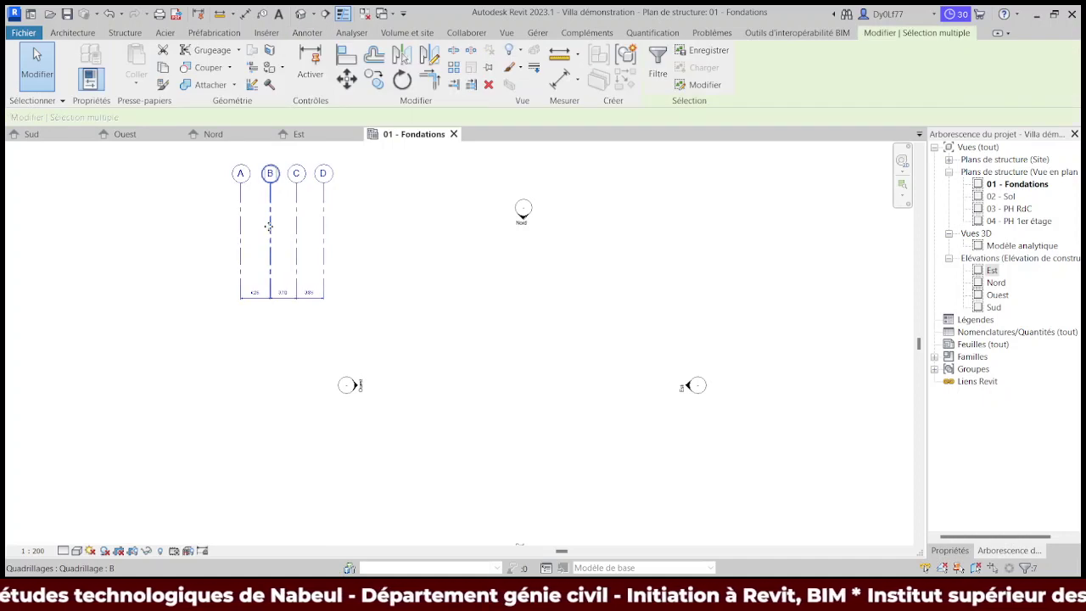
mouse_move(268, 227)
left_mouse_down()
mouse_move(503, 379)
mouse_move(506, 371)
left_mouse_up()
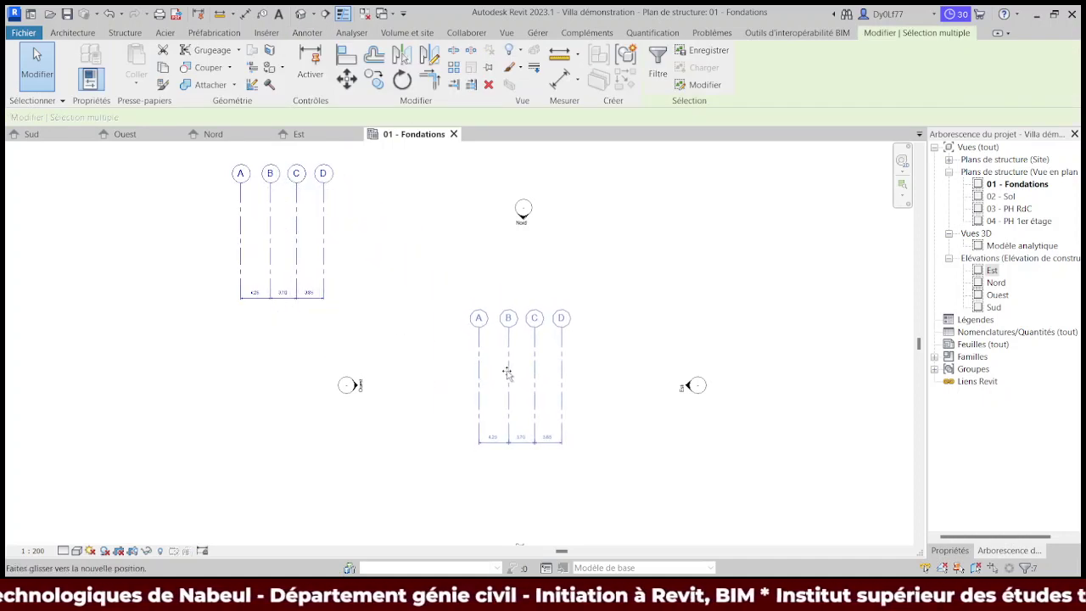
left_click_drag(506, 371, 507, 375)
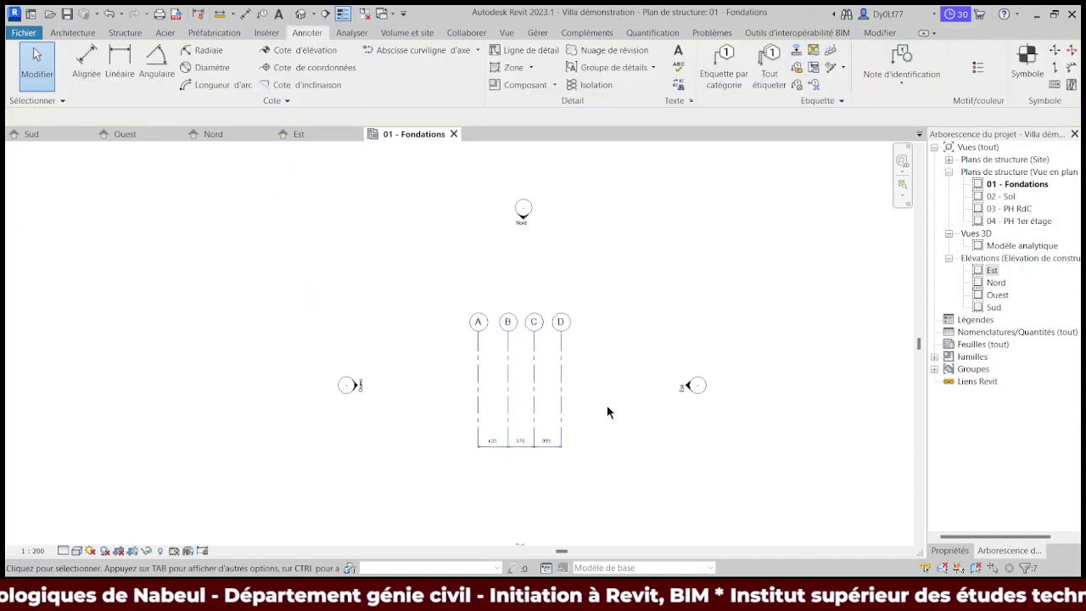
key("z")
key("f")
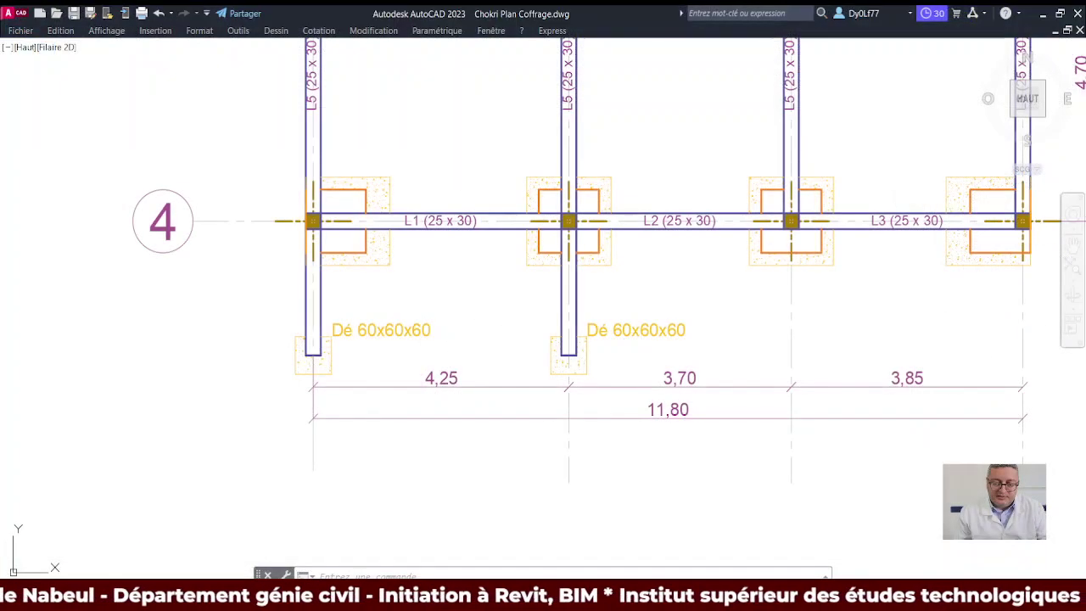
Step: Pan and zoom across the AutoCAD formwork plans to the axis 4 beams and spacing dimensions
scroll(655, 294, "down", 4)
scroll(656, 294, "down", 4)
scroll(578, 248, "up", 2)
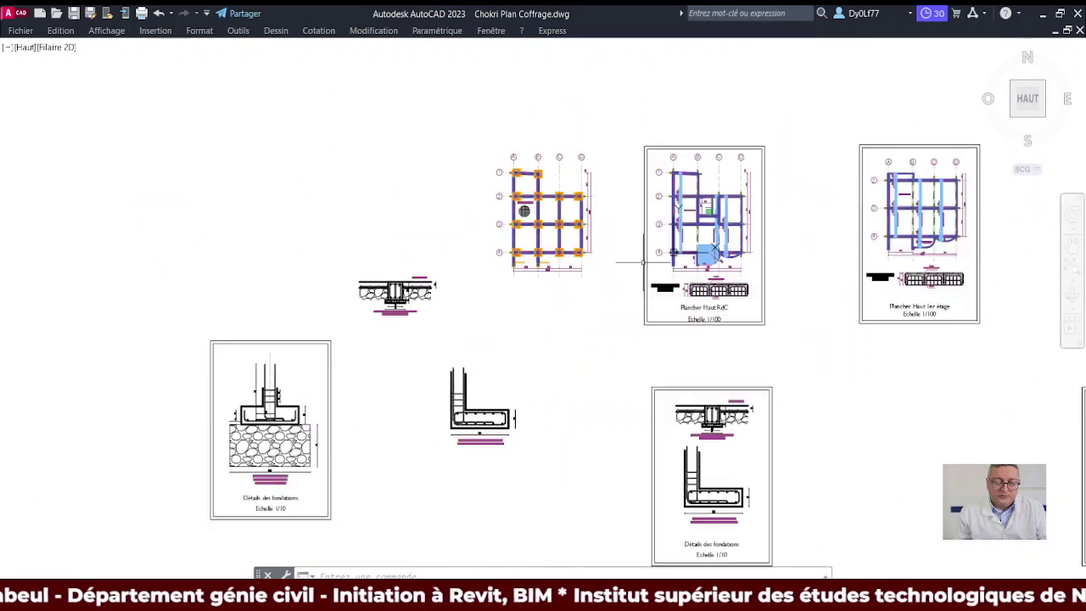
scroll(578, 248, "up", 5)
mouse_move(578, 248)
middle_mouse_down()
mouse_move(712, 356)
mouse_move(439, 209)
mouse_move(506, 258)
middle_mouse_up()
scroll(506, 258, "down", 2)
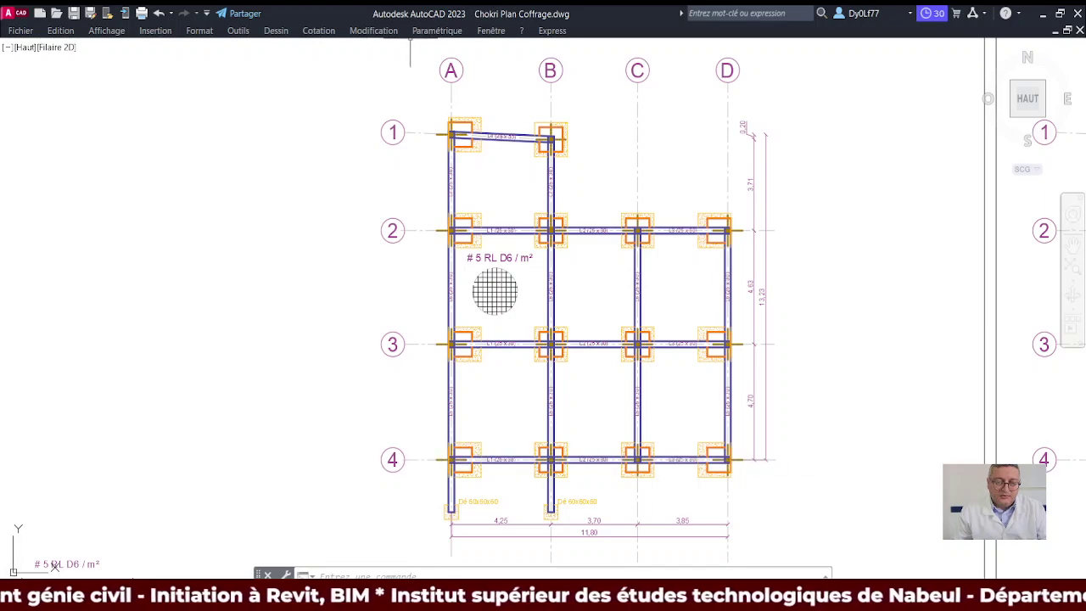
scroll(447, 492, "up", 5)
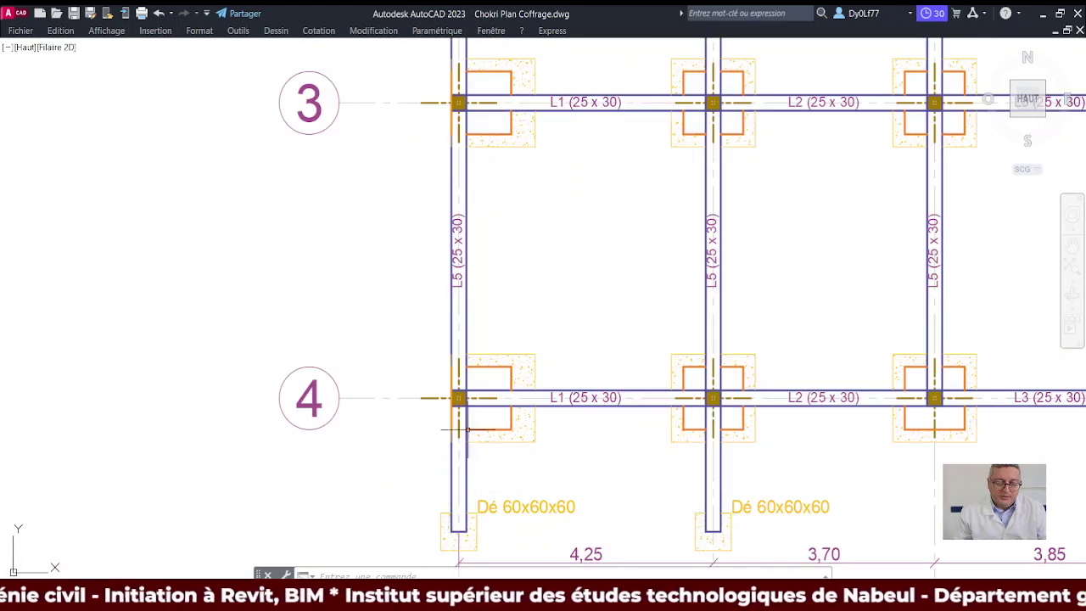
scroll(438, 399, "down", 5)
middle_click_drag(625, 431, 34, 322)
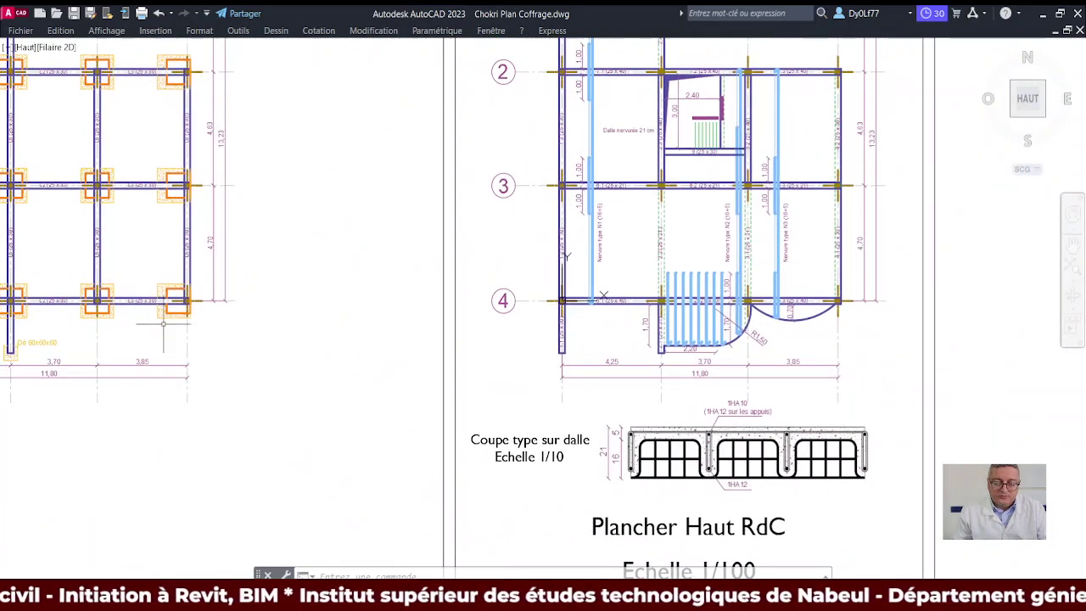
middle_click_drag(607, 341, 551, 350)
scroll(552, 350, "up", 5)
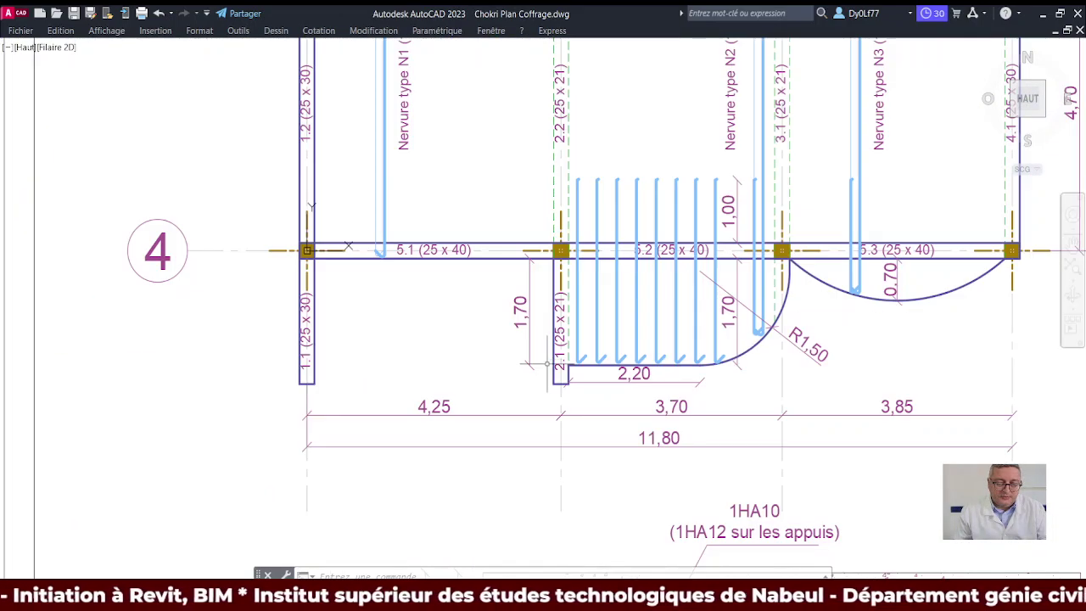
scroll(545, 363, "down", 5)
mouse_move(864, 352)
middle_mouse_down()
mouse_move(610, 350)
mouse_move(931, 359)
middle_mouse_up()
scroll(311, 335, "up", 5)
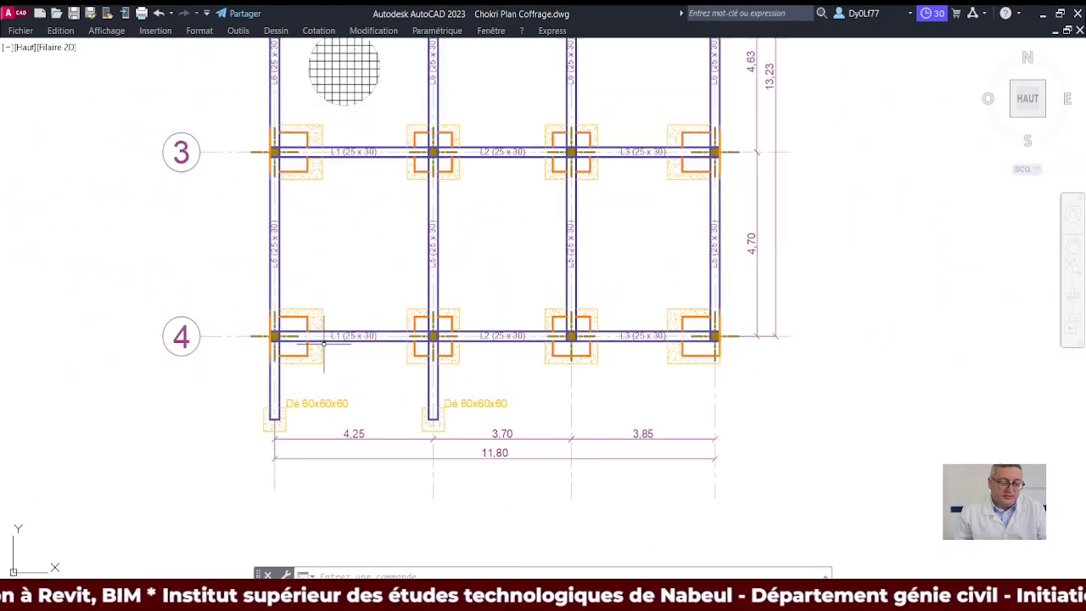
scroll(315, 344, "up", 5)
mouse_move(315, 344)
middle_mouse_down()
mouse_move(386, 191)
mouse_move(413, 274)
middle_mouse_up()
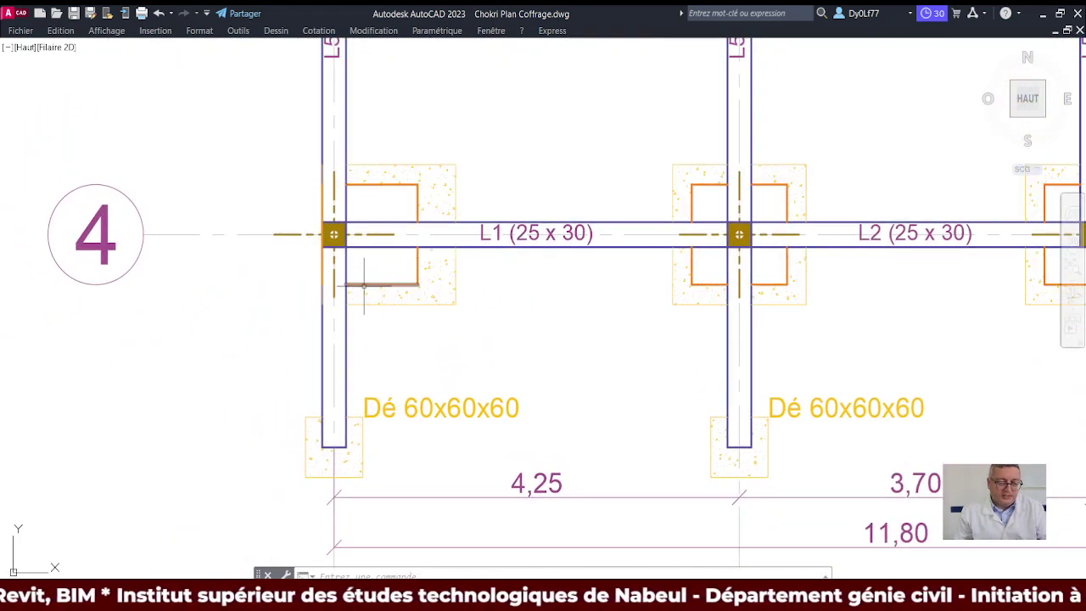
Step: Measure the distance from the beam corner with the DIST command
type("di")
key("Return")
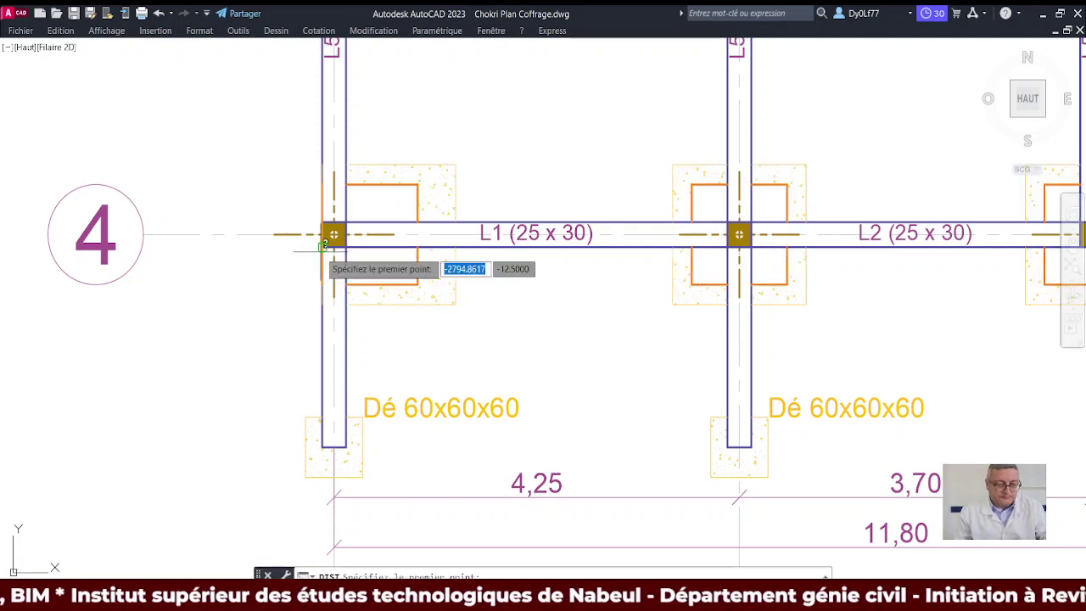
left_click(323, 247)
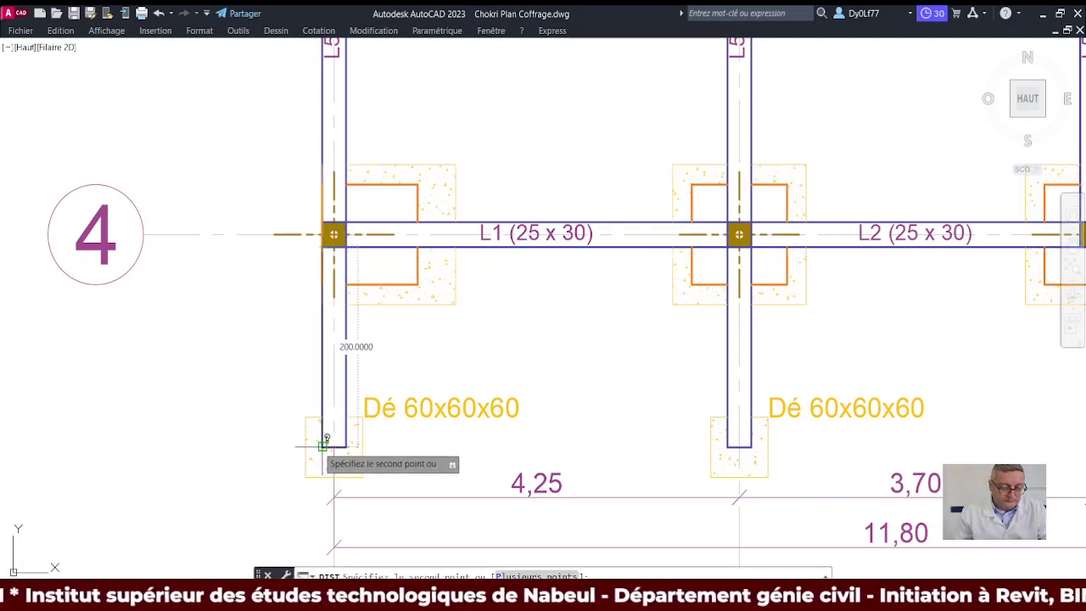
left_click(316, 273)
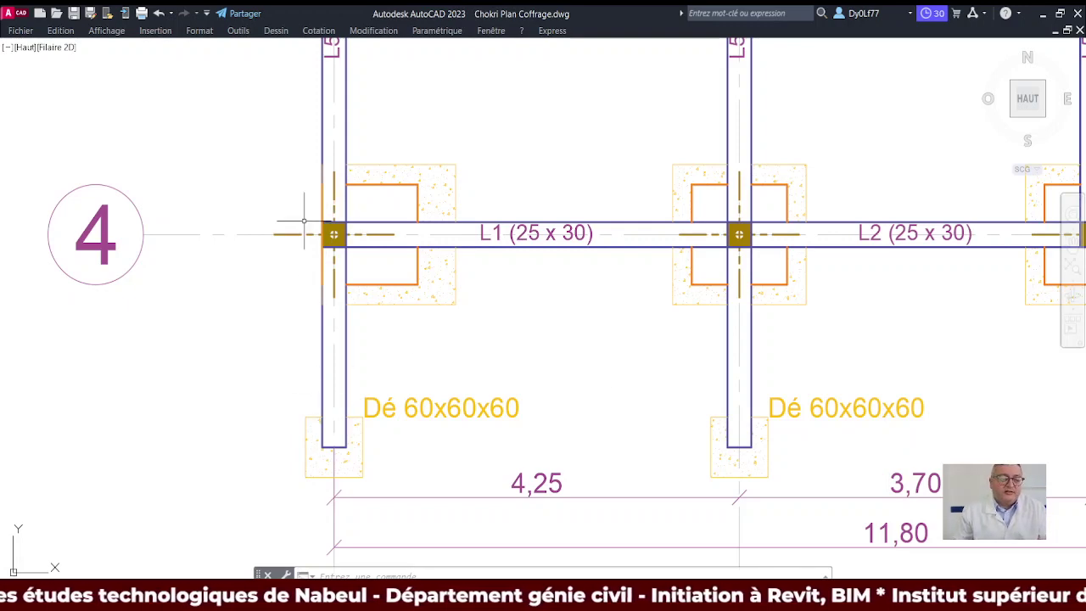
scroll(333, 234, "down", 7)
scroll(552, 381, "up", 6)
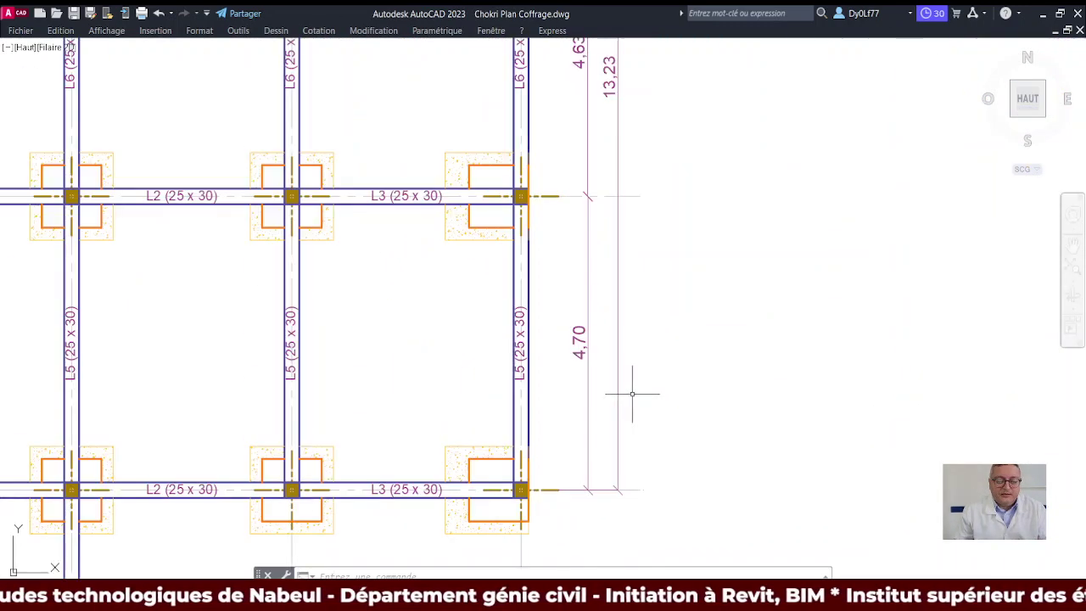
scroll(592, 367, "down", 5)
scroll(398, 298, "up", 3)
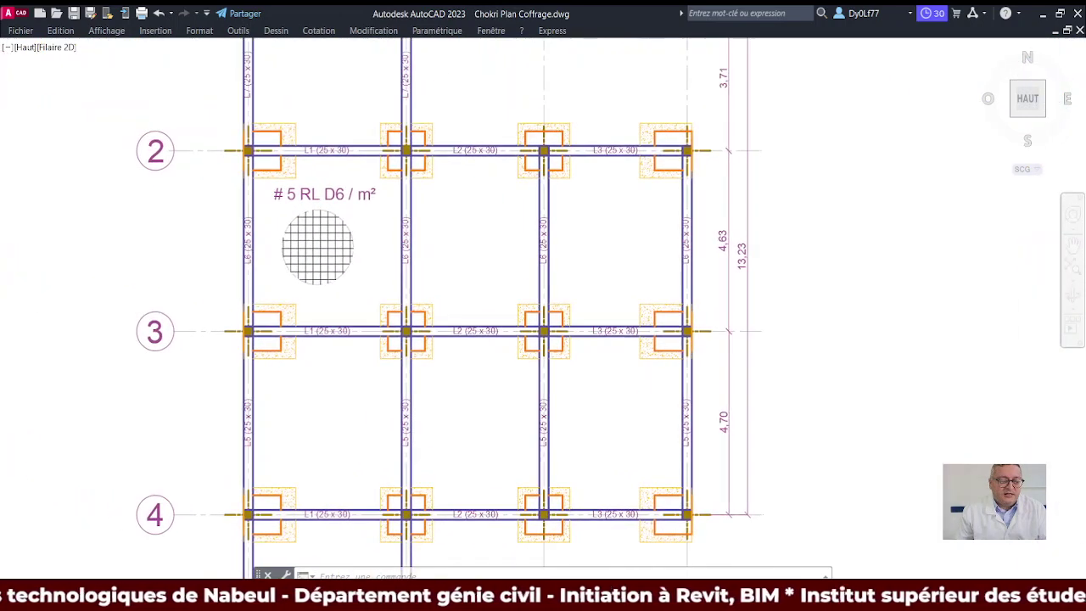
scroll(722, 244, "up", 4)
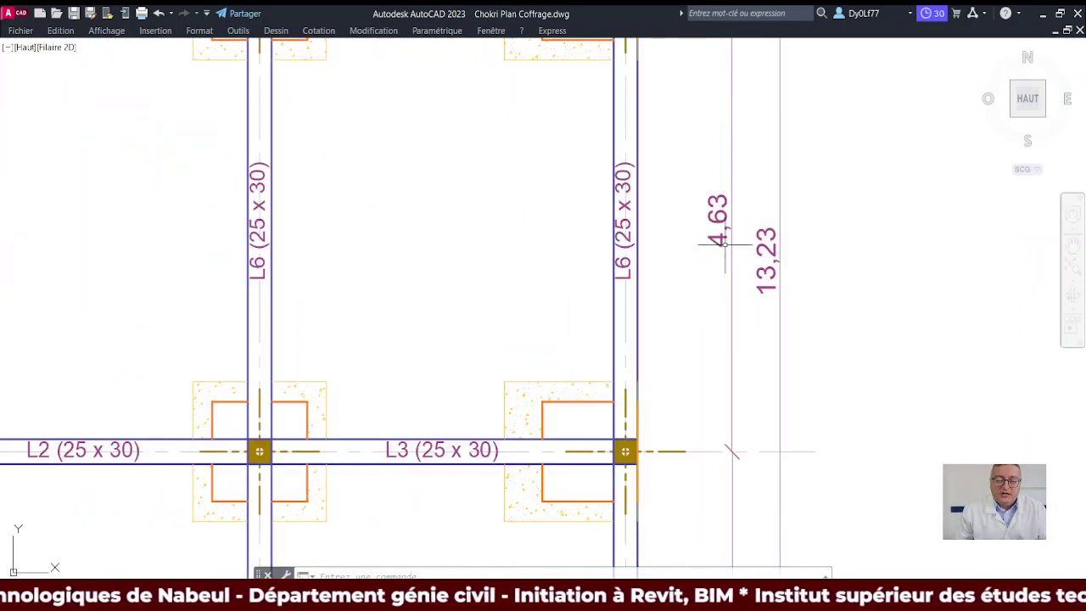
scroll(724, 242, "down", 2)
Step: Draw a horizontal line below axis 4 from the beam corner to left of axis A
middle_click_drag(236, 209, 498, 344)
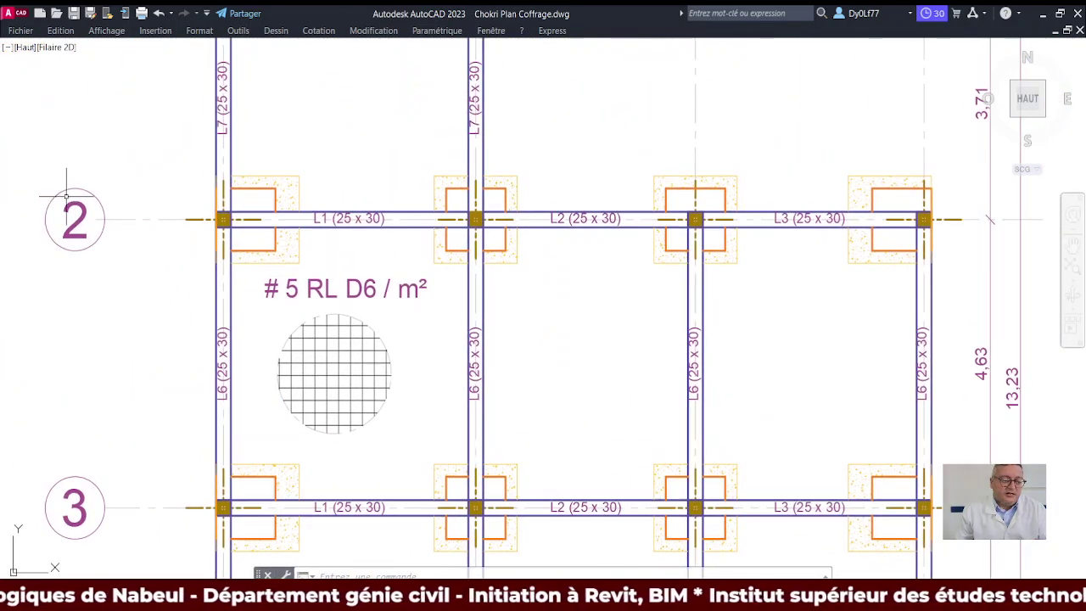
middle_click_drag(372, 186, 281, 426)
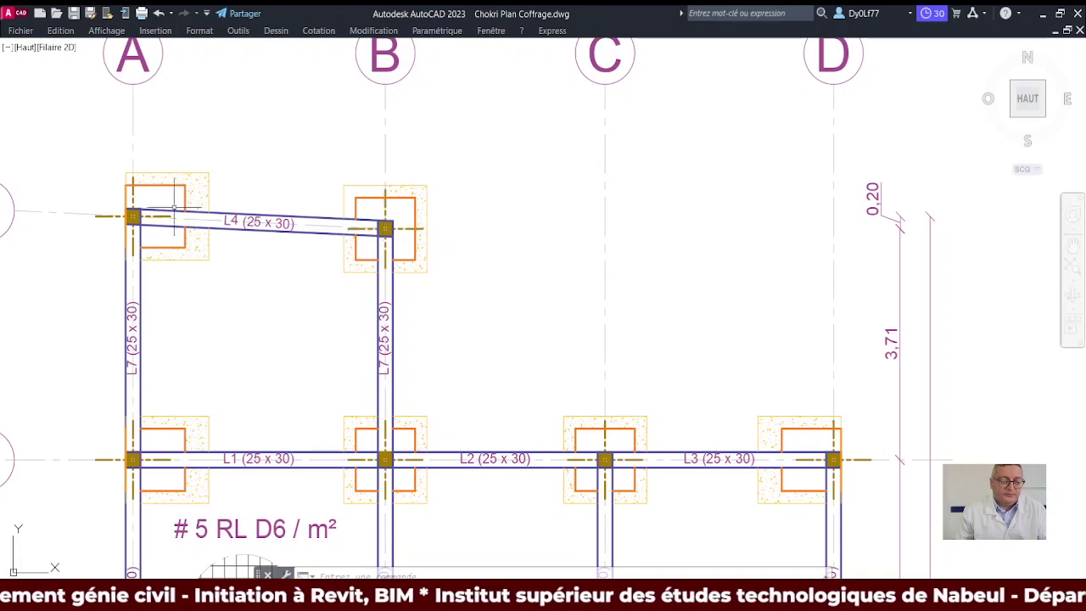
mouse_move(200, 226)
middle_mouse_down()
mouse_move(319, 244)
mouse_move(363, 145)
middle_mouse_up()
scroll(319, 244, "down", 4)
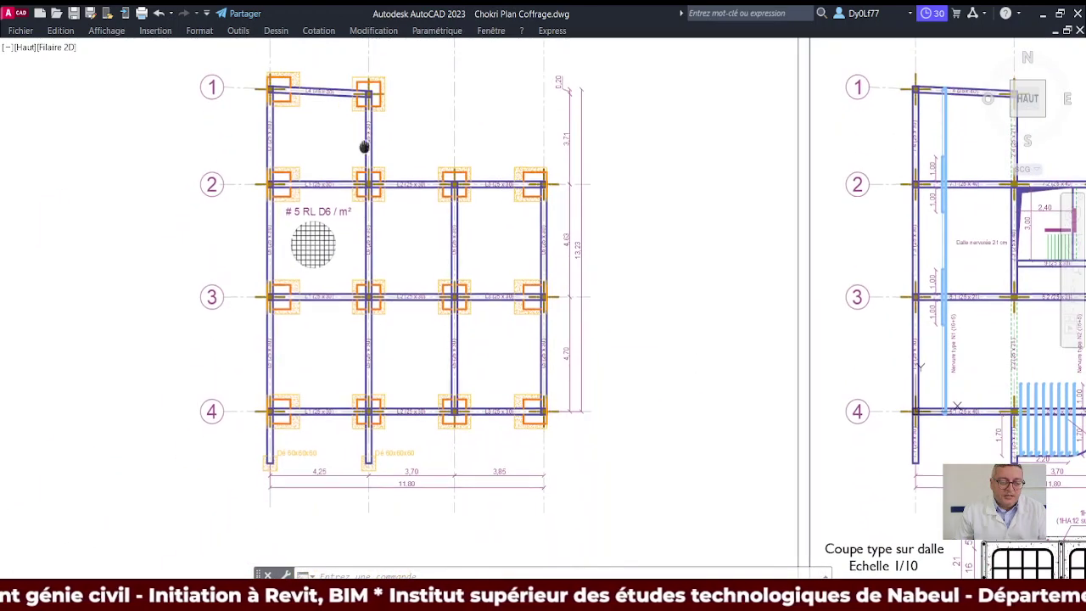
scroll(363, 230, "up", 1)
scroll(231, 338, "up", 3)
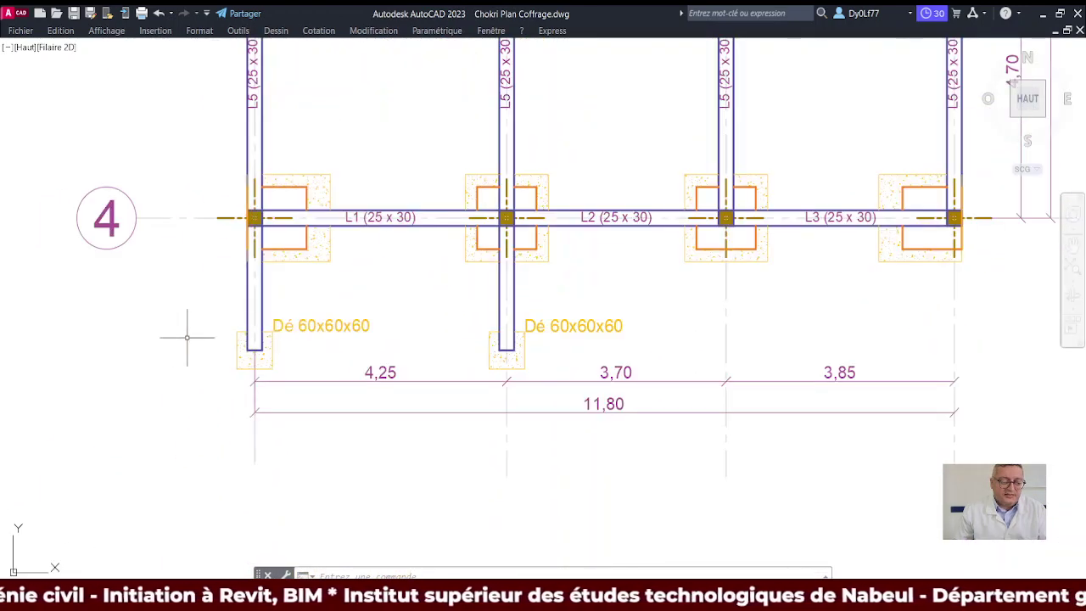
type("l")
key("Return")
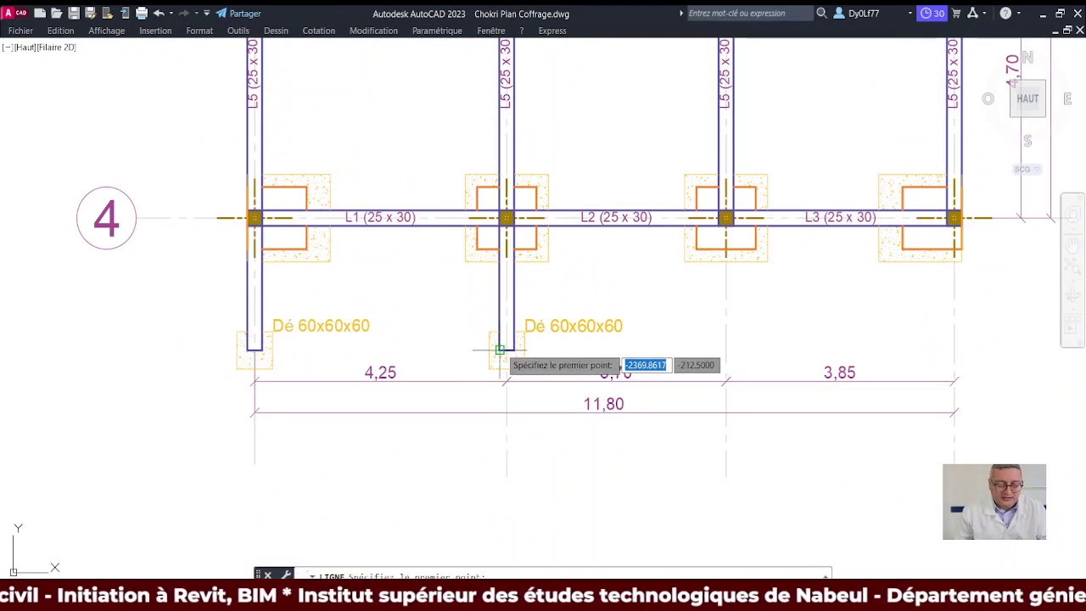
left_click(513, 348)
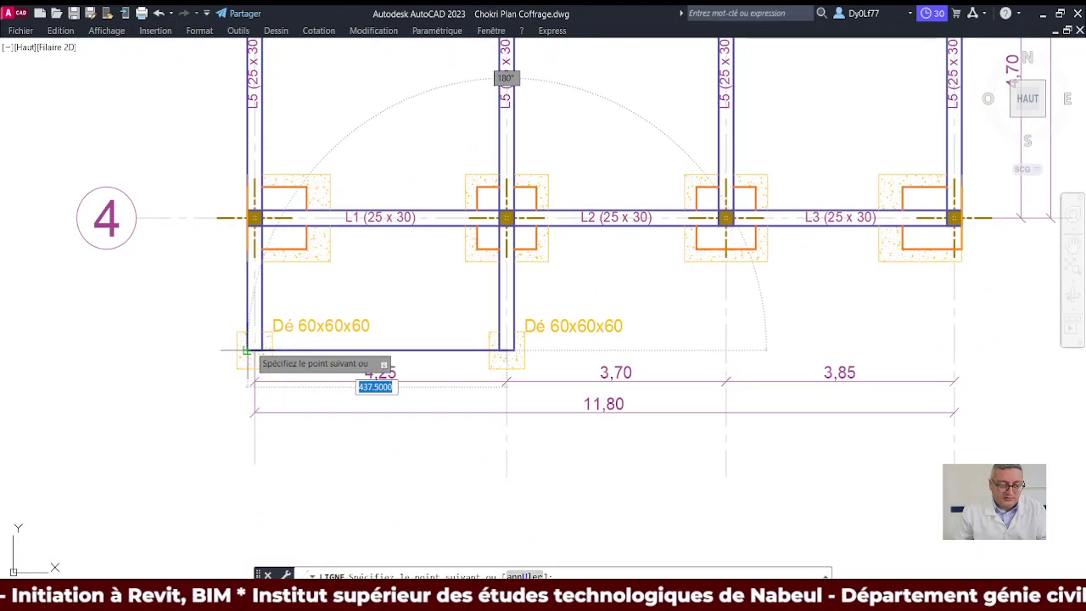
left_click(139, 339)
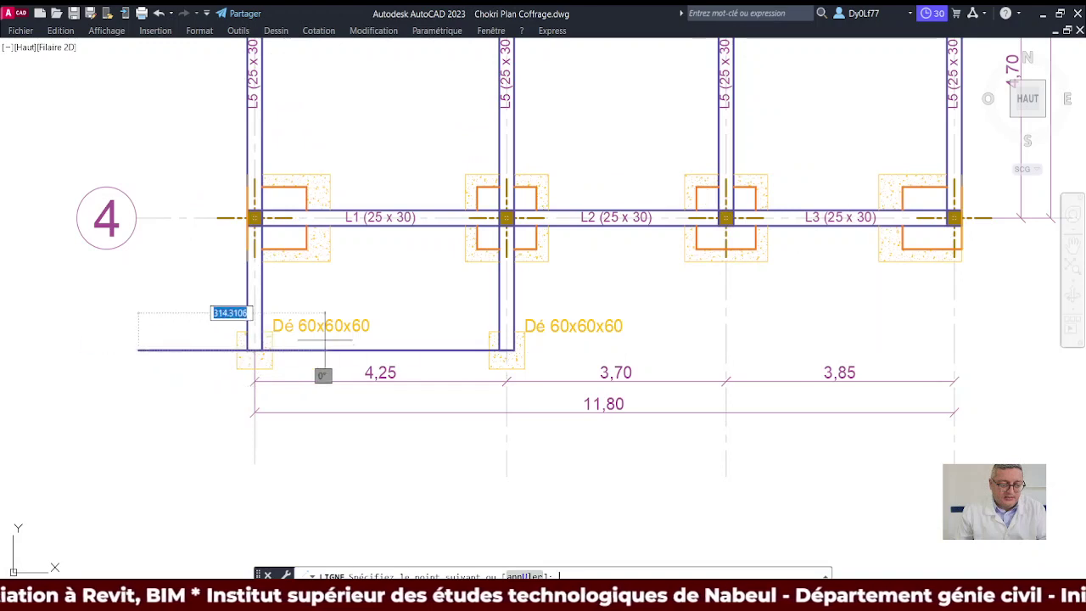
key("Escape")
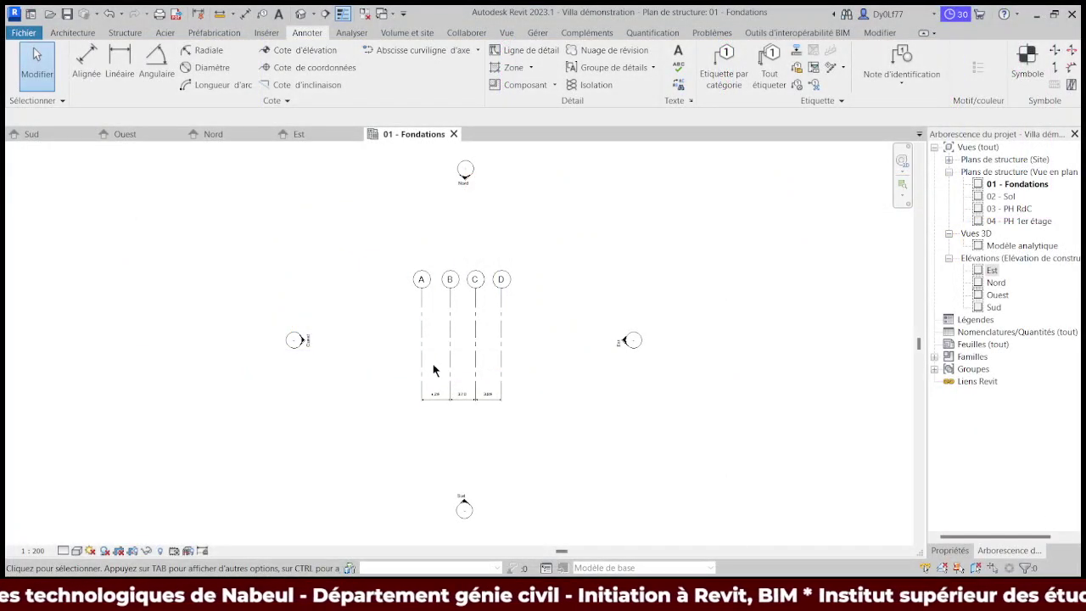
Step: Place horizontal grid E below the vertical grids A–D
scroll(438, 388, "up", 3)
scroll(437, 388, "up", 1)
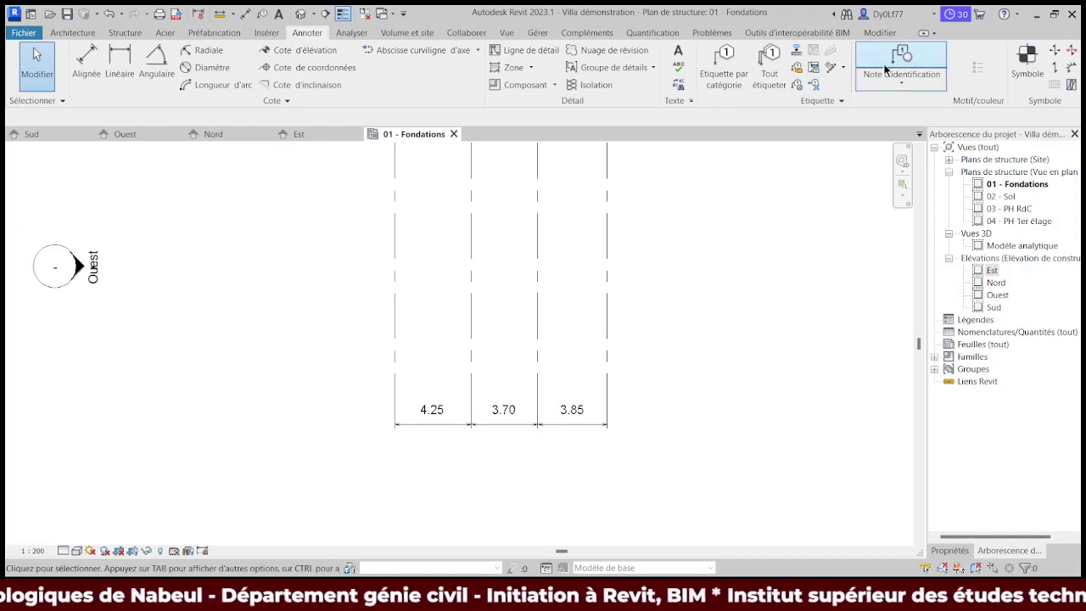
left_click(129, 34)
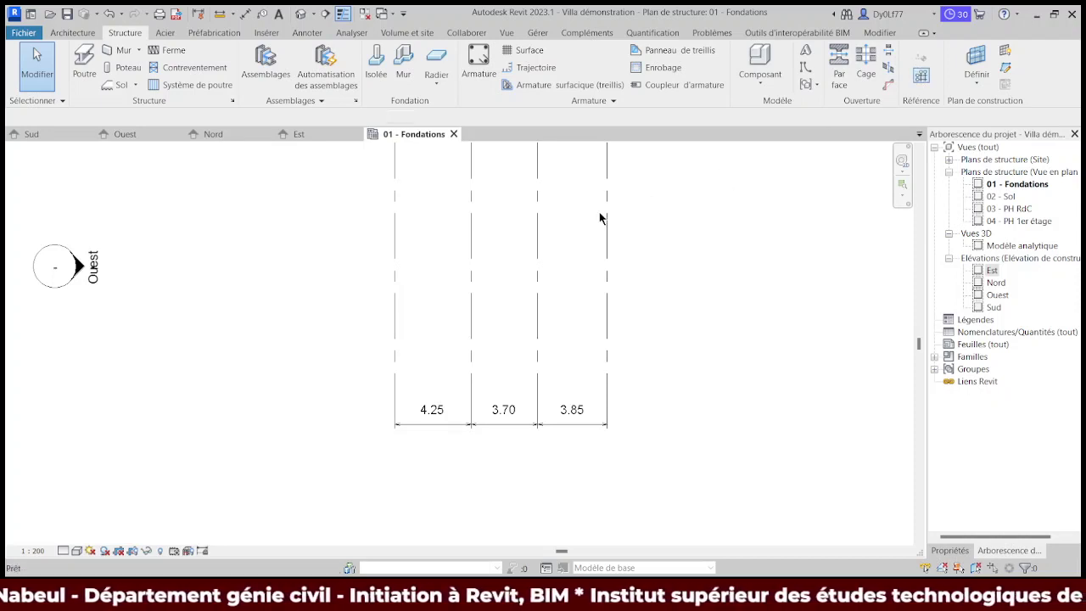
left_click(922, 76)
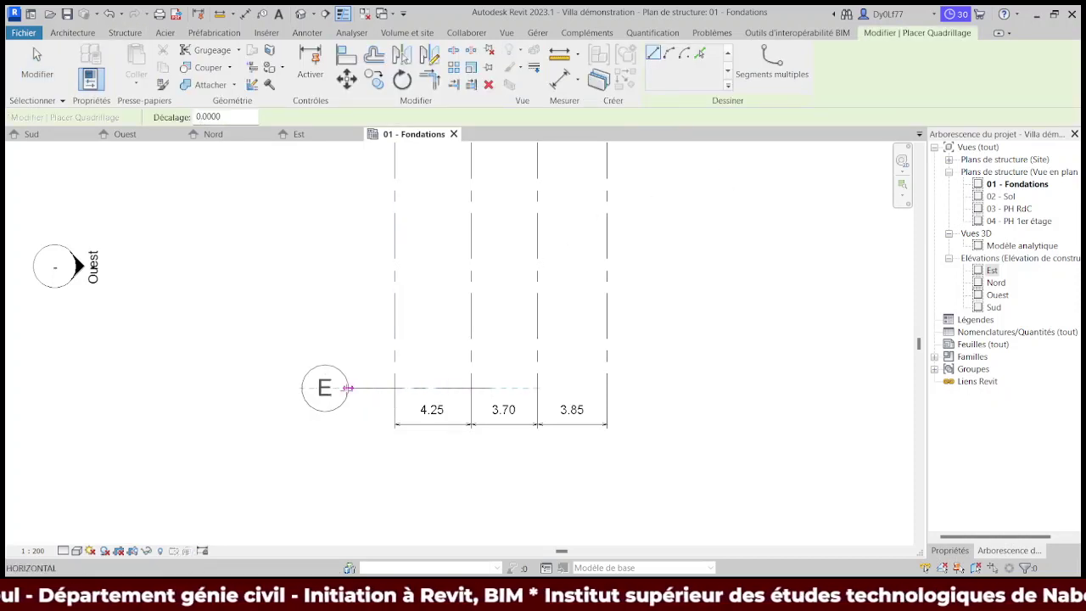
left_click(366, 388)
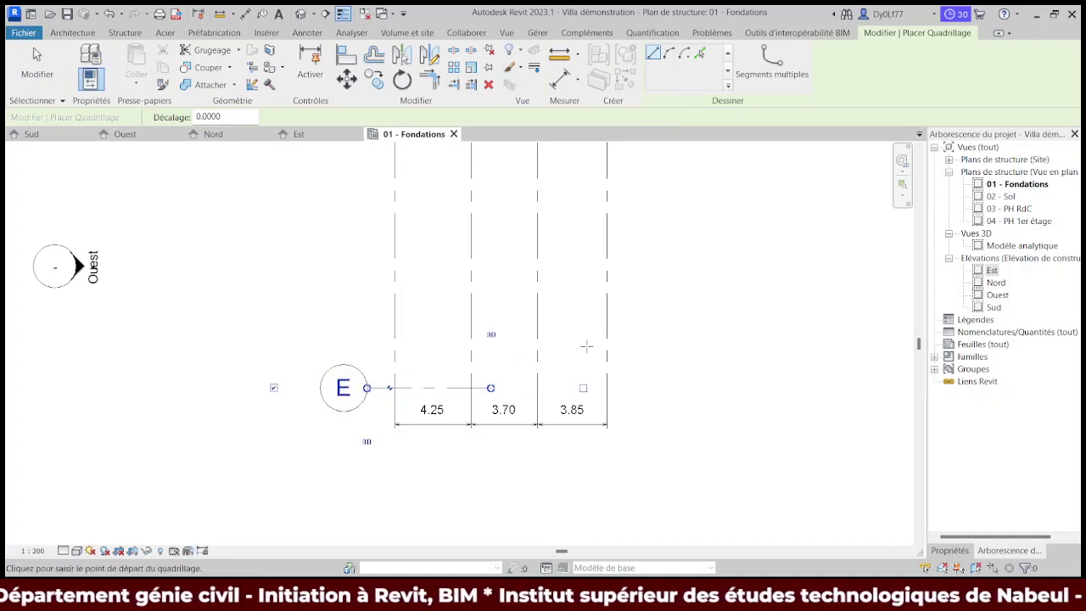
key("Escape")
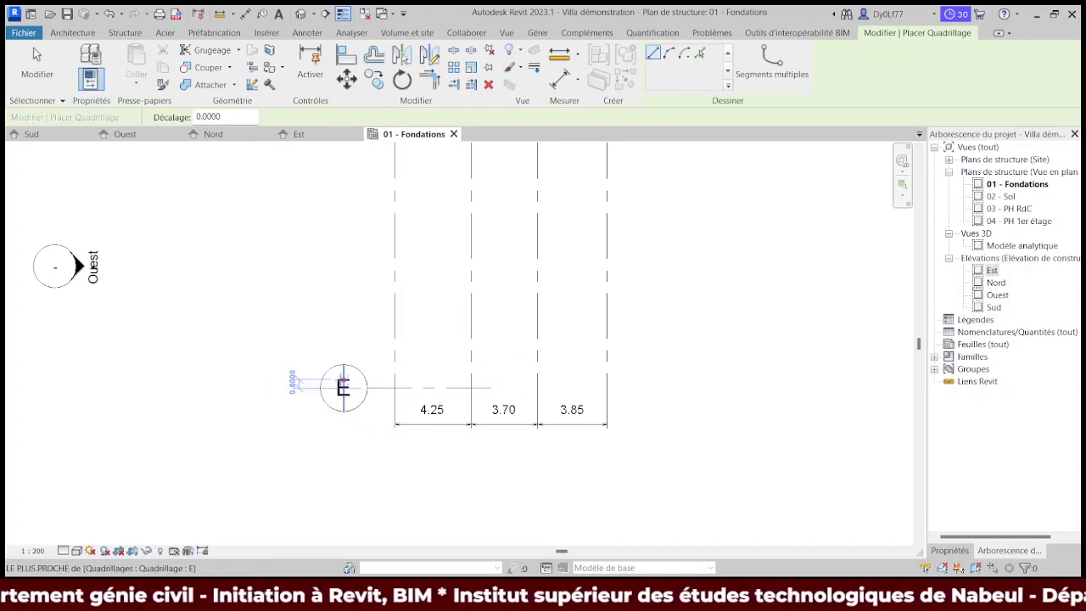
key("Escape")
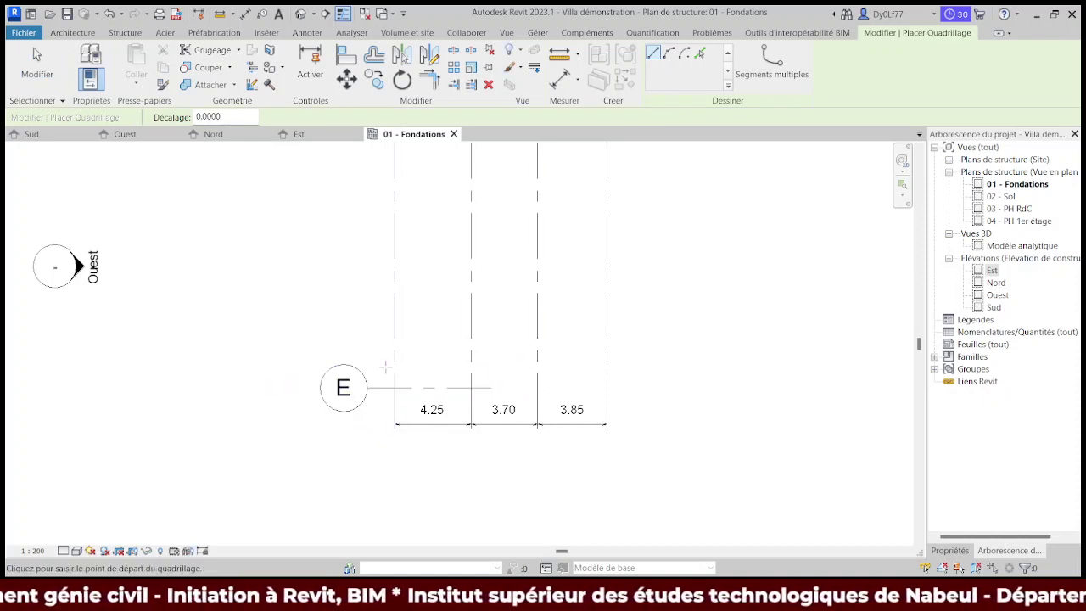
key("Escape")
scroll(418, 371, "up", 2)
mouse_move(419, 370)
middle_mouse_down()
mouse_move(428, 283)
mouse_move(403, 339)
middle_mouse_up()
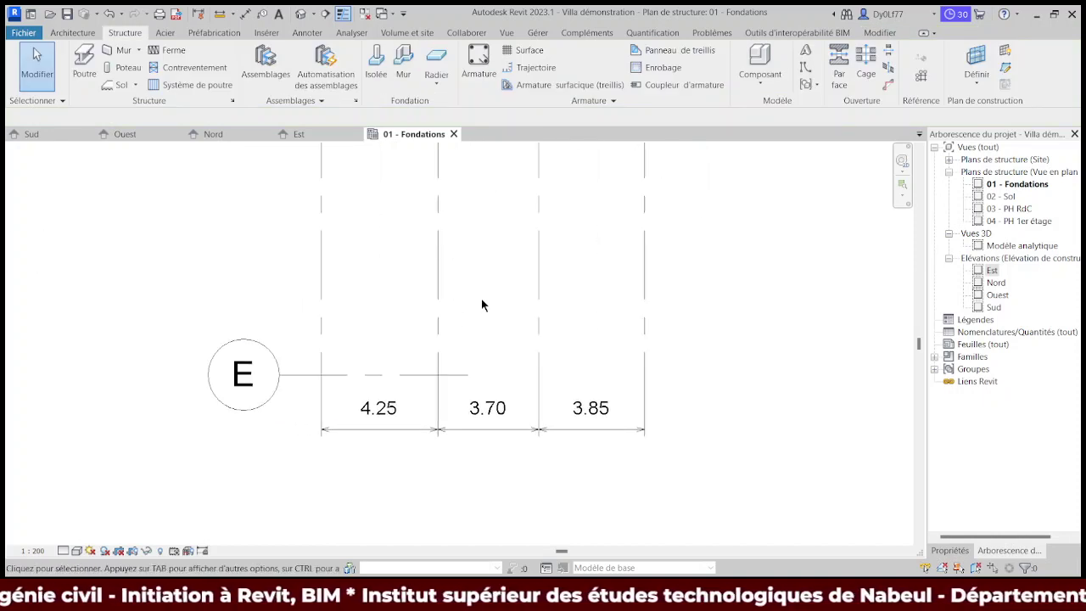
Step: Draw horizontal grid F and set its spacing from grid E to 2 m
left_click(920, 75)
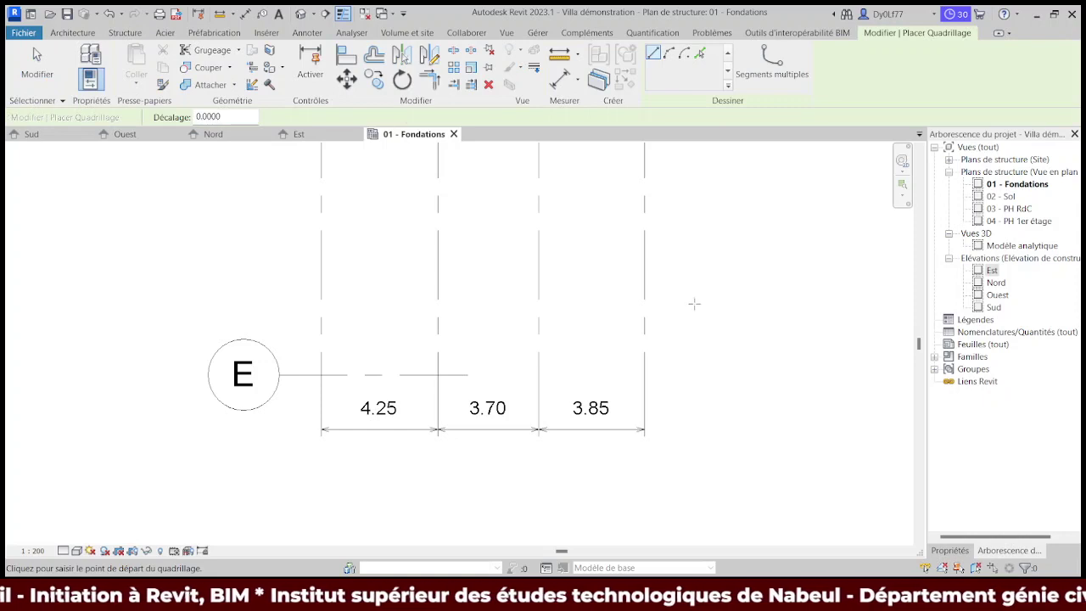
left_click(704, 303)
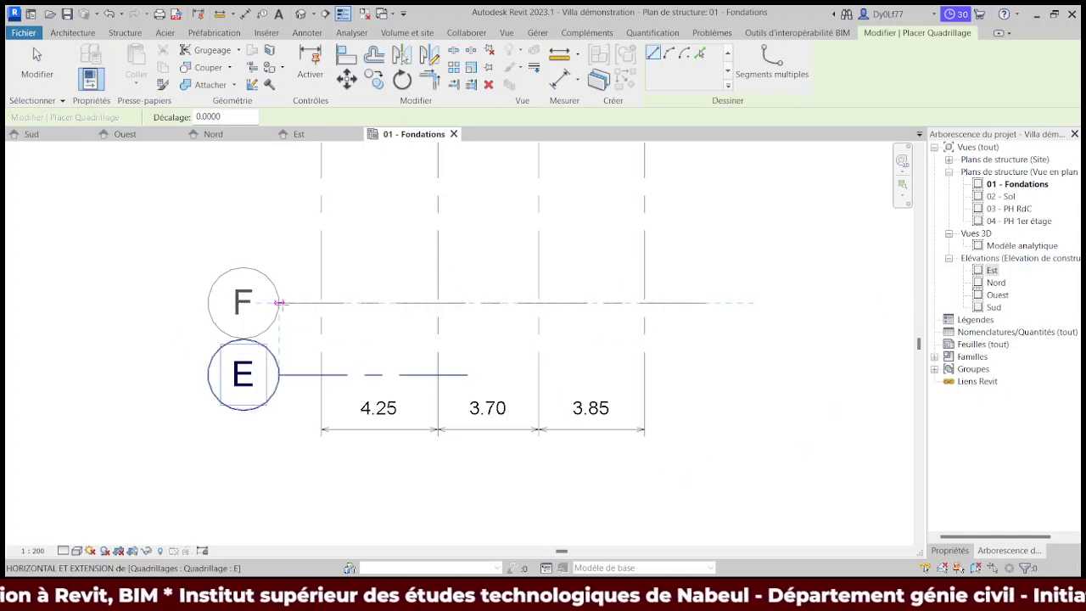
left_click(280, 303)
key("Escape")
key("Escape")
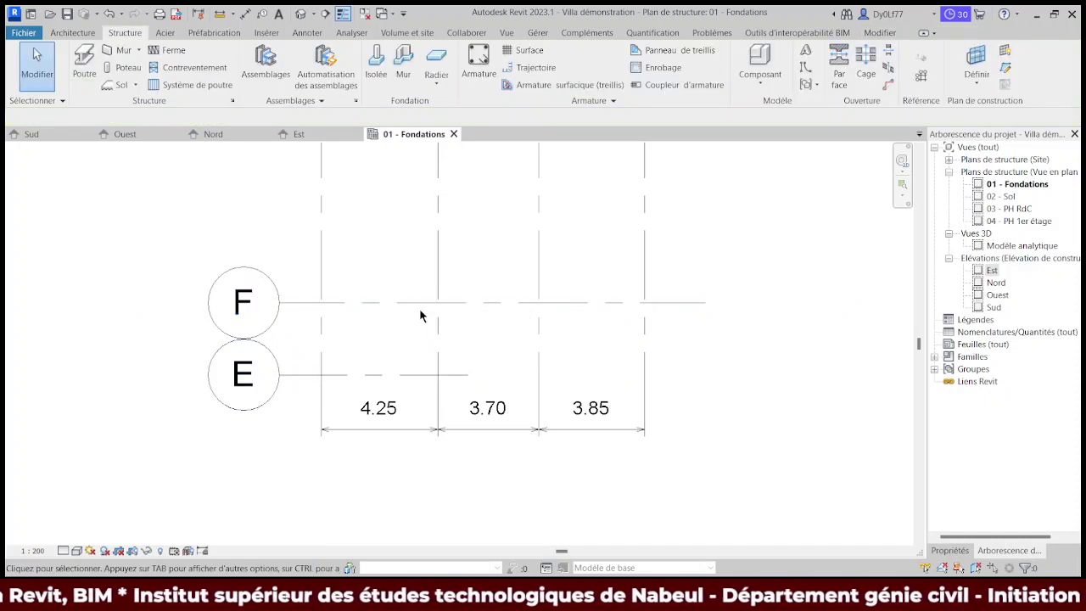
left_click(420, 310)
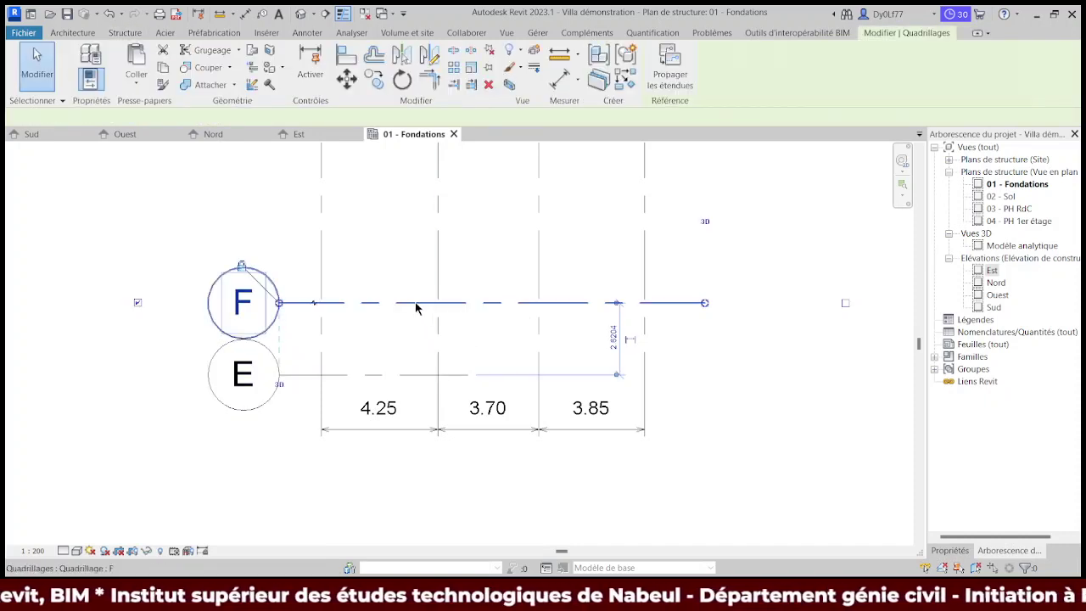
left_click(614, 338)
type("2m")
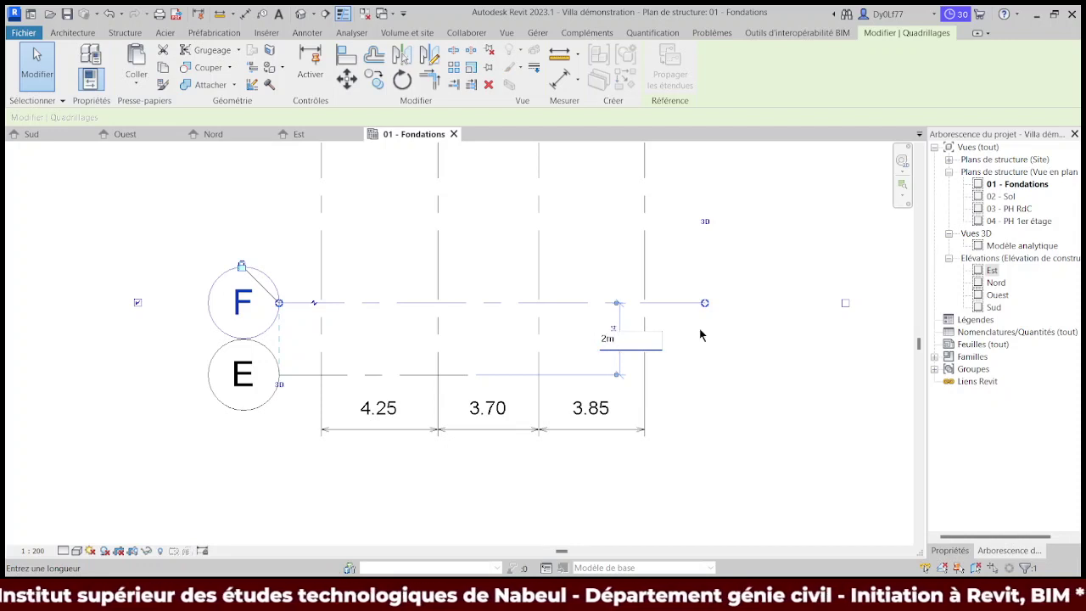
key("Return")
left_click(653, 332)
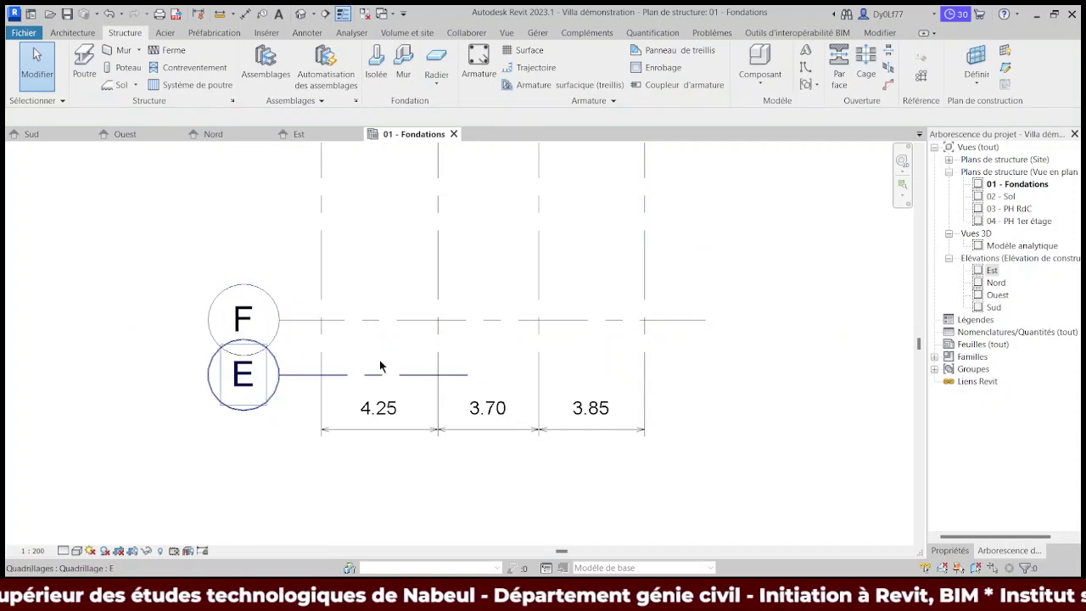
Step: Add an elbow to grid E and drag its bubble down below grid F's bubble
left_click(288, 377)
left_click(311, 380)
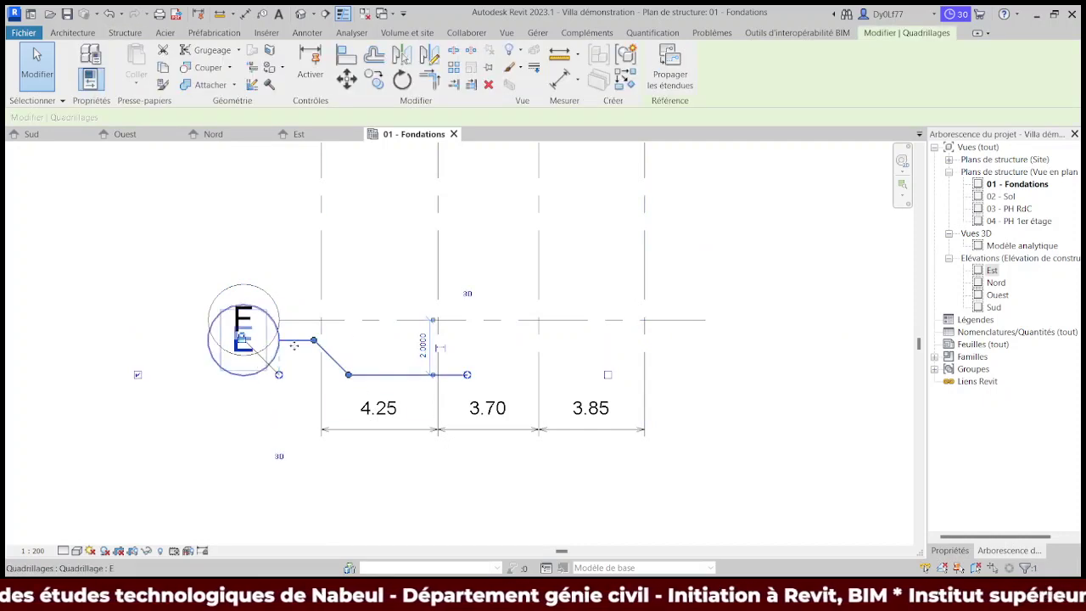
left_click_drag(313, 340, 302, 408)
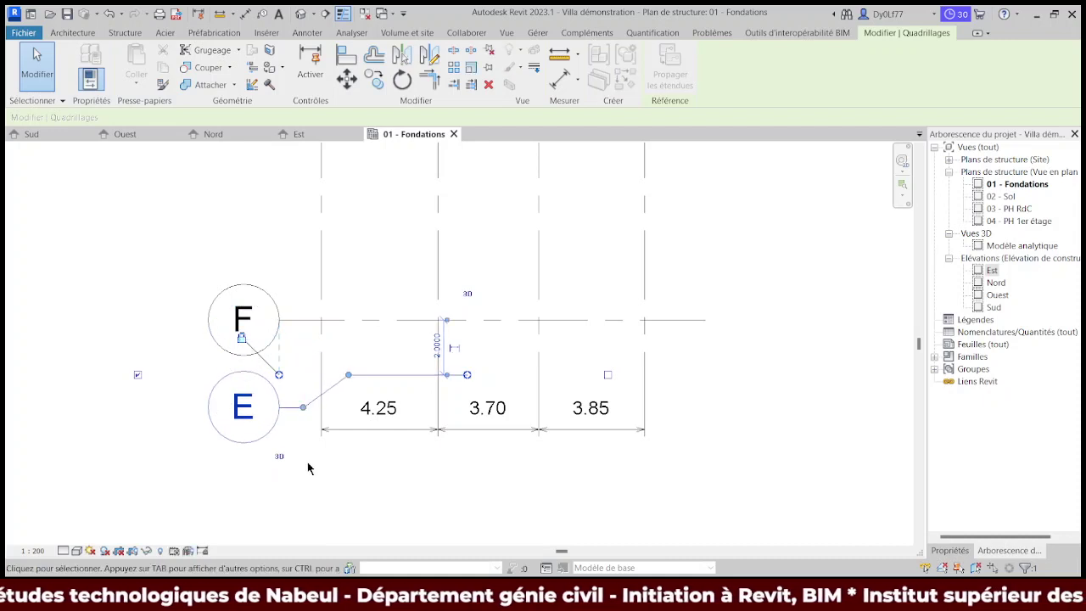
left_click(517, 395)
scroll(424, 342, "up", 1)
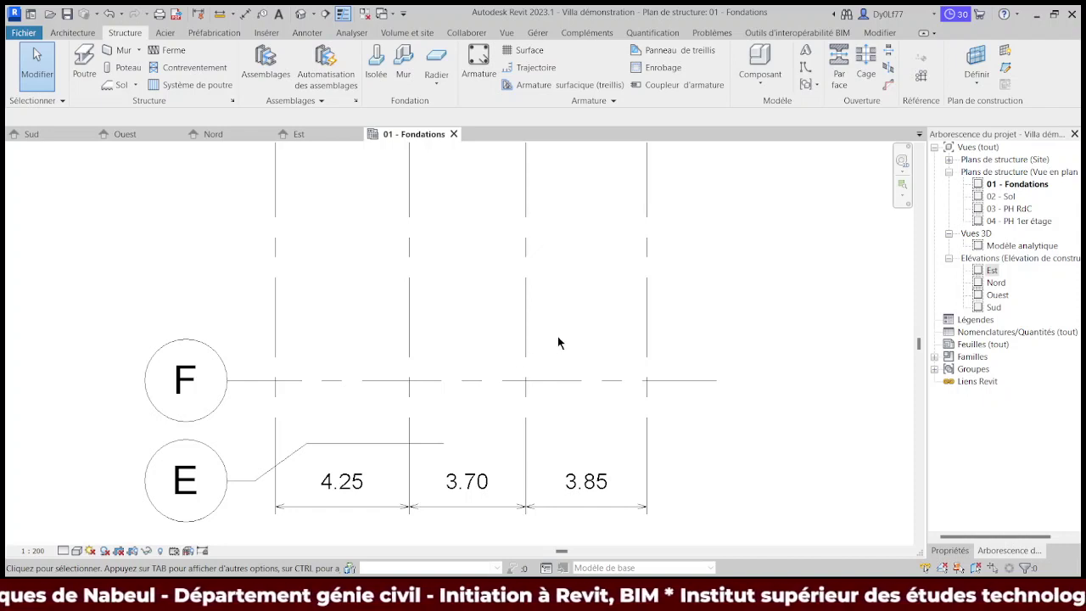
scroll(557, 336, "down", 1)
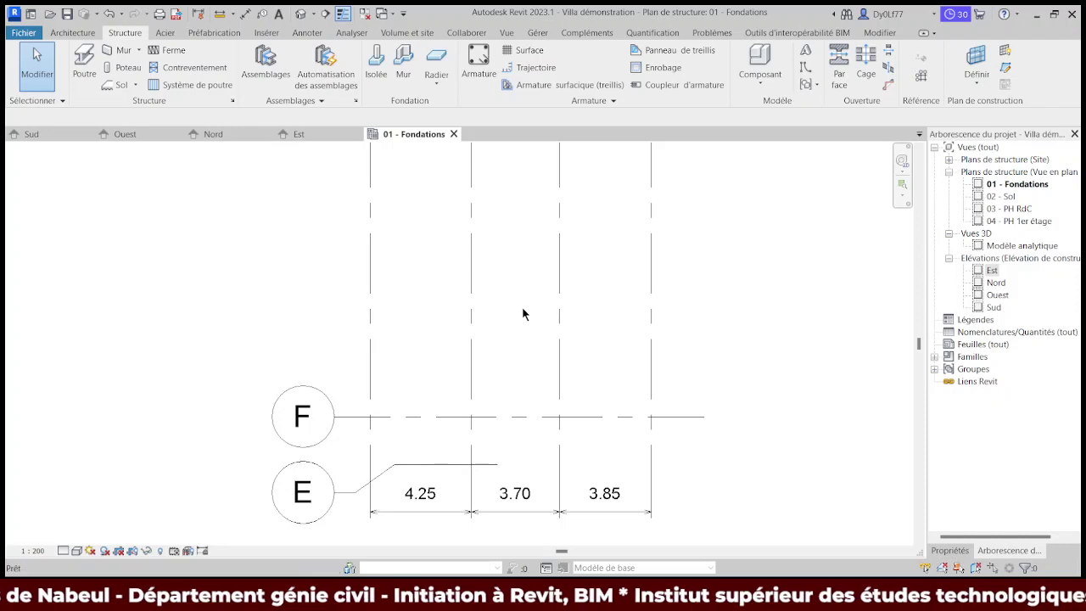
Step: Create grid G 4.70 above grid F by picking F with a 4.70 offset
key("g")
key("r")
left_click(699, 53)
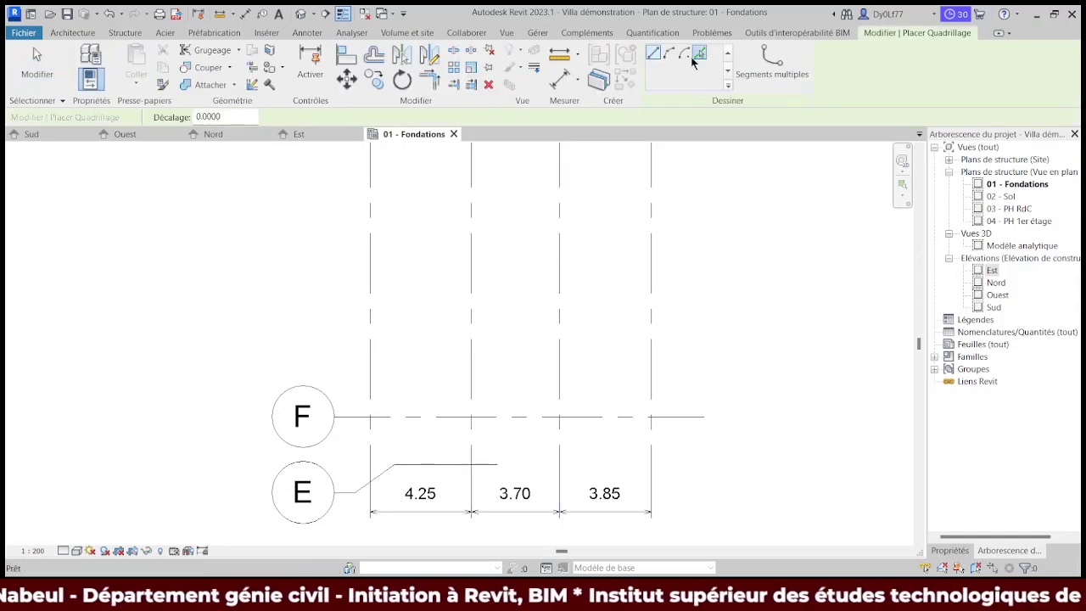
left_click(243, 117)
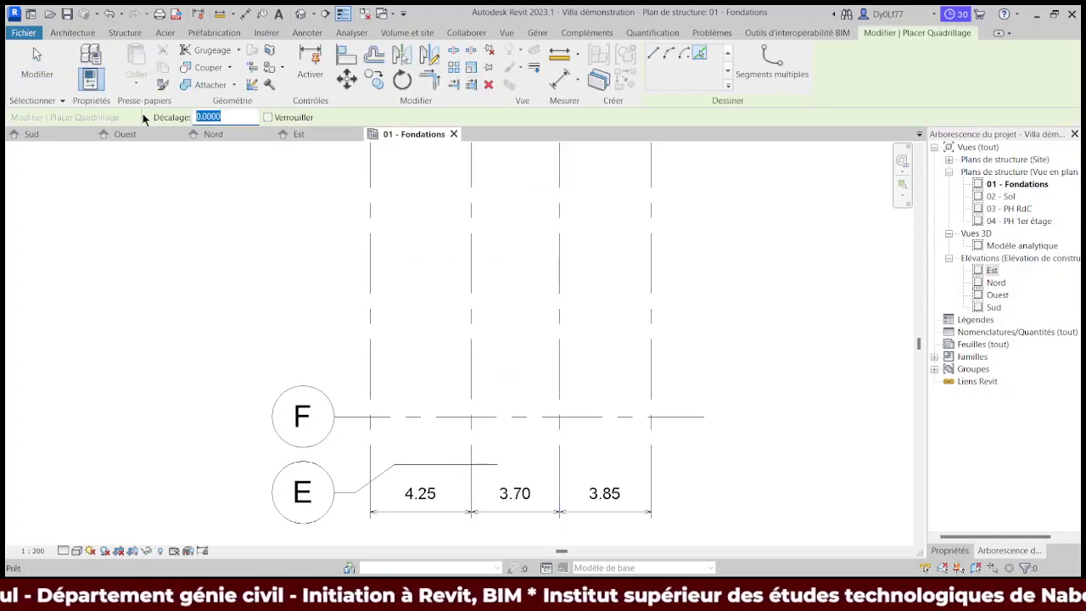
type("4.")
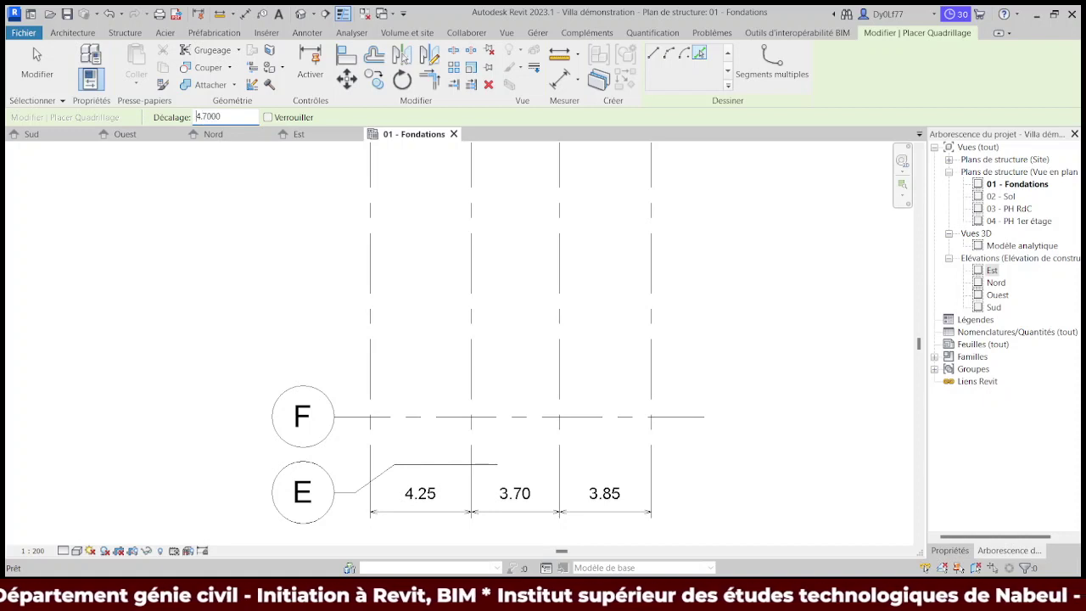
left_click(431, 414)
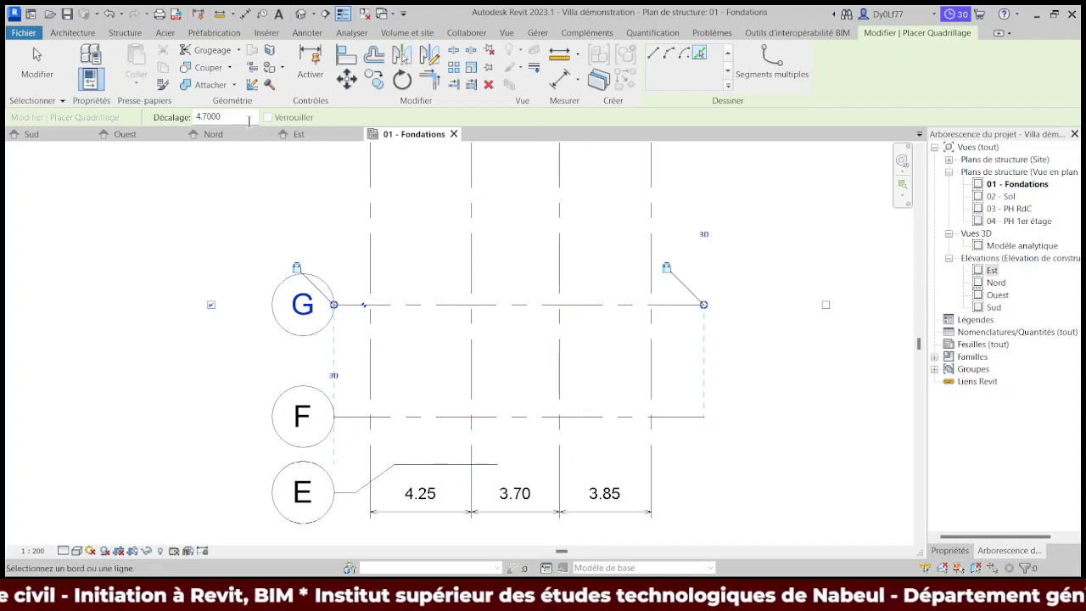
Step: Change the offset and pick grid G to create grid H above it
left_click_drag(248, 120, 177, 126)
type("4")
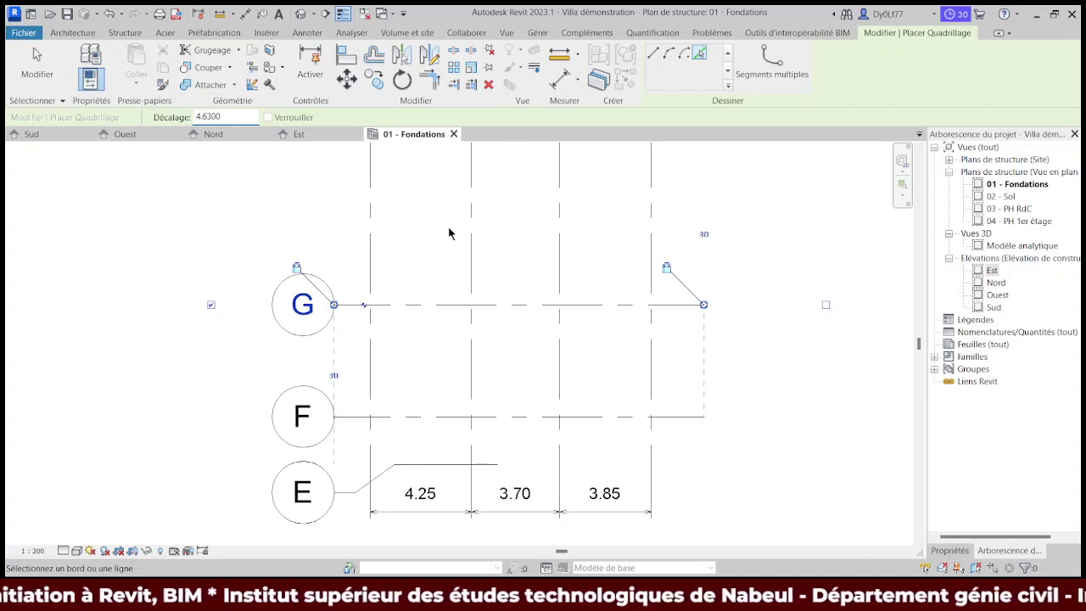
left_click(439, 303)
scroll(416, 233, "up", 5)
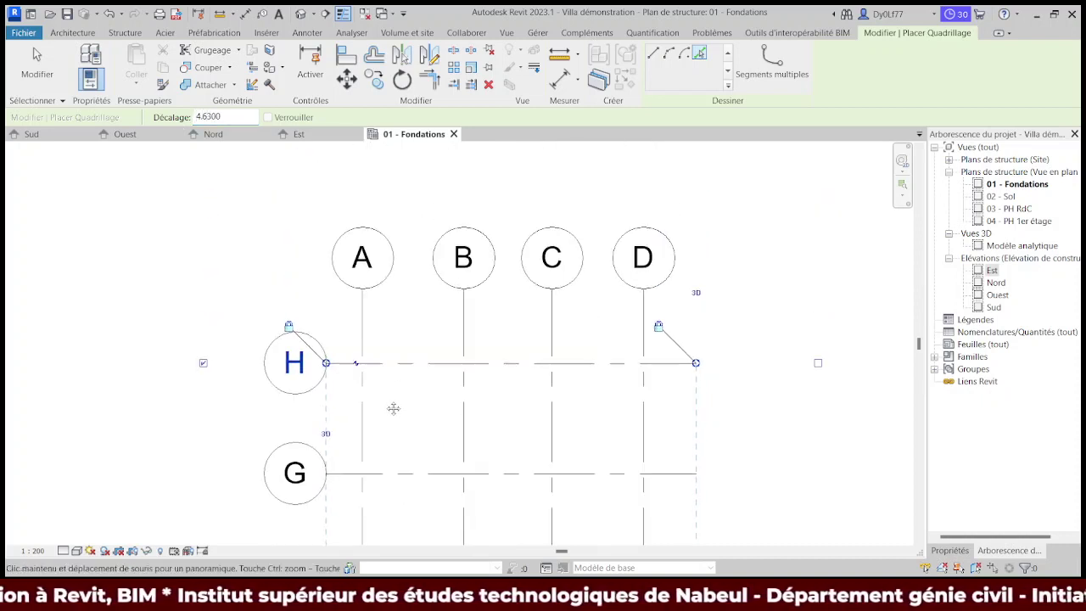
key("Escape")
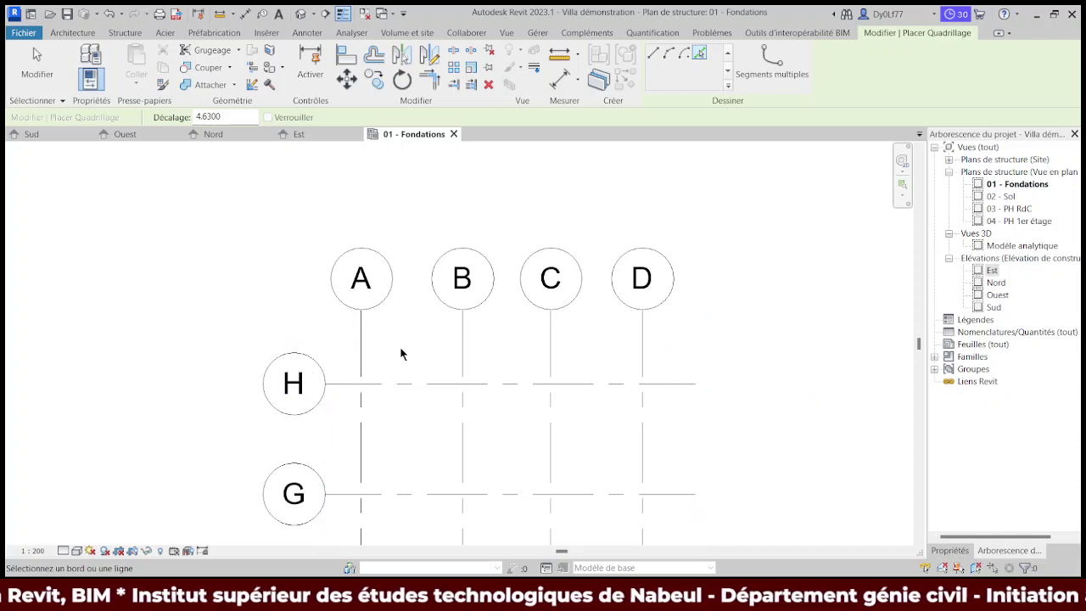
mouse_move(400, 354)
middle_mouse_down()
mouse_move(395, 243)
mouse_move(415, 379)
middle_mouse_up()
scroll(406, 243, "down", 2)
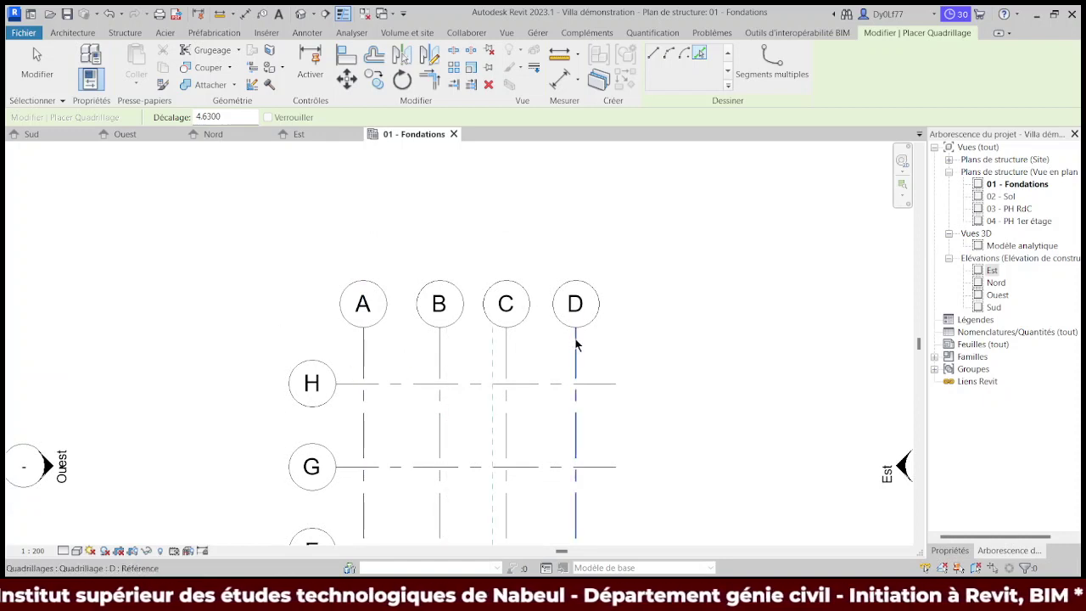
Step: Drag grid D's end grip upward so the aligned A–D grid heads sit well above grid H
key("Escape")
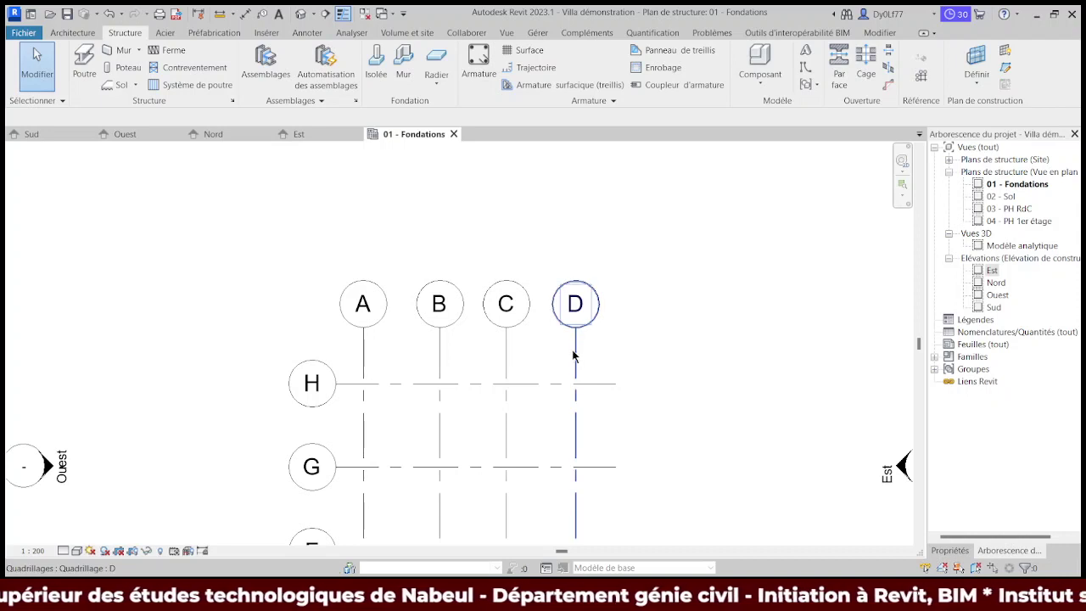
left_click(575, 350)
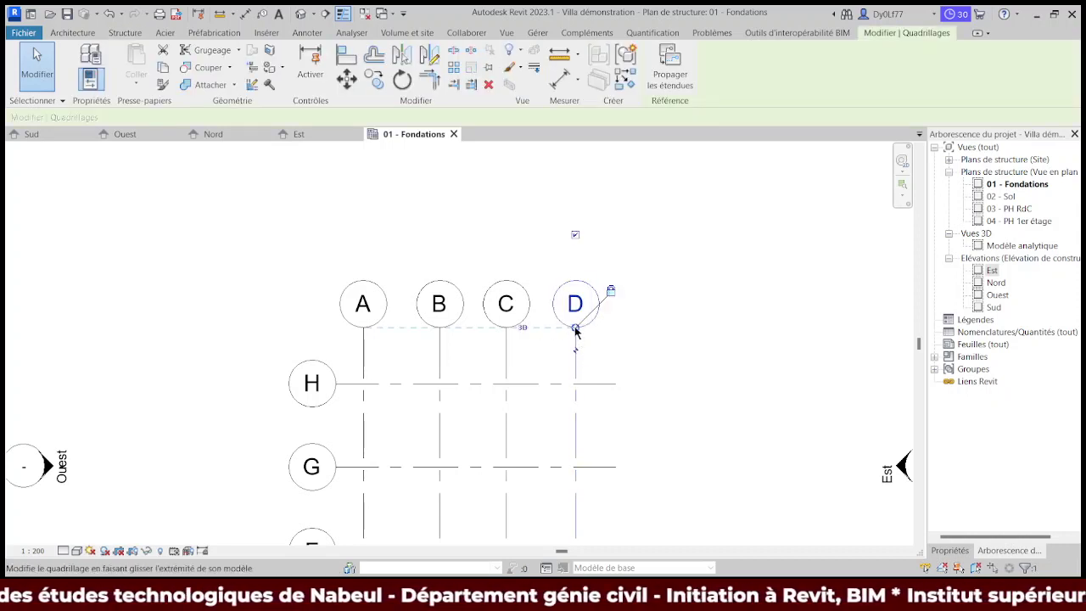
left_click_drag(575, 329, 577, 224)
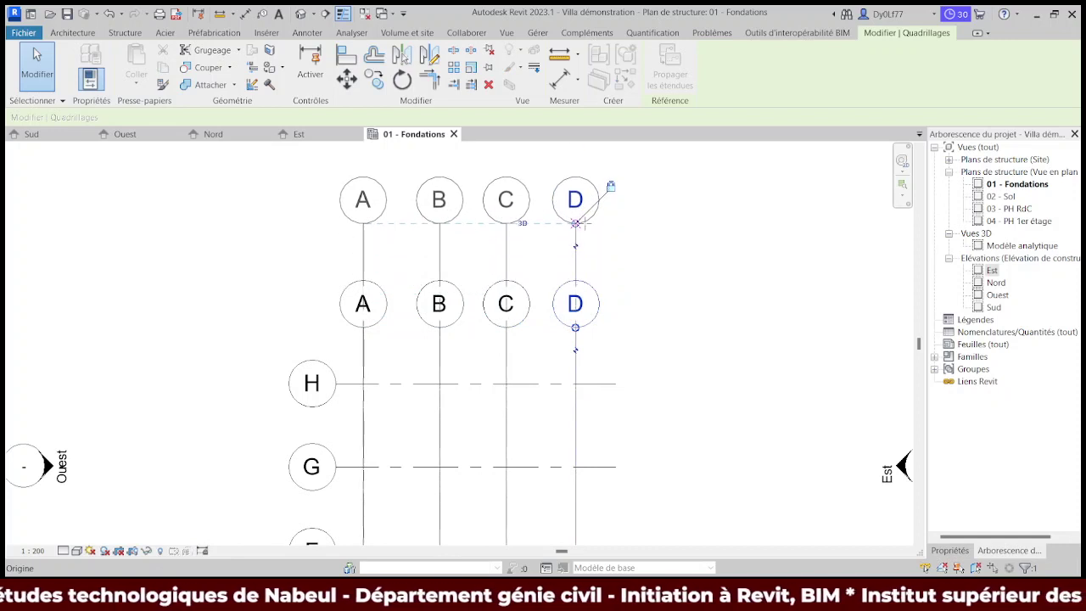
left_click(669, 292)
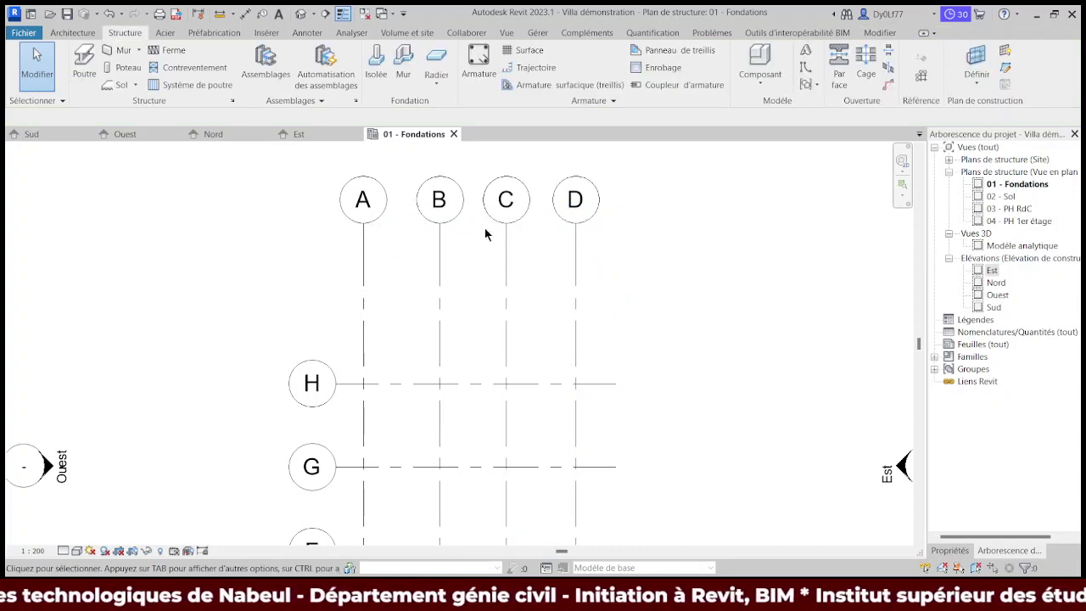
left_click(576, 228)
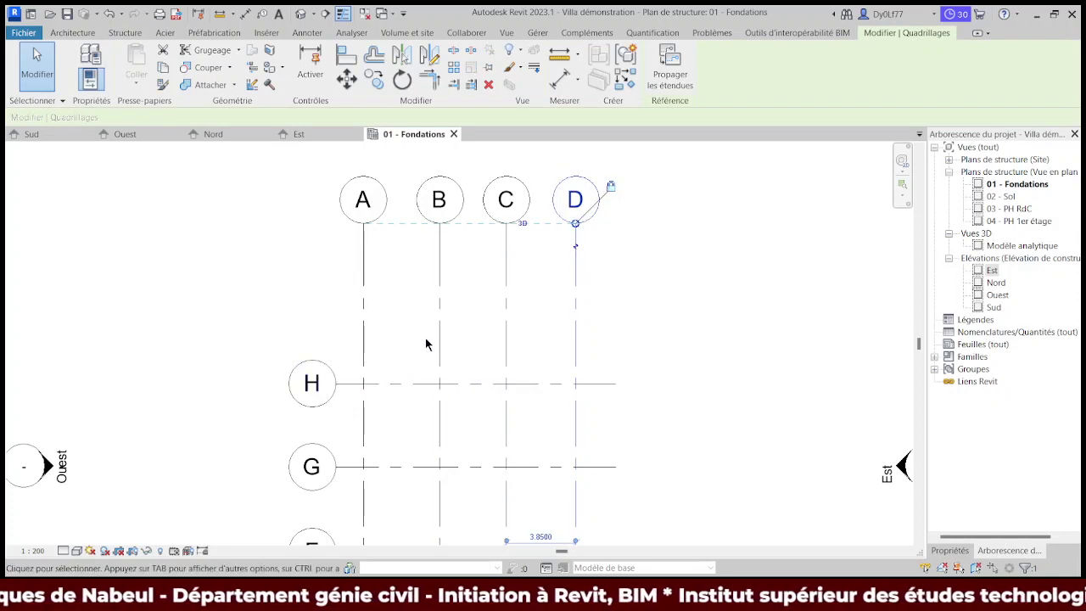
scroll(439, 364, "up", 2)
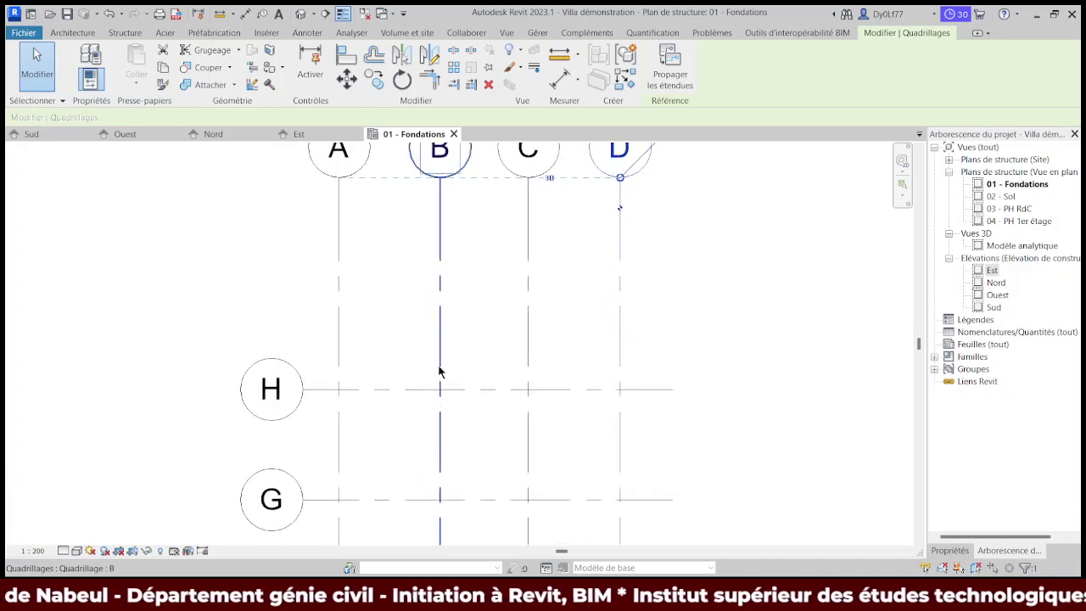
scroll(489, 379, "up", 1)
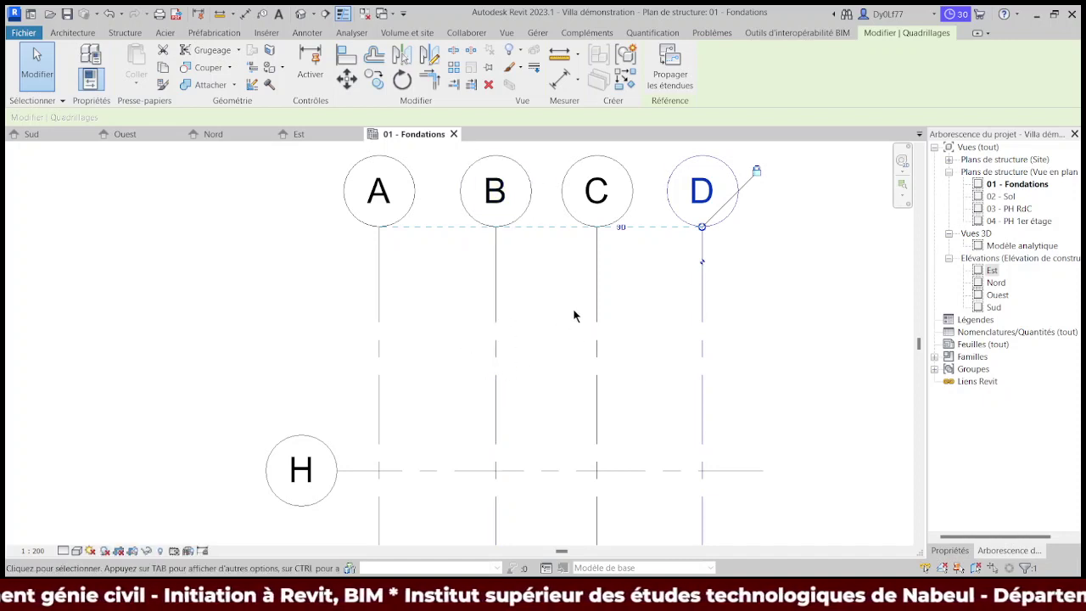
left_click(311, 324)
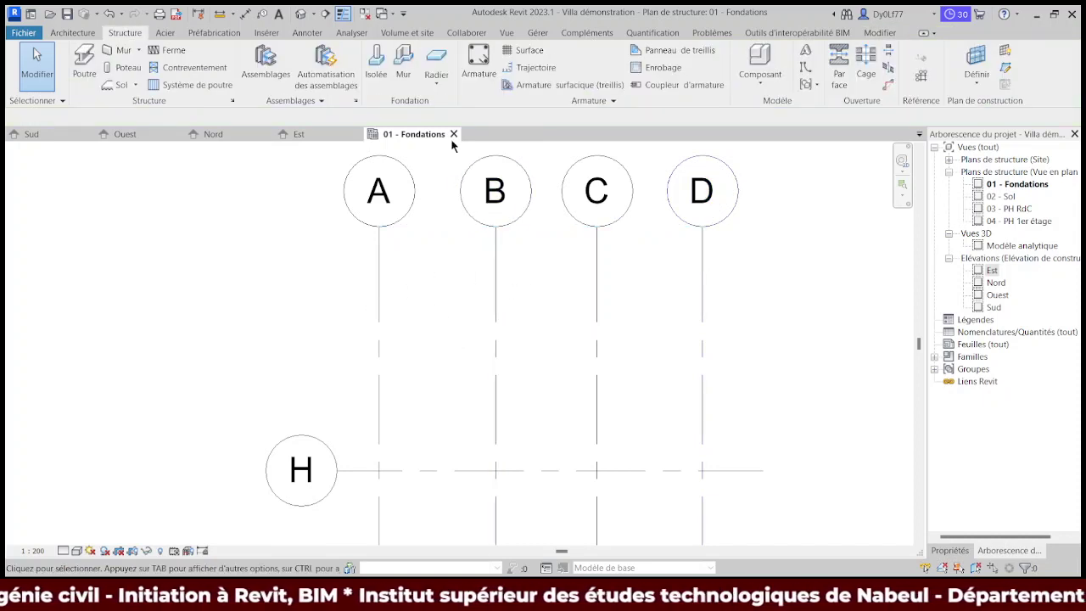
Step: Draw a model line from the B/H intersection with a 3.71 length entry, ending on grid A
left_click(804, 70)
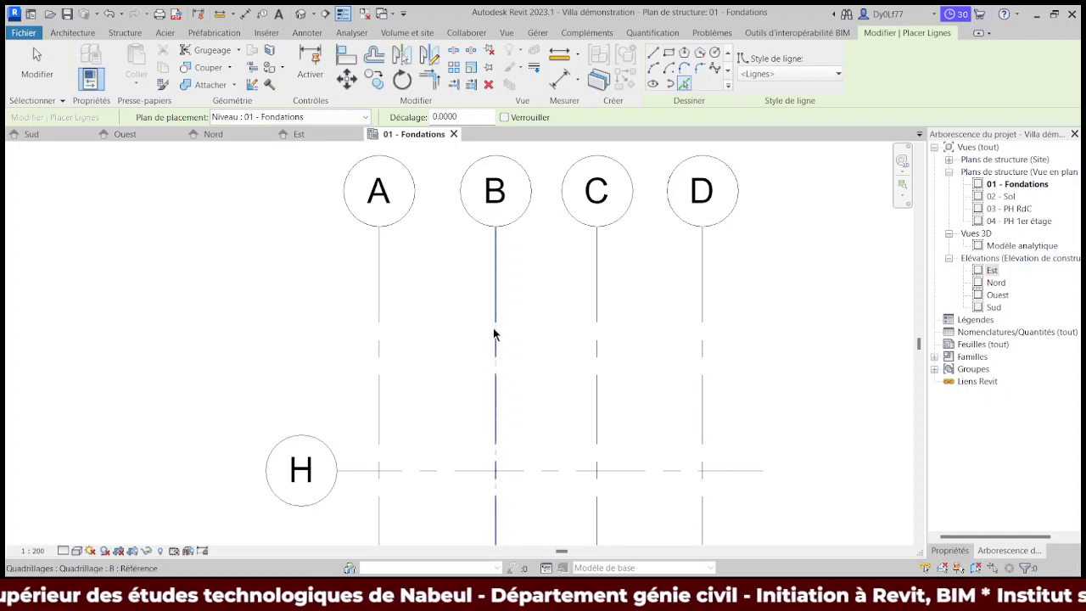
left_click(653, 56)
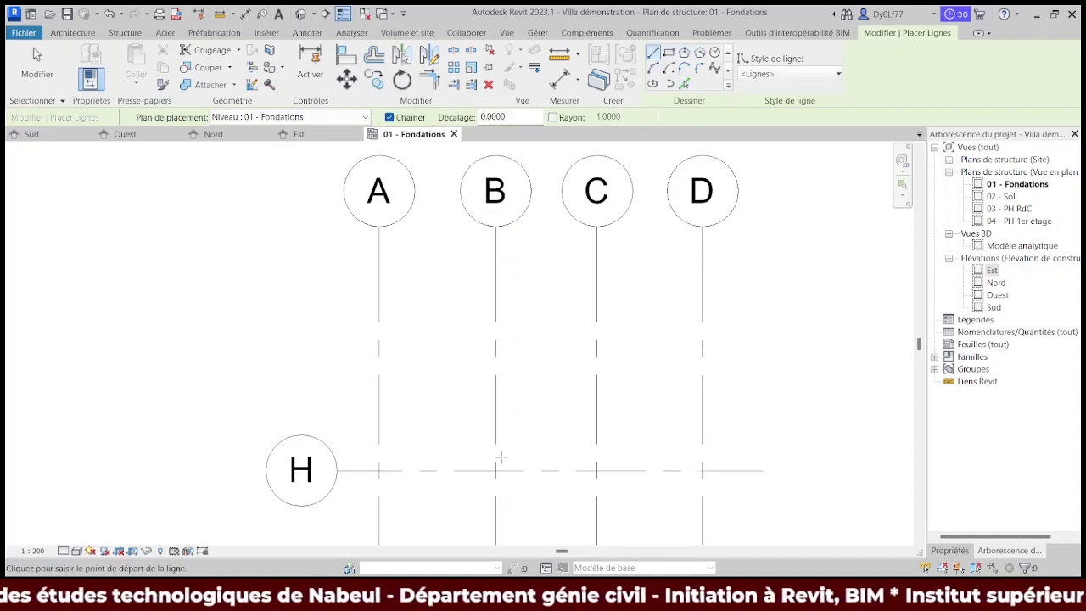
left_click(495, 470)
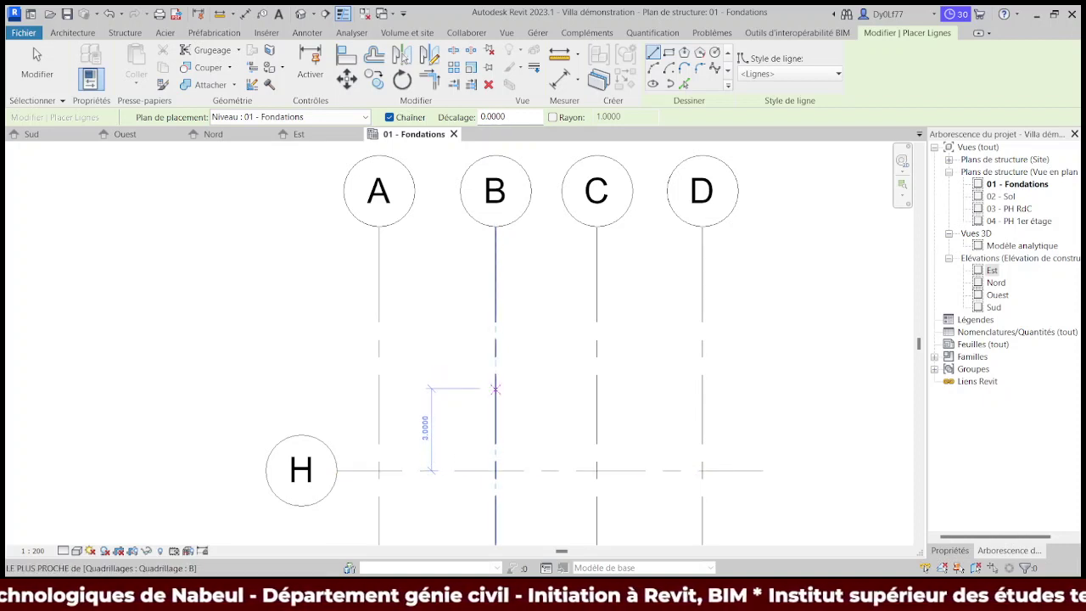
type("3.71m")
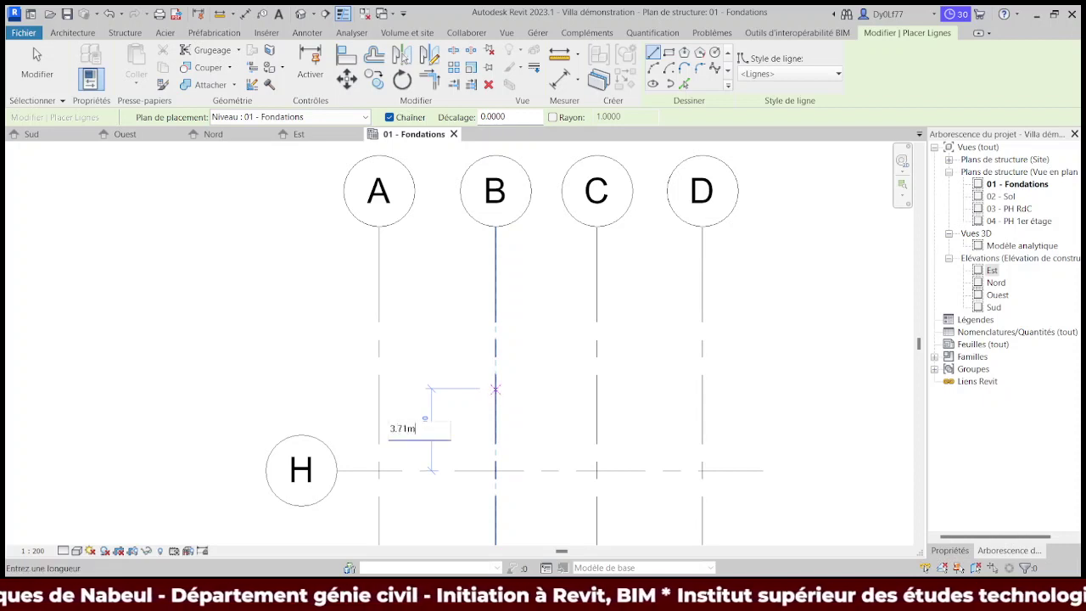
key("Return")
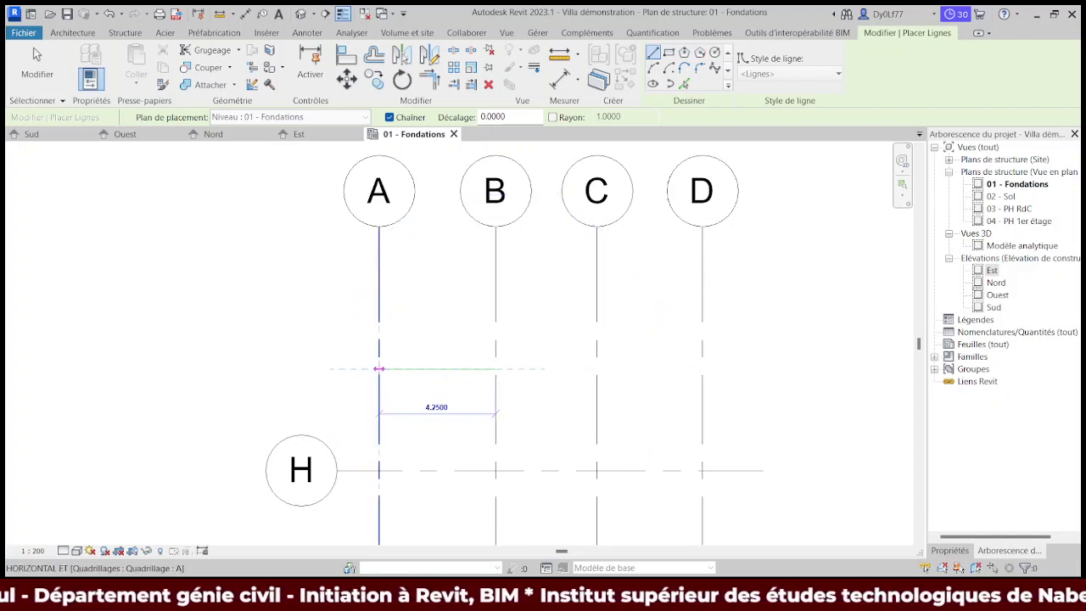
left_click(379, 369)
key("Escape")
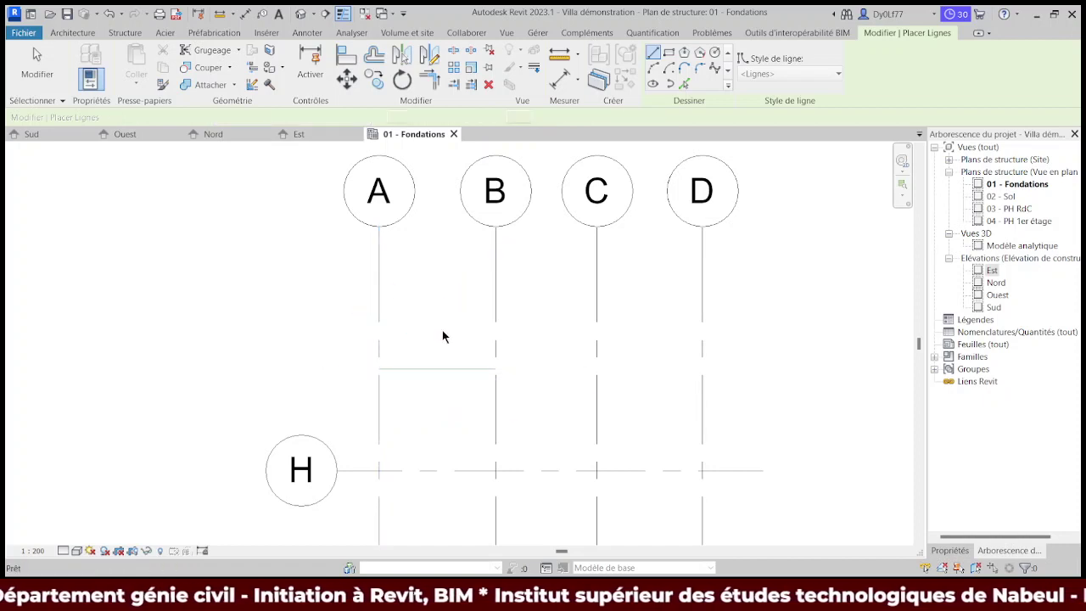
scroll(447, 341, "up", 2)
key("Escape")
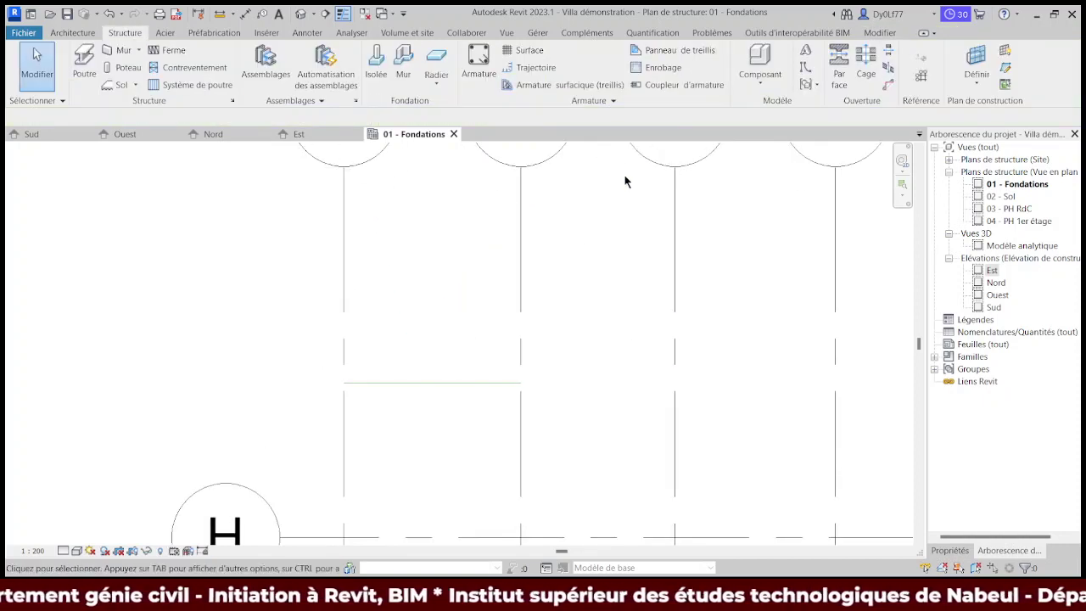
Step: Pick the A–B model line with a 0.20 offset to create a parallel copy
left_click(805, 68)
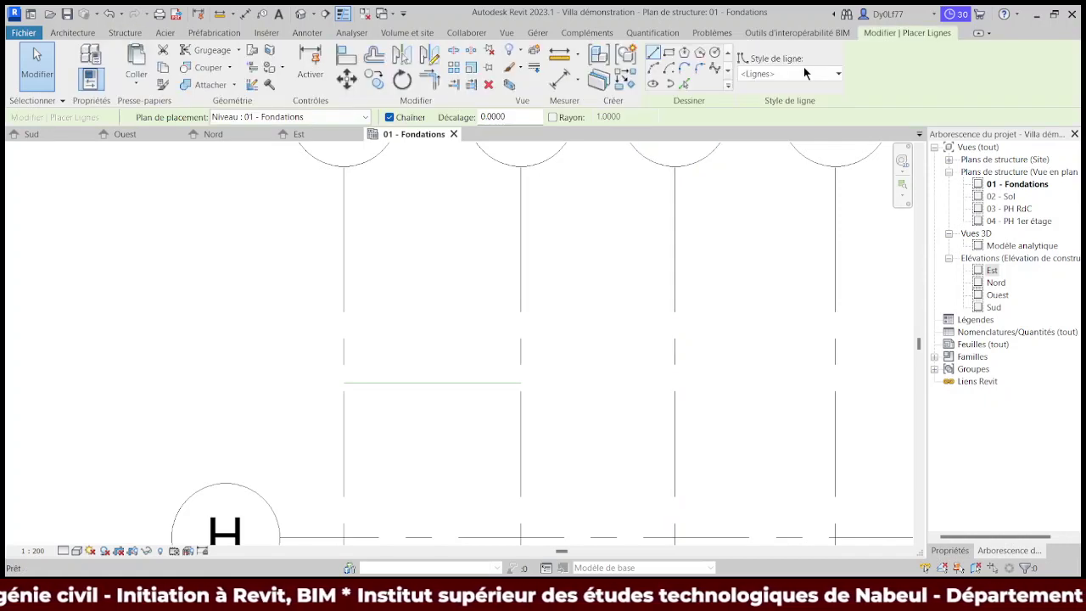
left_click(684, 85)
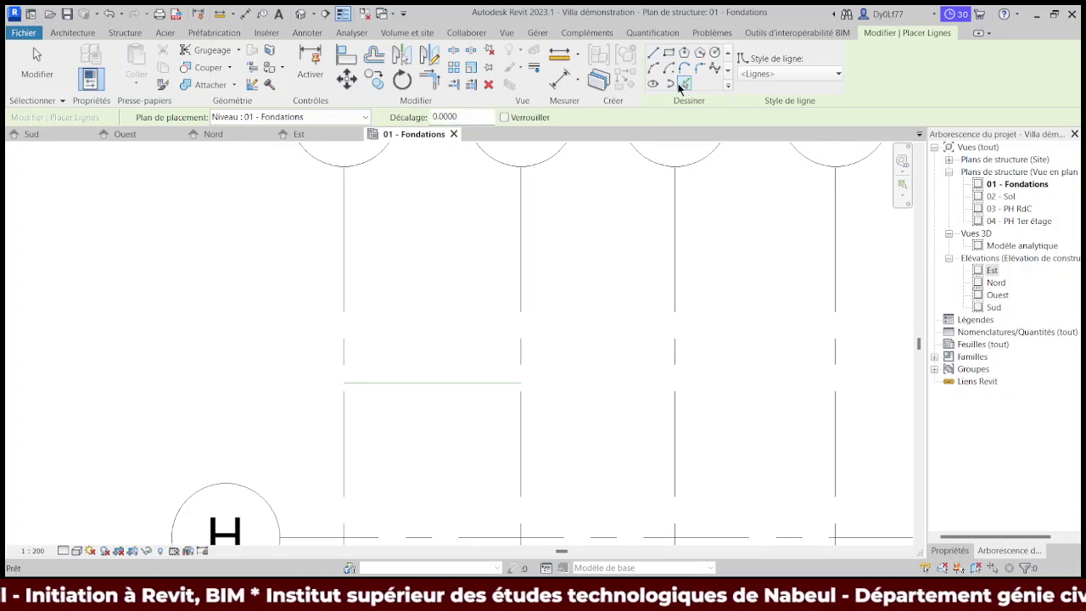
double_click(486, 117)
type("0.2000")
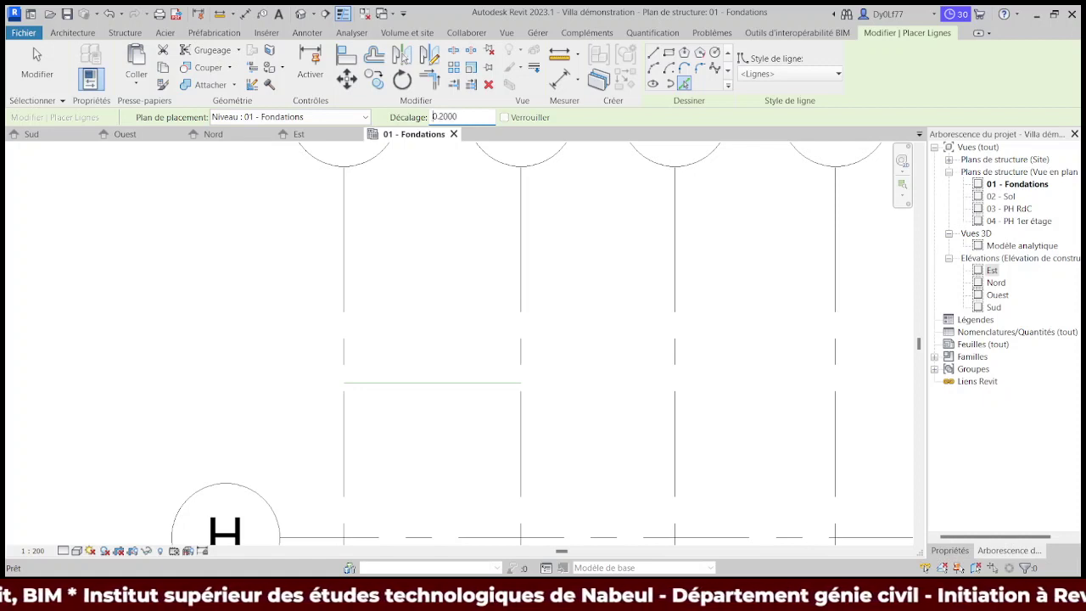
left_click(430, 376)
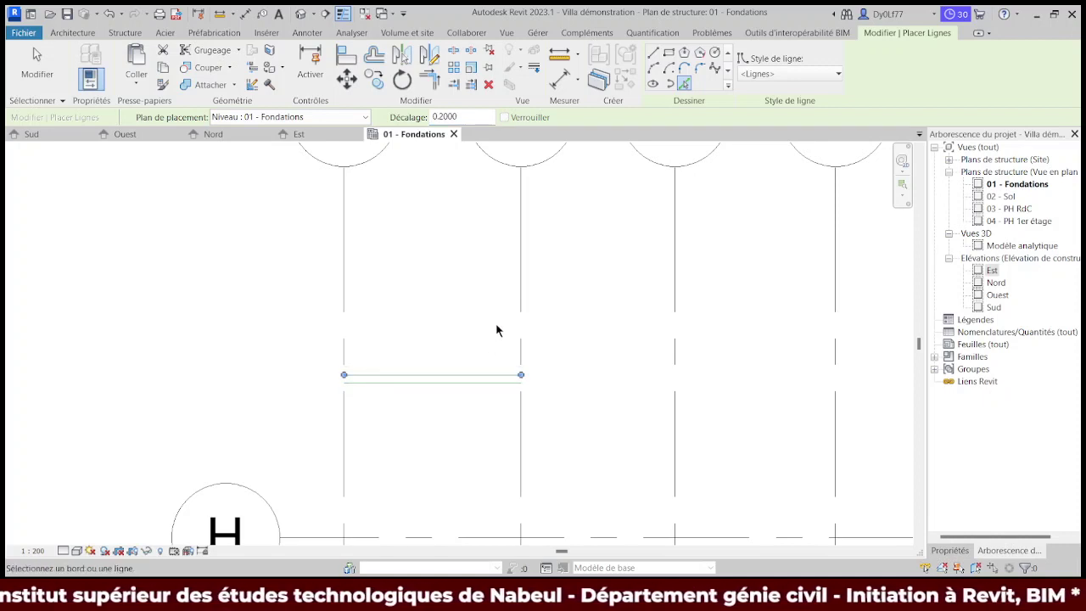
key("Escape")
key("Escape")
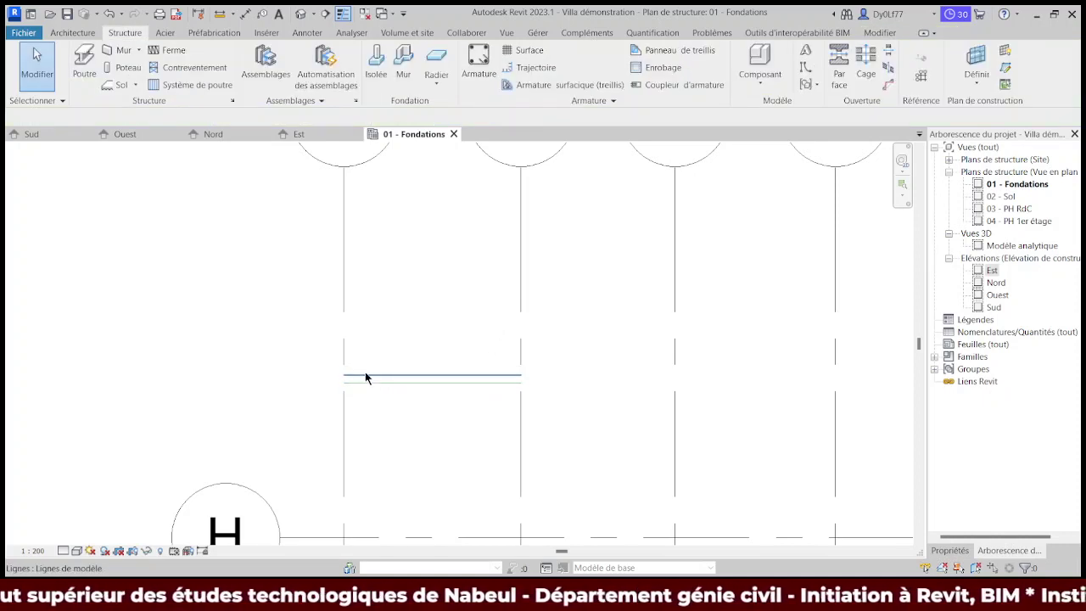
scroll(507, 313, "down", 2)
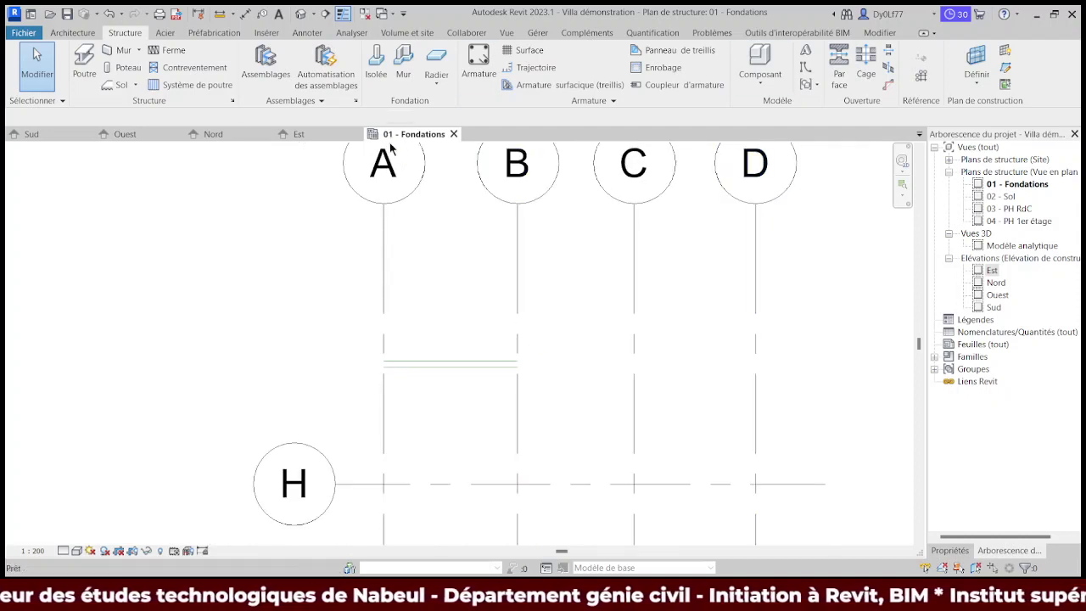
Step: Draw grid I from the line end on grid B across to grid A
key("g")
key("r")
left_click(517, 367)
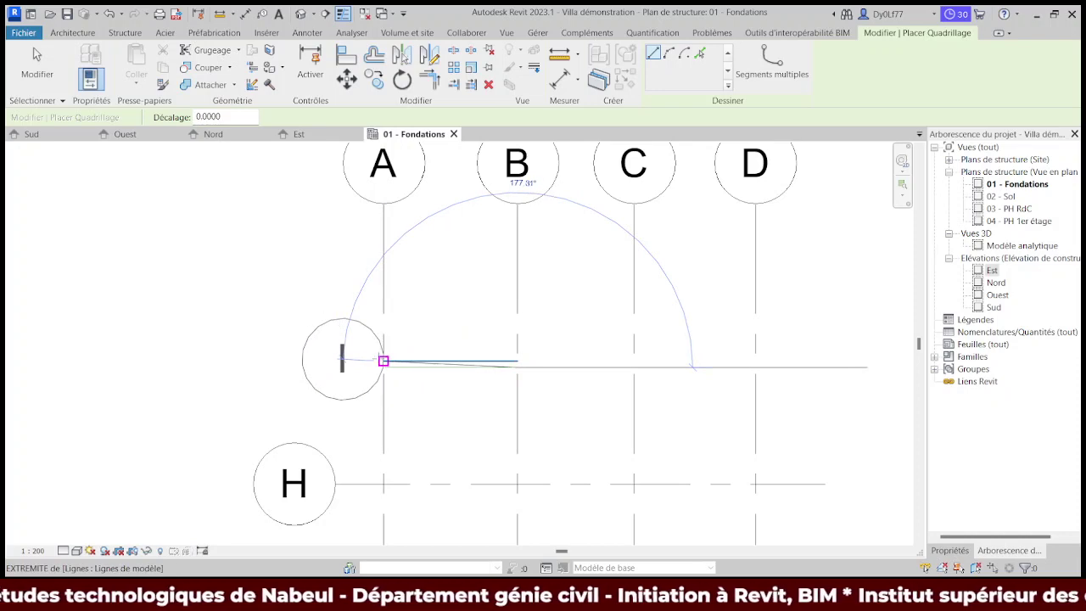
left_click(383, 361)
key("Escape")
key("Escape")
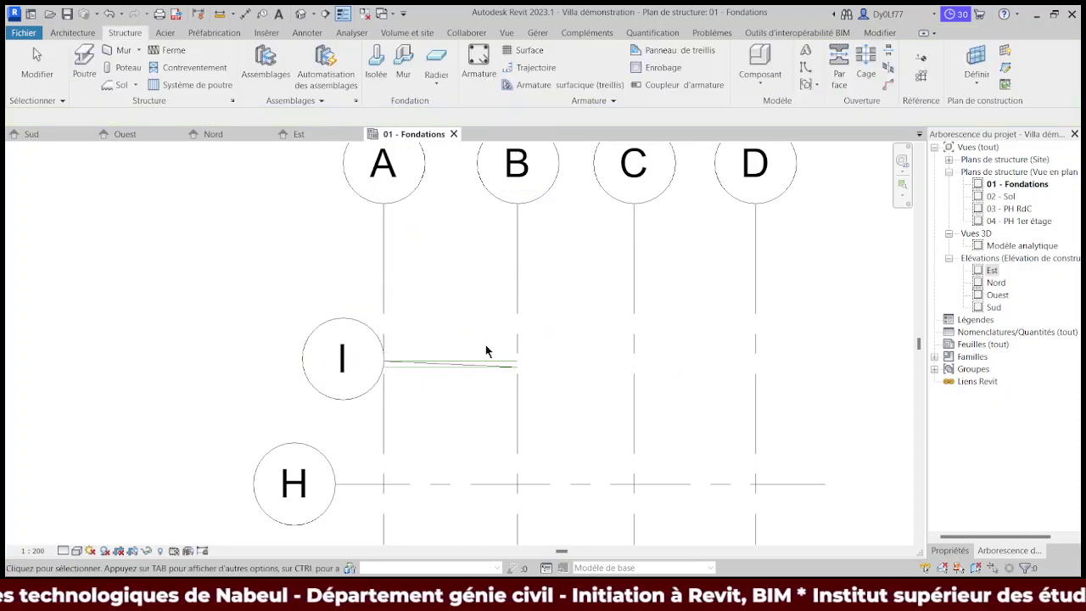
scroll(470, 351, "up", 3)
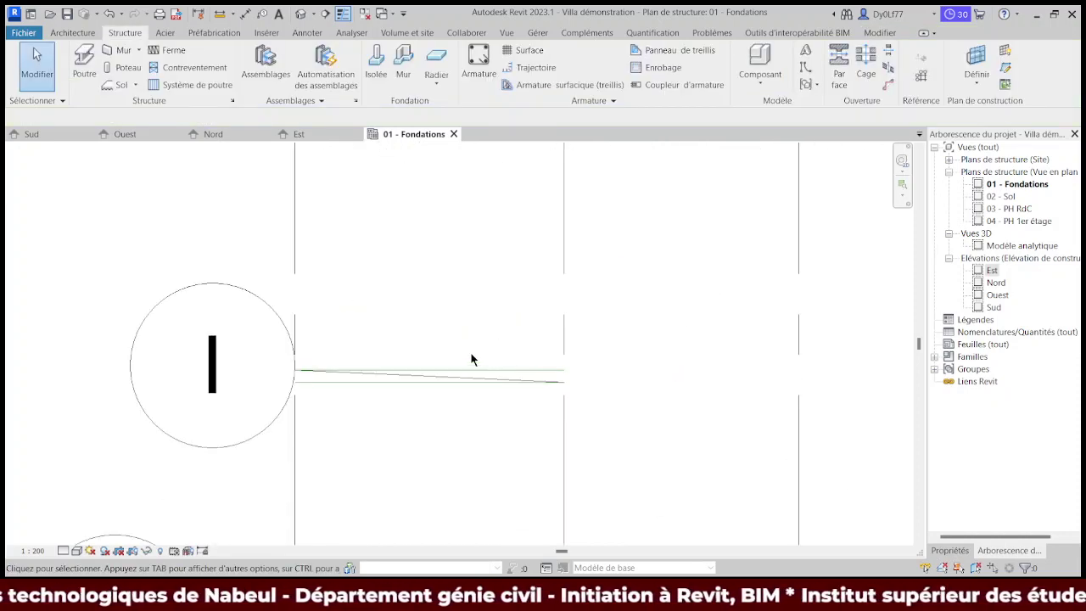
left_click(527, 371)
key("Escape")
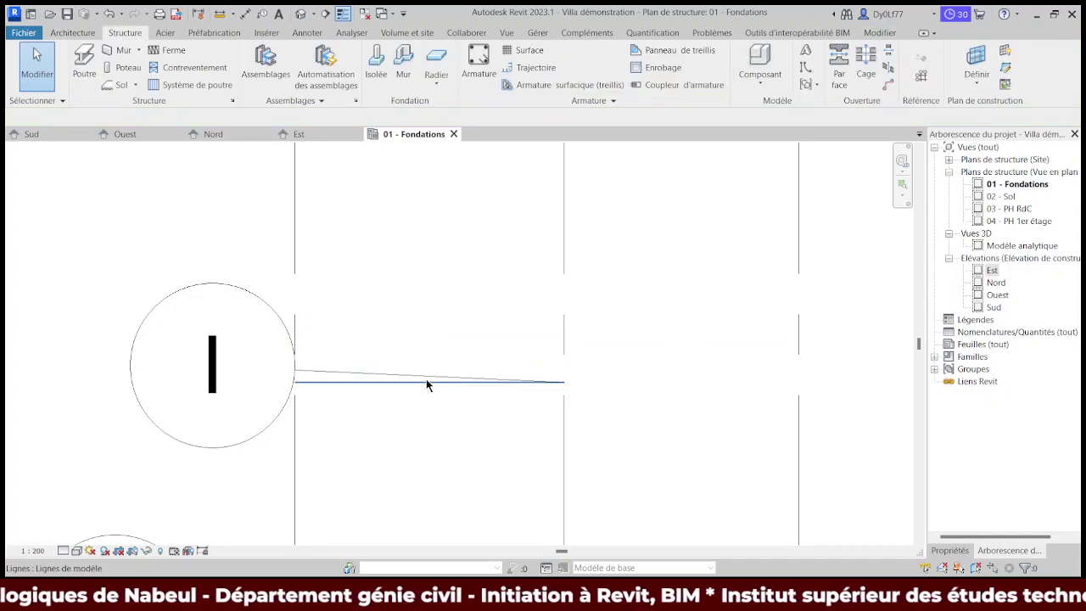
scroll(443, 373, "down", 4)
scroll(437, 370, "down", 1)
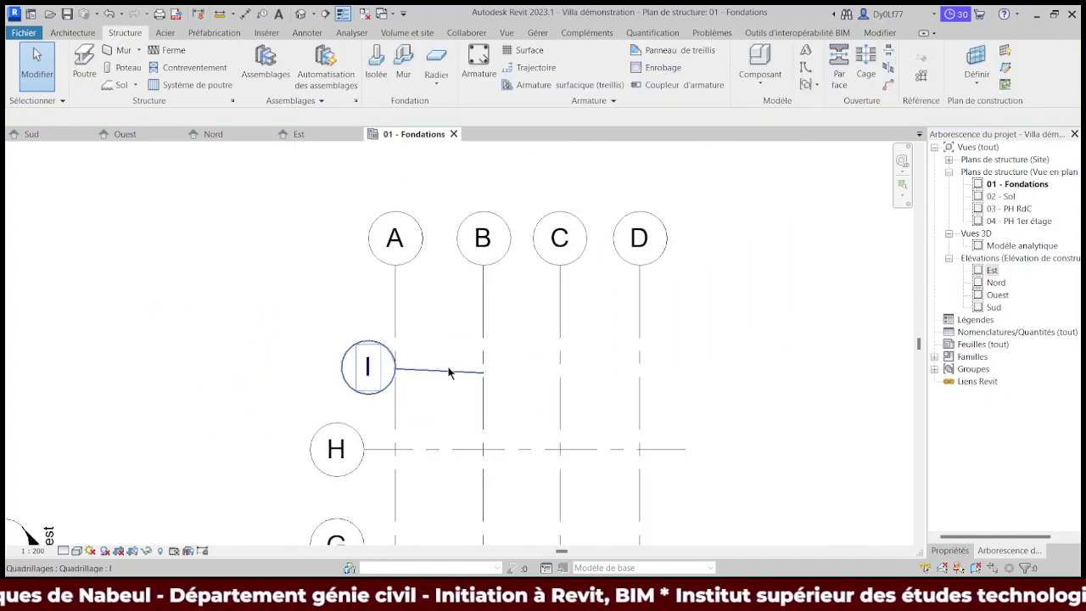
Step: Align grid I's bubble with grid H's and extend grid I's line further right
left_click(428, 372)
left_click_drag(397, 374, 365, 369)
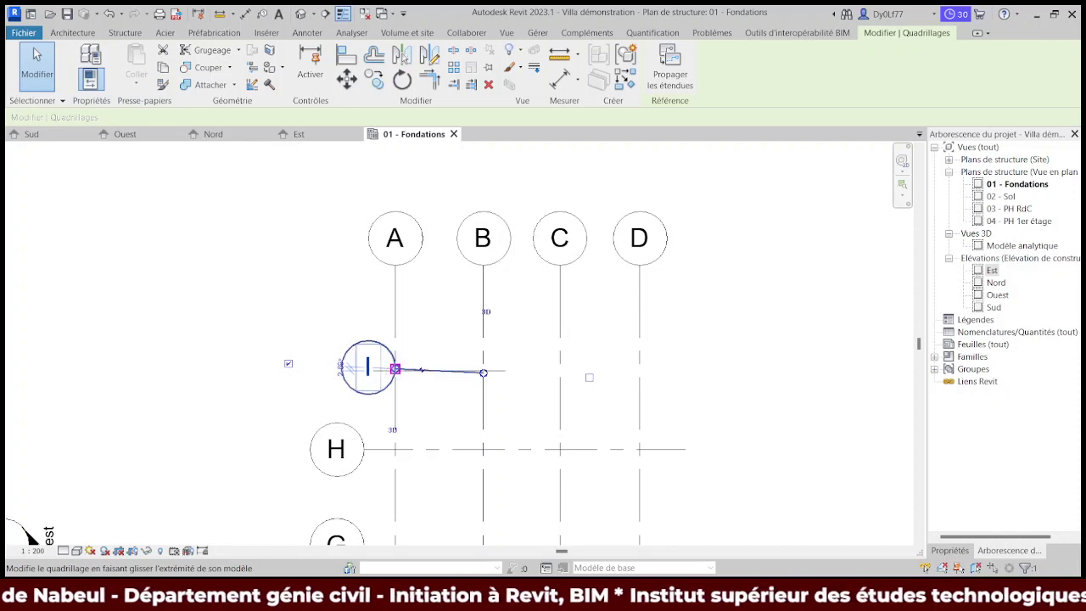
key("Escape")
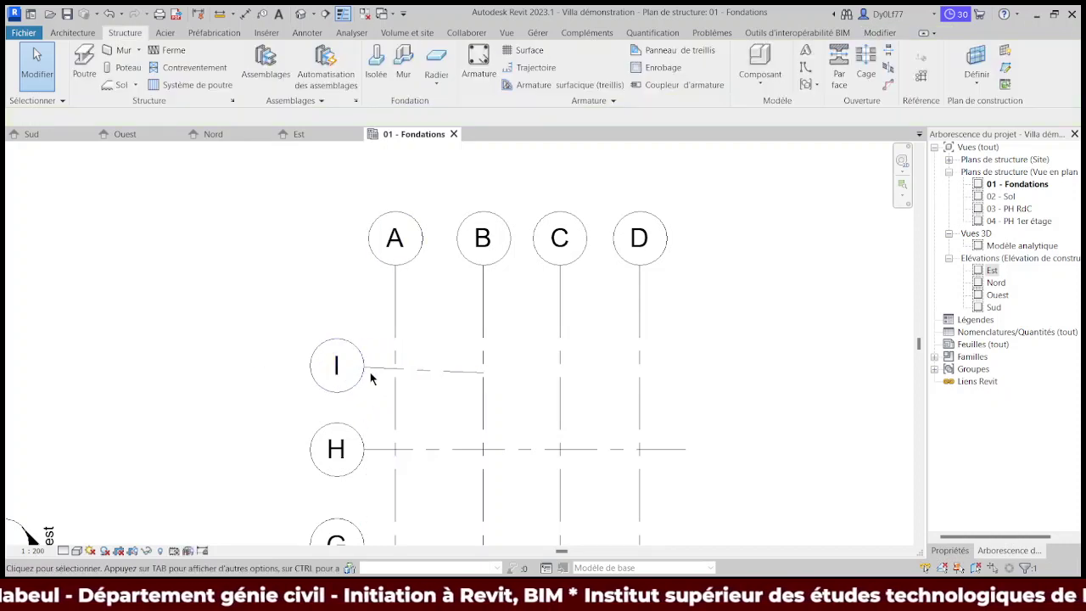
left_click(449, 369)
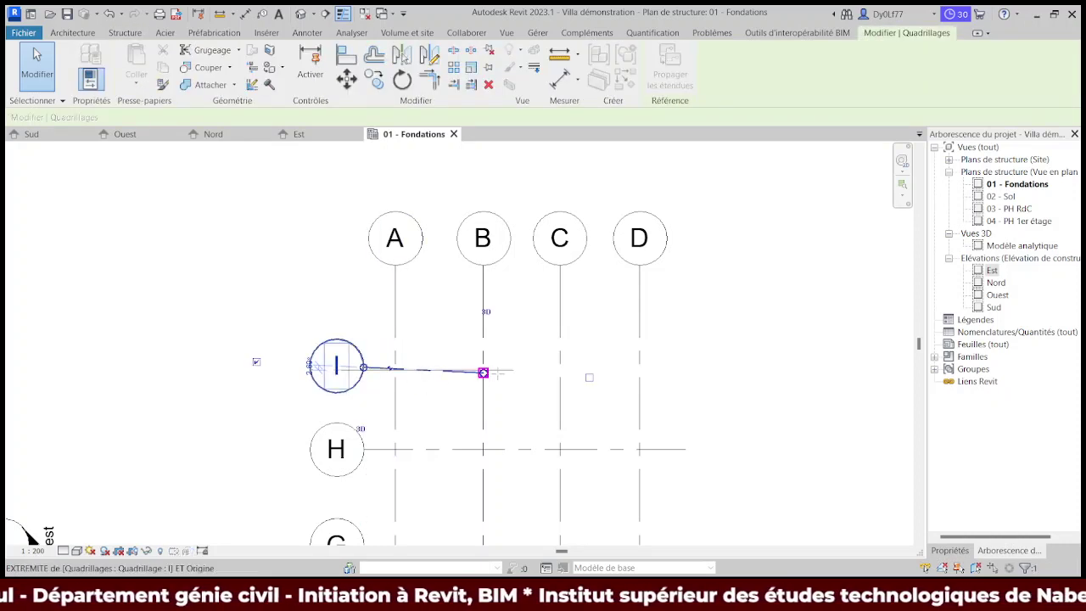
left_click_drag(483, 373, 531, 372)
key("Escape")
scroll(564, 356, "down", 2)
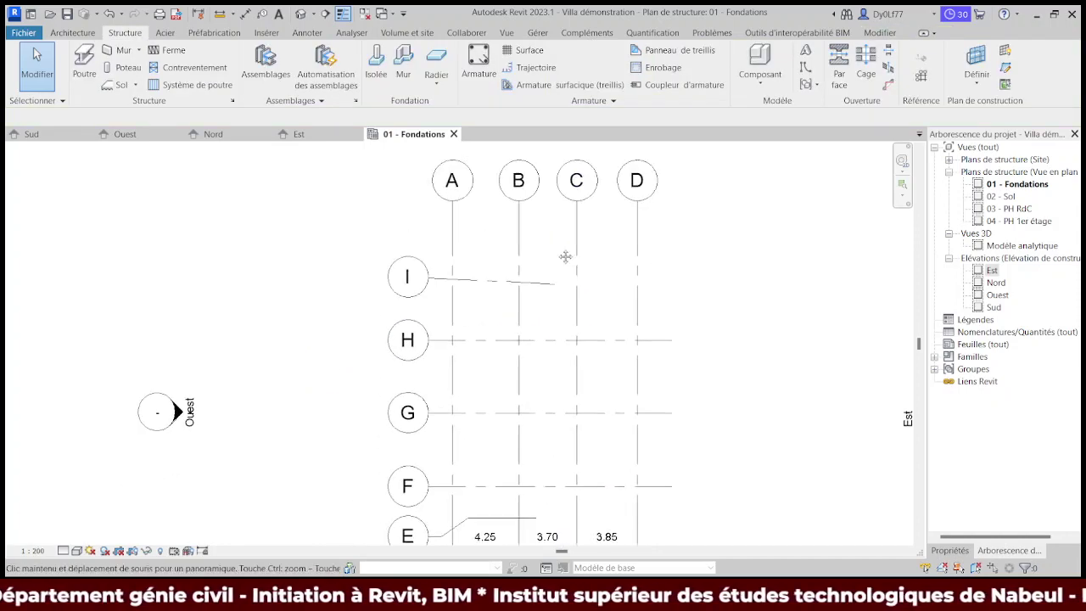
middle_click_drag(466, 310, 416, 328)
left_click(383, 268)
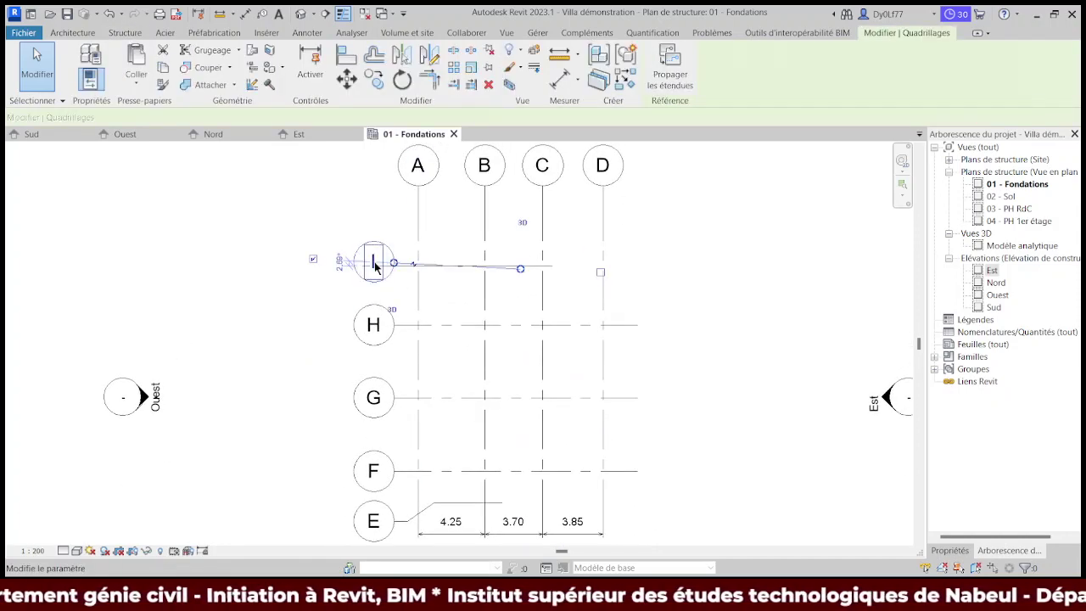
Step: Renumber grids I, H and G as 1, 2 and 3
left_click(373, 262)
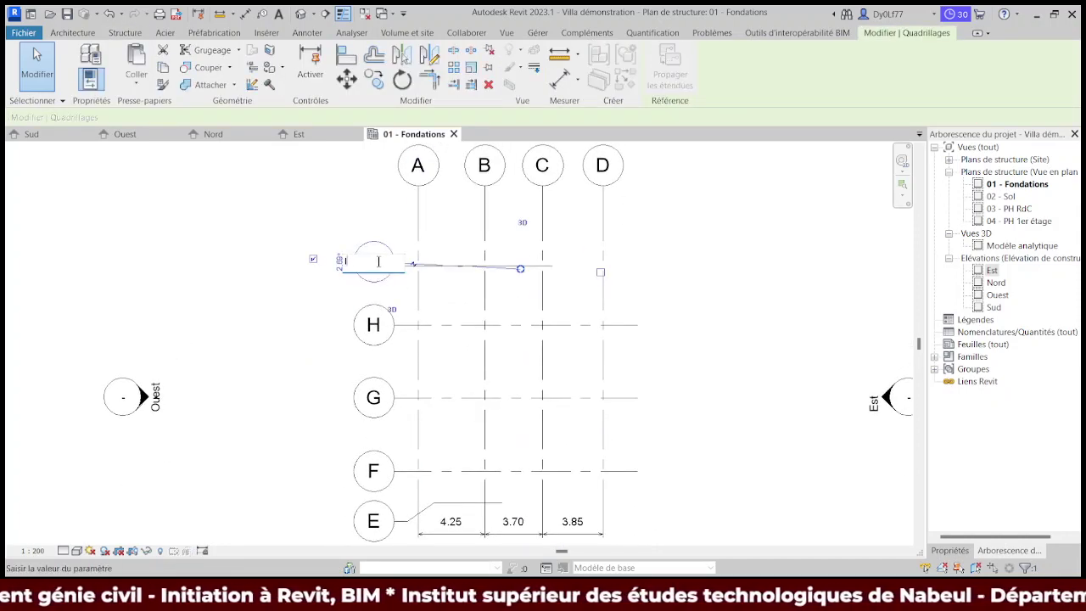
key("Return")
left_click(376, 322)
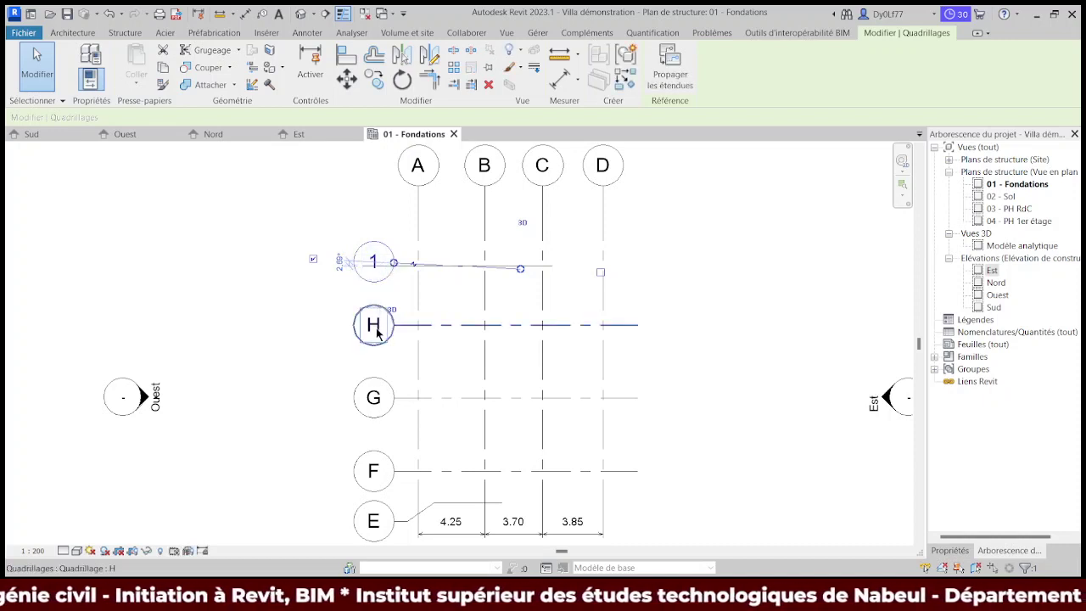
left_click(379, 327)
type("2")
key("Return")
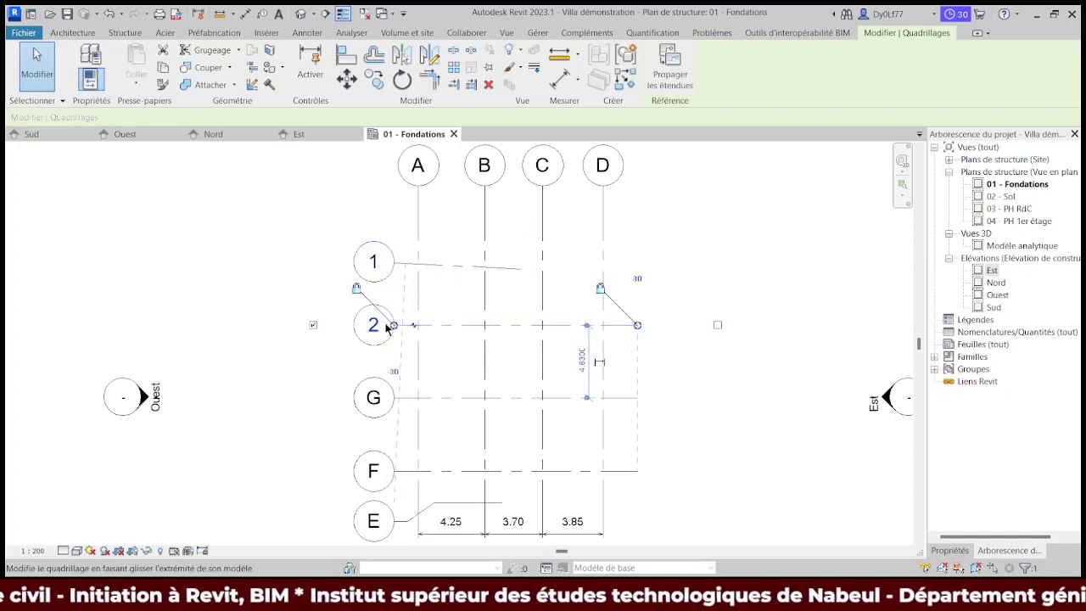
left_click(374, 399)
left_click(375, 396)
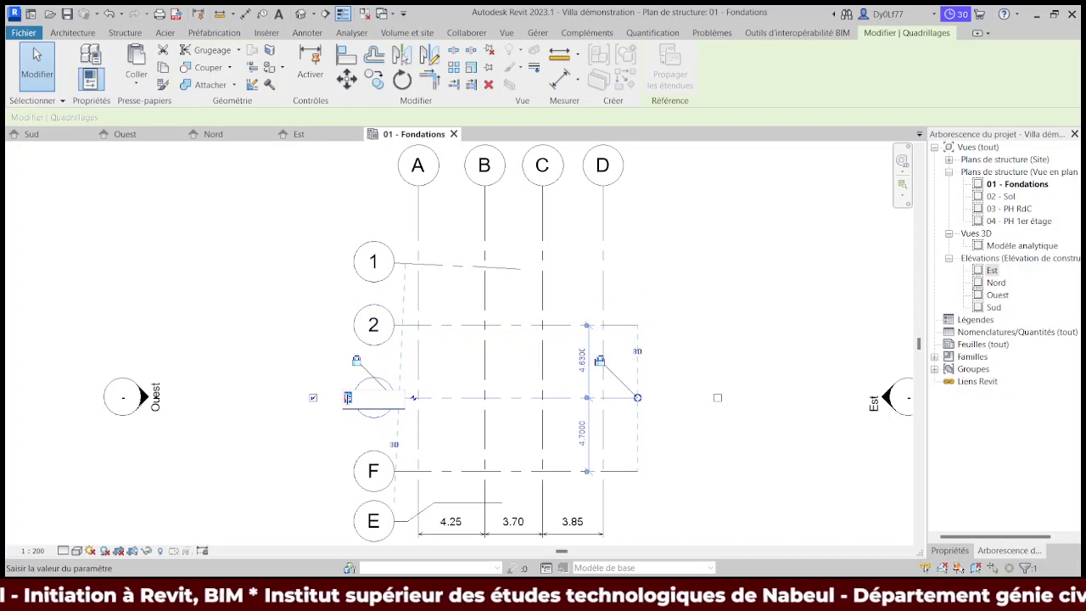
type("3")
key("Return")
Step: Renumber grids F and E as 4 and 5
left_click(374, 471)
left_click(376, 469)
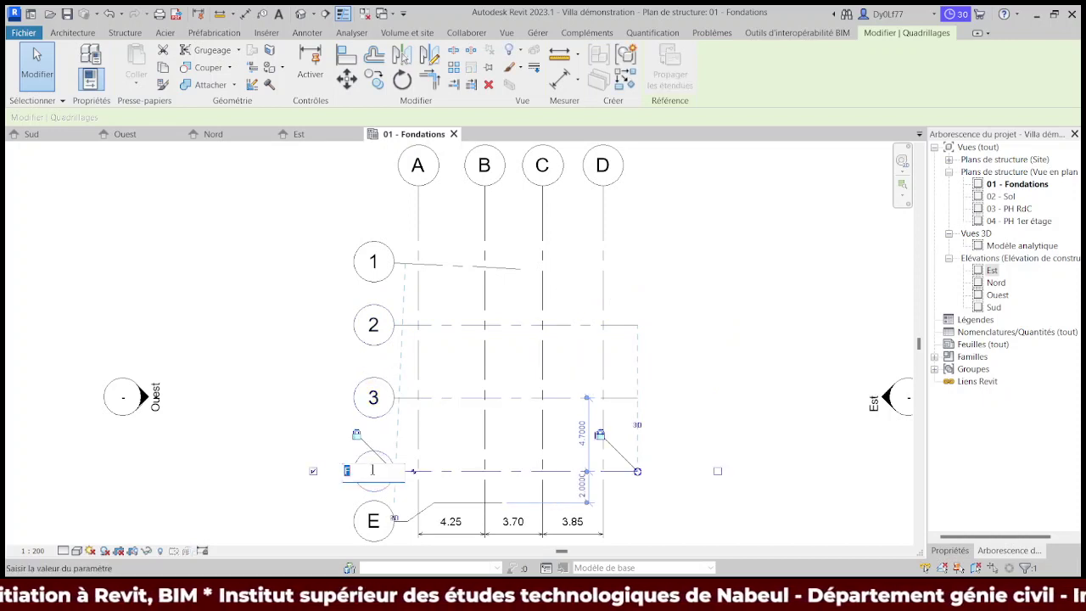
type("4")
key("Return")
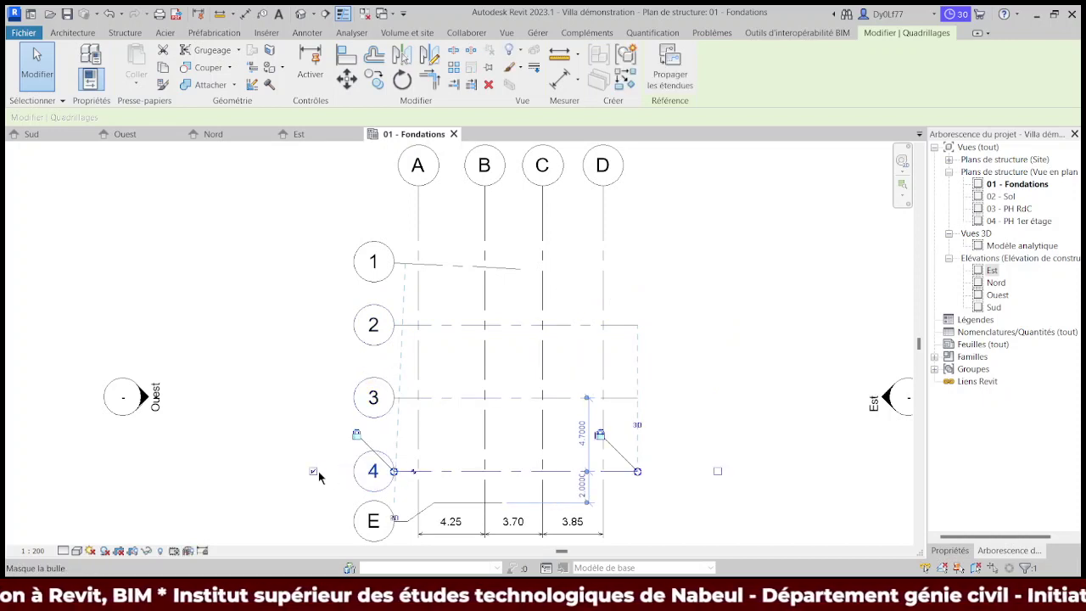
left_click(374, 521)
left_click(374, 519)
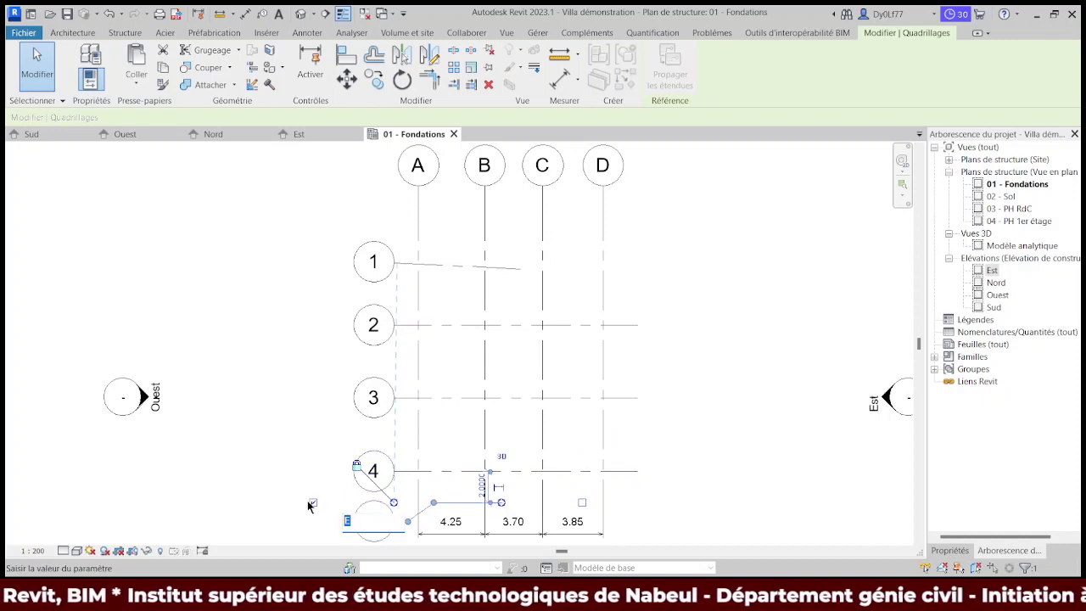
type("5")
key("Return")
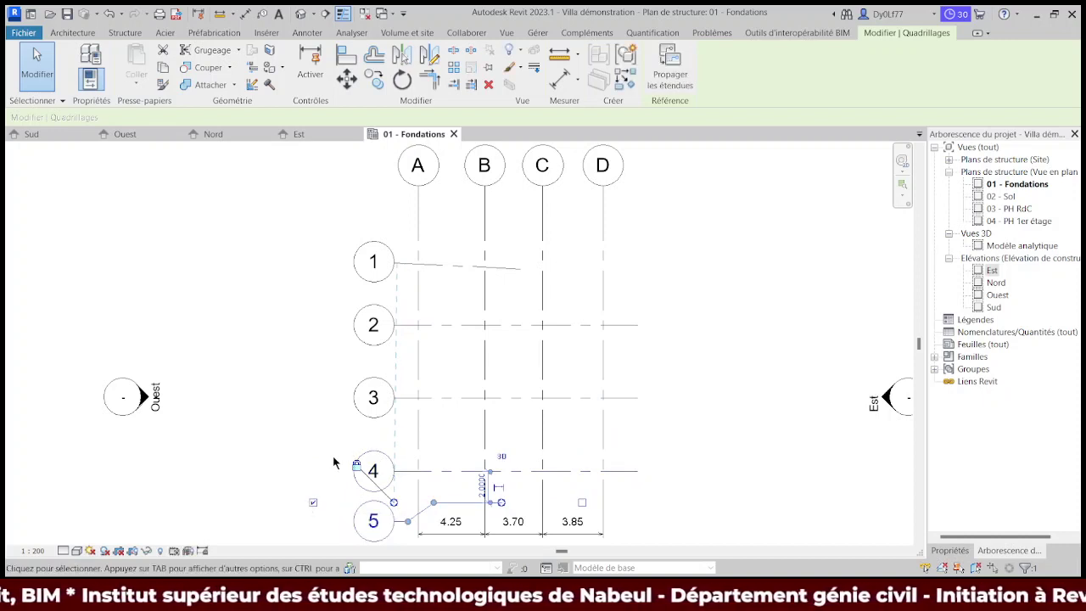
left_click(319, 392)
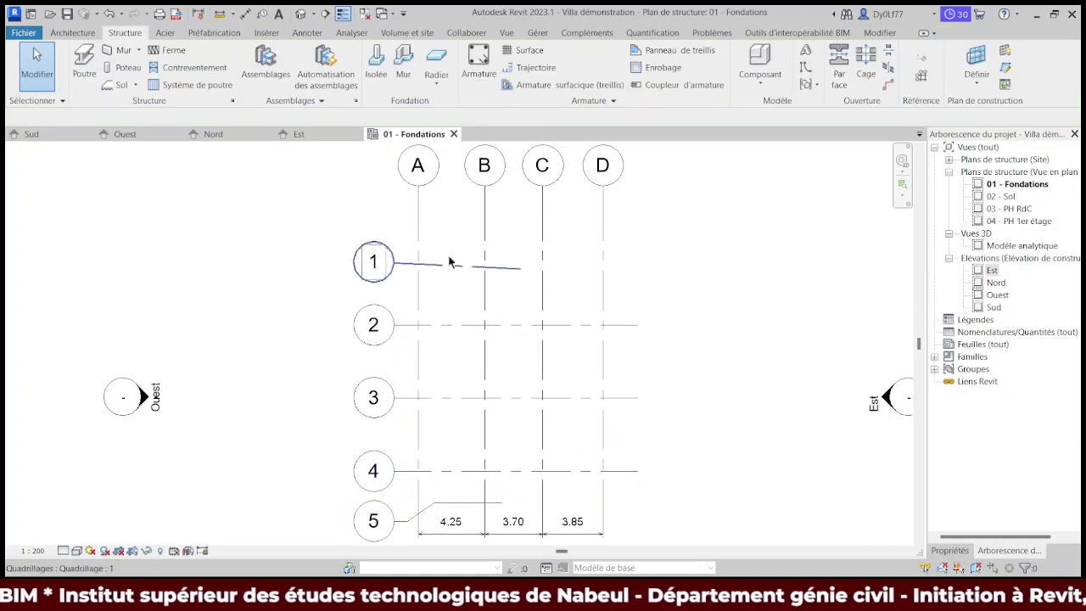
Step: Lower the A–D grid heads slightly by dragging grid A's end grip
left_click(419, 217)
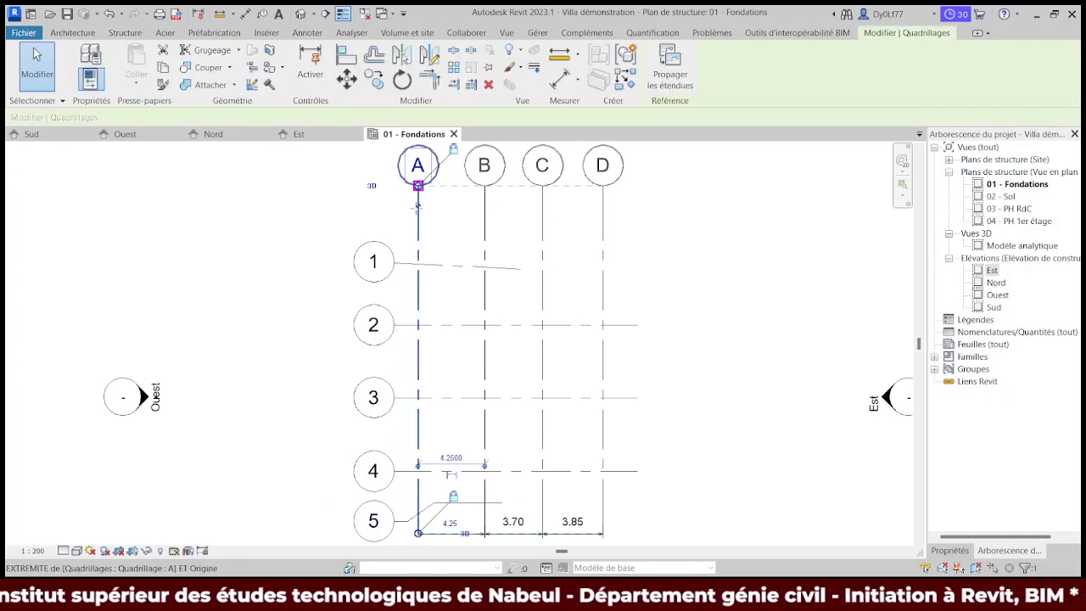
left_click_drag(417, 184, 418, 222)
left_click(676, 258)
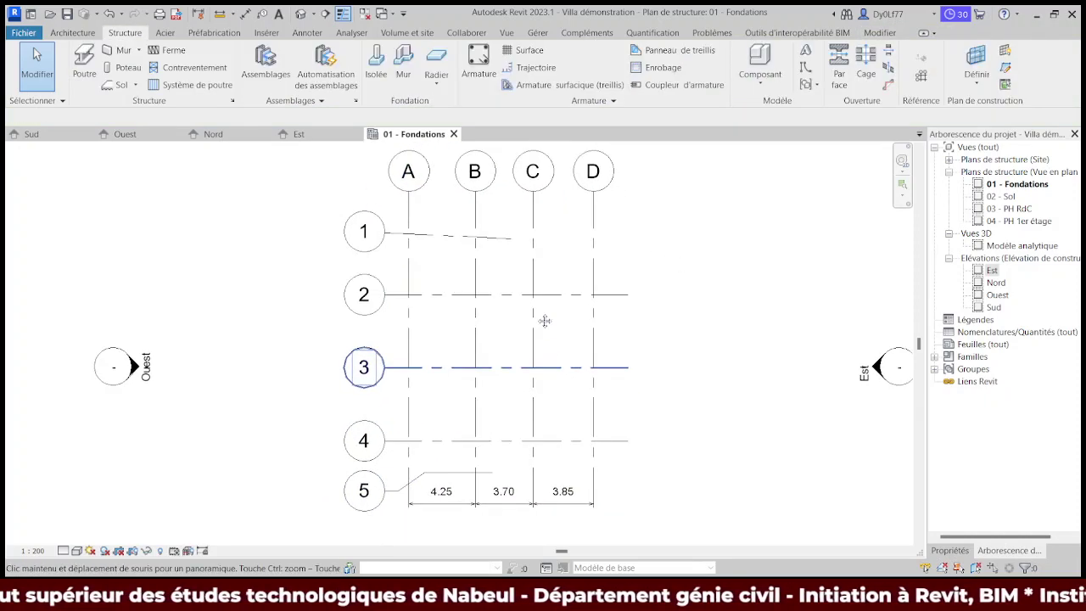
mouse_move(570, 446)
middle_mouse_down()
mouse_move(510, 318)
mouse_move(577, 370)
middle_mouse_up()
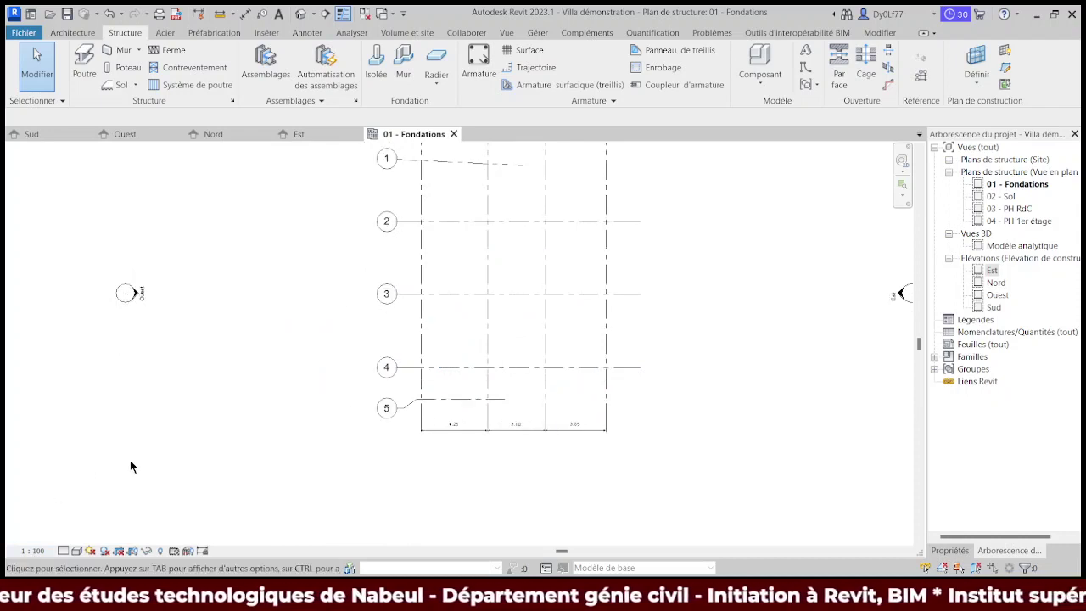
middle_click_drag(327, 365, 303, 477)
scroll(359, 348, "down", 1)
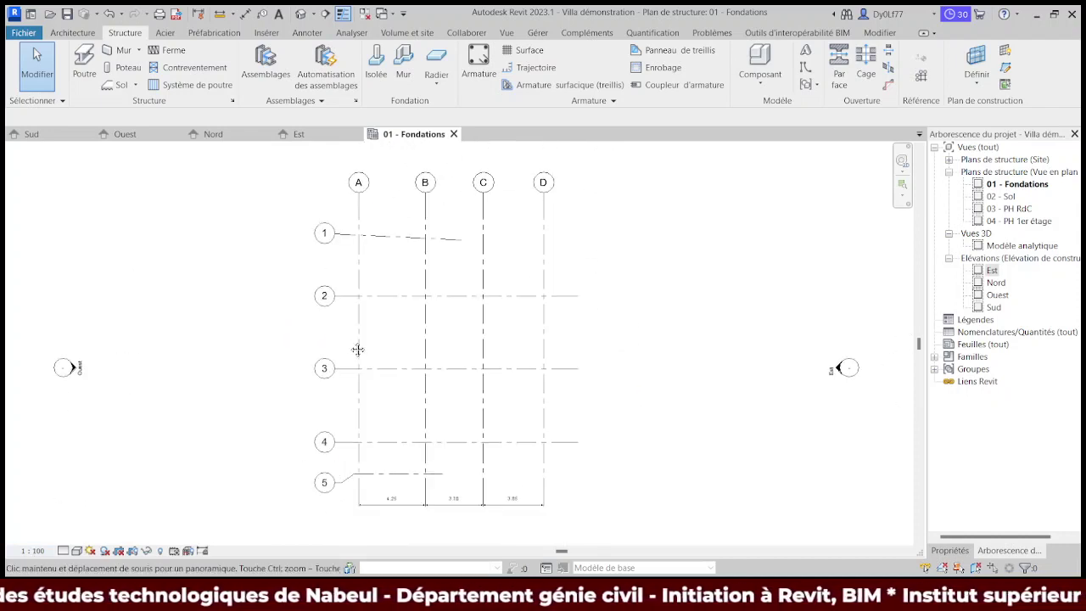
scroll(417, 357, "down", 1)
scroll(475, 377, "down", 2)
scroll(476, 377, "down", 1)
scroll(492, 346, "down", 1)
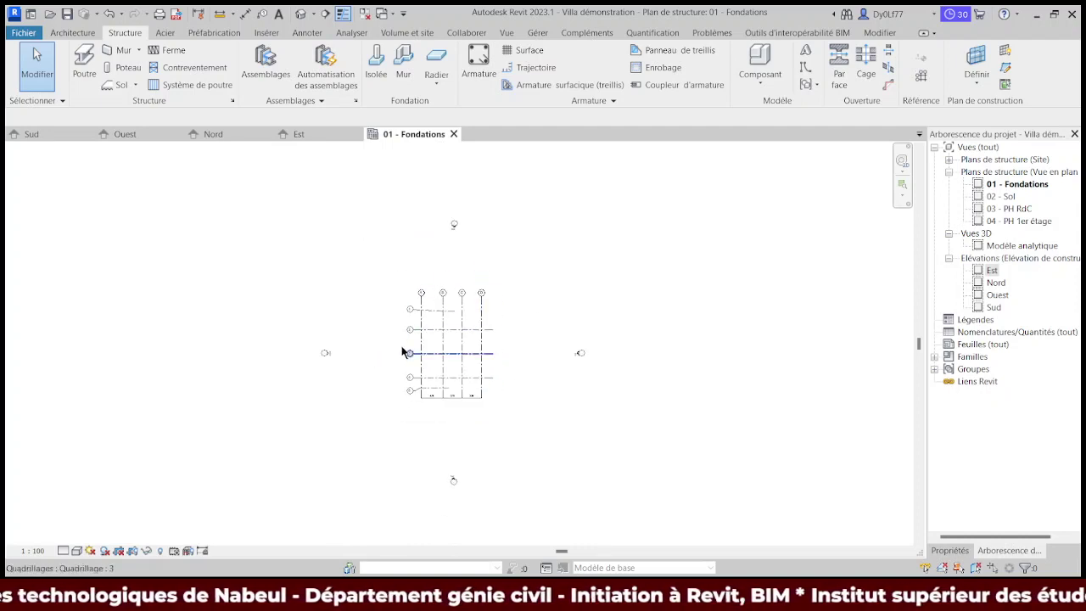
Step: Window-select all grids and dimensions and move them between the elevation markers
left_click_drag(397, 271, 528, 432)
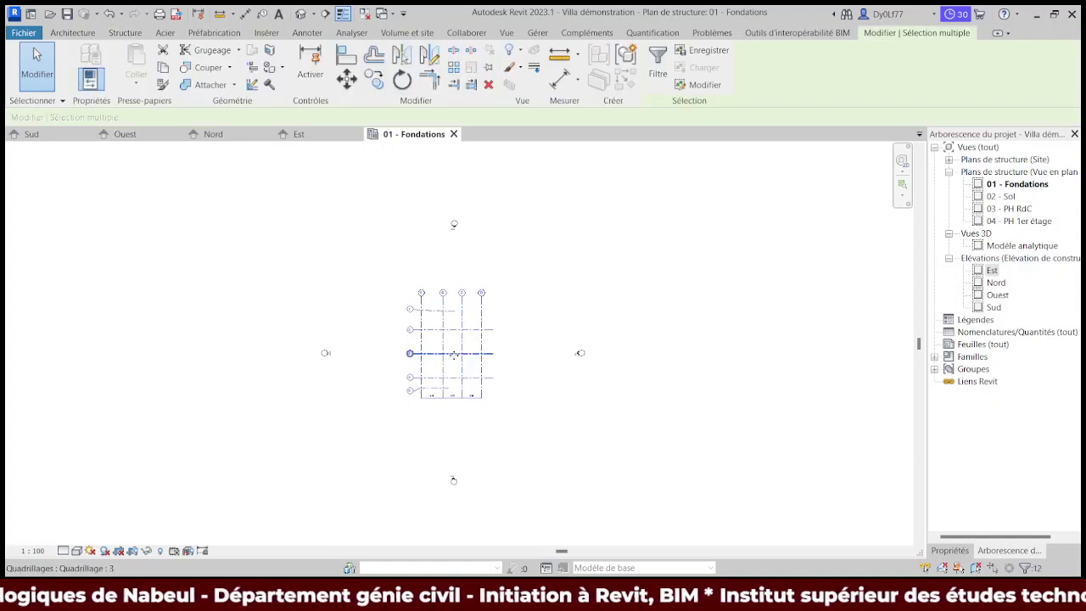
left_click_drag(462, 373, 461, 363)
key("Escape")
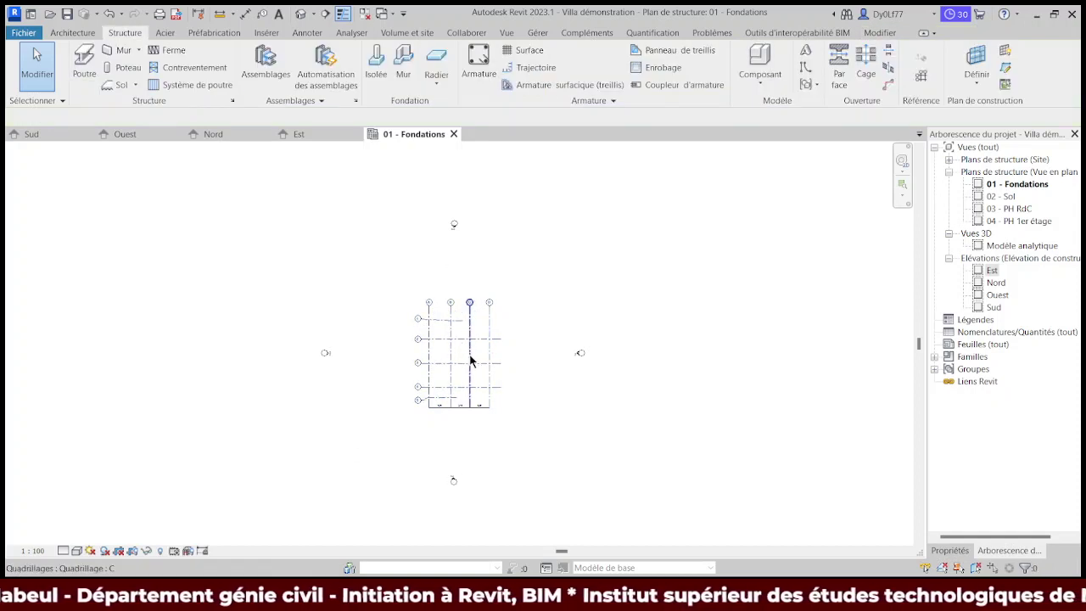
scroll(467, 365, "up", 2)
scroll(467, 366, "up", 3)
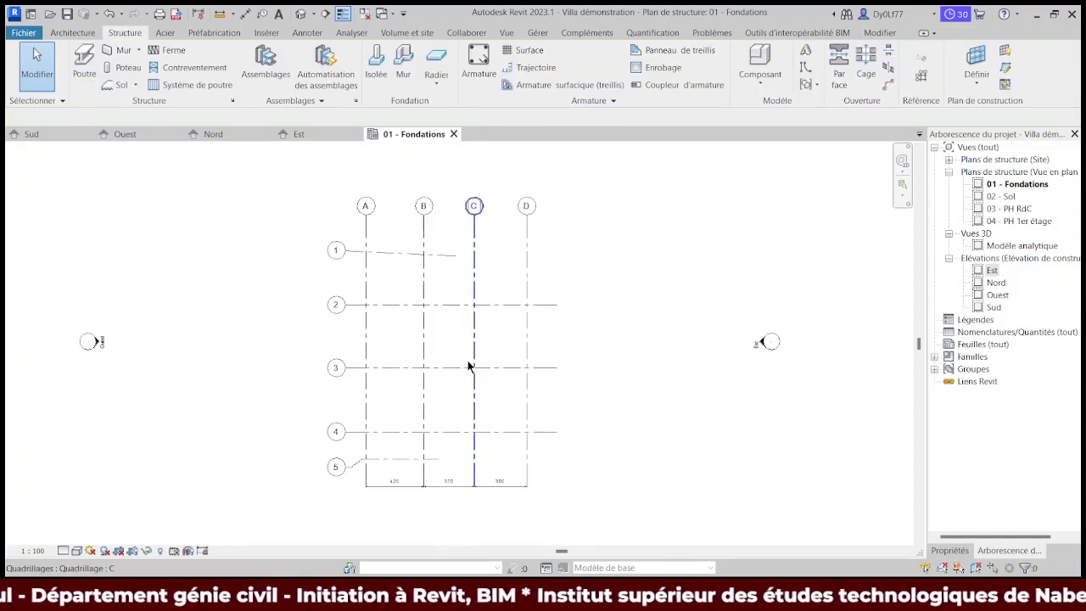
scroll(488, 336, "down", 1)
middle_click_drag(489, 336, 494, 400)
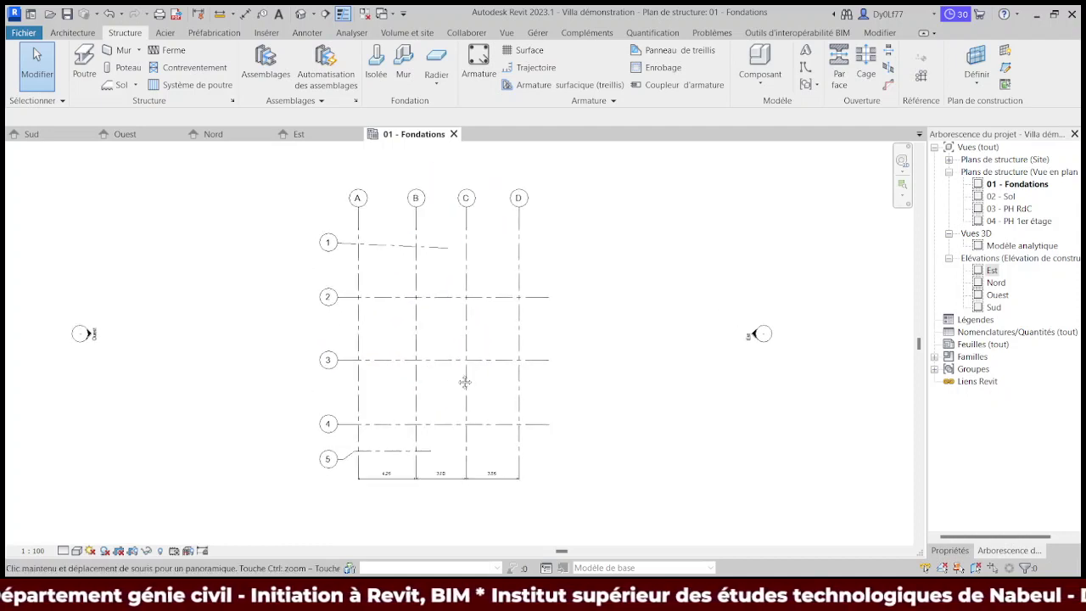
scroll(495, 401, "down", 2)
scroll(497, 375, "down", 1)
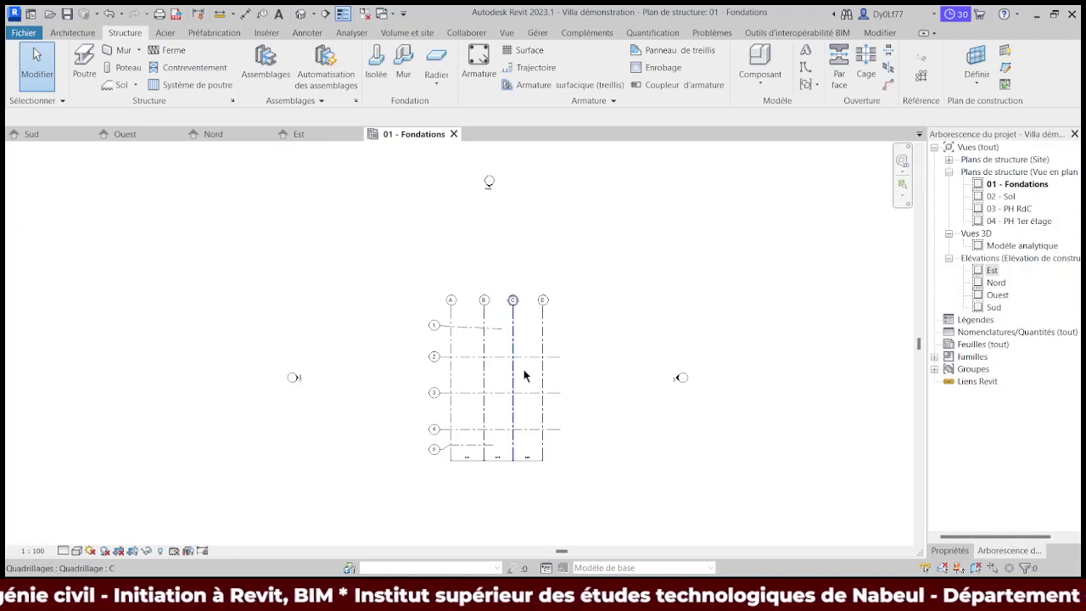
Step: Check the grids on the 02 - Sol, 03 - PH RdC and 04 - PH 1er étage plans, then return to 01 - Fondations
double_click(1008, 198)
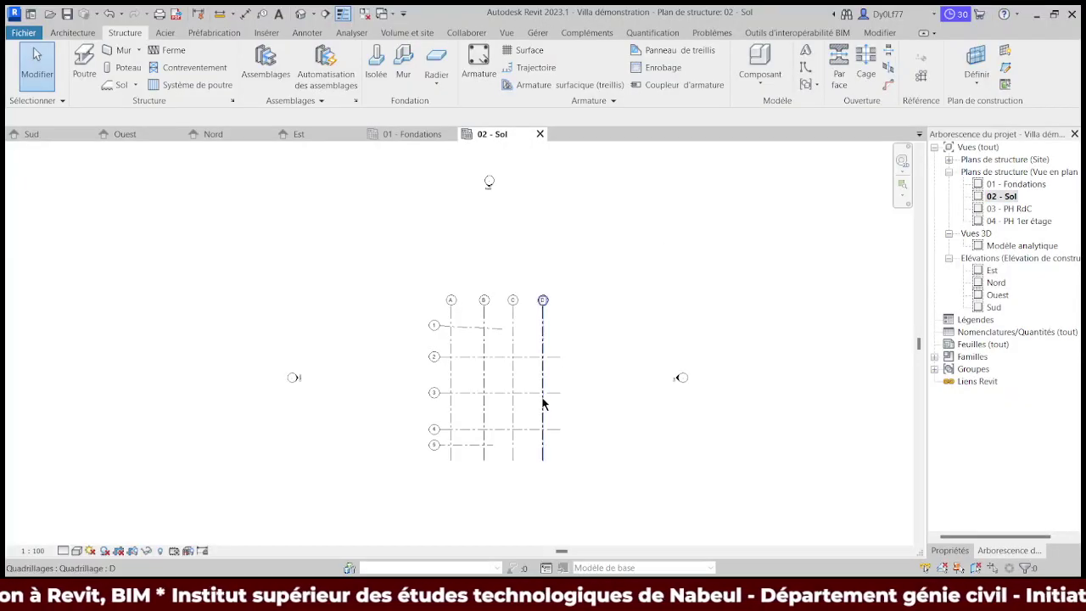
double_click(1009, 208)
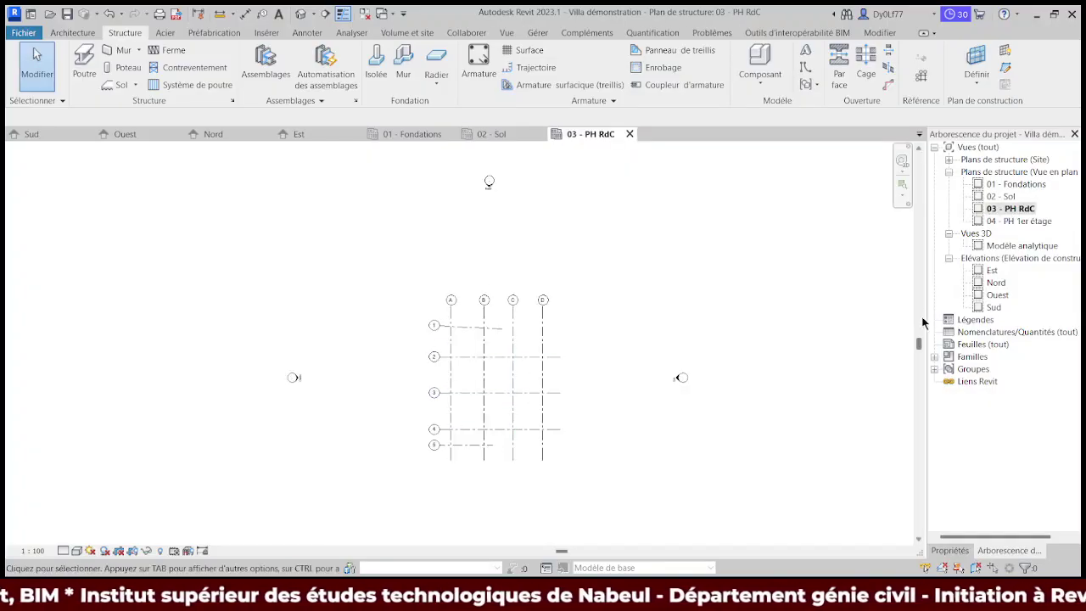
double_click(1015, 221)
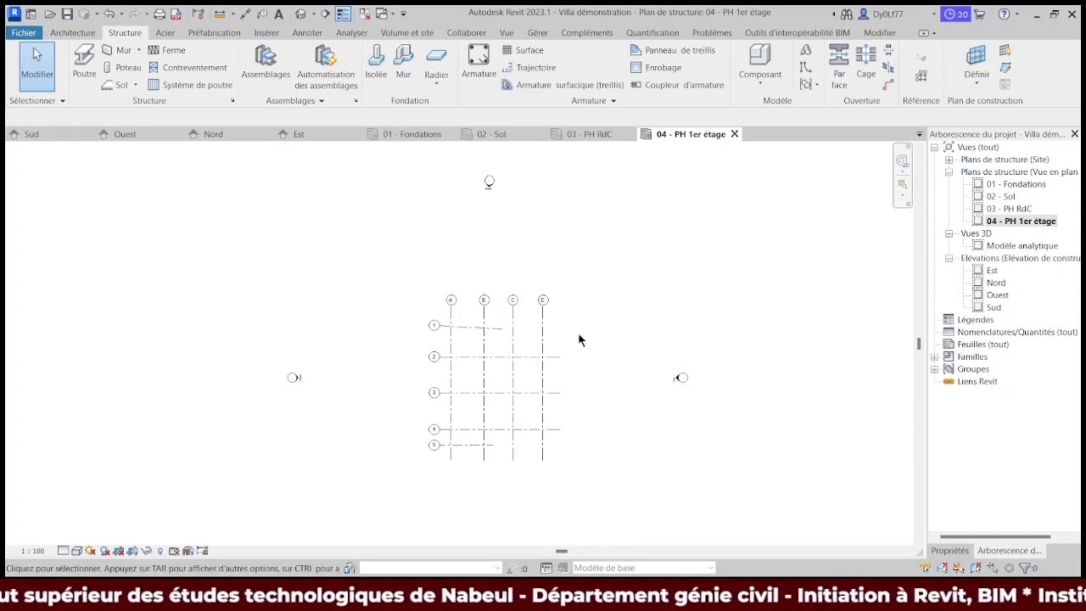
double_click(1016, 184)
scroll(543, 356, "up", 2)
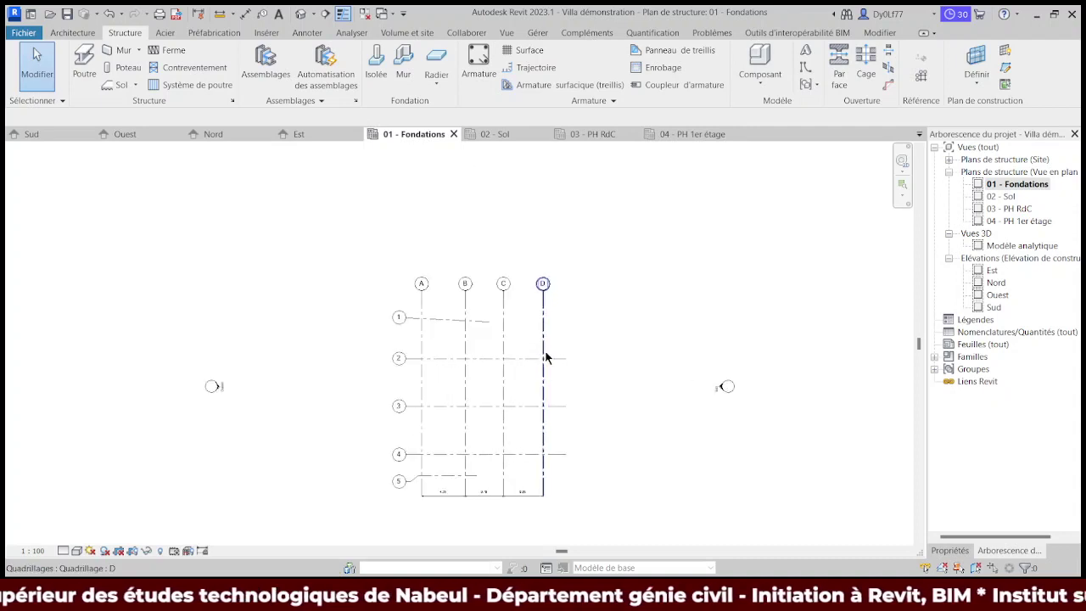
scroll(541, 327, "up", 2)
left_click(541, 325)
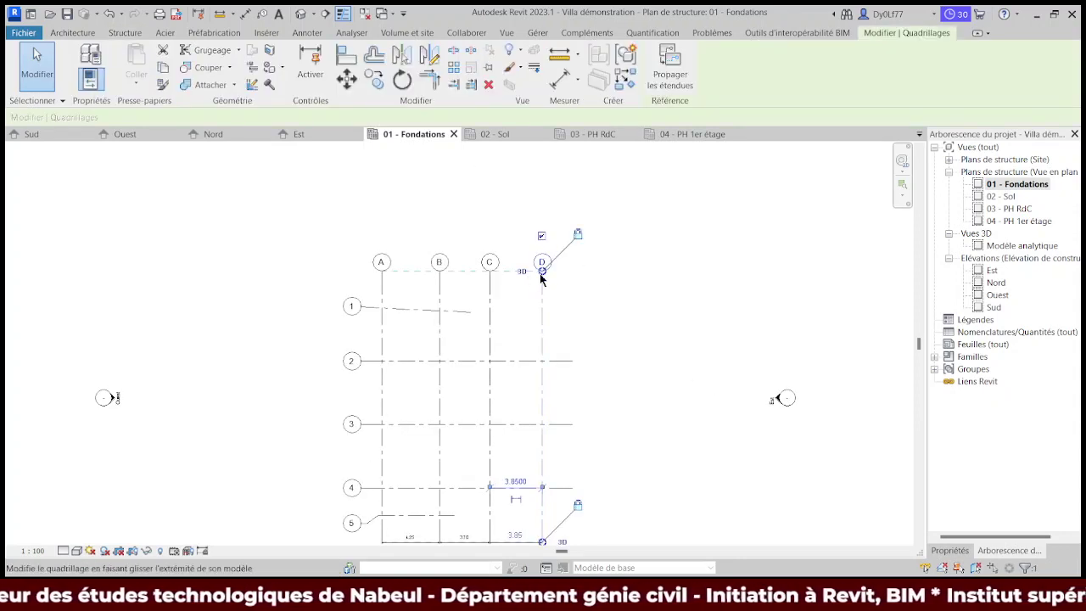
left_click(615, 356)
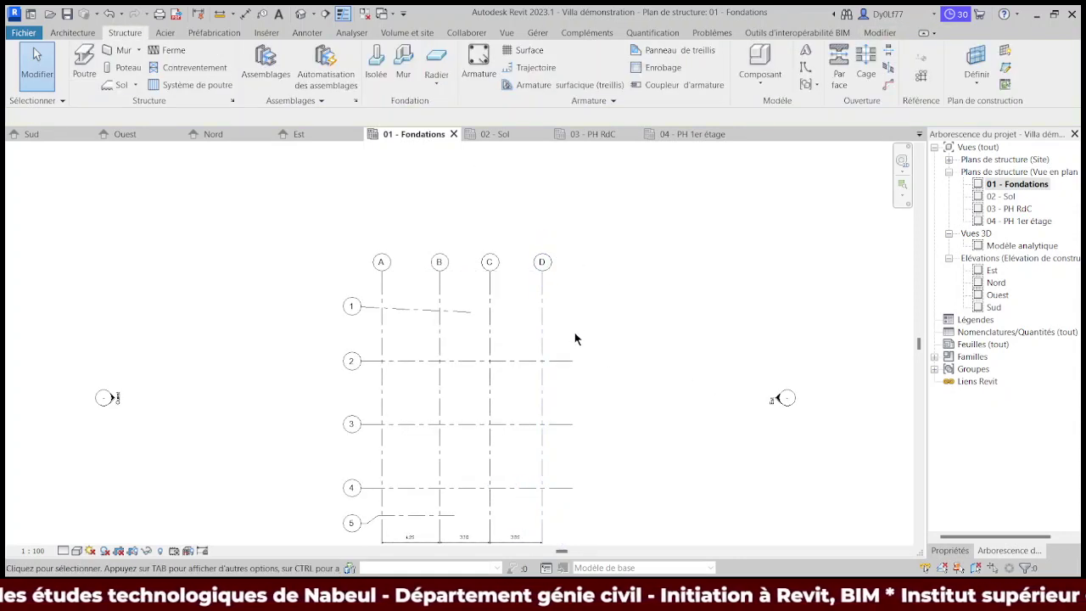